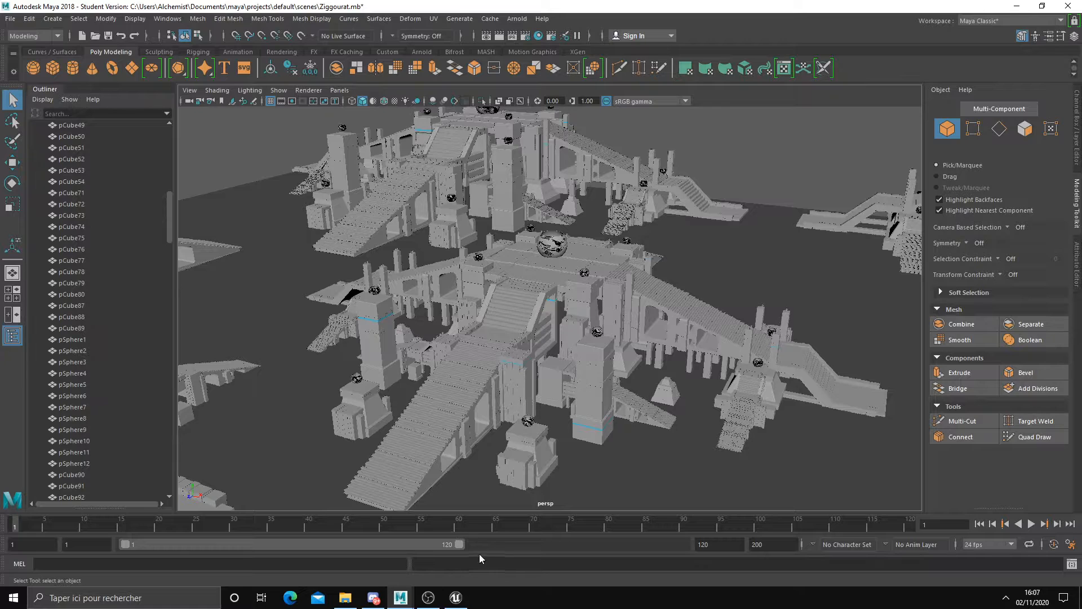
pyautogui.click(455, 596)
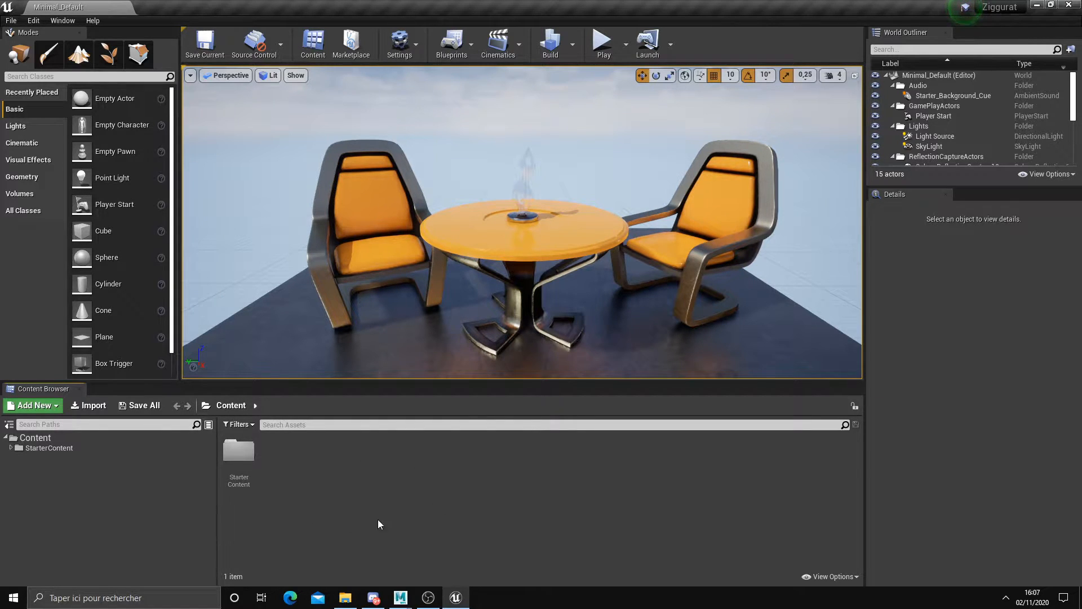
pyautogui.moveTo(401, 597)
pyautogui.click(461, 550)
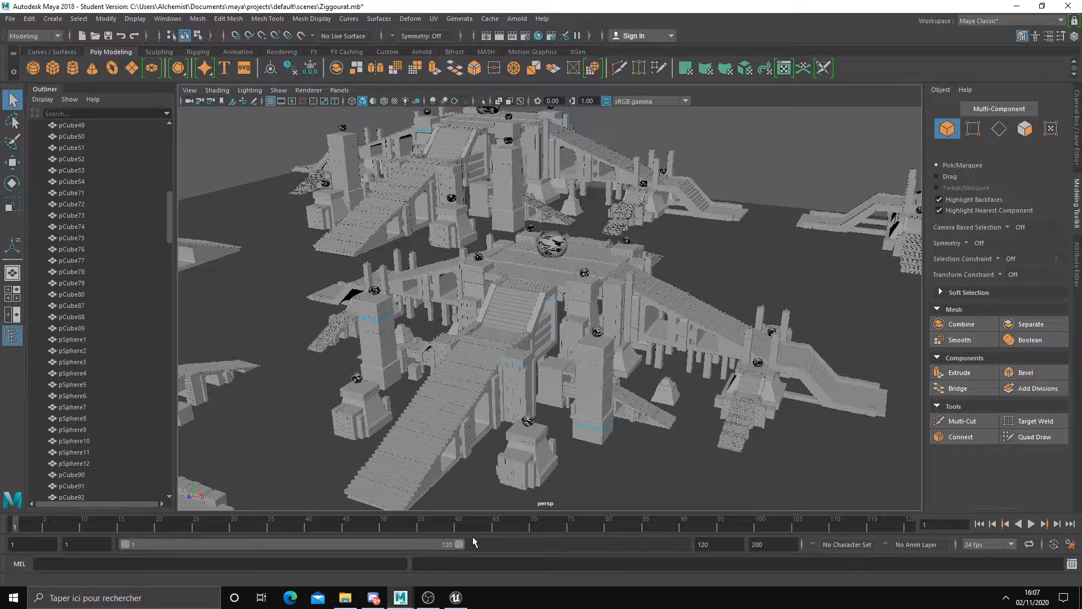
# - Switch to Unreal Editor and create a folder named Ziggurat inside Content
pyautogui.click(454, 599)
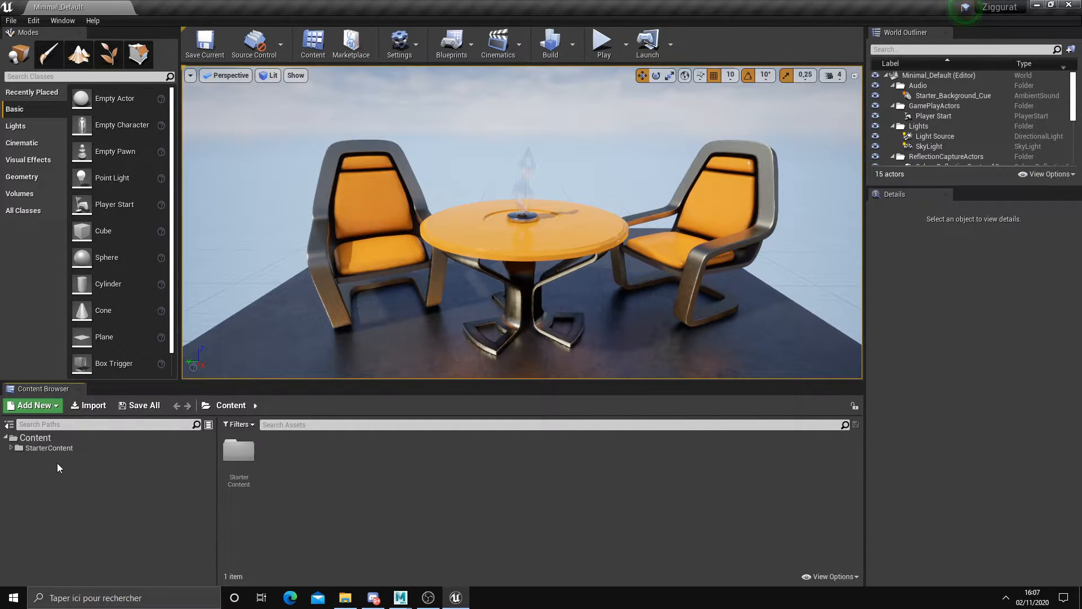
pyautogui.click(28, 406)
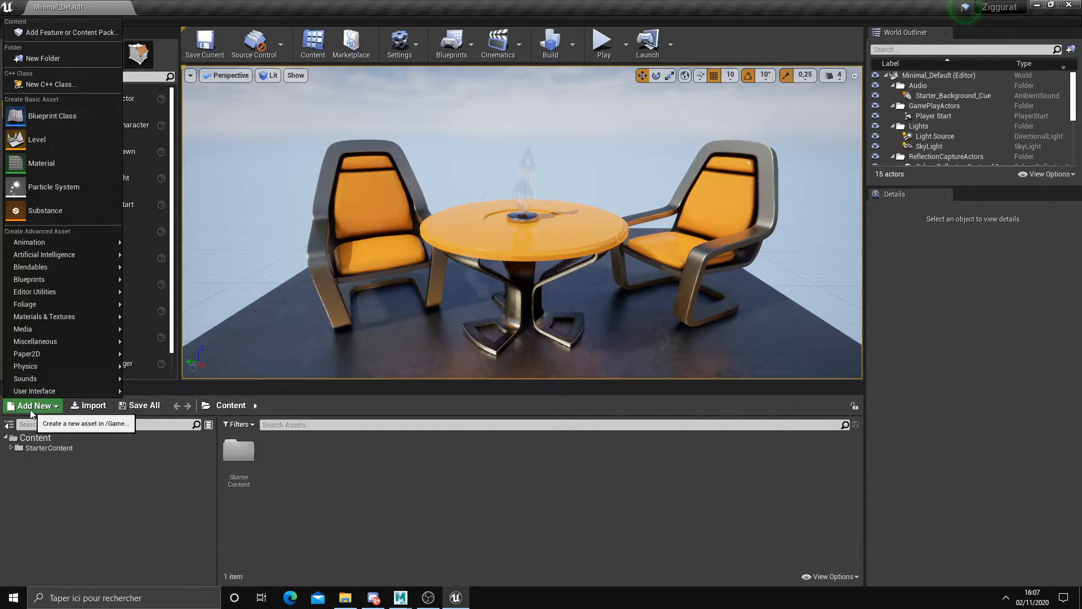
pyautogui.click(43, 58)
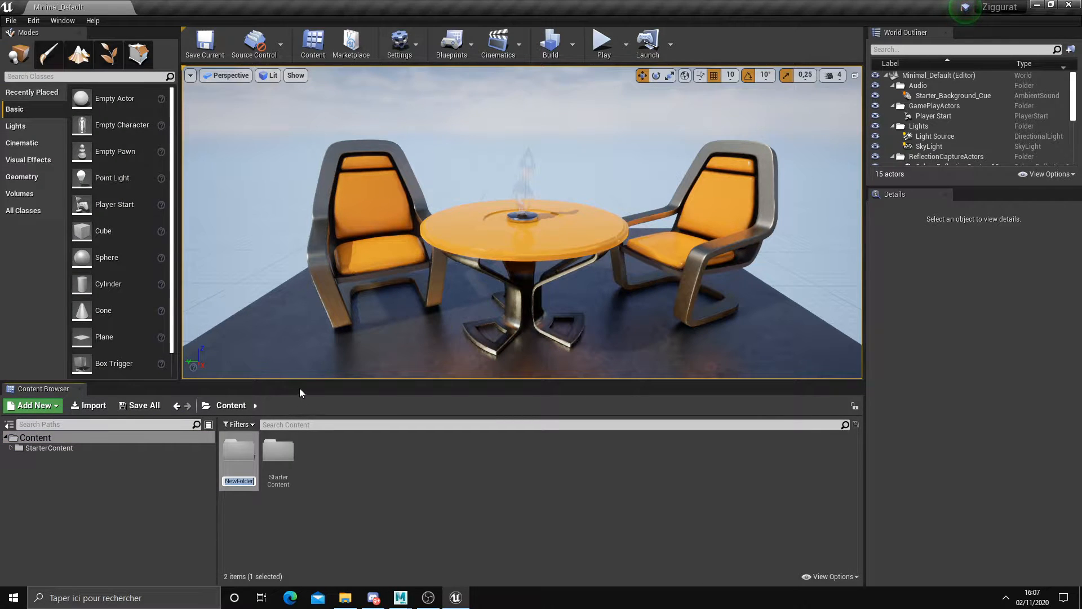
pyautogui.write('Ziggurat')
pyautogui.press('Return')
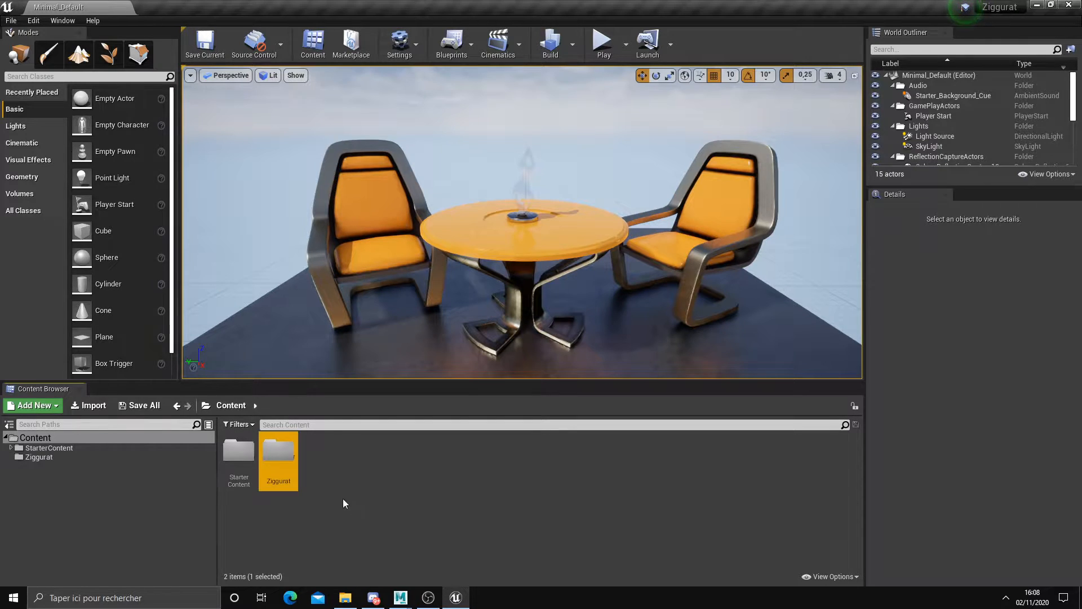
# - Create a subfolder named Blocking inside the Ziggurat folder and open it
pyautogui.doubleClick(279, 451)
pyautogui.rightClick(305, 458)
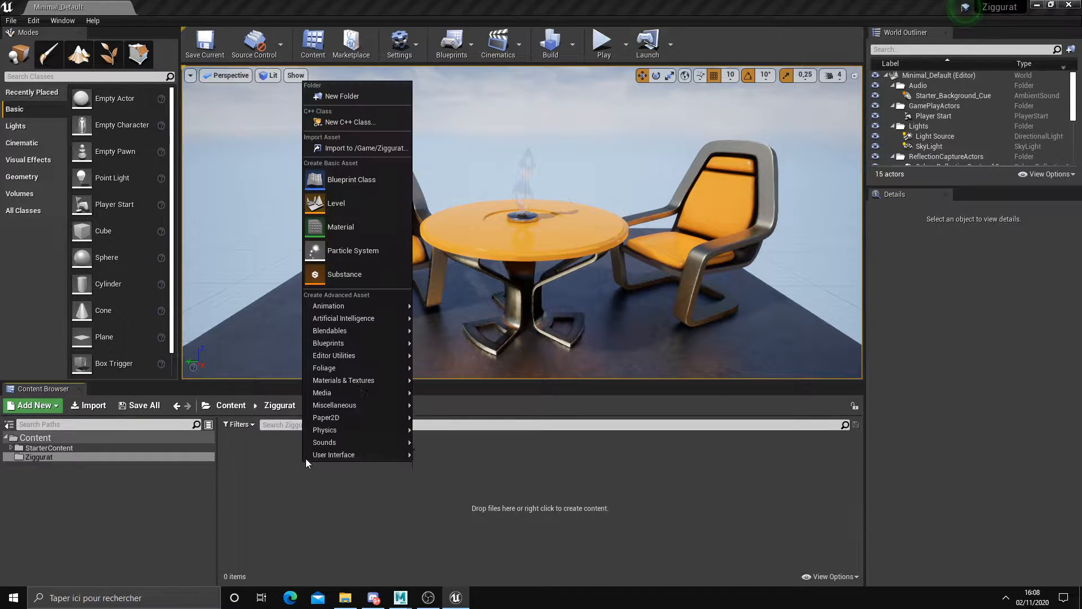
pyautogui.click(333, 98)
pyautogui.write('Blocking')
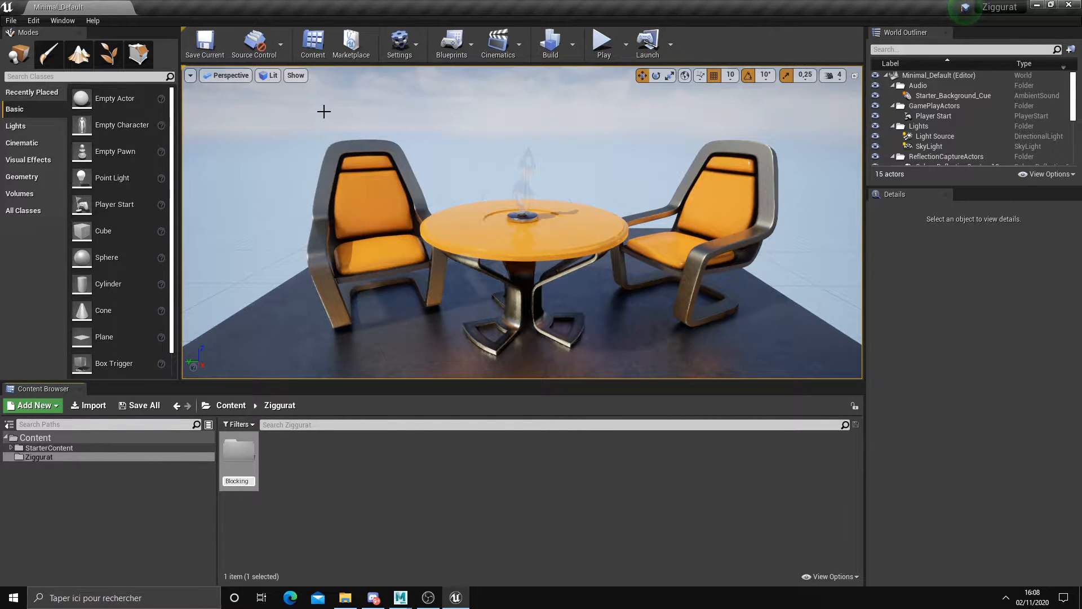
pyautogui.press('Return')
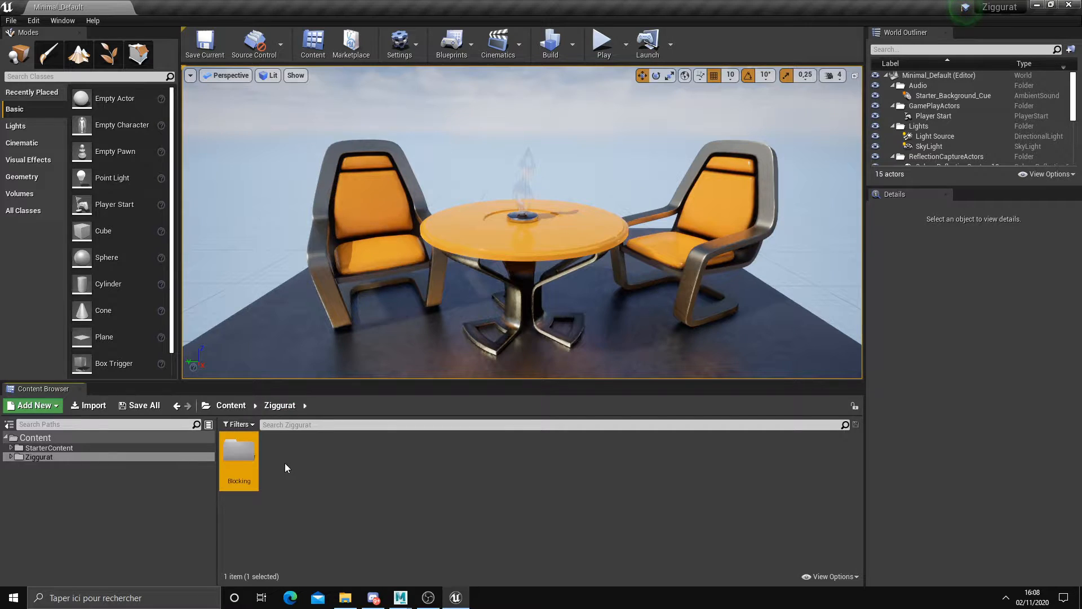
pyautogui.doubleClick(236, 466)
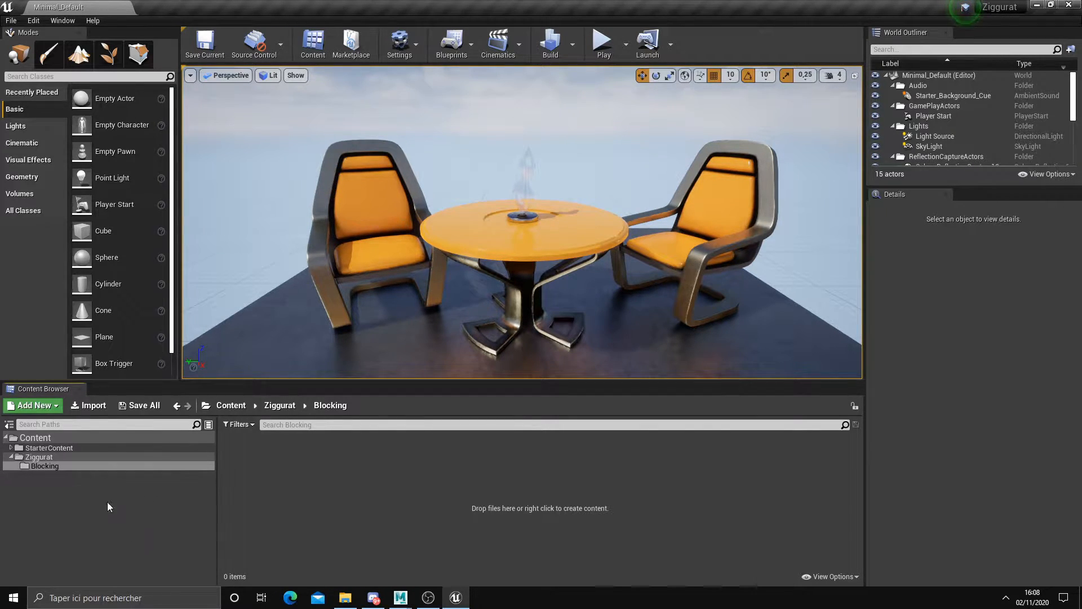
# - Show the Blocking folder in Windows Explorer and copy its full path
pyautogui.rightClick(80, 468)
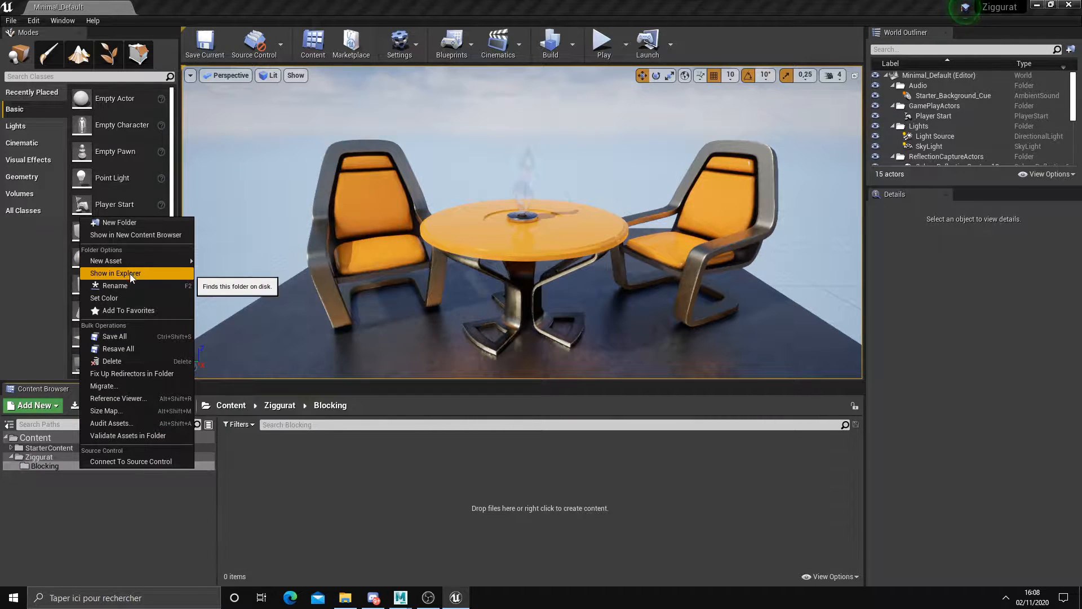
pyautogui.click(52, 466)
pyautogui.rightClick(52, 465)
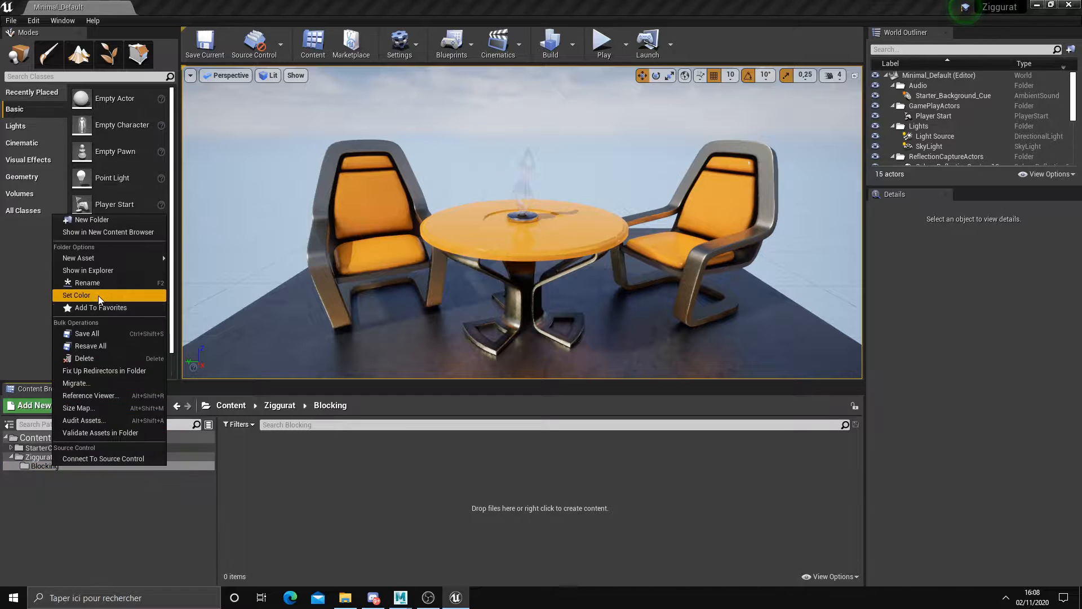
pyautogui.click(41, 467)
pyautogui.rightClick(42, 467)
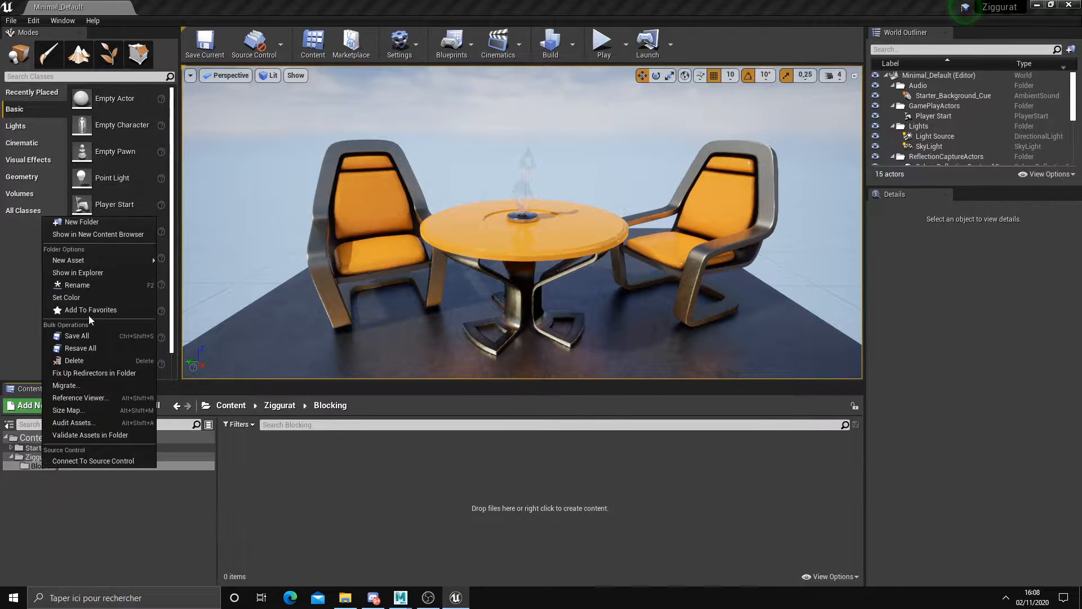
pyautogui.click(89, 275)
pyautogui.moveTo(526, 109); pyautogui.dragTo(476, 83)
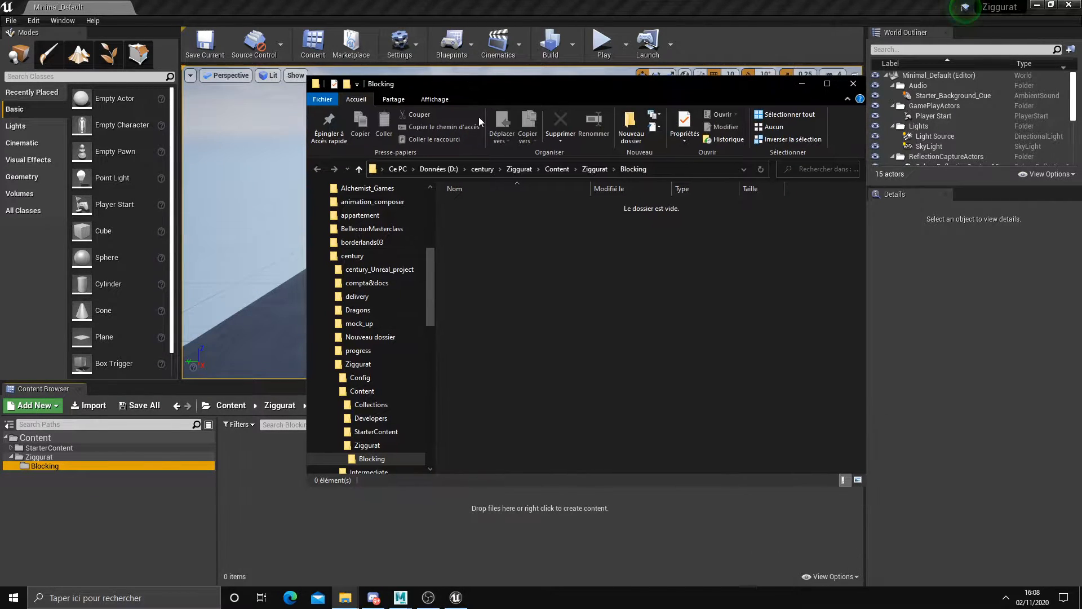
pyautogui.click(676, 168)
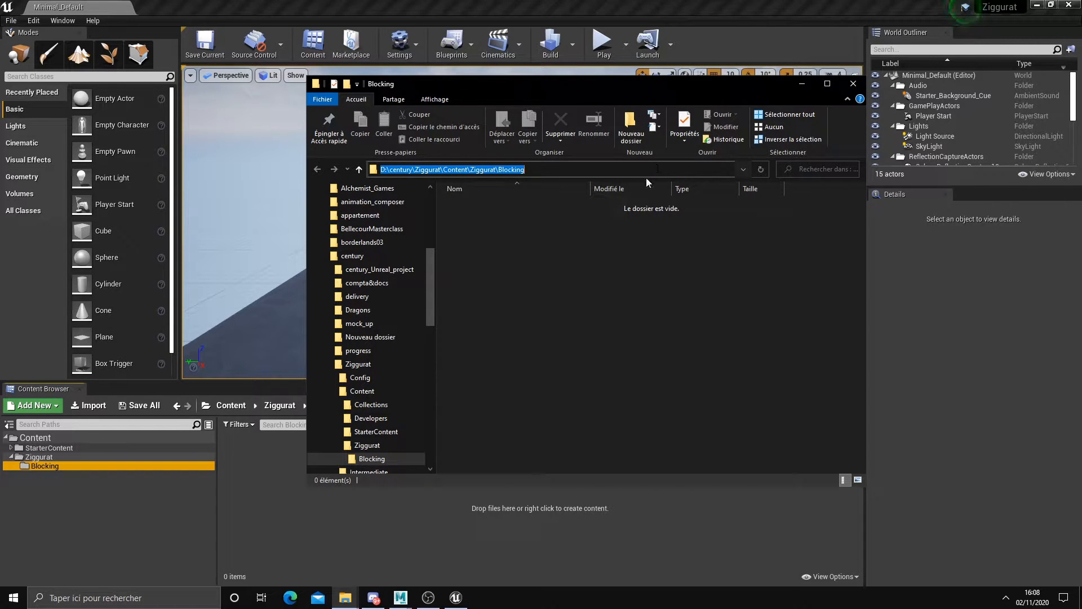
pyautogui.click(606, 236)
pyautogui.click(669, 168)
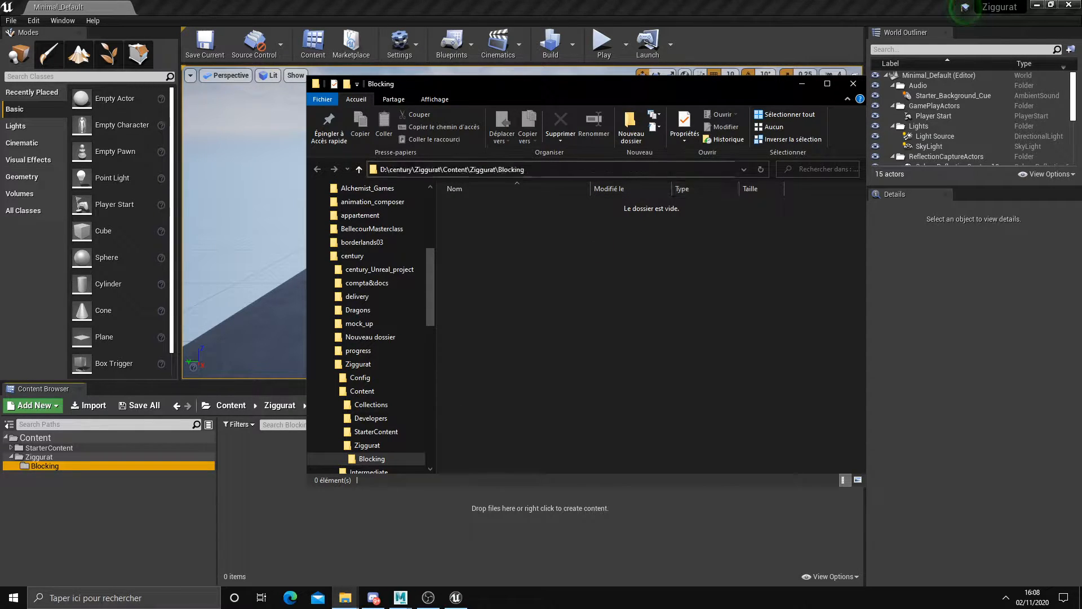
# - Switch to Maya and start an Export All into D:\century\Ziggurat\Content\Ziggurat\Blocking
pyautogui.click(345, 597)
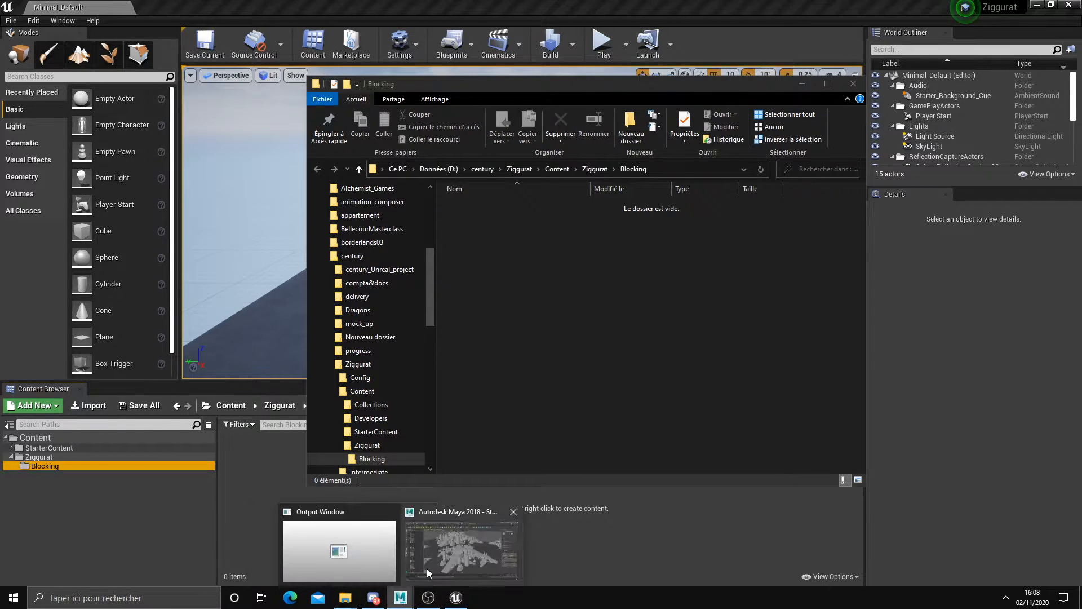
pyautogui.click(421, 574)
pyautogui.keyDown('alt'); pyautogui.moveTo(410, 258); pyautogui.dragTo(331, 253); pyautogui.keyUp('alt')
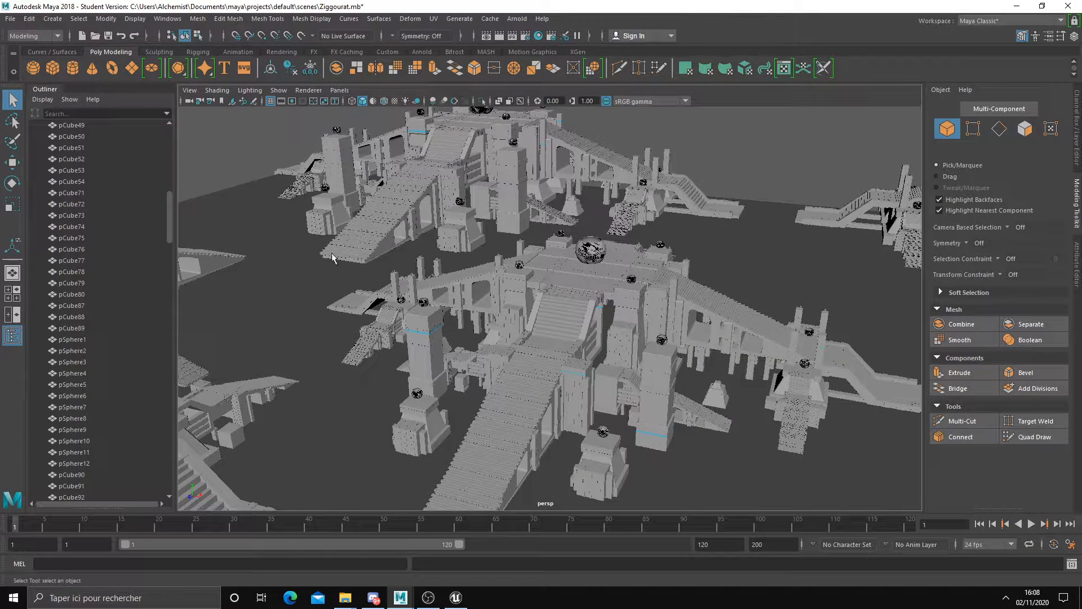
pyautogui.click(11, 18)
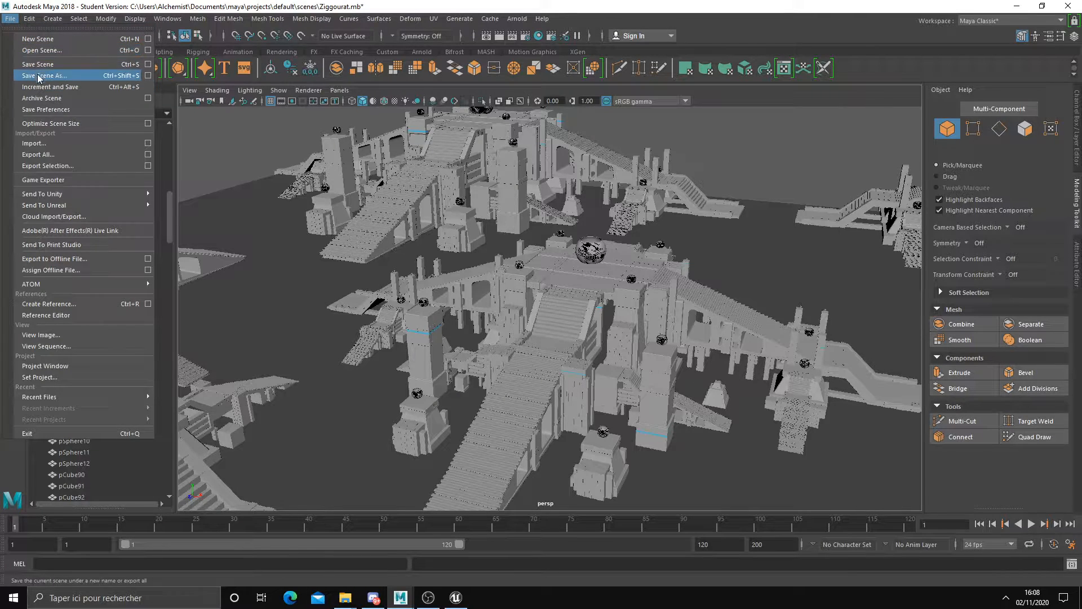
pyautogui.click(128, 154)
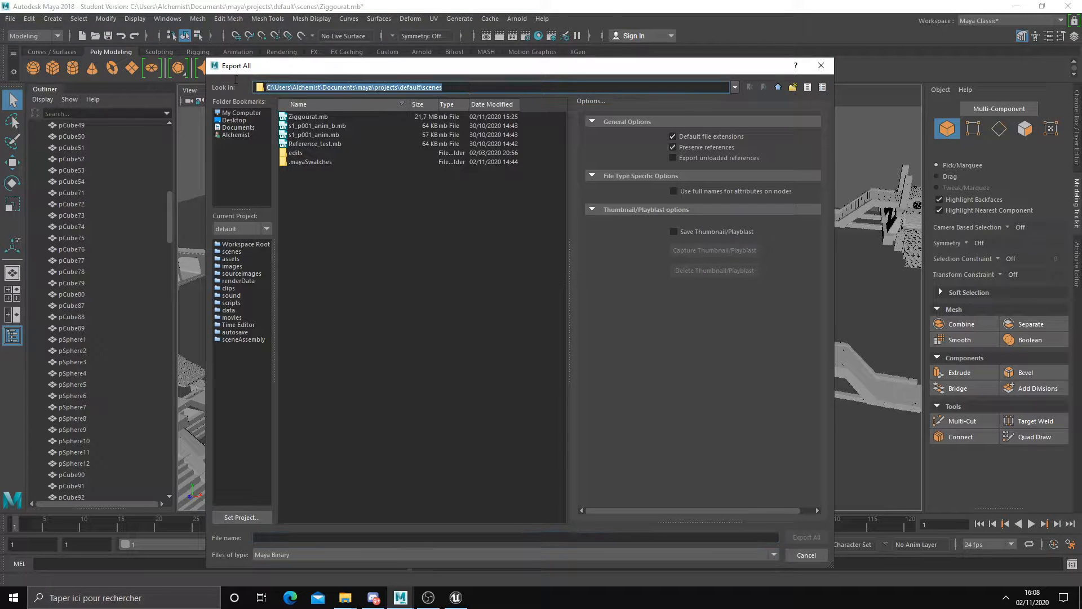
pyautogui.write('D:\\century\\Ziggourat\\Content\\Ziggurat\\Blocking')
pyautogui.press('Return')
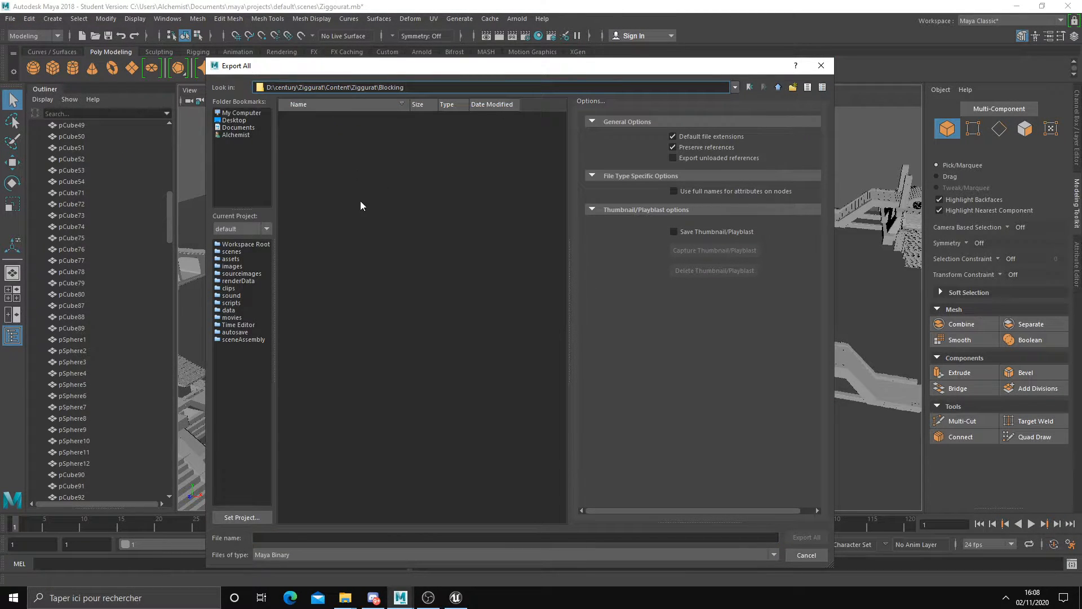
# - Export the whole scene in FBX export format under the file name Blocking_Ziggurat
pyautogui.click(283, 555)
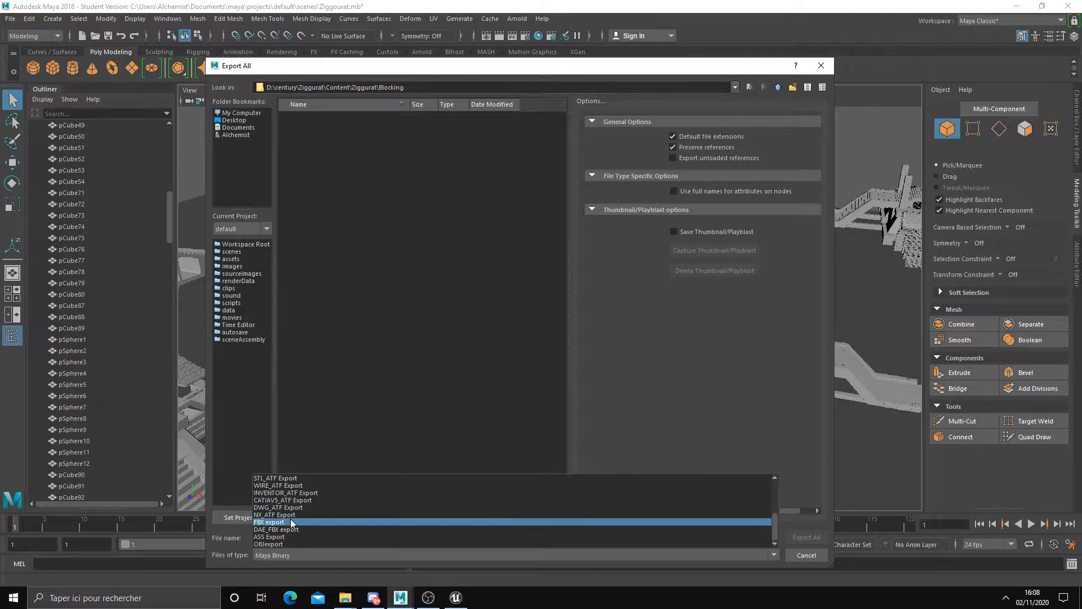
pyautogui.click(290, 521)
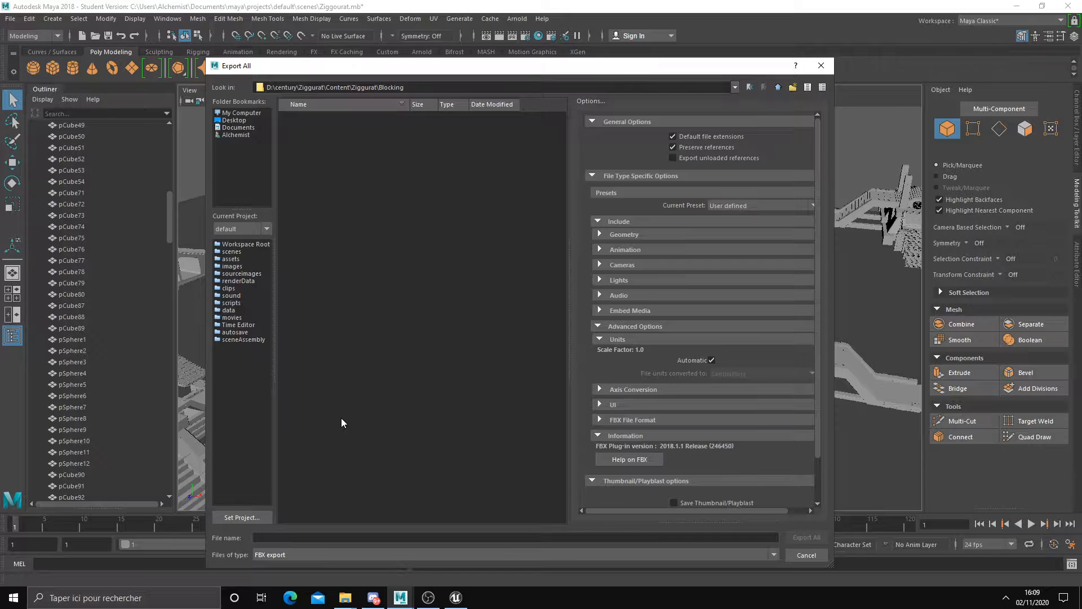
pyautogui.click(350, 533)
pyautogui.write('Blocking_Ziggurat')
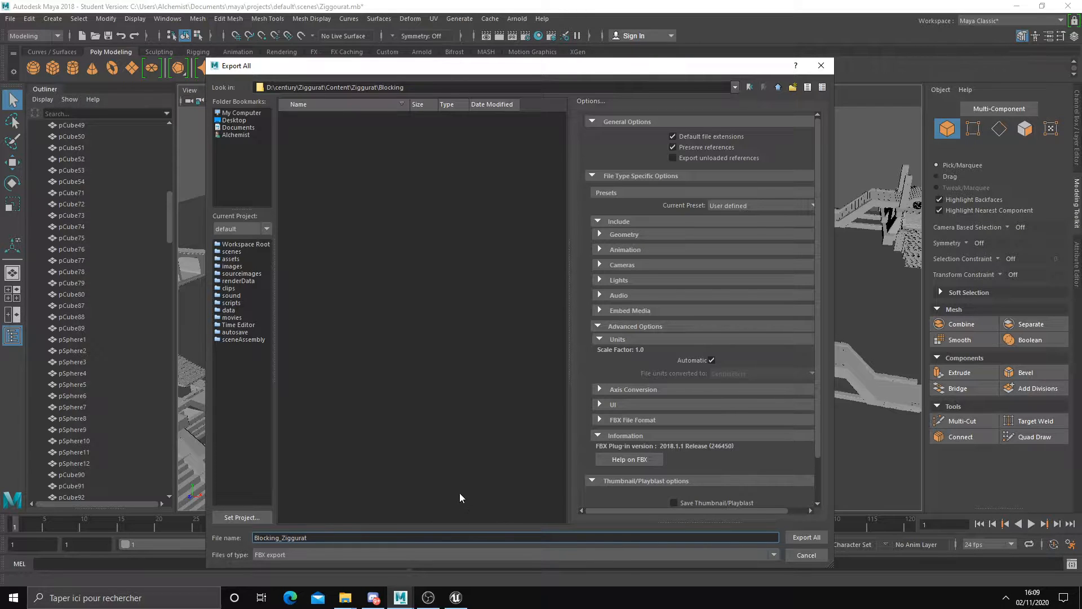
pyautogui.click(802, 536)
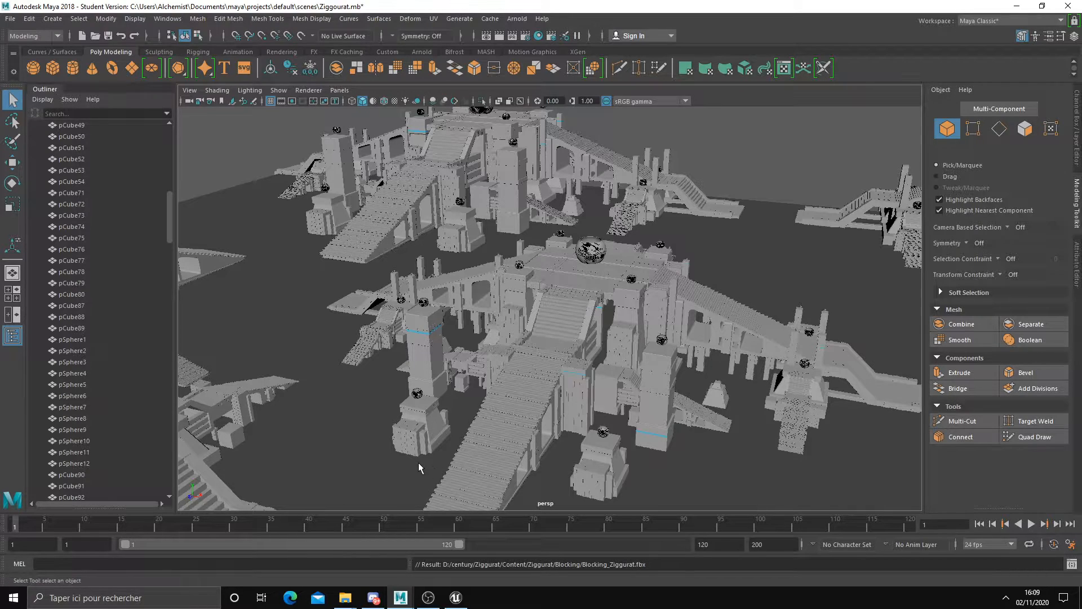
# - Switch to Unreal Editor and import the detected Blocking_Ziggurat FBX, applying the current import options to all files
pyautogui.moveTo(455, 597)
pyautogui.click(461, 538)
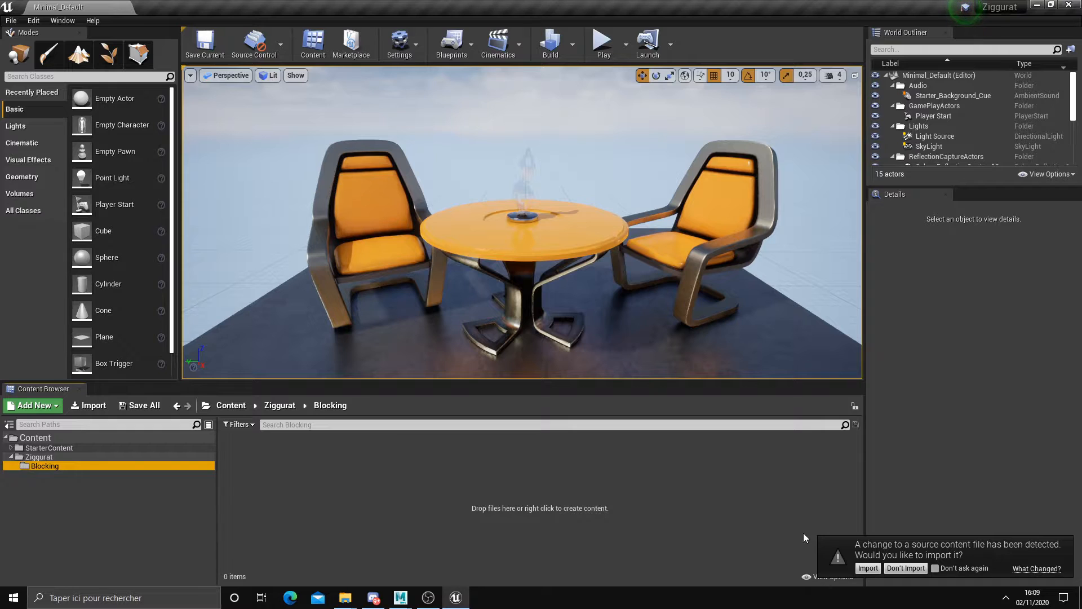
pyautogui.click(869, 568)
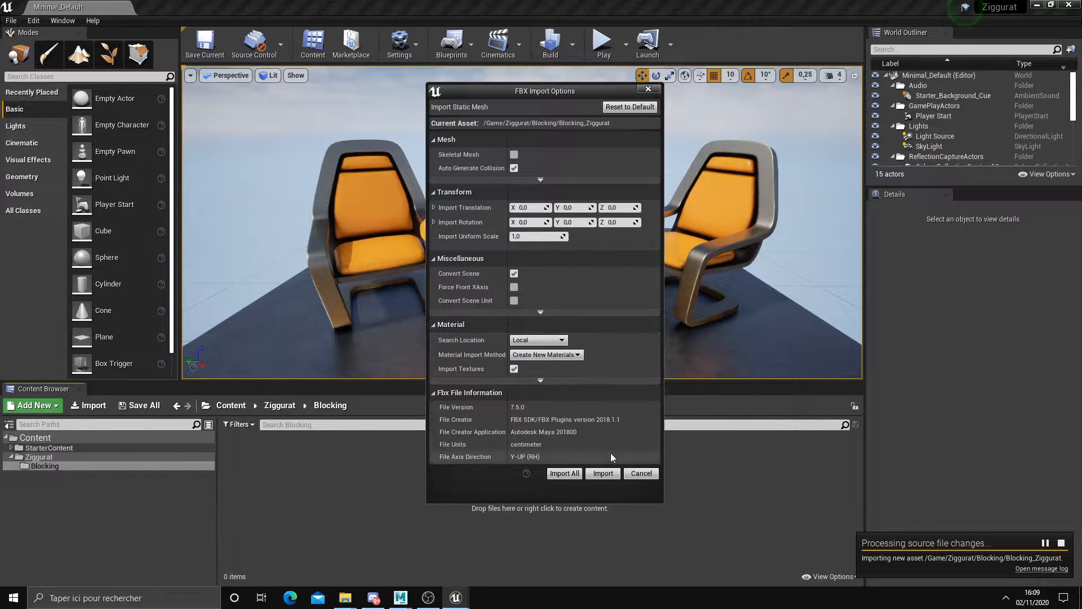
pyautogui.click(563, 475)
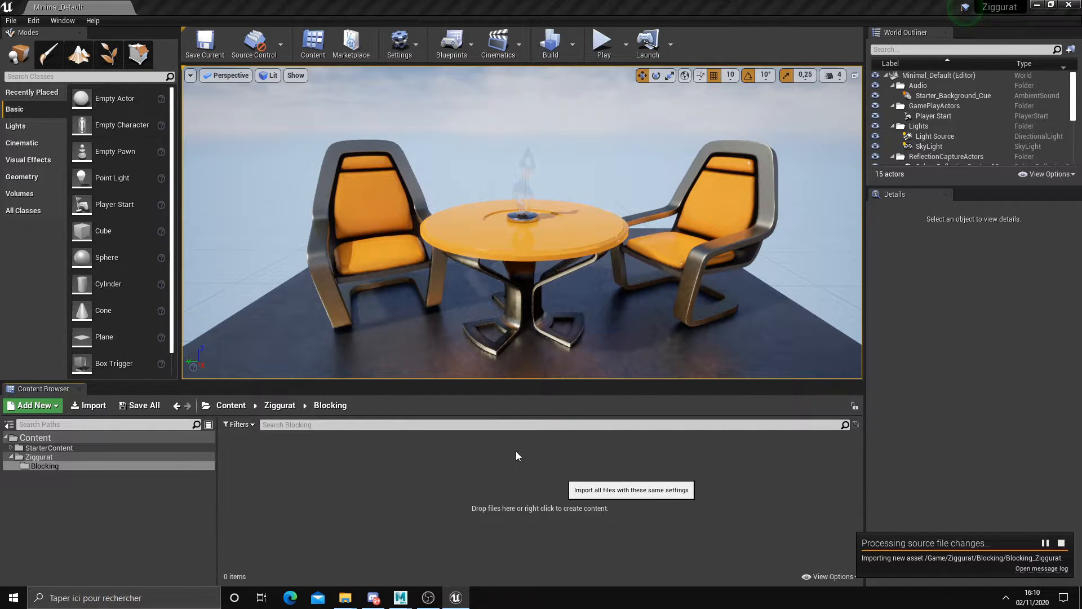
# - Switch to Maya and select several pieces of the front ziggurat to examine how it is divided into objects
pyautogui.moveTo(401, 596)
pyautogui.click(425, 558)
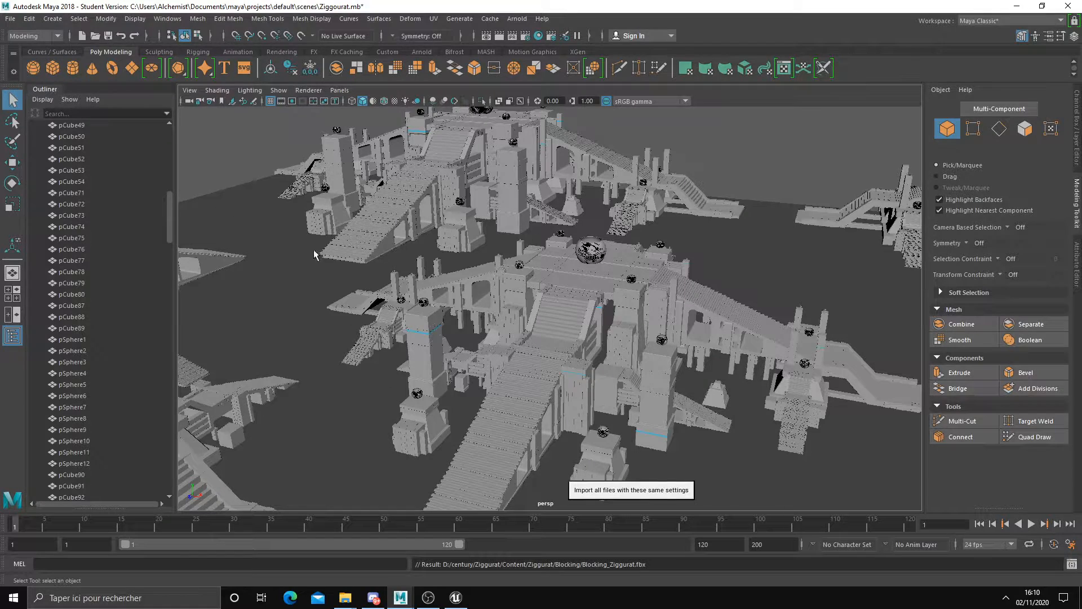
pyautogui.click(93, 202)
pyautogui.scroll(5, 96, 200)
pyautogui.click(587, 281)
pyautogui.click(720, 305)
pyautogui.click(571, 282)
pyautogui.click(523, 285)
pyautogui.click(638, 313)
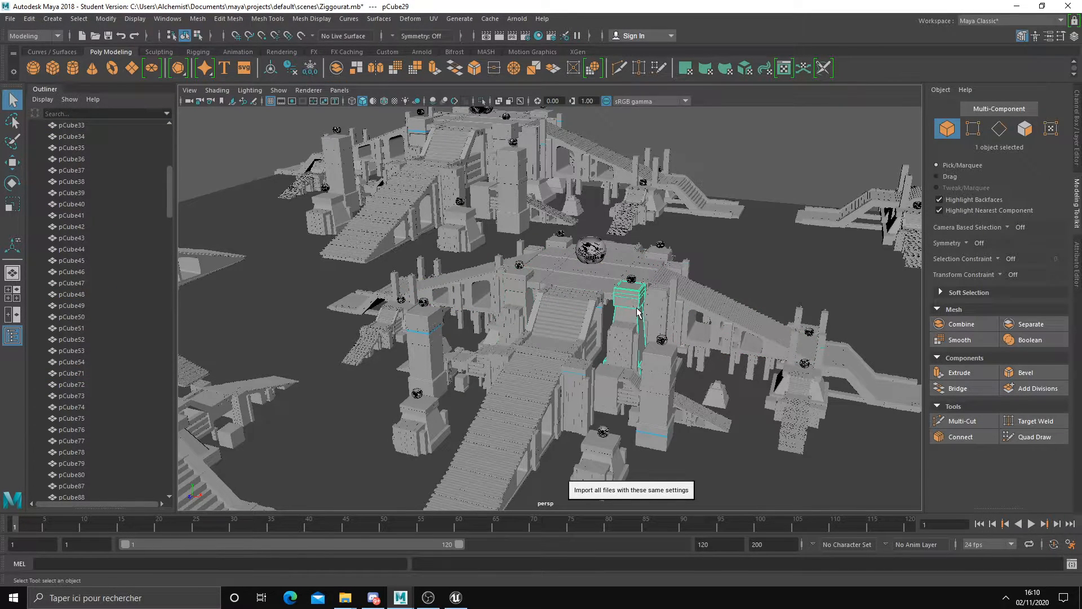
pyautogui.click(661, 246)
pyautogui.click(563, 236)
pyautogui.click(520, 265)
# - Compare the rear ziggurat's object selection with that of a single pillar on the front ziggurat
pyautogui.click(502, 203)
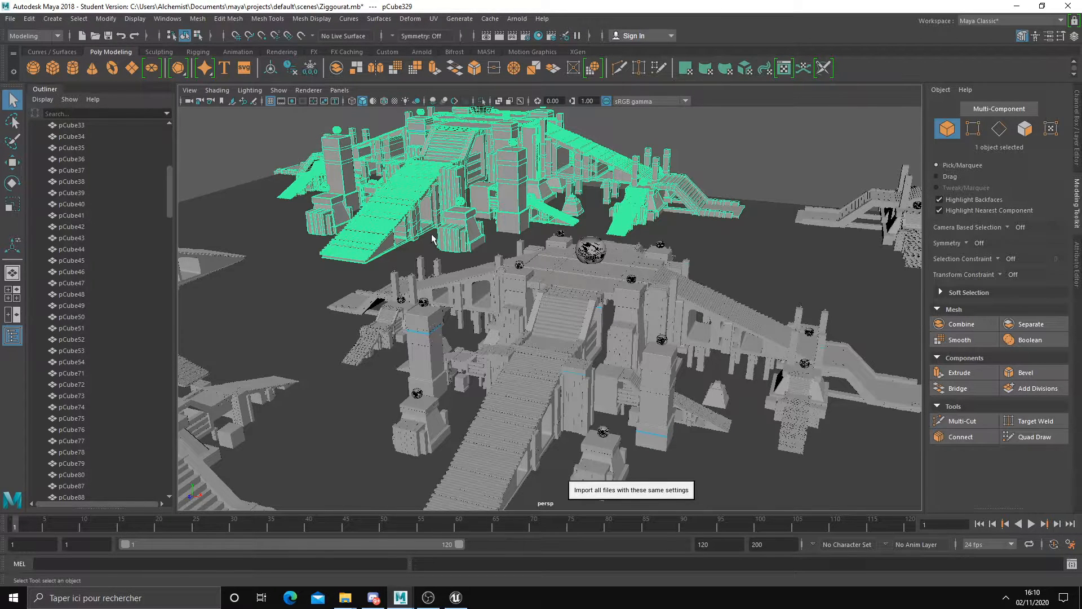
pyautogui.click(420, 320)
pyautogui.click(458, 264)
pyautogui.click(457, 190)
pyautogui.moveTo(512, 179); pyautogui.dragTo(563, 181, button='right')
pyautogui.doubleClick(512, 198)
pyautogui.click(706, 320)
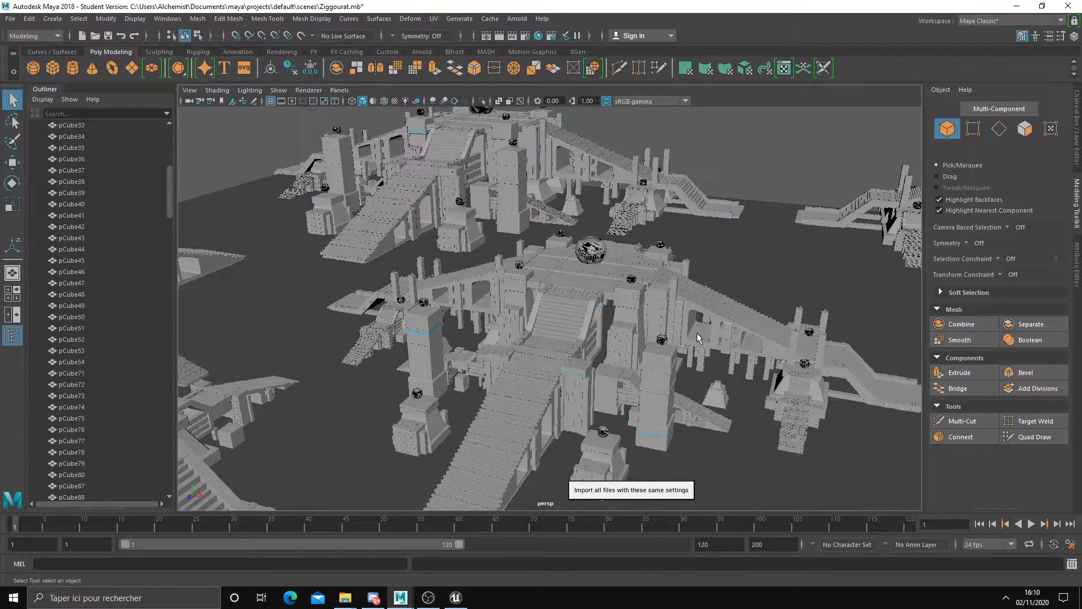
pyautogui.click(672, 384)
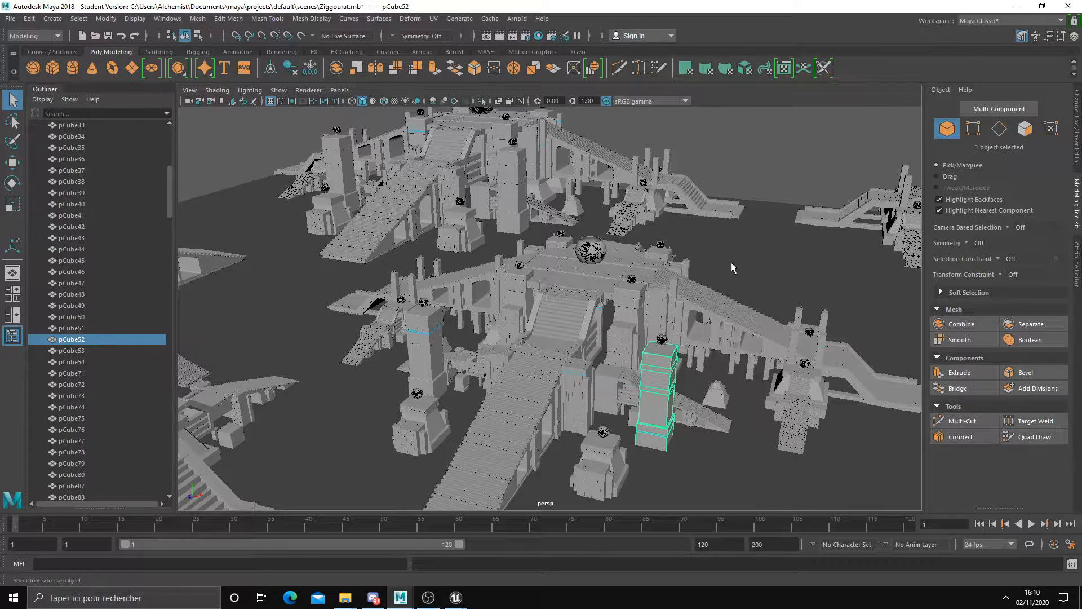
pyautogui.click(471, 200)
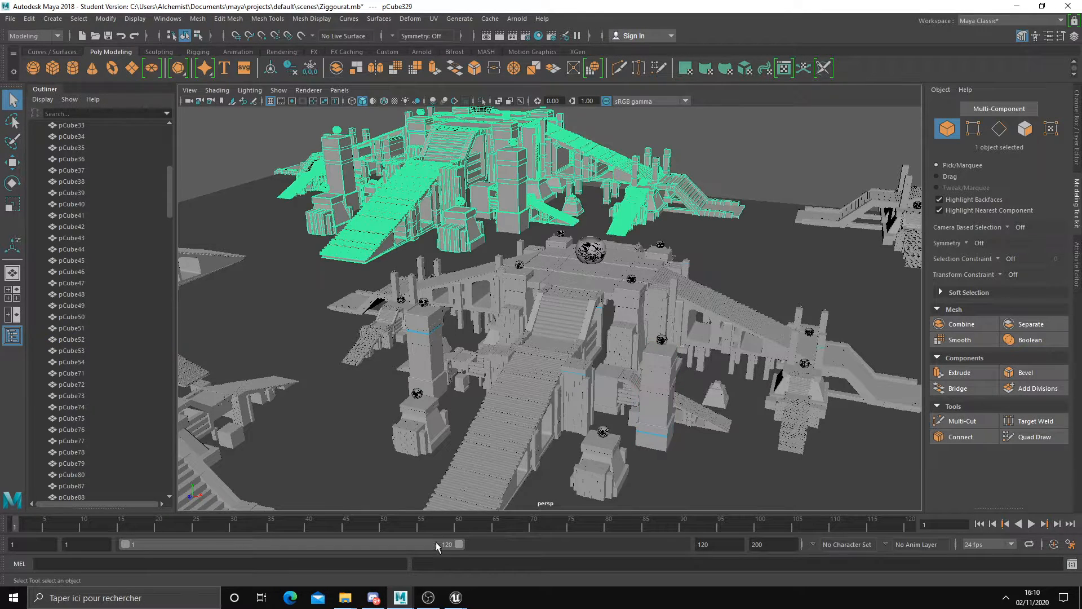
# - Switch to Unreal Editor, review the FBX import messages for the Blocking_Ziggurat meshes and close the message log
pyautogui.moveTo(456, 596)
pyautogui.click(493, 559)
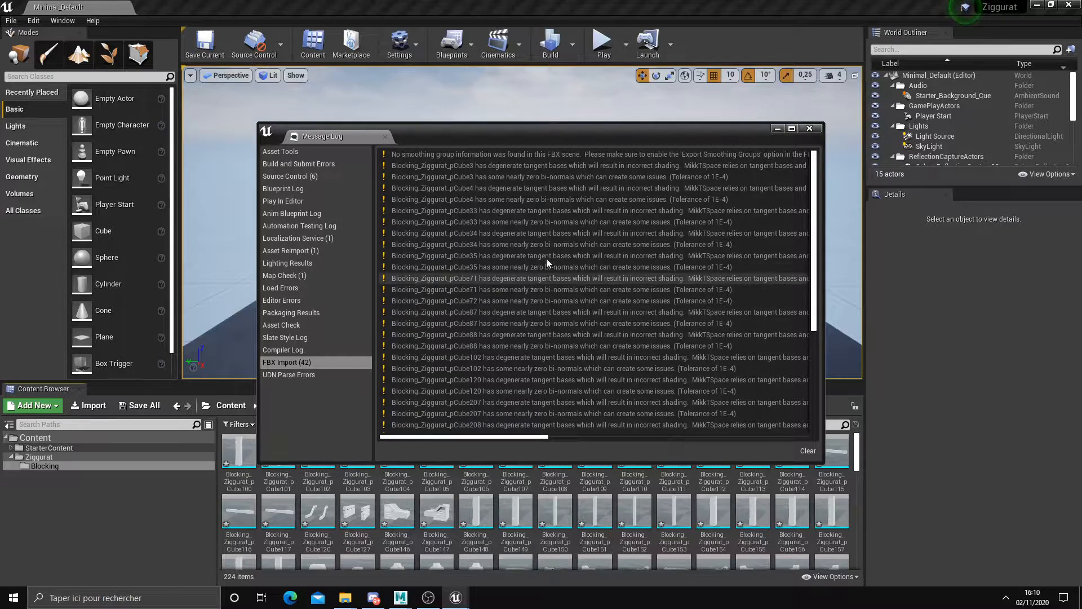
pyautogui.scroll(-3, 795, 243)
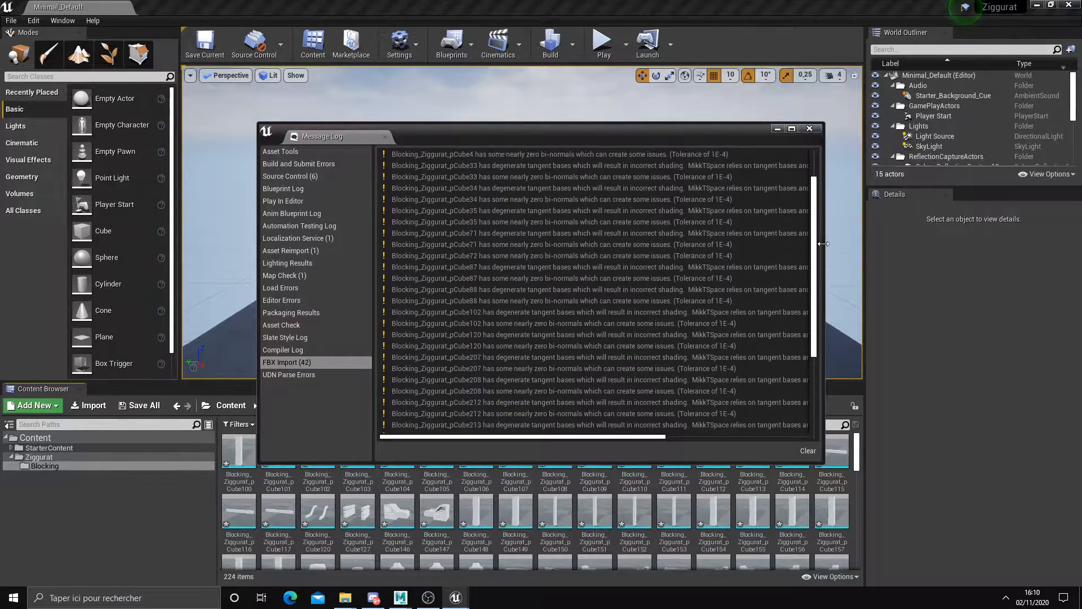
pyautogui.scroll(-4, 701, 314)
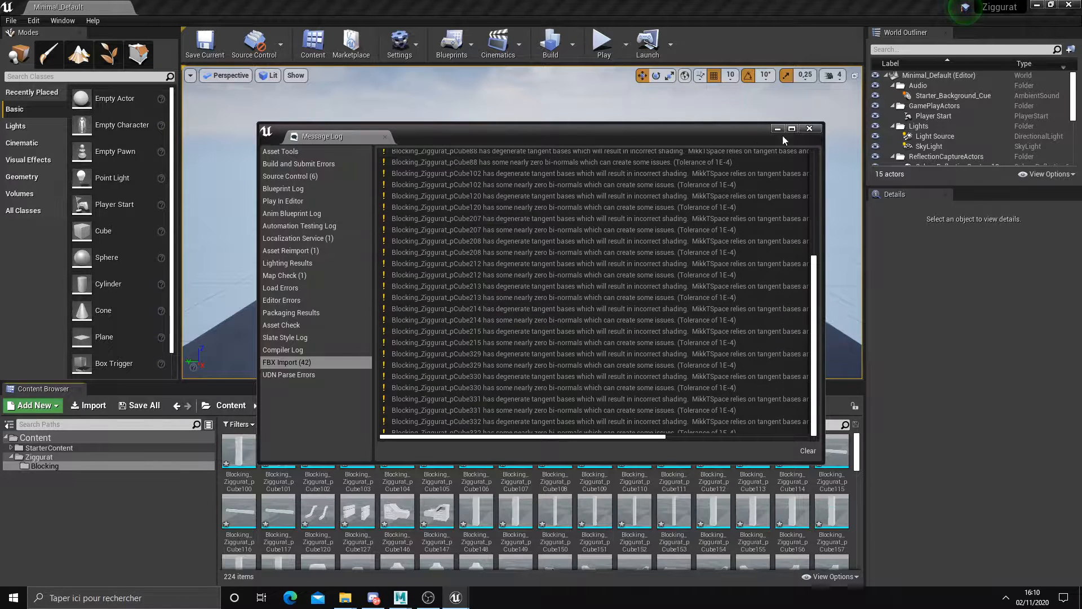
pyautogui.click(808, 128)
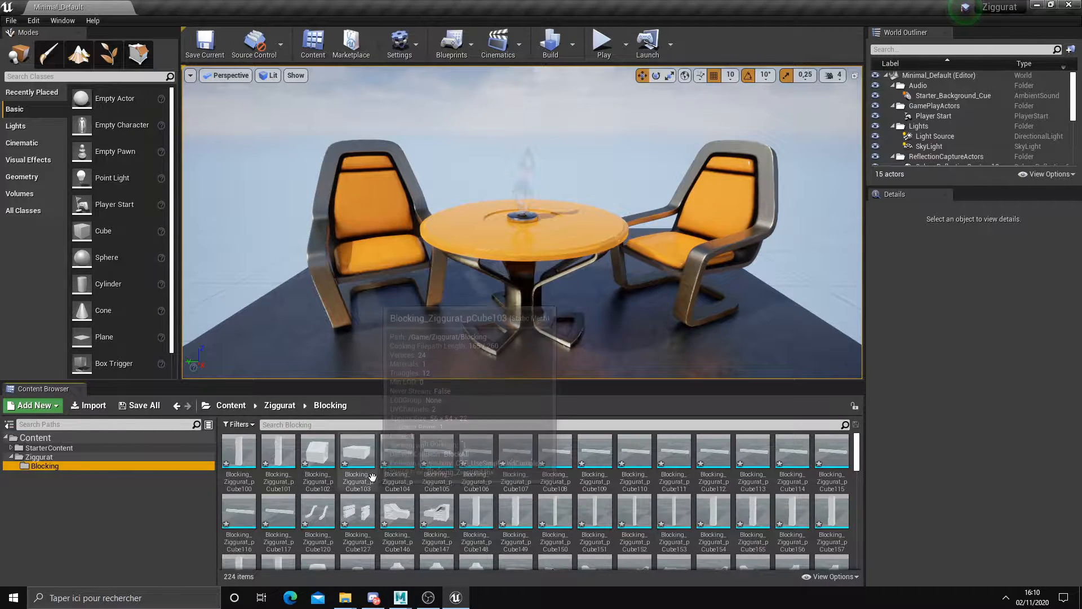
# - Select all Blocking_Ziggurat static meshes, excluding the materials, and place them in the current level
pyautogui.click(239, 454)
pyautogui.moveTo(396, 333); pyautogui.dragTo(541, 304, button='right')
pyautogui.press('s')
pyautogui.press('a')
pyautogui.press('d')
pyautogui.press('w')
pyautogui.scroll(-15, 479, 489)
pyautogui.scroll(-2, 778, 504)
pyautogui.moveTo(857, 512); pyautogui.dragTo(847, 426)
pyautogui.click(758, 538)
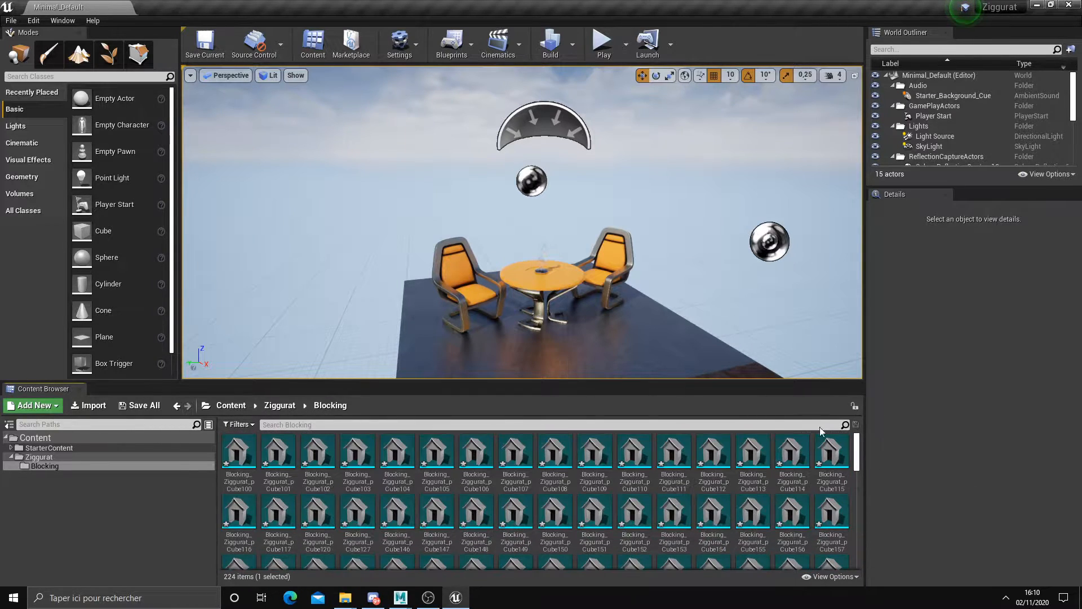
pyautogui.keyDown('shift'); pyautogui.click(243, 456); pyautogui.keyUp('shift')
pyautogui.moveTo(420, 310); pyautogui.dragTo(460, 316, button='right')
pyautogui.press('s')
pyautogui.moveTo(550, 458); pyautogui.dragTo(516, 264)
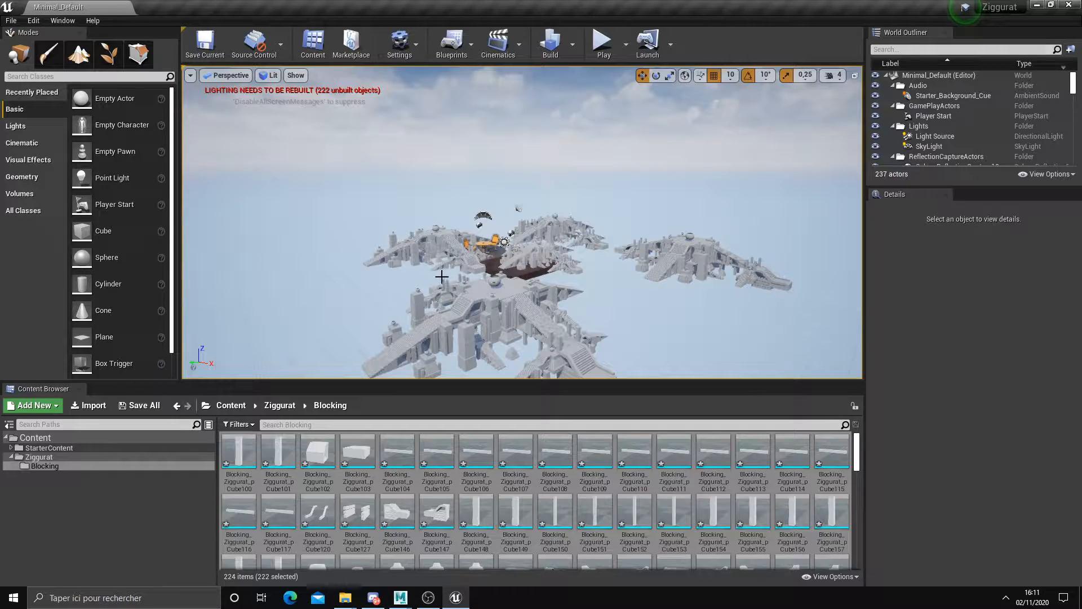
# - Set the scale of all placed ziggurat meshes to 10 on X, Y and Z
pyautogui.moveTo(472, 286); pyautogui.dragTo(471, 286, button='right')
pyautogui.press('w')
pyautogui.press('Down')
pyautogui.click(963, 282)
pyautogui.write('10')
pyautogui.press('Tab')
pyautogui.write('10')
pyautogui.press('Tab')
pyautogui.write('10')
pyautogui.press('Return')
# - Move the scaled ziggurat meshes to about X 530, Y -1180, Z 30, and inspect their size against the table scene
pyautogui.moveTo(750, 266); pyautogui.dragTo(749, 266, button='right')
pyautogui.press('s')
pyautogui.moveTo(635, 264); pyautogui.dragTo(630, 266, button='right')
pyautogui.scroll(5, 635, 263)
pyautogui.moveTo(546, 315); pyautogui.dragTo(546, 315, button='right')
pyautogui.press('w')
pyautogui.press('s')
pyautogui.moveTo(546, 315); pyautogui.dragTo(604, 252)
pyautogui.press('w')
pyautogui.moveTo(604, 252); pyautogui.dragTo(570, 266, button='right')
pyautogui.press('s')
pyautogui.press('s')
pyautogui.press('w')
pyautogui.press('s')
pyautogui.press('w')
pyautogui.press('d')
pyautogui.press('s')
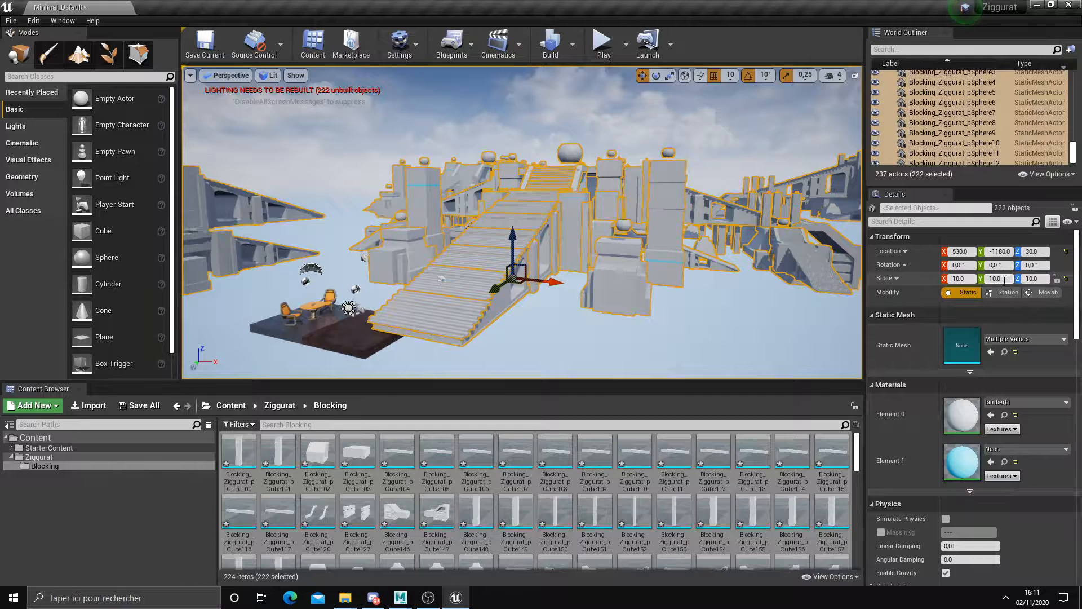
# - Undo the move and scale changes on the ziggurat meshes and delete the meshes from the level
pyautogui.hotkey('ctrl', 'z')
pyautogui.hotkey('ctrl', 'z')
pyautogui.hotkey('ctrl', 'z')
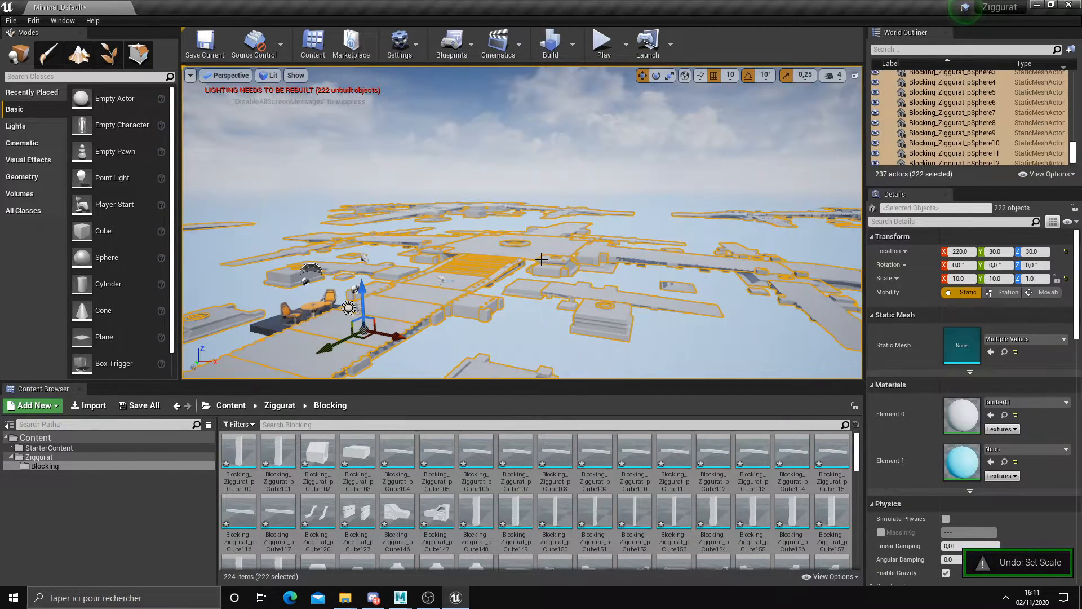
pyautogui.hotkey('ctrl', 'z')
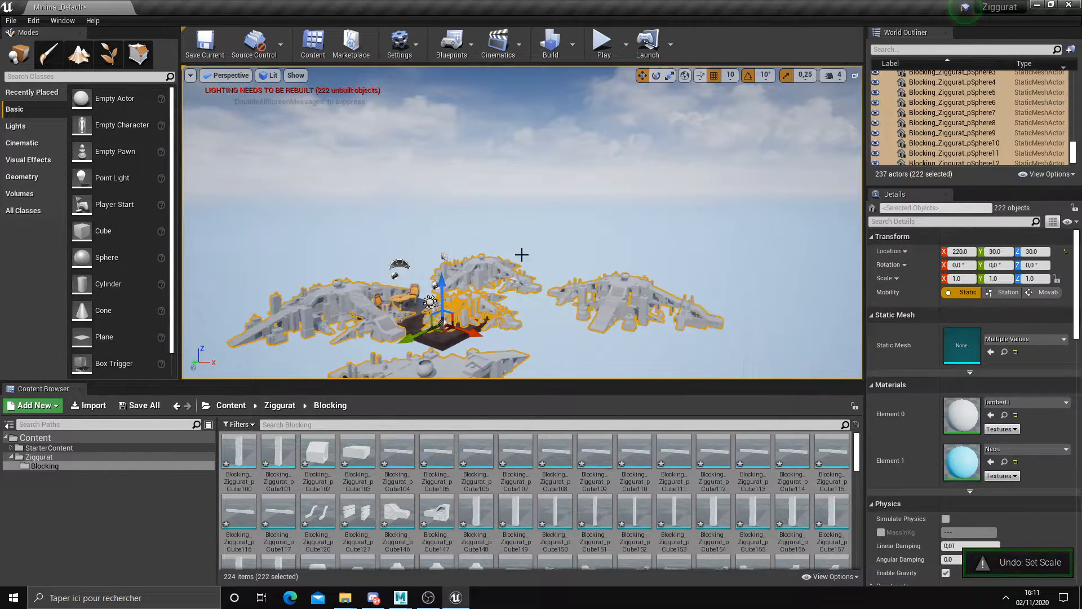
pyautogui.press('Delete')
pyautogui.scroll(5, 522, 221)
# - Create a new level named Mystic_Ziggurratt in the Ziggurat content folder
pyautogui.click(192, 508)
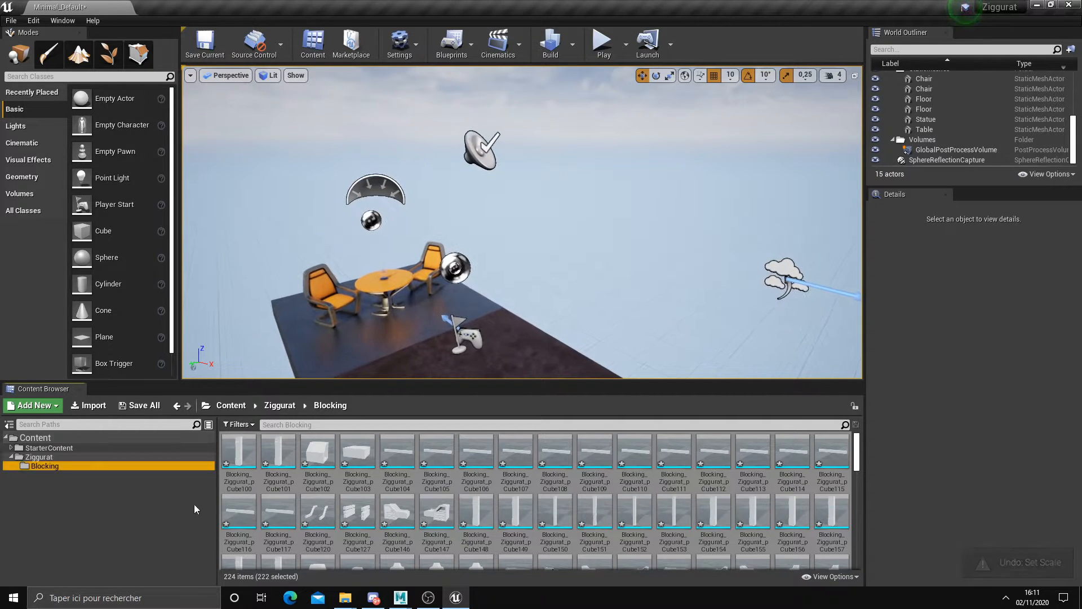
pyautogui.click(39, 456)
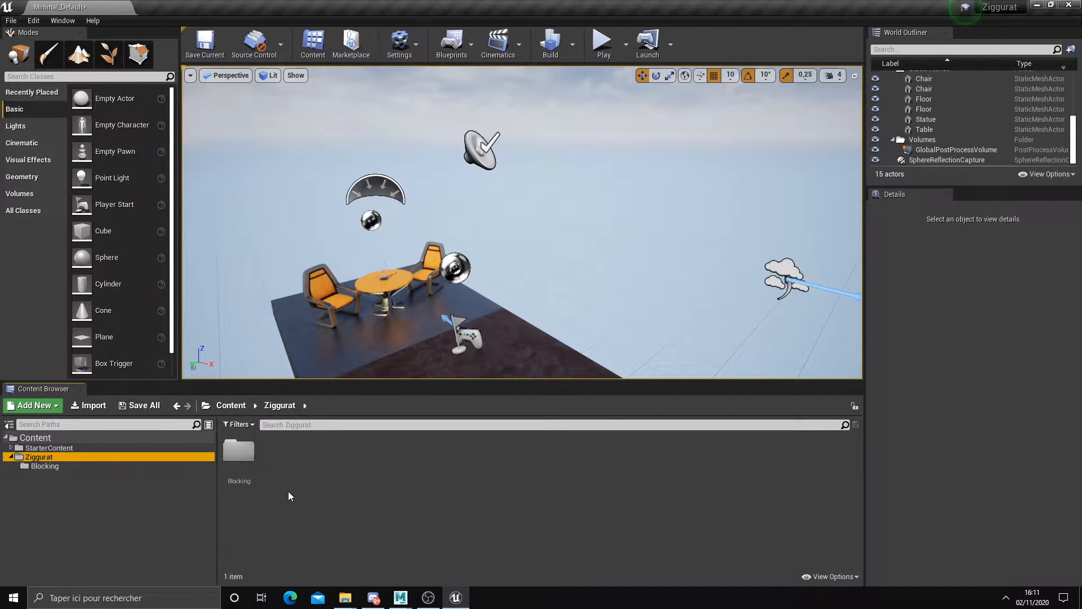
pyautogui.rightClick(352, 473)
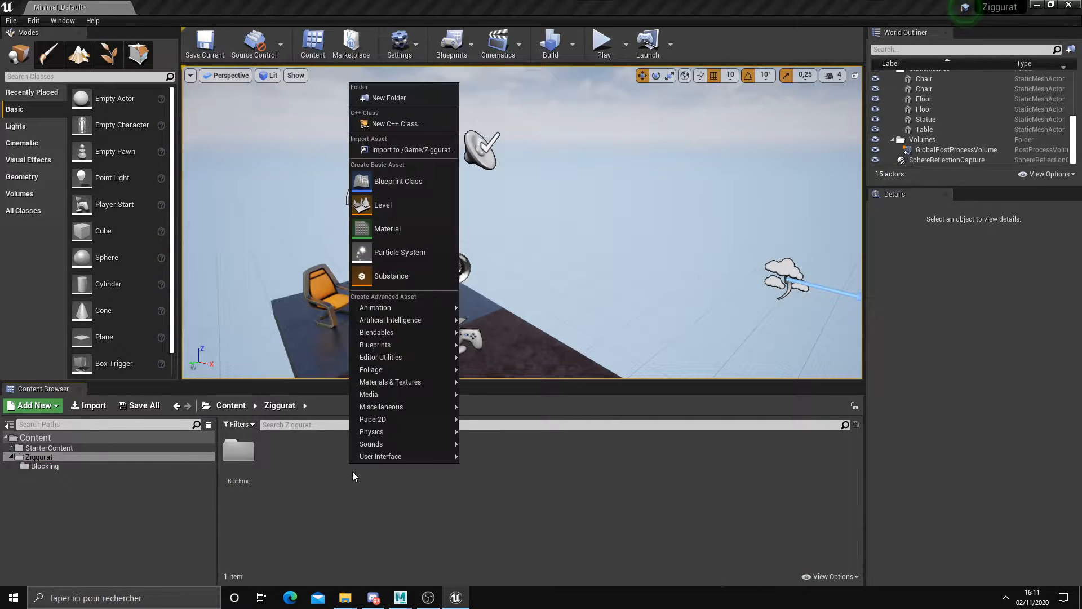
pyautogui.click(401, 205)
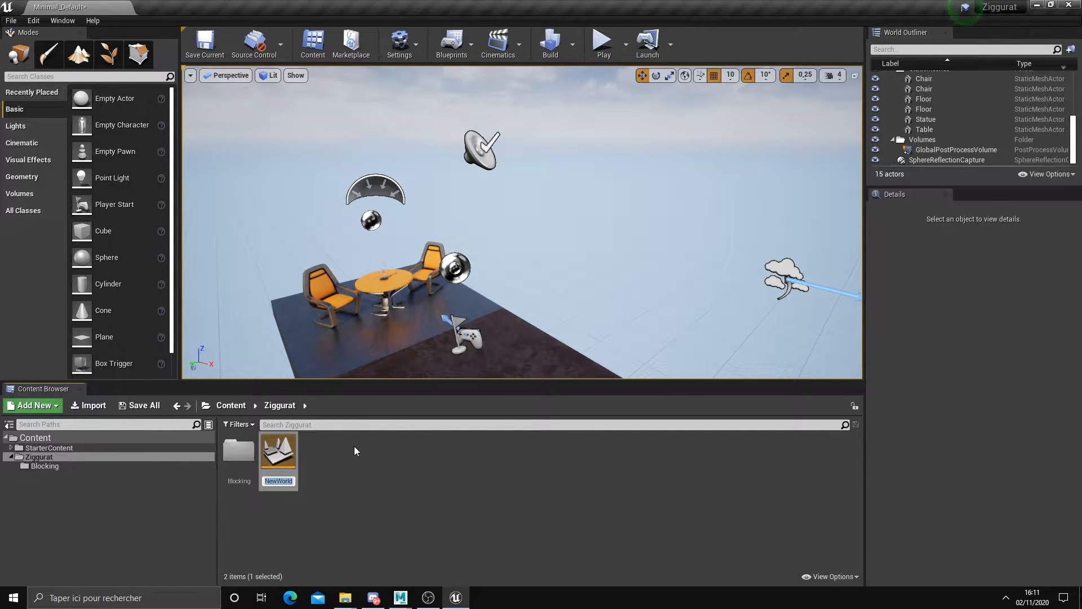
pyautogui.write('Mist')
pyautogui.press('BackSpace')
pyautogui.press('BackSpace')
pyautogui.press('BackSpace')
pyautogui.write('ystic_Zi')
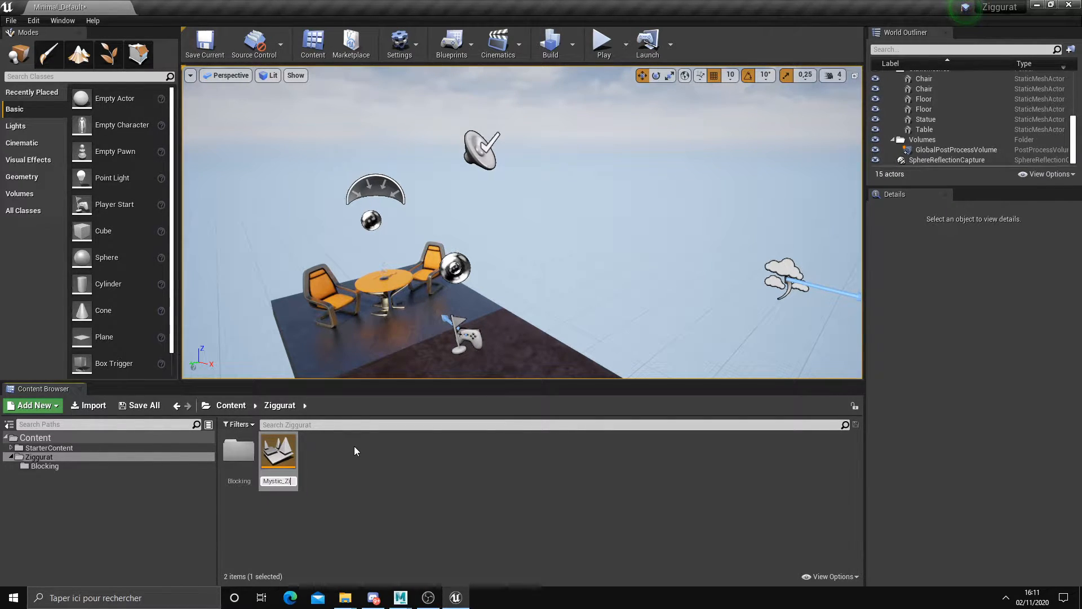
pyautogui.write('gurrat')
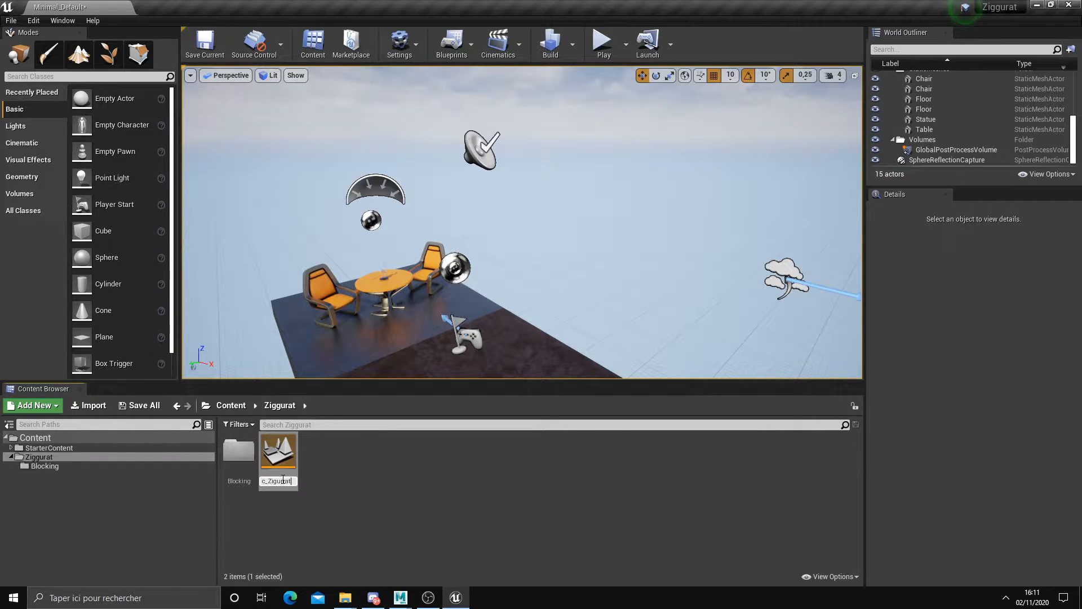
pyautogui.press('Left')
pyautogui.press('Left')
pyautogui.press('Left')
pyautogui.press('Left')
pyautogui.press('Left')
pyautogui.write('g')
pyautogui.press('Return')
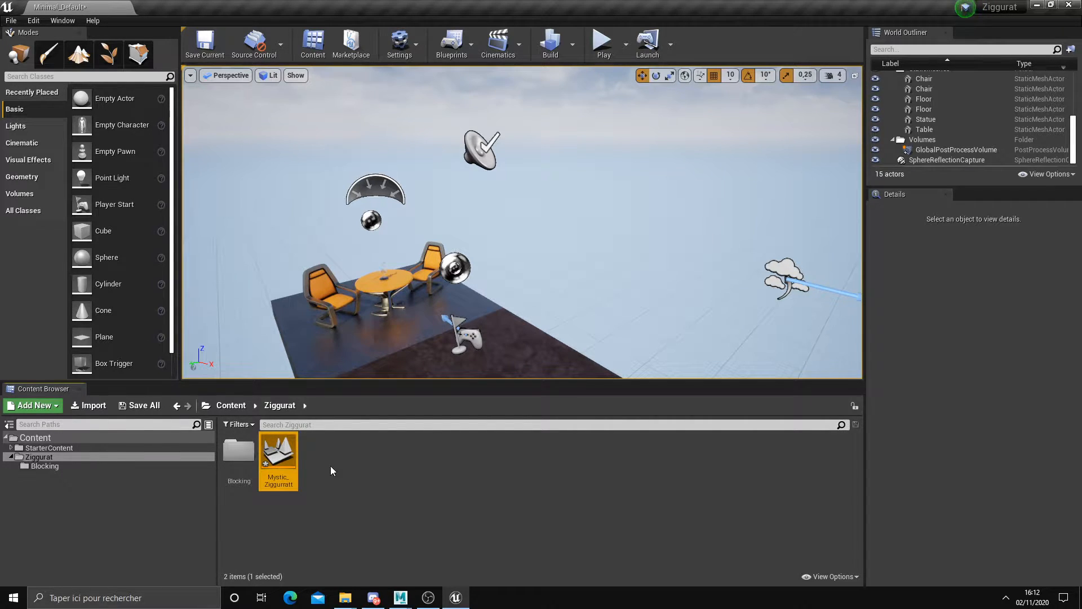
# - Open the Mystic_Ziggurratt level without saving the pending content and adjust the viewport and Content Browser heights
pyautogui.doubleClick(279, 458)
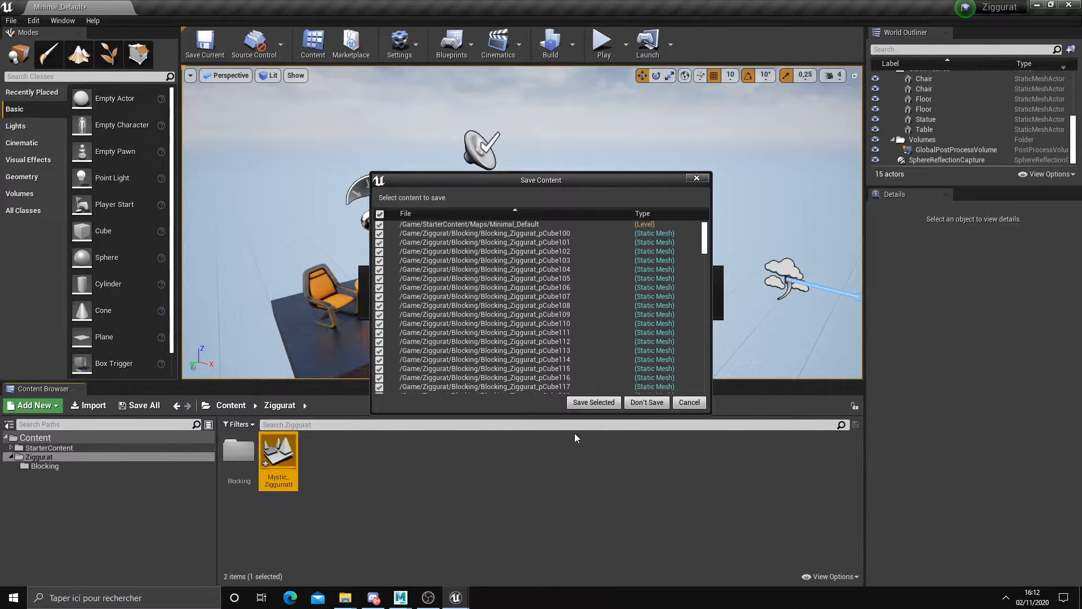
pyautogui.click(648, 402)
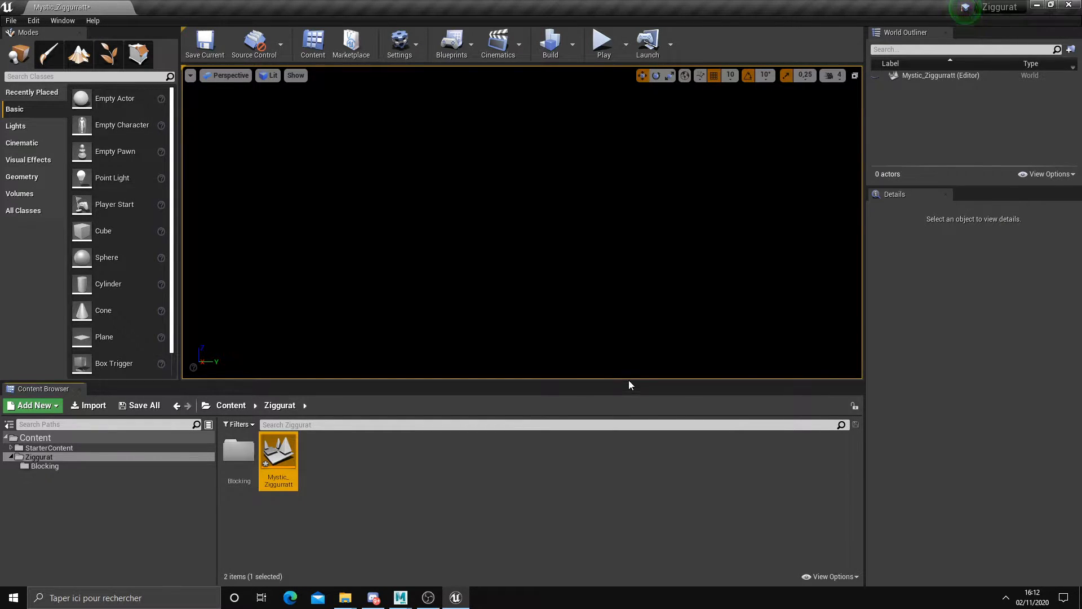
pyautogui.moveTo(629, 385); pyautogui.dragTo(637, 513)
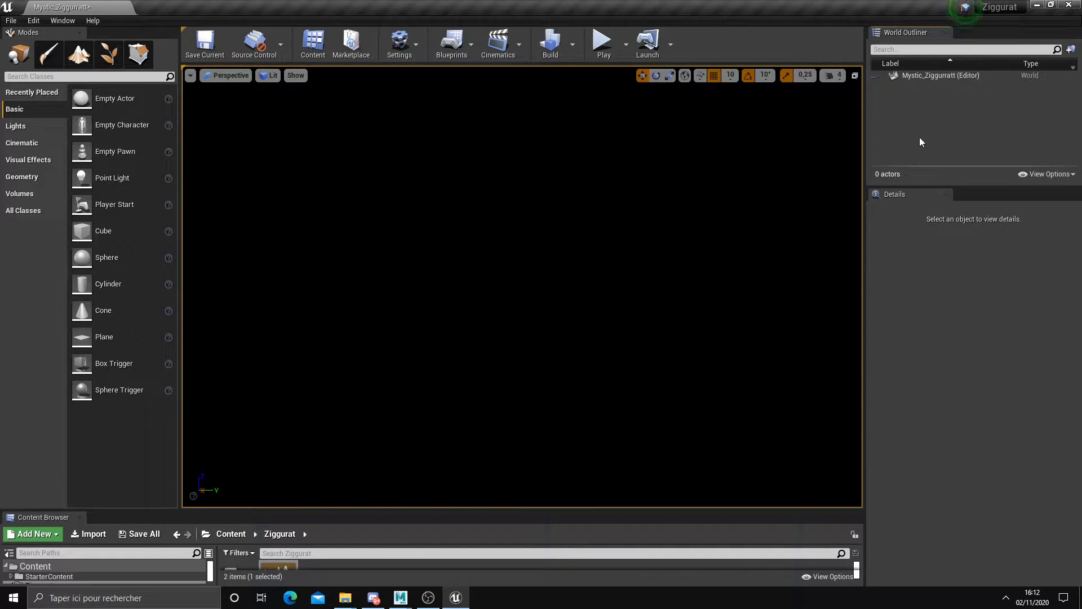
pyautogui.moveTo(629, 509); pyautogui.dragTo(631, 362)
pyautogui.click(373, 505)
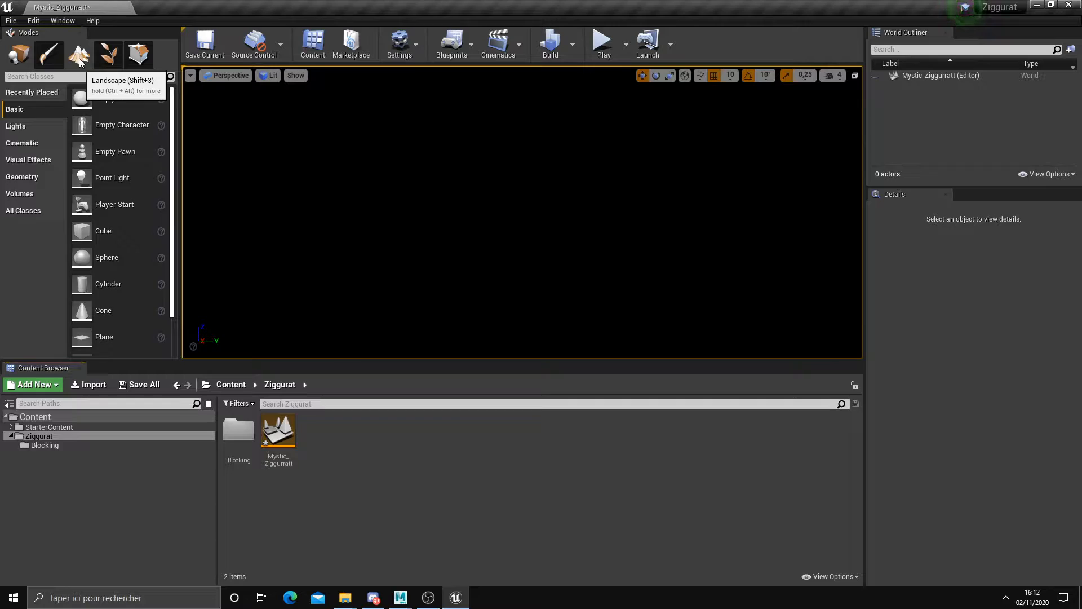
# - Enter Landscape mode, enlarge the viewport and open the StarterContent Materials folder to find a landscape material
pyautogui.moveTo(401, 359); pyautogui.dragTo(400, 416)
pyautogui.scroll(-5, 418, 336)
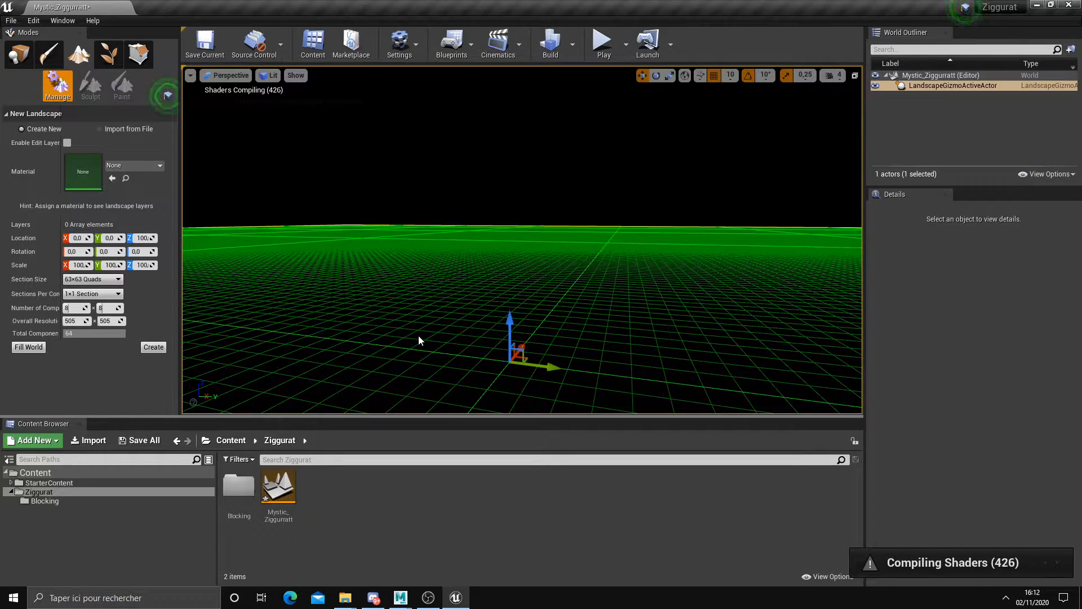
pyautogui.click(49, 483)
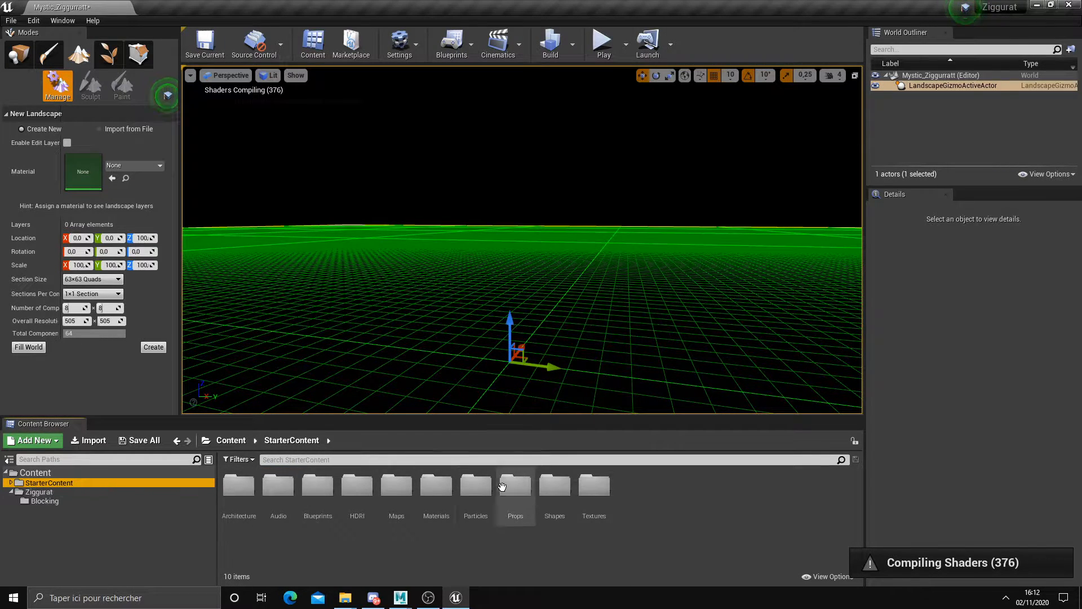
pyautogui.doubleClick(435, 489)
pyautogui.scroll(-1, 543, 514)
pyautogui.scroll(-2, 542, 514)
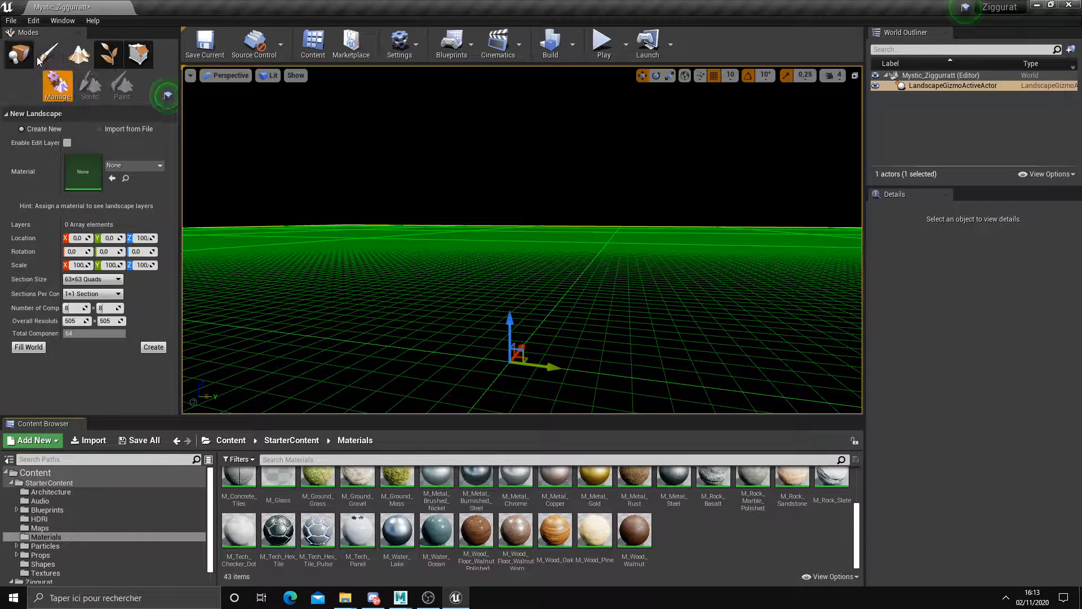
# - Assign the M_Water_Ocean material to the new landscape
pyautogui.click(52, 57)
pyautogui.click(81, 56)
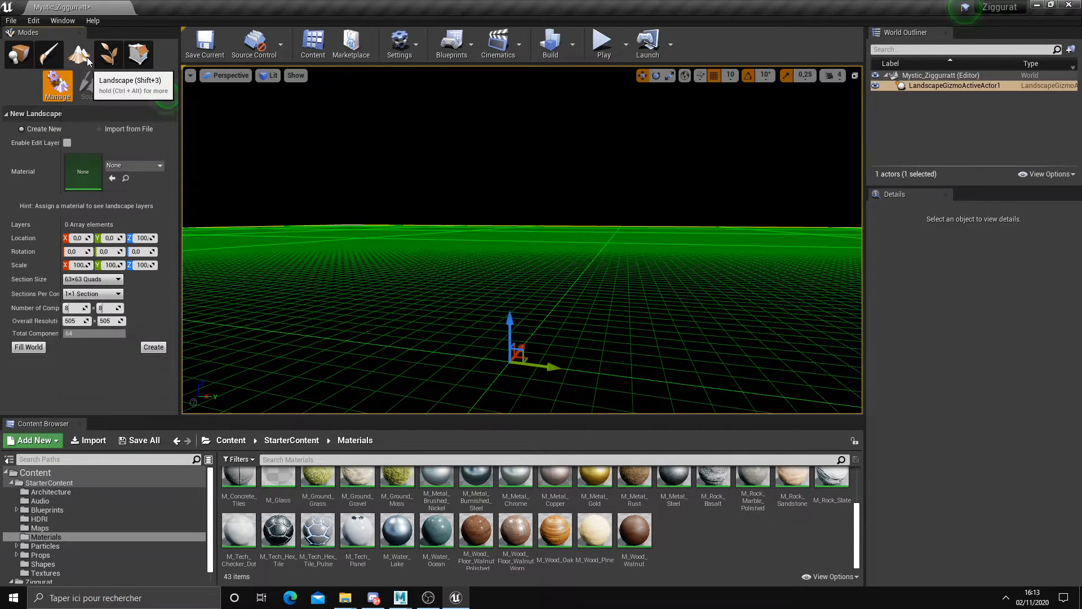
pyautogui.click(104, 57)
pyautogui.click(80, 57)
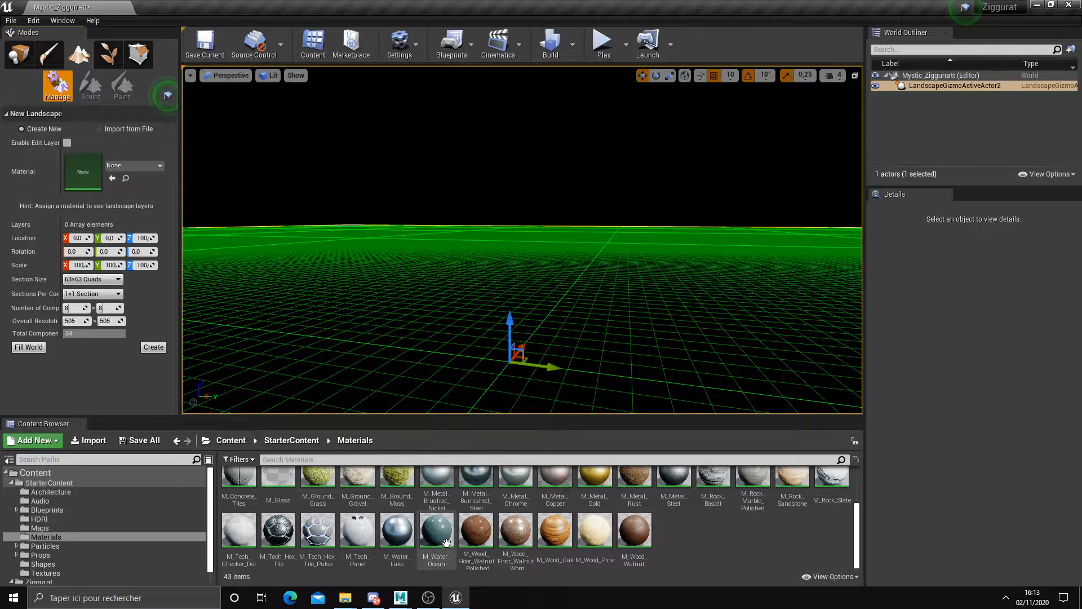
pyautogui.moveTo(437, 536); pyautogui.dragTo(90, 176)
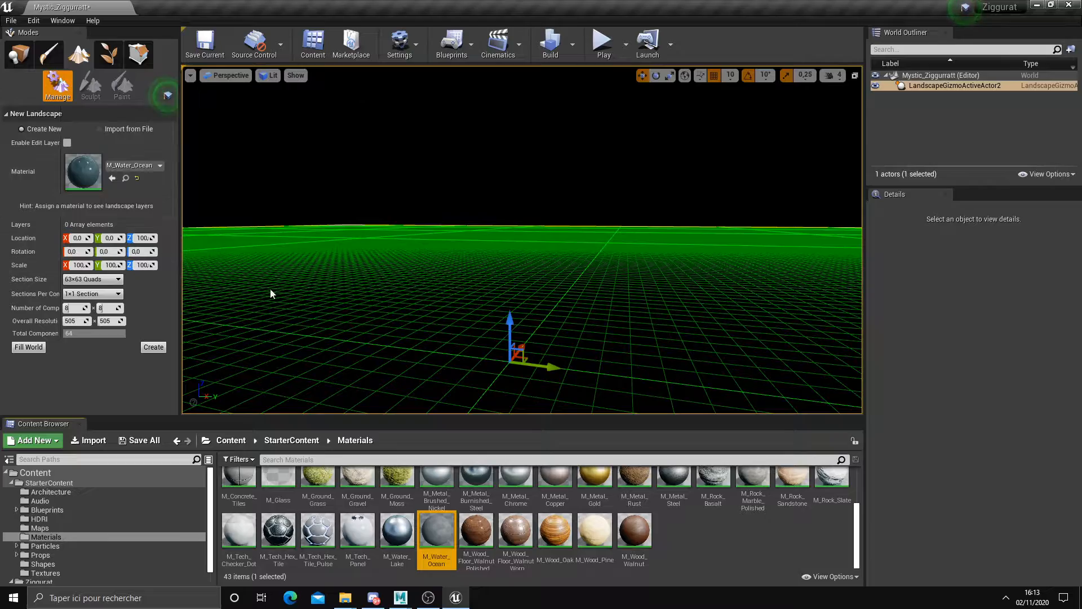
# - Try landscape section sizes of 127×127 and 255×255 quads and restore 63×63 quads
pyautogui.moveTo(227, 323); pyautogui.dragTo(199, 335, button='right')
pyautogui.press('s')
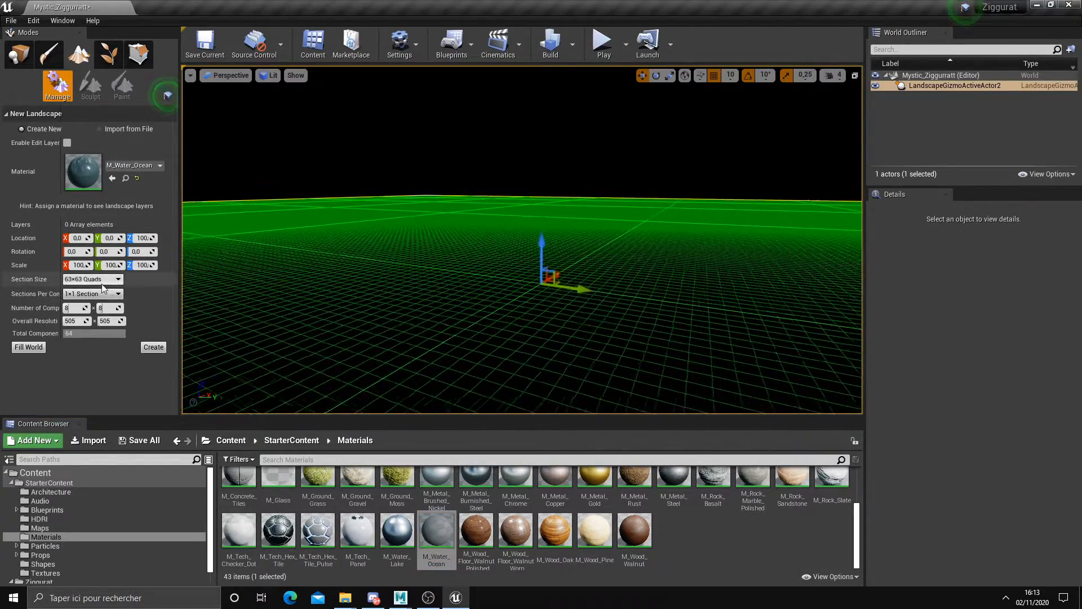
pyautogui.click(111, 280)
pyautogui.click(110, 340)
pyautogui.scroll(-1, 319, 330)
pyautogui.click(101, 280)
pyautogui.click(97, 328)
pyautogui.click(93, 279)
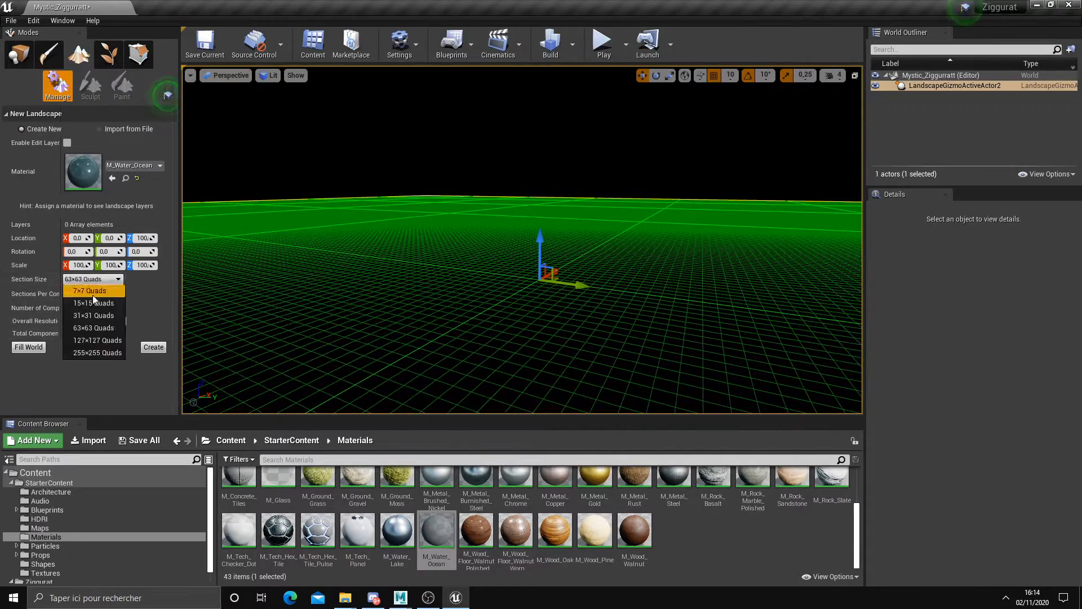
pyautogui.click(96, 352)
pyautogui.click(93, 279)
pyautogui.click(90, 331)
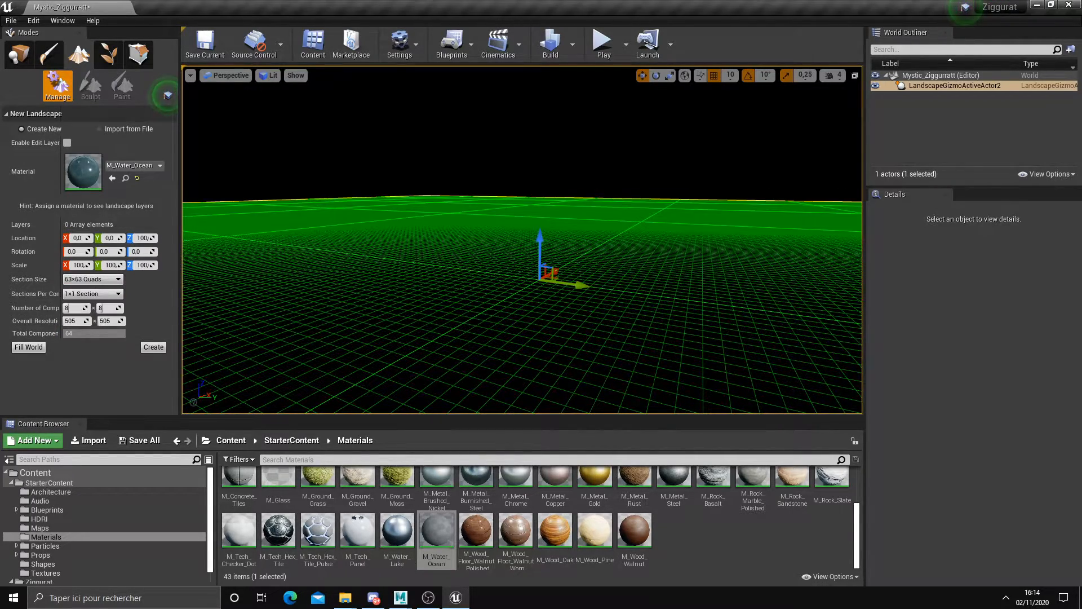
# - Create the landscape from the current settings, collapse the StarterContent folder and return to Place mode
pyautogui.click(152, 347)
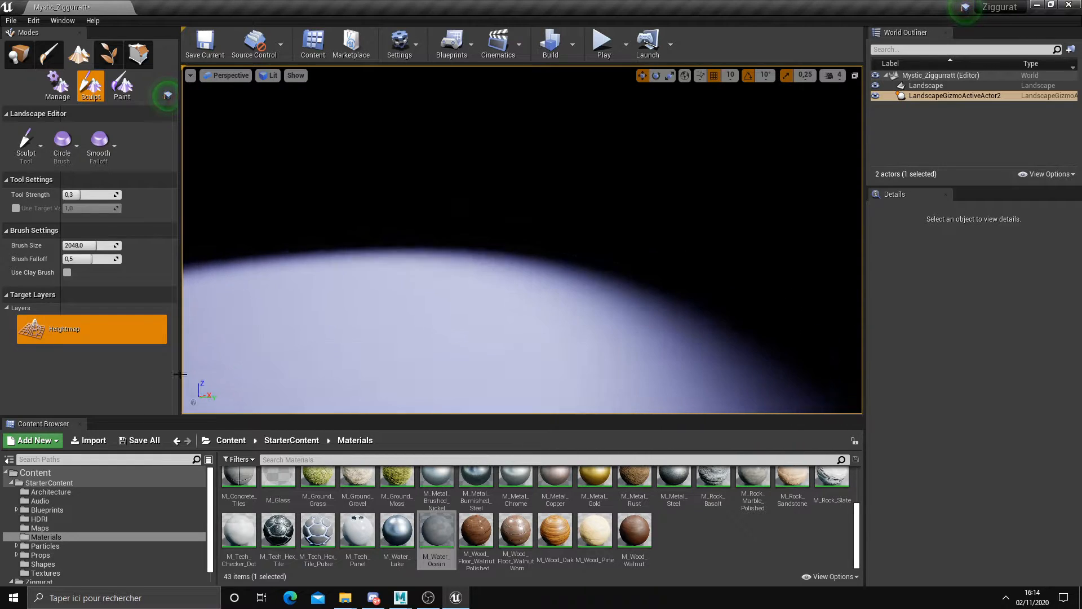
pyautogui.click(13, 483)
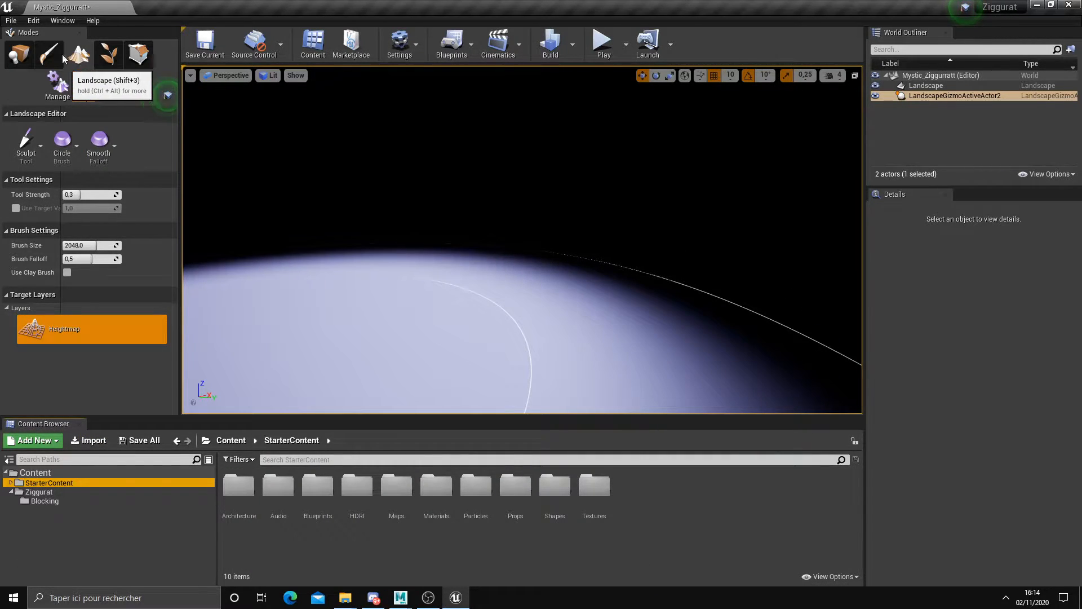
pyautogui.click(23, 56)
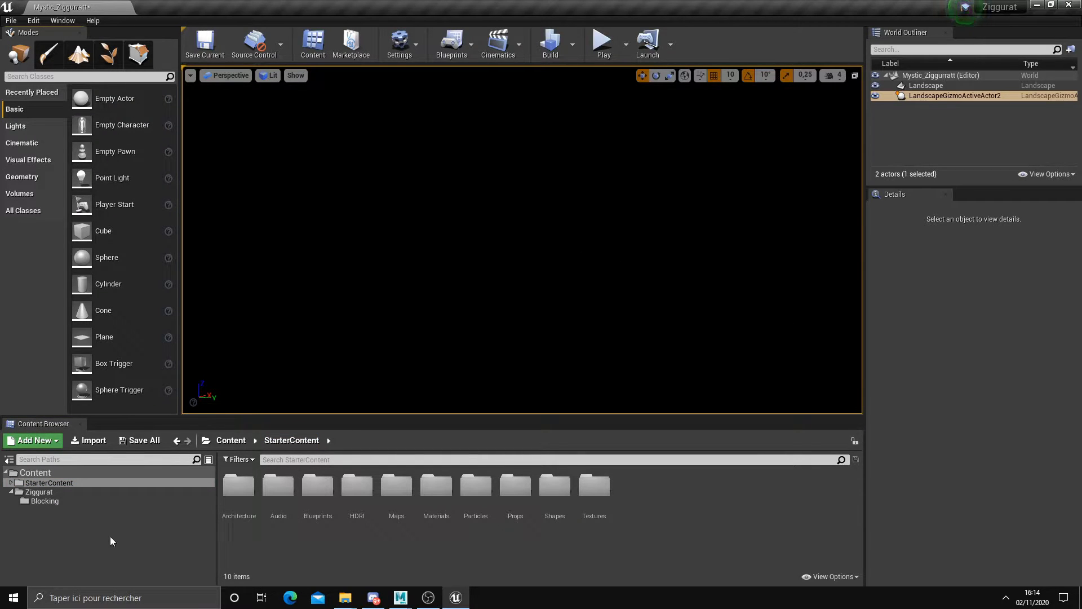
# - Select all the static meshes in the Blocking folder, excluding the two materials, and place them in the level
pyautogui.click(62, 501)
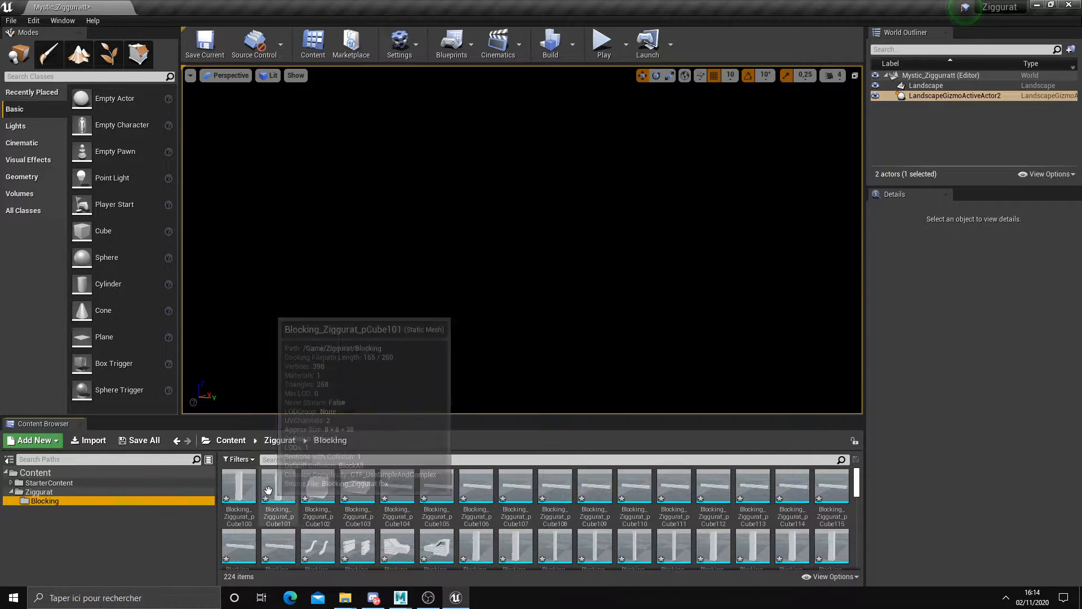
pyautogui.click(239, 492)
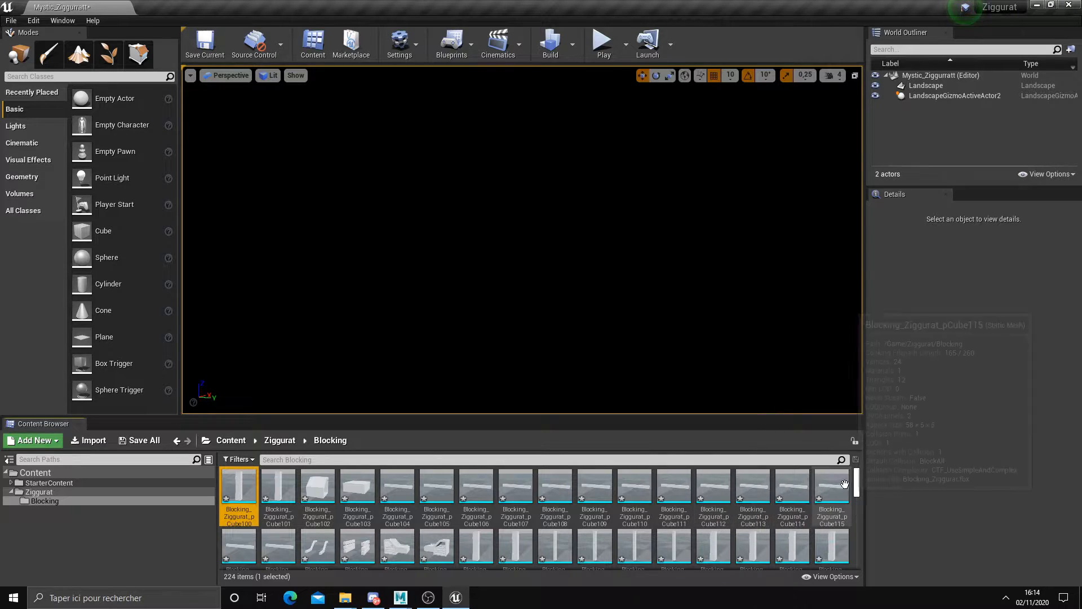
pyautogui.scroll(-10, 755, 524)
pyautogui.keyDown('shift'); pyautogui.click(757, 537); pyautogui.keyUp('shift')
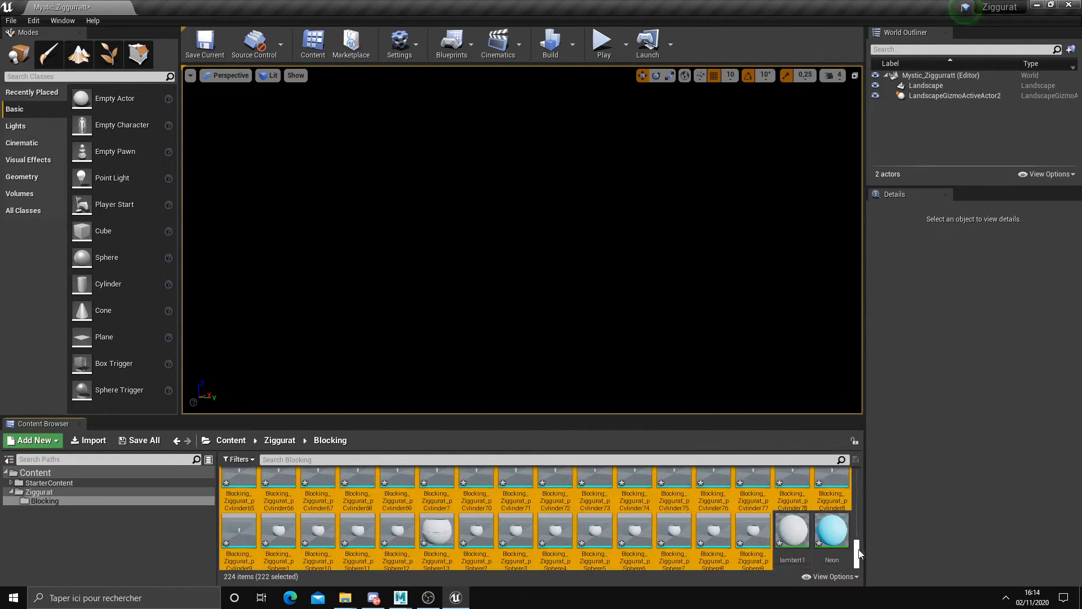
pyautogui.scroll(10, 304, 487)
pyautogui.moveTo(860, 490); pyautogui.dragTo(860, 566)
pyautogui.moveTo(544, 316); pyautogui.dragTo(523, 304)
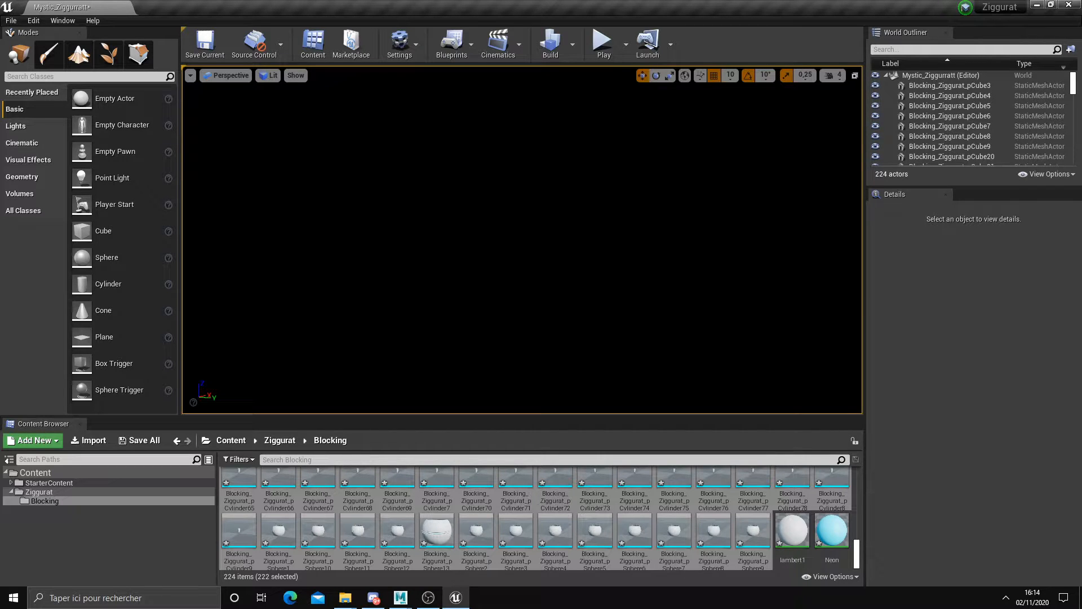
pyautogui.moveTo(523, 303); pyautogui.dragTo(501, 309, button='right')
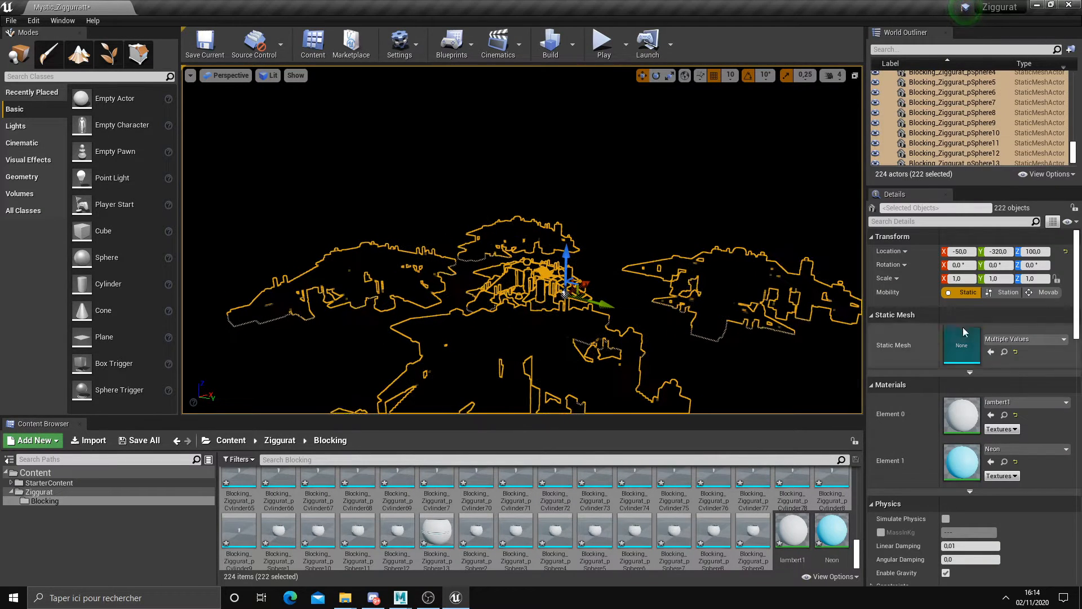
# - Set the scale of all placed blocking meshes to 10 on X, Y and Z
pyautogui.click(965, 279)
pyautogui.write('10')
pyautogui.click(994, 279)
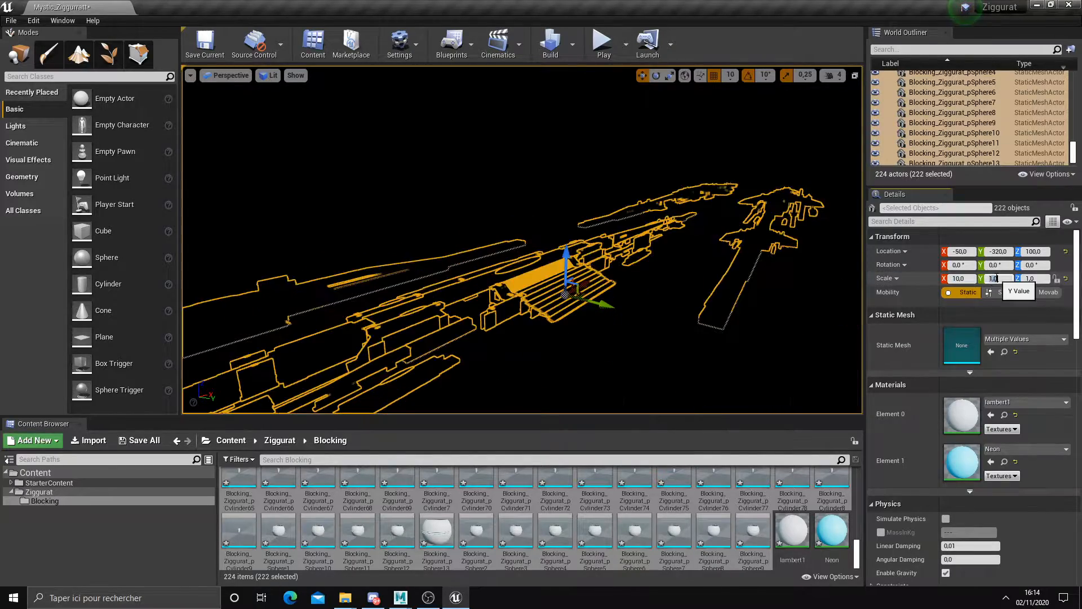
pyautogui.write('10')
pyautogui.press('Return')
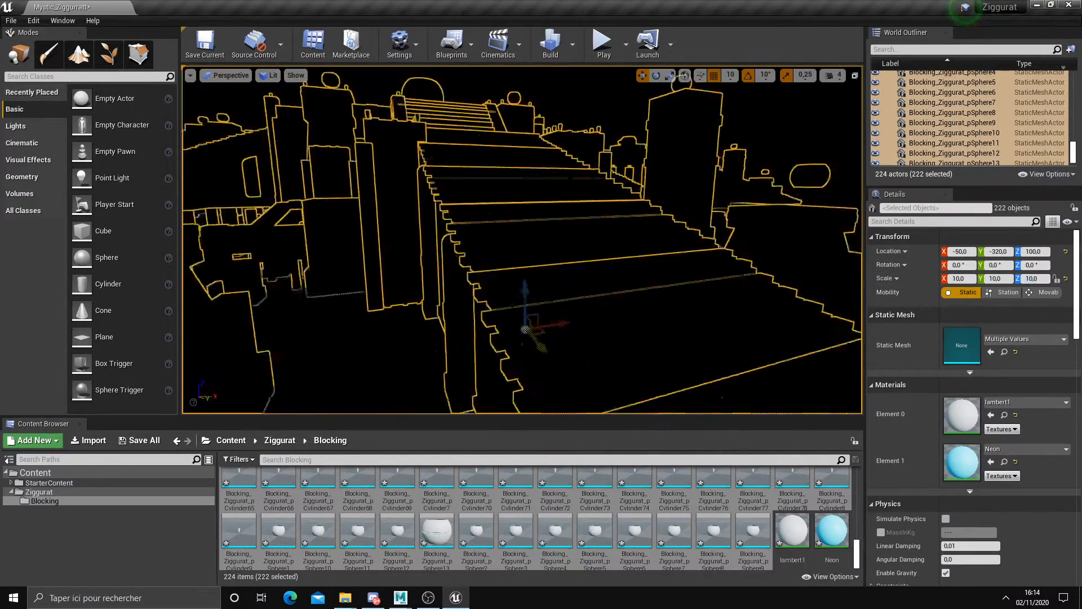
pyautogui.press('d')
pyautogui.moveTo(521, 239); pyautogui.dragTo(426, 229, button='right')
pyautogui.press('w')
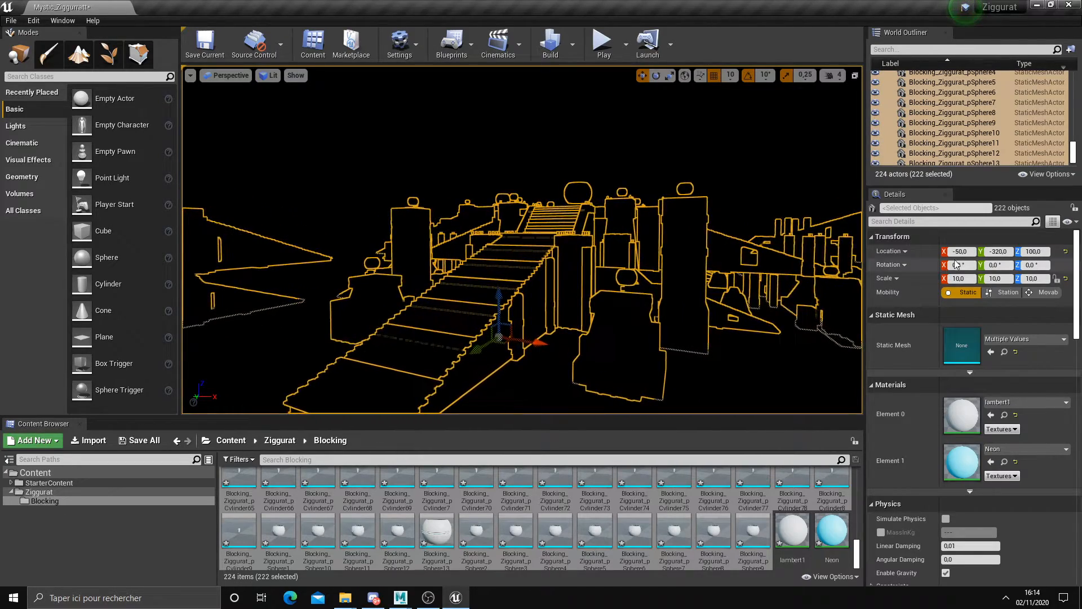
# - Set the location of the selected blocking meshes to 0 on X, Y and Z
pyautogui.press('Tab')
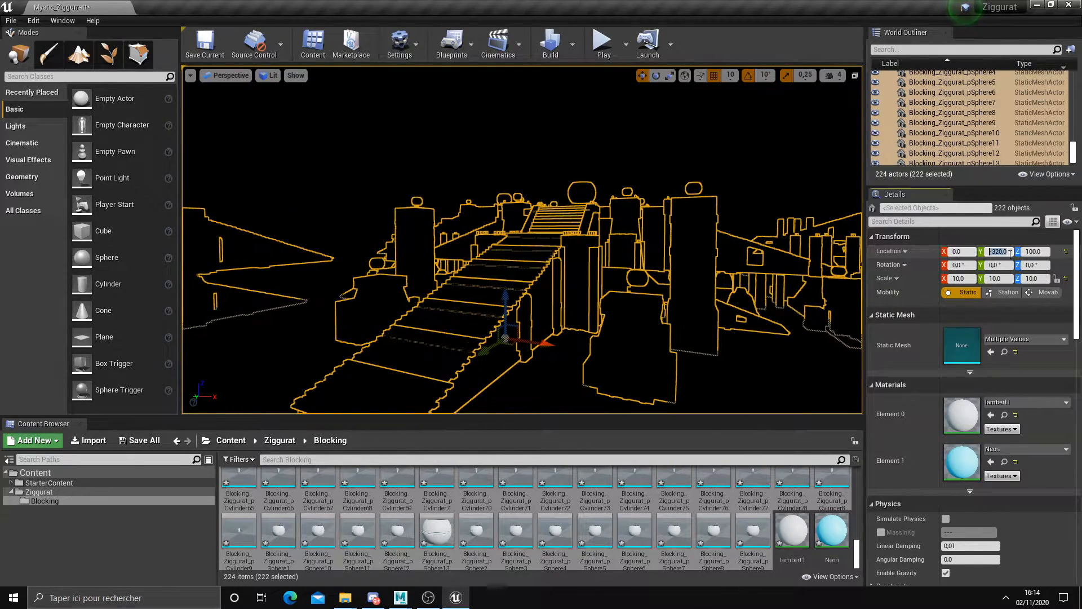
pyautogui.write('0')
pyautogui.press('Tab')
pyautogui.press('Return')
pyautogui.press('s')
pyautogui.moveTo(704, 243); pyautogui.dragTo(674, 262, button='right')
pyautogui.press('w')
# - Compare the Unlit and Lit view modes in the viewport and keep Unlit
pyautogui.click(269, 75)
pyautogui.click(287, 114)
pyautogui.click(272, 75)
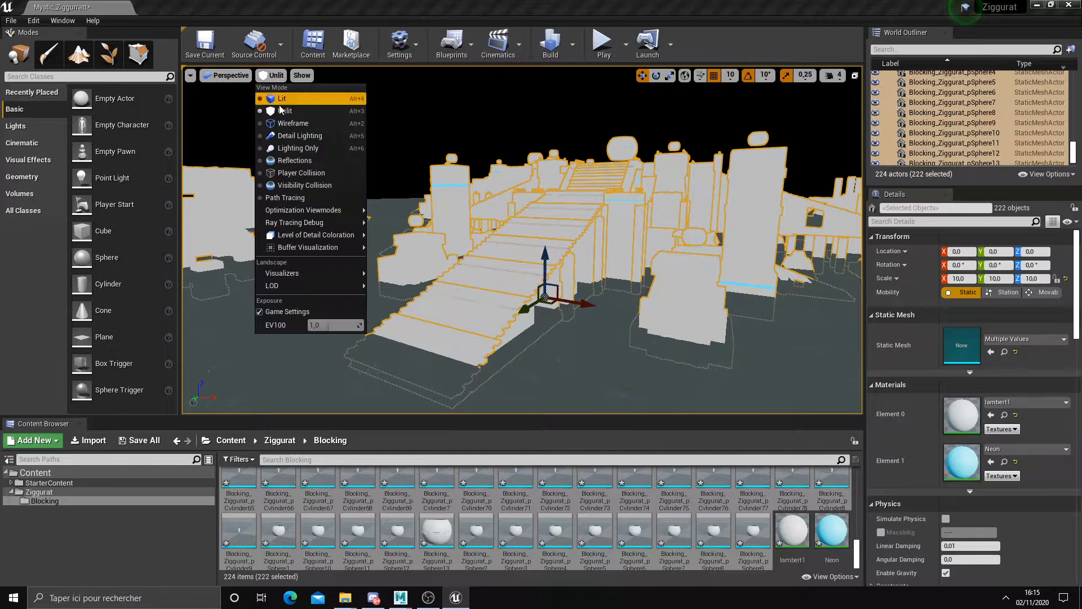
pyautogui.click(283, 99)
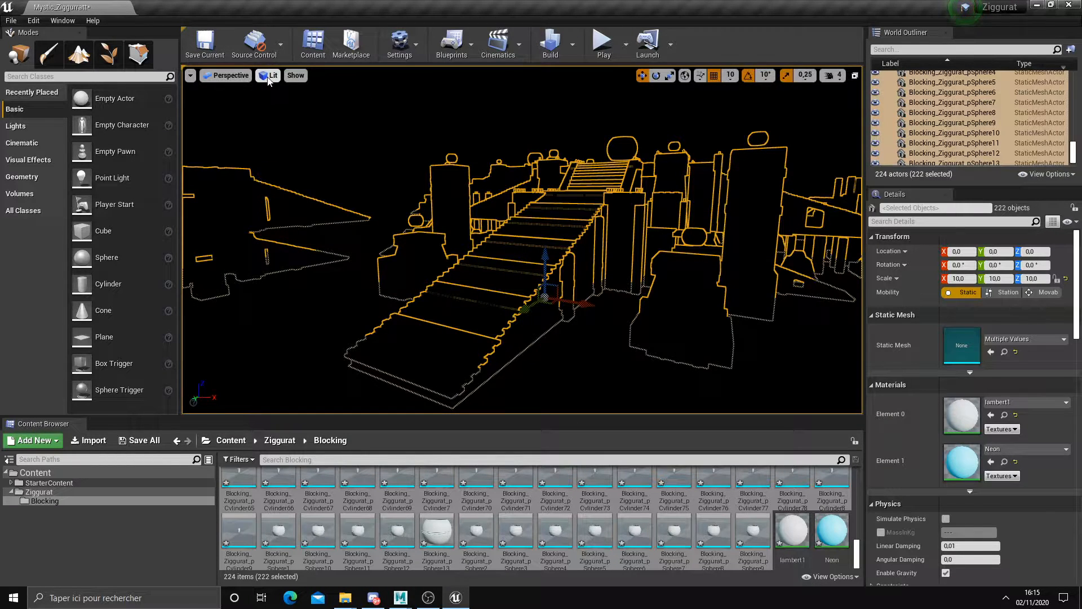
pyautogui.click(269, 75)
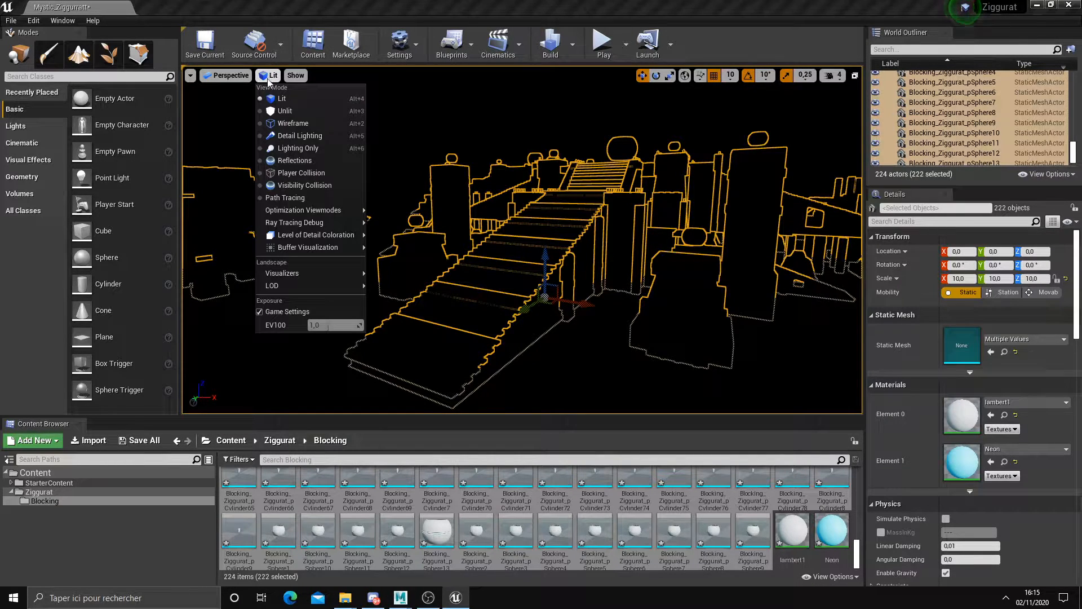
pyautogui.click(287, 115)
# - Raise the selected blocking meshes above the ocean landscape, to a Z location of about 60
pyautogui.moveTo(424, 218); pyautogui.dragTo(527, 247, button='right')
pyautogui.moveTo(566, 253); pyautogui.dragTo(567, 250)
pyautogui.moveTo(566, 250); pyautogui.dragTo(688, 246, button='right')
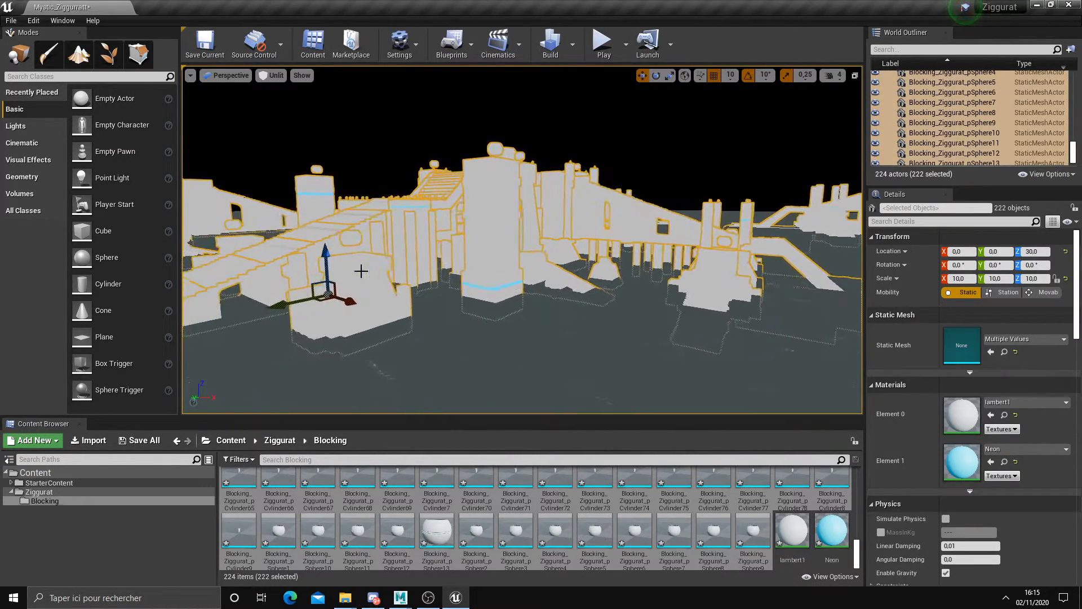
pyautogui.moveTo(342, 265); pyautogui.dragTo(343, 261)
pyautogui.press('Left')
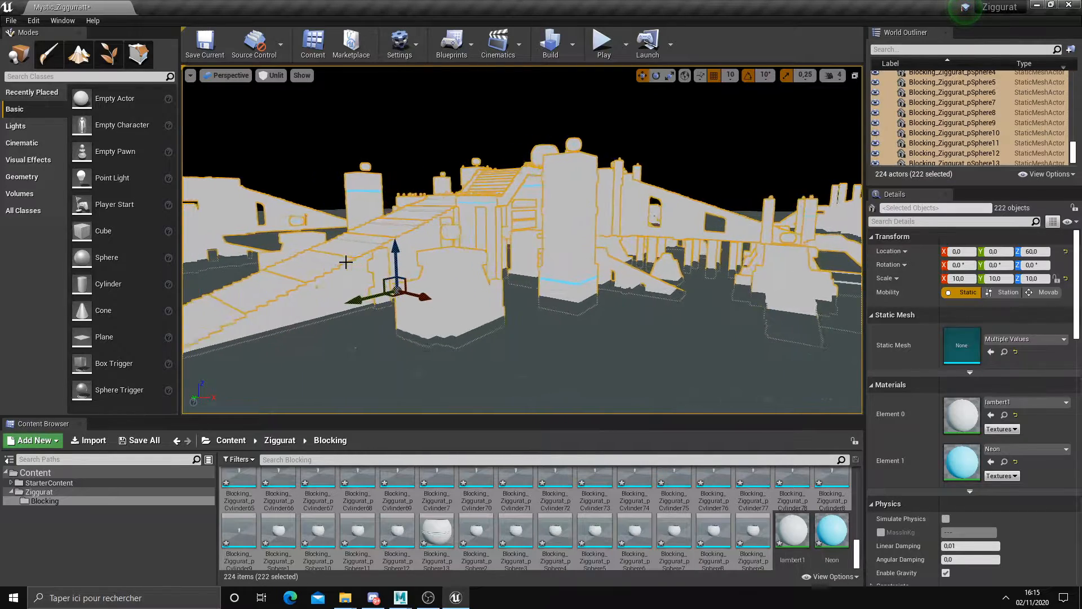
pyautogui.moveTo(477, 256); pyautogui.dragTo(478, 259)
pyautogui.moveTo(478, 258)
pyautogui.mouseDown(button='right')
pyautogui.moveTo(659, 260)
pyautogui.moveTo(479, 261)
pyautogui.moveTo(489, 254)
pyautogui.mouseUp(button='right')
# - Deselect the blocking meshes and return the viewport to the Lit view mode
pyautogui.press('Escape')
pyautogui.click(272, 75)
pyautogui.click(285, 101)
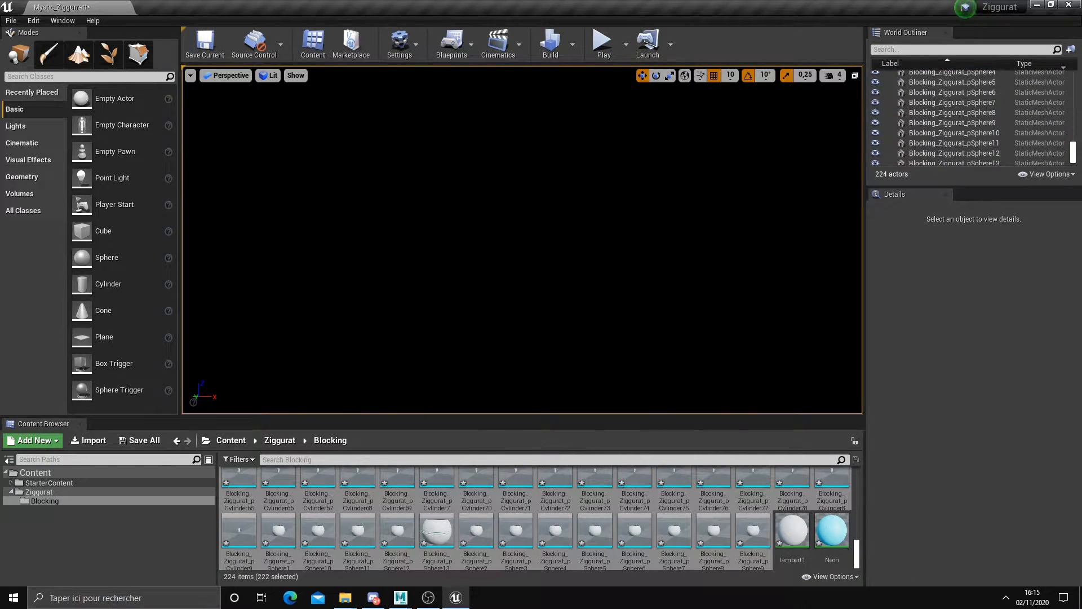
pyautogui.click(273, 74)
pyautogui.click(293, 99)
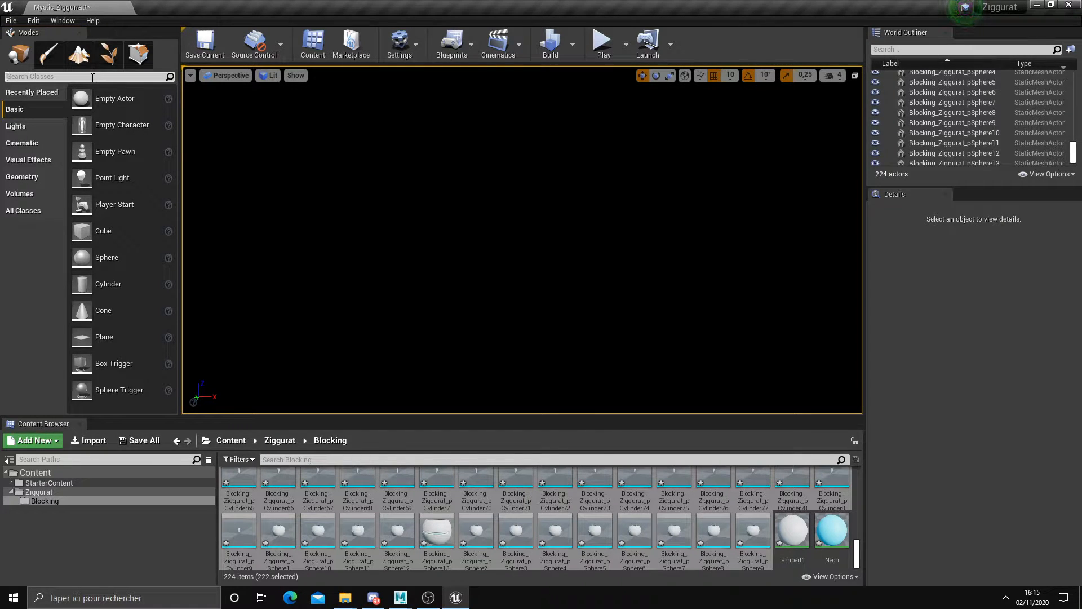
# - Find and place a Directional Light near the ziggurat stairs, rotate it and set its mobility to Movable
pyautogui.click(93, 77)
pyautogui.write('light')
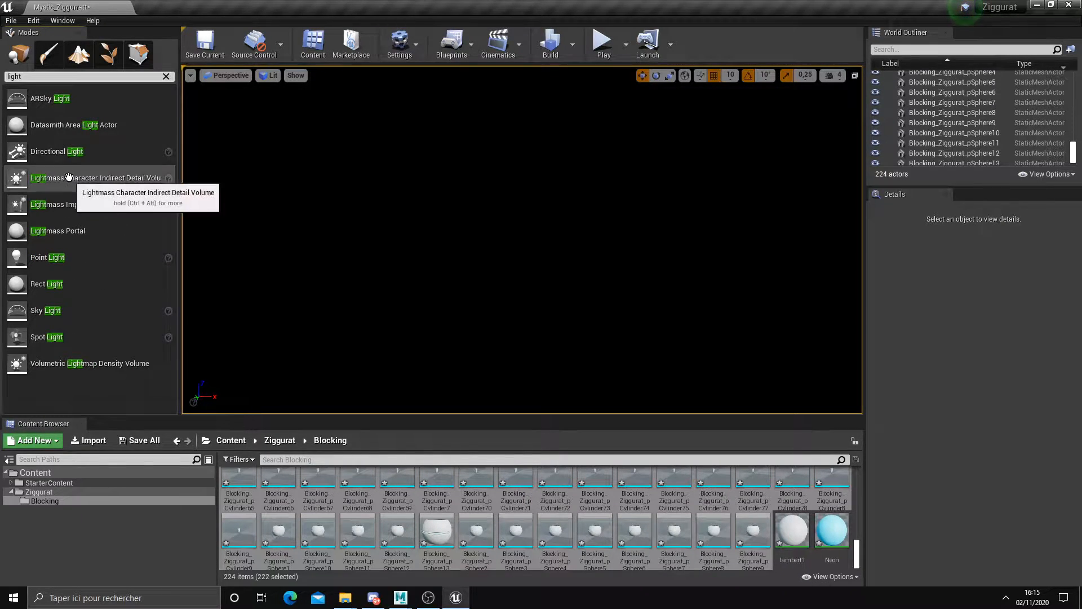
pyautogui.moveTo(95, 162); pyautogui.dragTo(326, 279)
pyautogui.moveTo(451, 276)
pyautogui.mouseDown(button='right')
pyautogui.moveTo(430, 275)
pyautogui.moveTo(450, 275)
pyautogui.mouseUp(button='right')
pyautogui.press('e')
pyautogui.moveTo(449, 221)
pyautogui.mouseDown()
pyautogui.moveTo(473, 222)
pyautogui.moveTo(449, 221)
pyautogui.mouseUp()
pyautogui.click(1044, 355)
pyautogui.press('w')
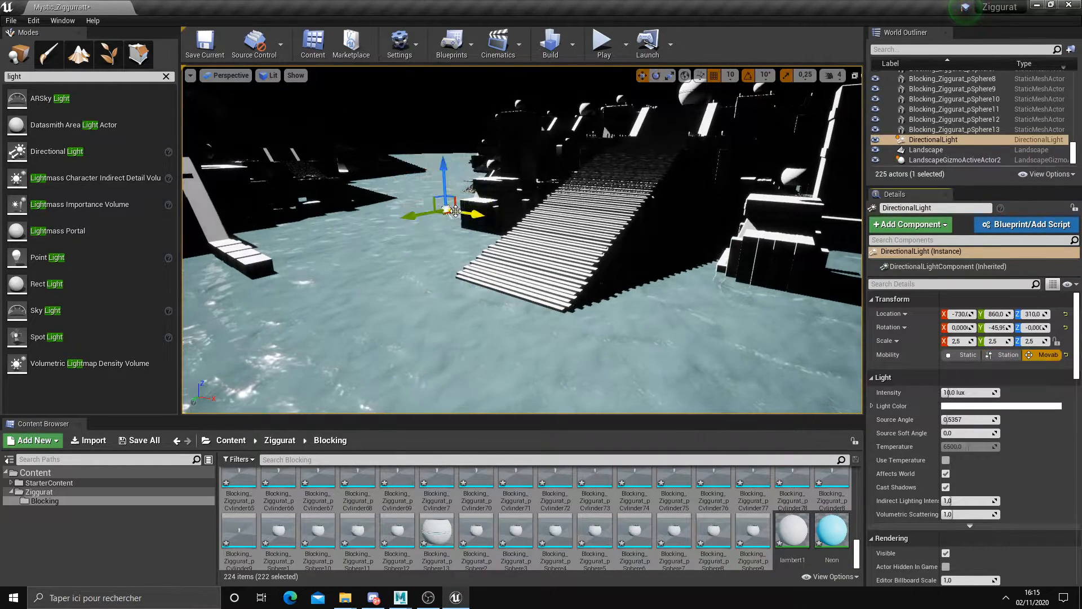
# - Reselect the directional light and reposition it above the water beside the staircase
pyautogui.click(446, 210)
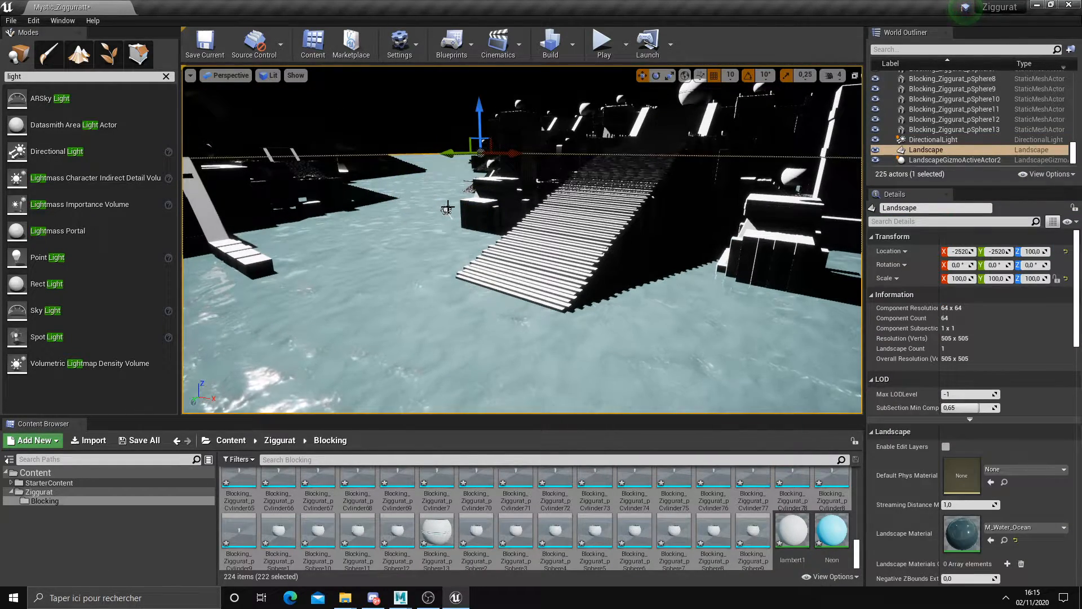
pyautogui.click(446, 209)
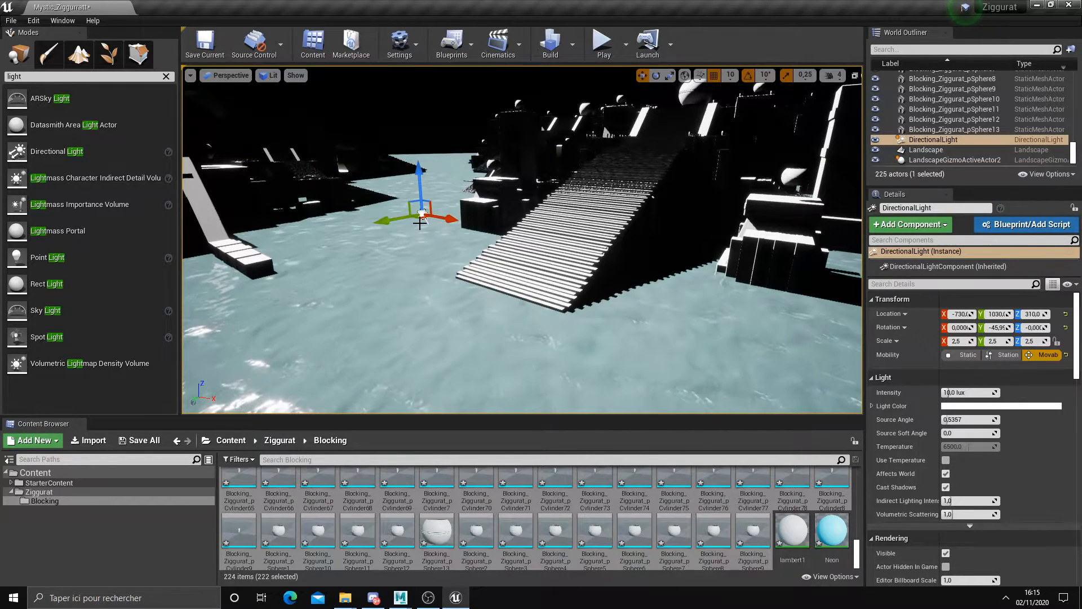
pyautogui.moveTo(306, 186); pyautogui.dragTo(372, 222)
pyautogui.moveTo(372, 222); pyautogui.dragTo(343, 260, button='right')
pyautogui.moveTo(416, 228)
pyautogui.mouseDown(button='right')
pyautogui.moveTo(479, 226)
pyautogui.moveTo(411, 240)
pyautogui.moveTo(423, 222)
pyautogui.moveTo(429, 242)
pyautogui.mouseUp(button='right')
pyautogui.moveTo(480, 259); pyautogui.dragTo(509, 251)
pyautogui.moveTo(535, 215)
pyautogui.mouseDown()
pyautogui.moveTo(534, 194)
pyautogui.moveTo(539, 219)
pyautogui.mouseUp()
pyautogui.moveTo(538, 220); pyautogui.dragTo(515, 190, button='right')
pyautogui.moveTo(415, 223); pyautogui.dragTo(418, 220)
pyautogui.moveTo(417, 219)
pyautogui.mouseDown(button='right')
pyautogui.moveTo(533, 220)
pyautogui.moveTo(388, 221)
pyautogui.moveTo(408, 225)
pyautogui.mouseUp(button='right')
pyautogui.moveTo(431, 308)
pyautogui.mouseDown()
pyautogui.moveTo(442, 309)
pyautogui.moveTo(432, 308)
pyautogui.mouseUp()
pyautogui.moveTo(488, 312)
pyautogui.mouseDown(button='right')
pyautogui.moveTo(564, 310)
pyautogui.moveTo(502, 311)
pyautogui.mouseUp(button='right')
# - Place a Sky Light beside the stairs and switch its source type to SLS Specified Cubemap and back to SLS Captured Scene
pyautogui.moveTo(81, 316); pyautogui.dragTo(389, 343)
pyautogui.moveTo(393, 305); pyautogui.dragTo(498, 284, button='right')
pyautogui.click(974, 393)
pyautogui.click(973, 410)
pyautogui.click(974, 394)
pyautogui.click(972, 403)
pyautogui.moveTo(676, 310); pyautogui.dragTo(744, 313, button='right')
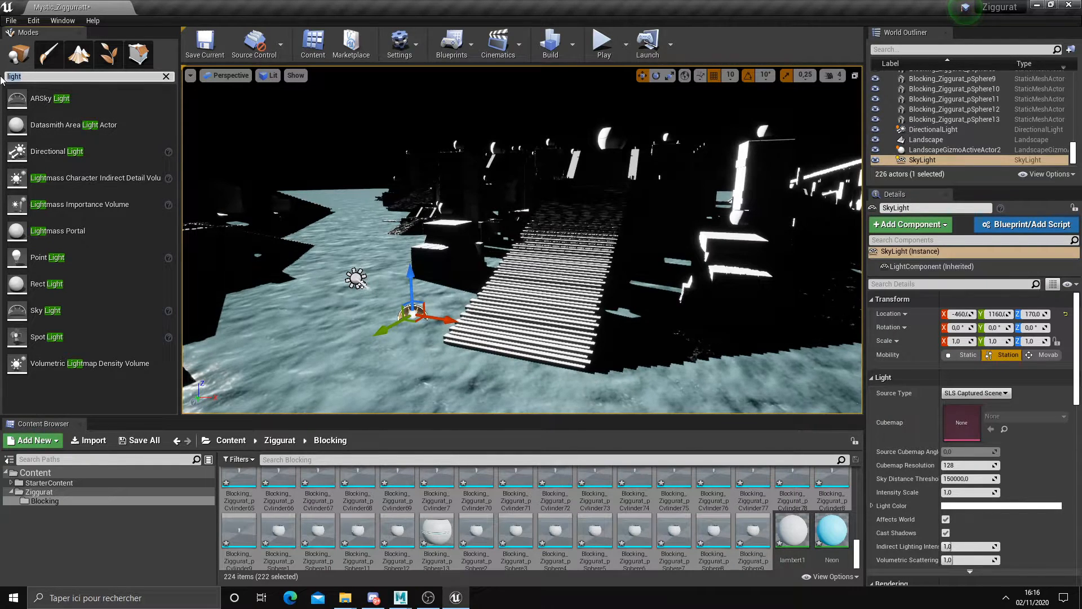
# - Search the placeable classes for "height" and place an Exponential Height Fog over the water near the stairs
pyautogui.write('heigh')
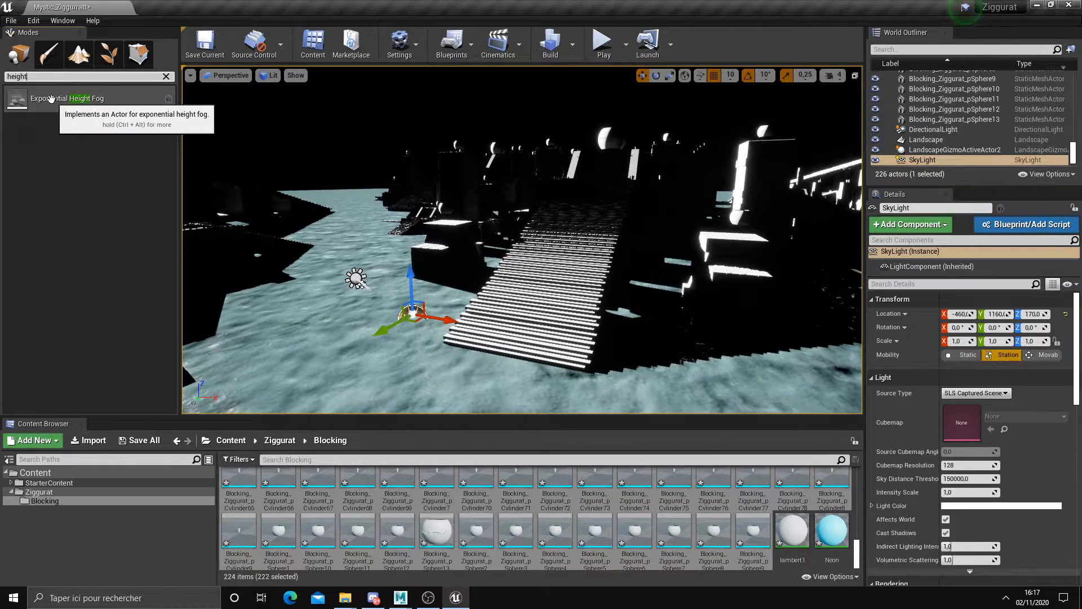
pyautogui.write('hei')
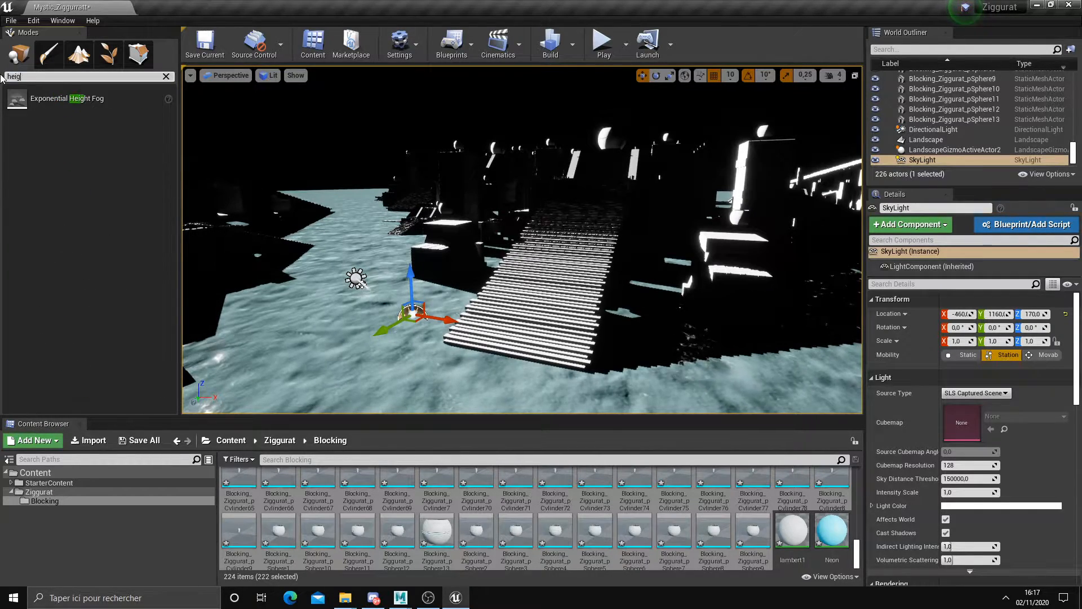
pyautogui.moveTo(62, 98); pyautogui.dragTo(409, 285)
pyautogui.moveTo(409, 285); pyautogui.dragTo(470, 288, button='right')
pyautogui.press('s')
pyautogui.moveTo(365, 280); pyautogui.dragTo(348, 279, button='right')
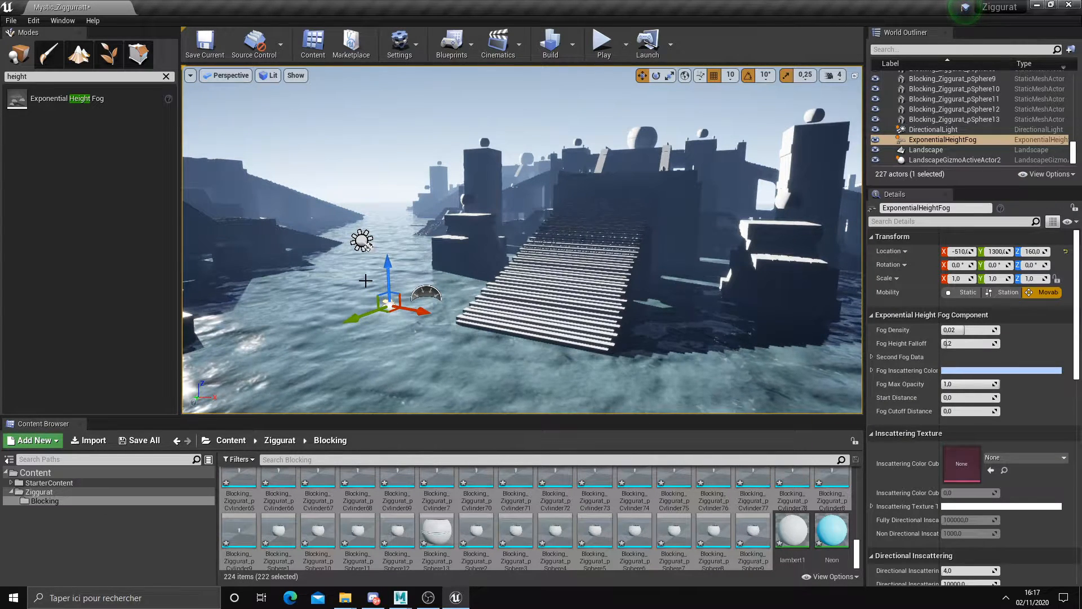
# - Try higher Fog Density values on the height fog, including 5 and 1
pyautogui.moveTo(967, 330); pyautogui.dragTo(994, 329)
pyautogui.click(952, 330)
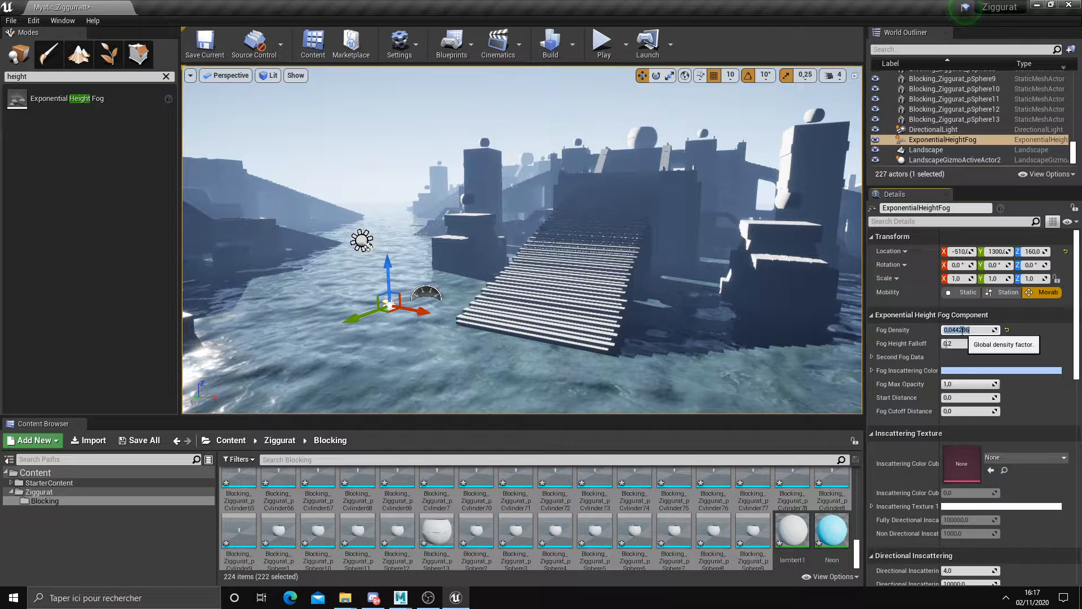
pyautogui.press('Return')
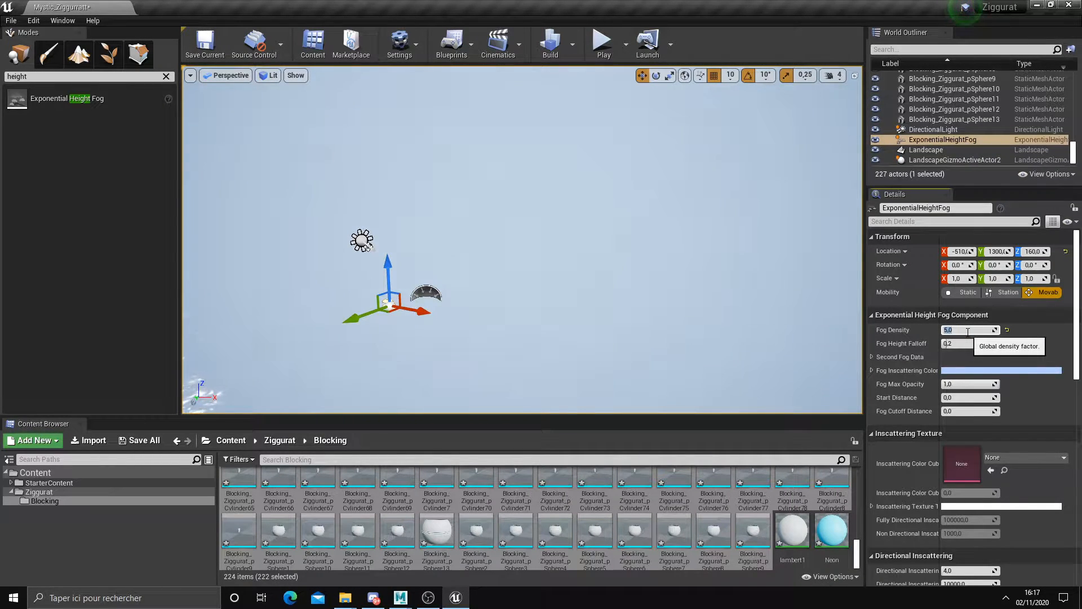
pyautogui.write('1')
pyautogui.press('Return')
pyautogui.moveTo(676, 275)
pyautogui.mouseDown(button='right')
pyautogui.moveTo(744, 273)
pyautogui.moveTo(642, 271)
pyautogui.moveTo(673, 274)
pyautogui.mouseUp(button='right')
# - Set the height fog's Fog Density to 0.3 and check the scene around the ziggurat
pyautogui.click(971, 332)
pyautogui.write('0,3')
pyautogui.press('Return')
pyautogui.moveTo(519, 293); pyautogui.dragTo(460, 285, button='right')
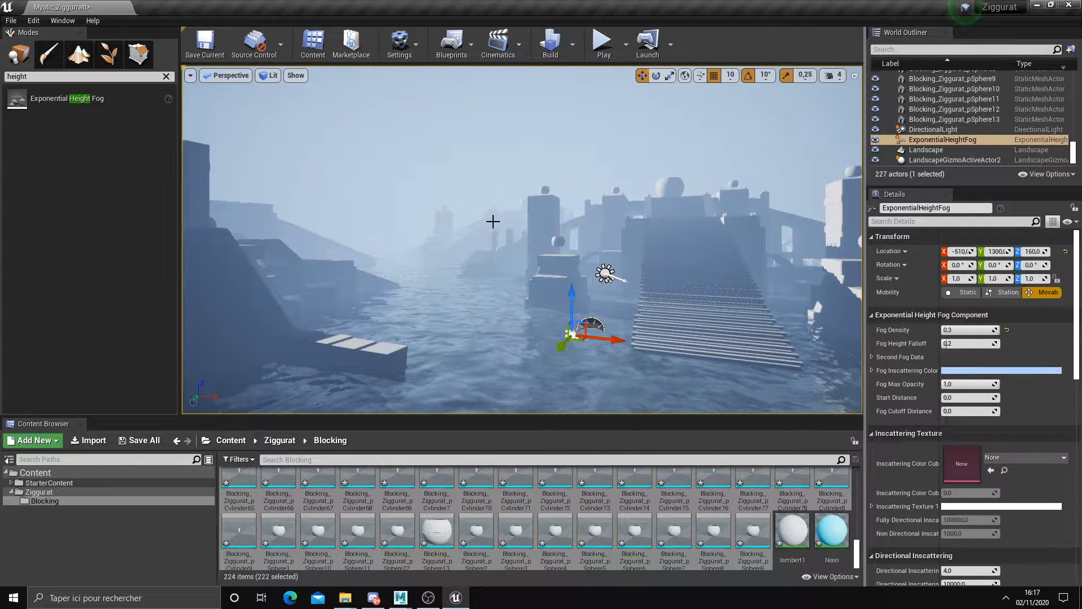
pyautogui.moveTo(496, 220); pyautogui.dragTo(683, 317, button='right')
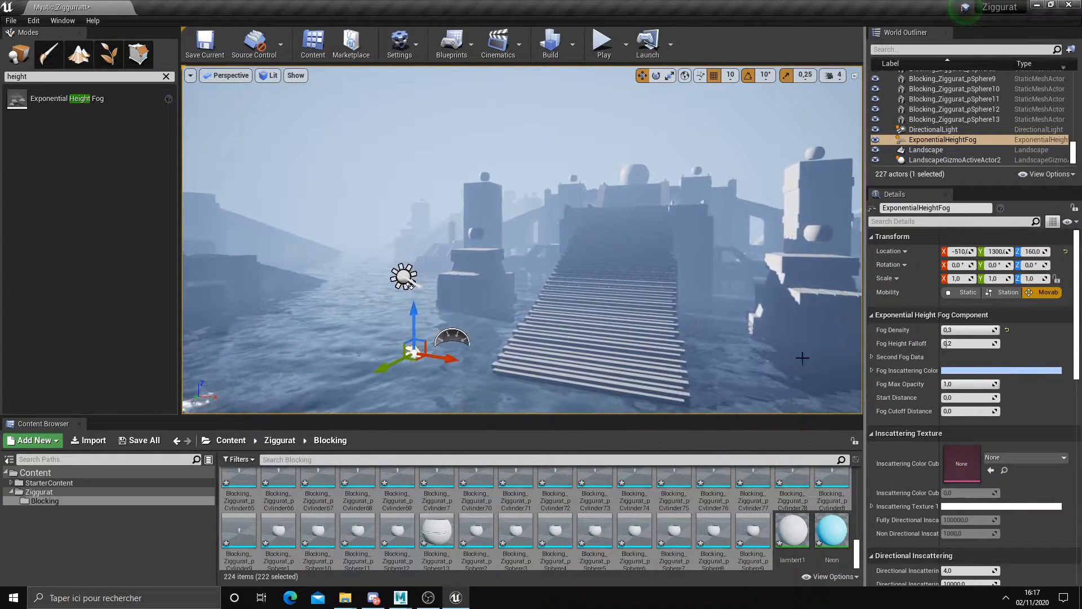
# - Raise the height fog's Fog Height Falloff to about 0.67
pyautogui.moveTo(945, 344); pyautogui.dragTo(964, 344)
pyautogui.moveTo(722, 314); pyautogui.dragTo(826, 324, button='right')
pyautogui.moveTo(964, 343)
pyautogui.mouseDown()
pyautogui.moveTo(993, 343)
pyautogui.moveTo(959, 343)
pyautogui.mouseUp()
pyautogui.scroll(8, 627, 319)
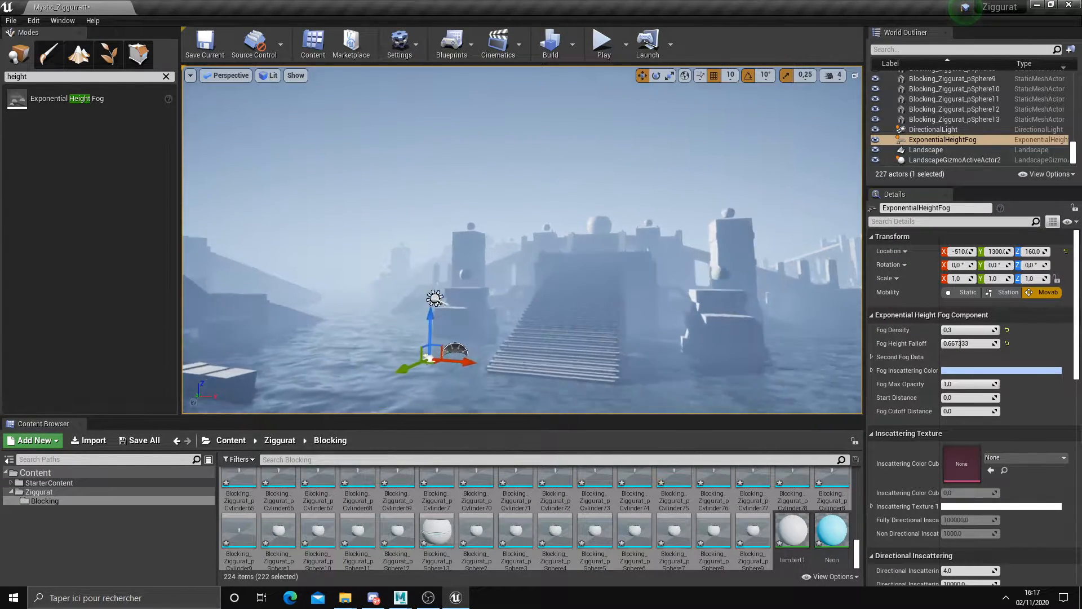
# - Compare the sky light's SLS Captured Scene and SLS Specified Cubemap source types on the scene around the stairs
pyautogui.click(439, 338)
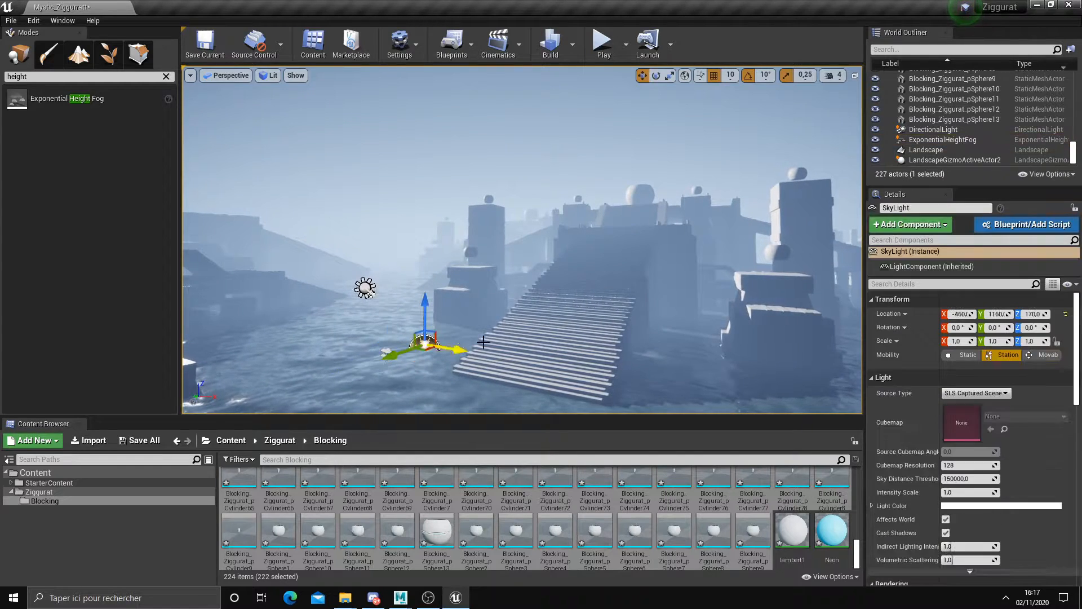
pyautogui.scroll(5, 442, 337)
pyautogui.press('Left')
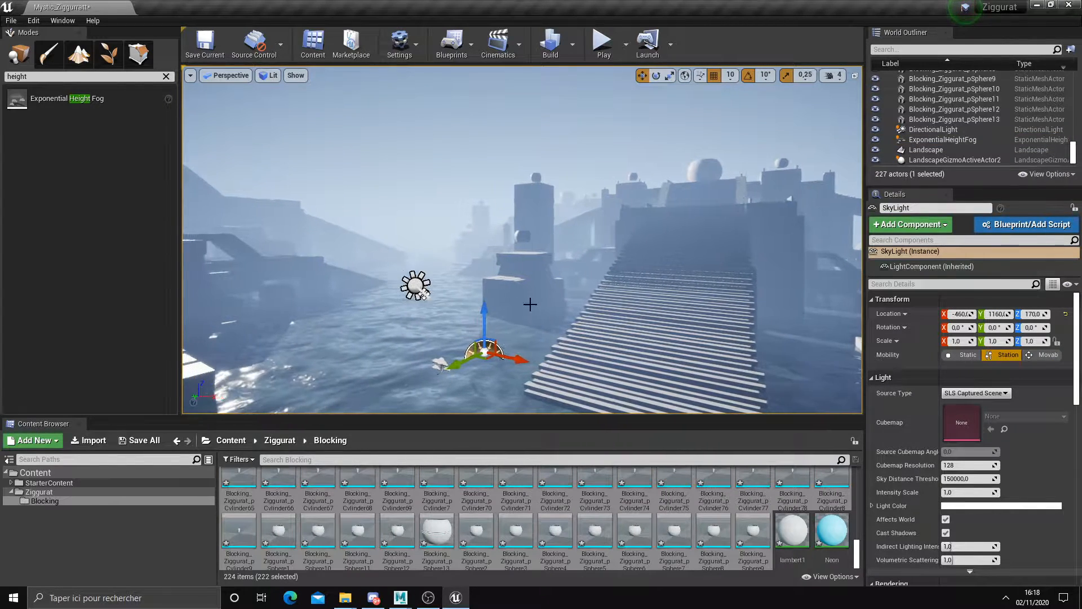
pyautogui.click(972, 393)
pyautogui.click(963, 402)
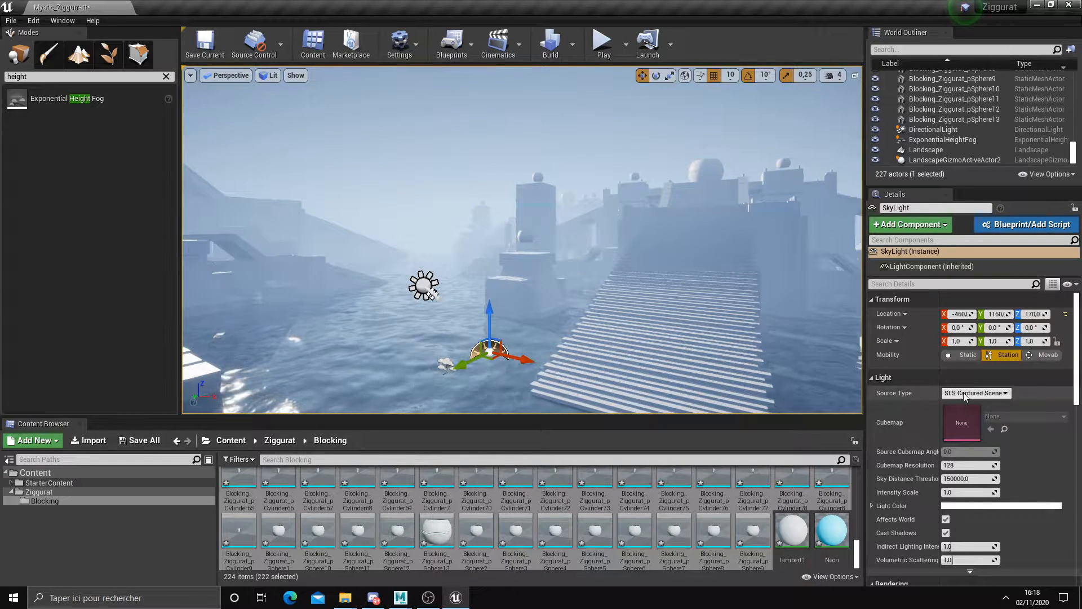
pyautogui.click(964, 394)
pyautogui.click(970, 409)
pyautogui.click(969, 395)
pyautogui.click(969, 402)
pyautogui.click(967, 394)
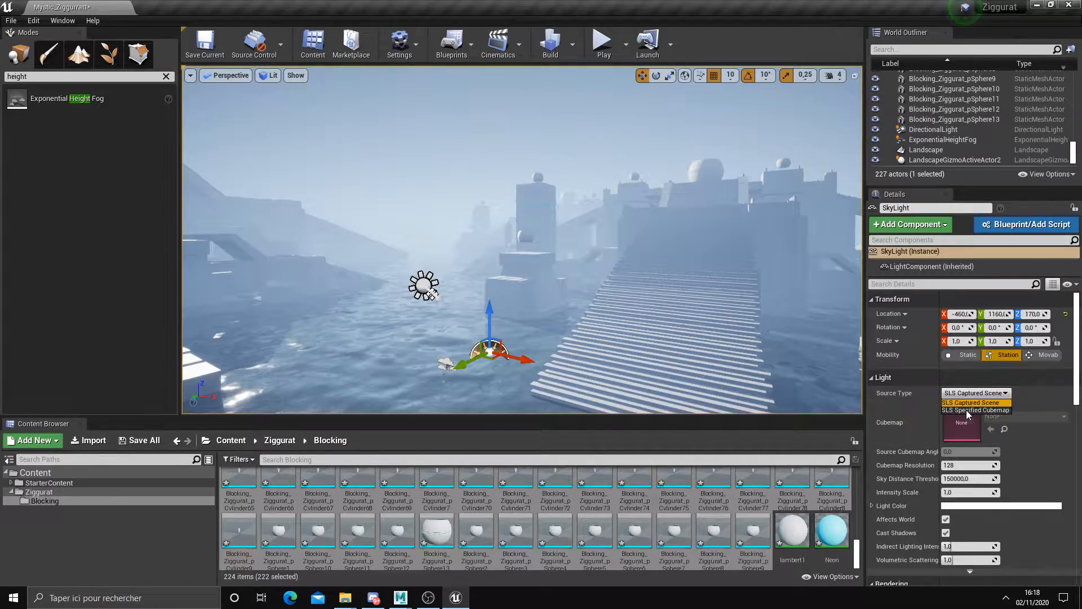
pyautogui.click(965, 410)
pyautogui.click(966, 394)
pyautogui.click(967, 402)
pyautogui.moveTo(624, 334); pyautogui.dragTo(592, 316, button='right')
pyautogui.scroll(-5, 508, 174)
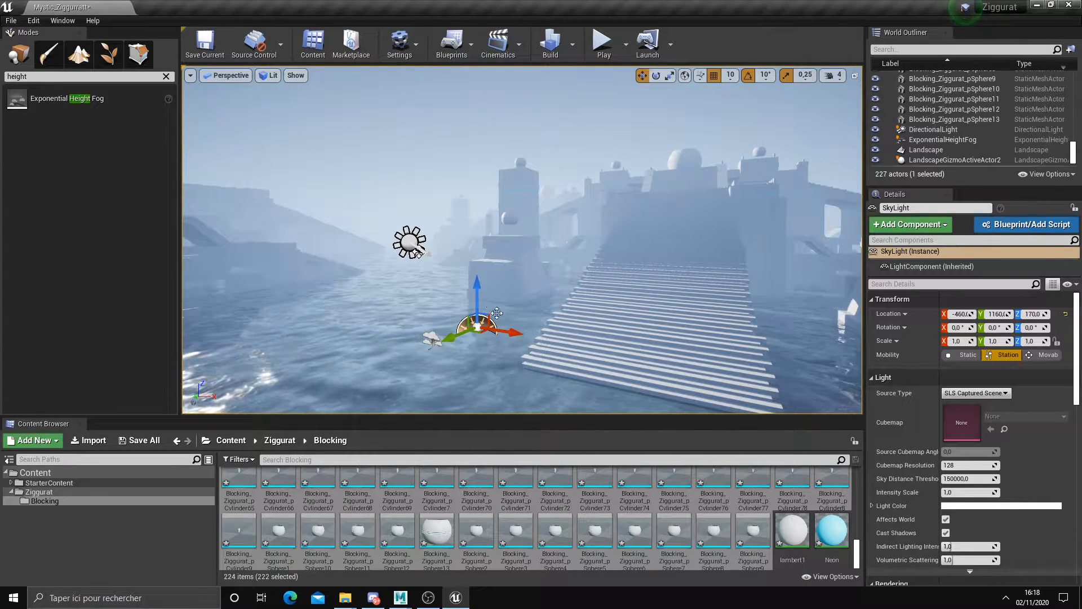
pyautogui.click(976, 393)
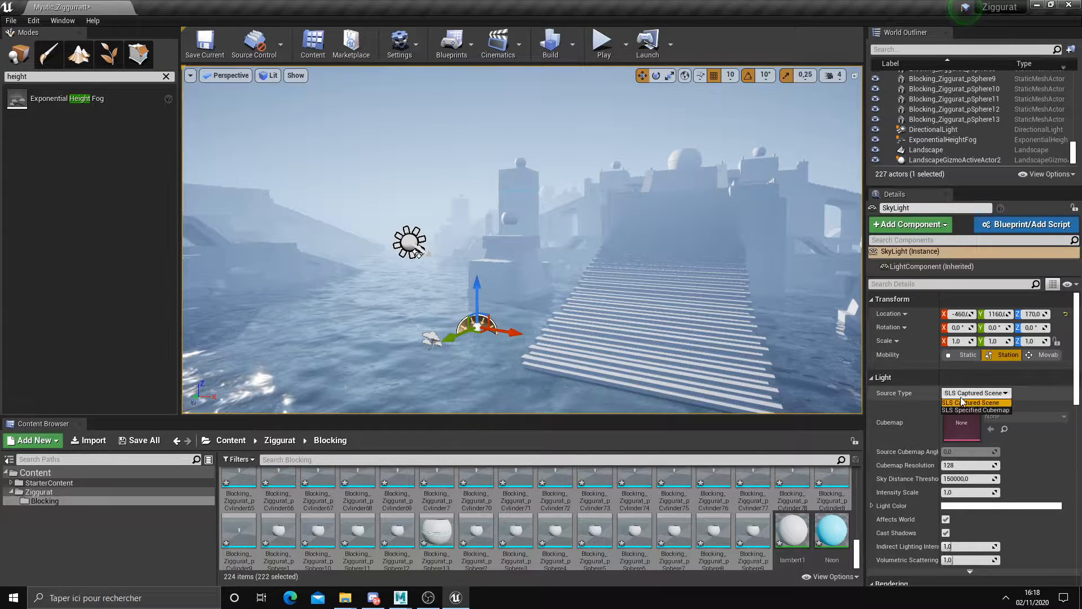
pyautogui.click(974, 410)
pyautogui.click(969, 392)
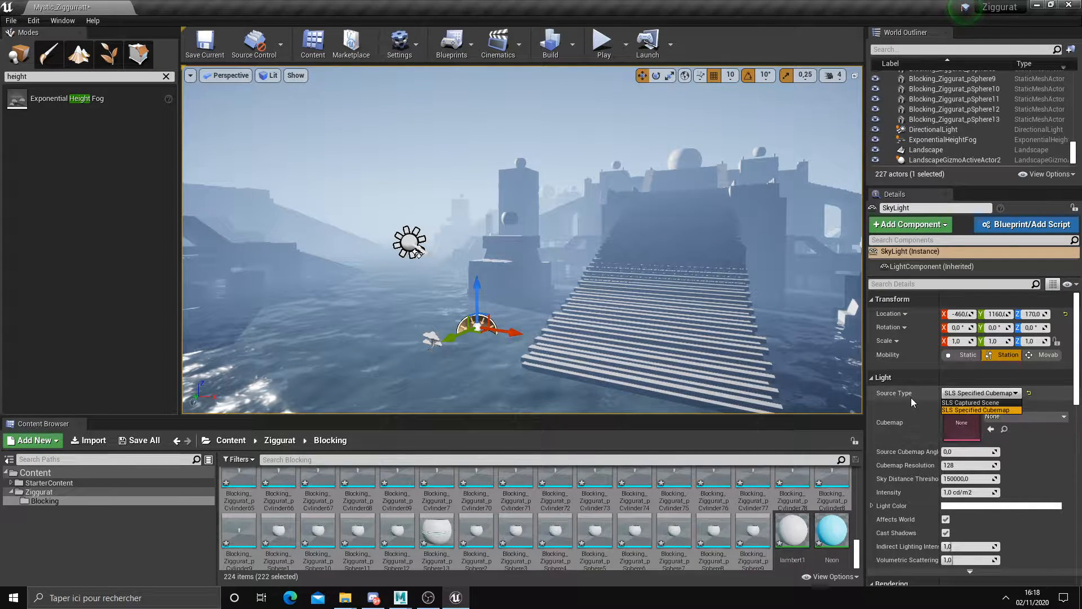
pyautogui.click(965, 403)
pyautogui.moveTo(603, 306); pyautogui.dragTo(597, 276, button='right')
pyautogui.scroll(5, 616, 289)
pyautogui.scroll(-4, 606, 278)
# - Try different Intensity values on the directional light, including about 13.46 and 10 lux
pyautogui.click(392, 243)
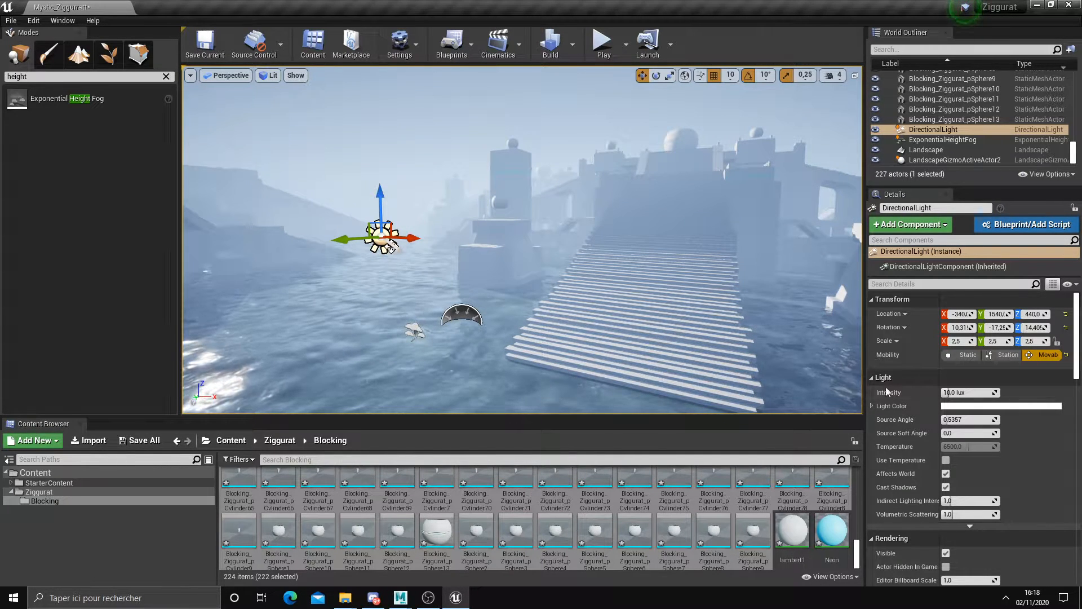
pyautogui.moveTo(948, 393); pyautogui.dragTo(939, 393)
pyautogui.moveTo(812, 349); pyautogui.dragTo(775, 339, button='right')
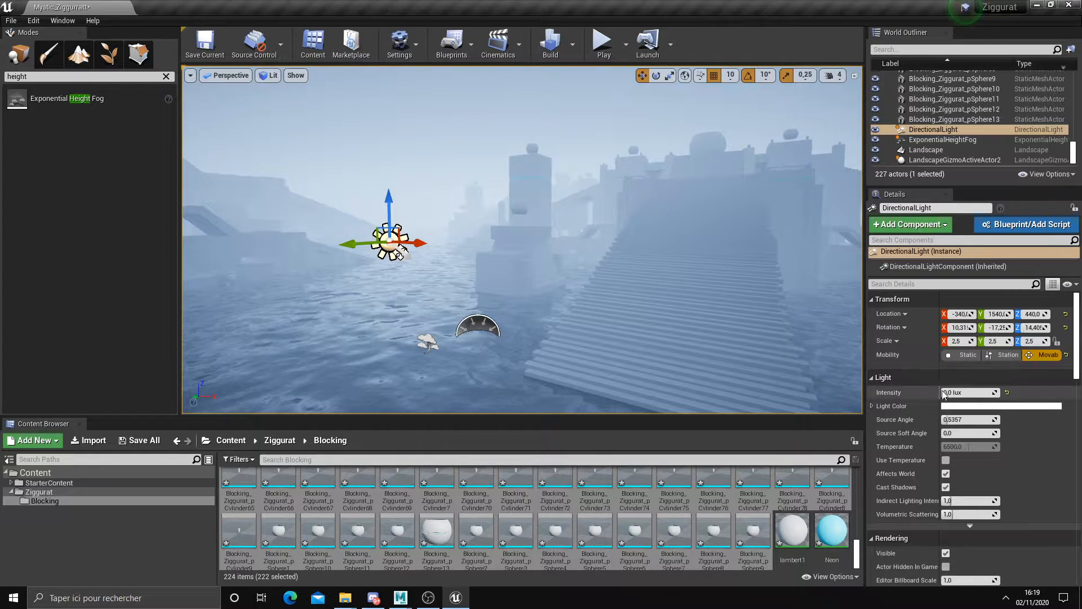
pyautogui.moveTo(947, 392); pyautogui.dragTo(951, 393)
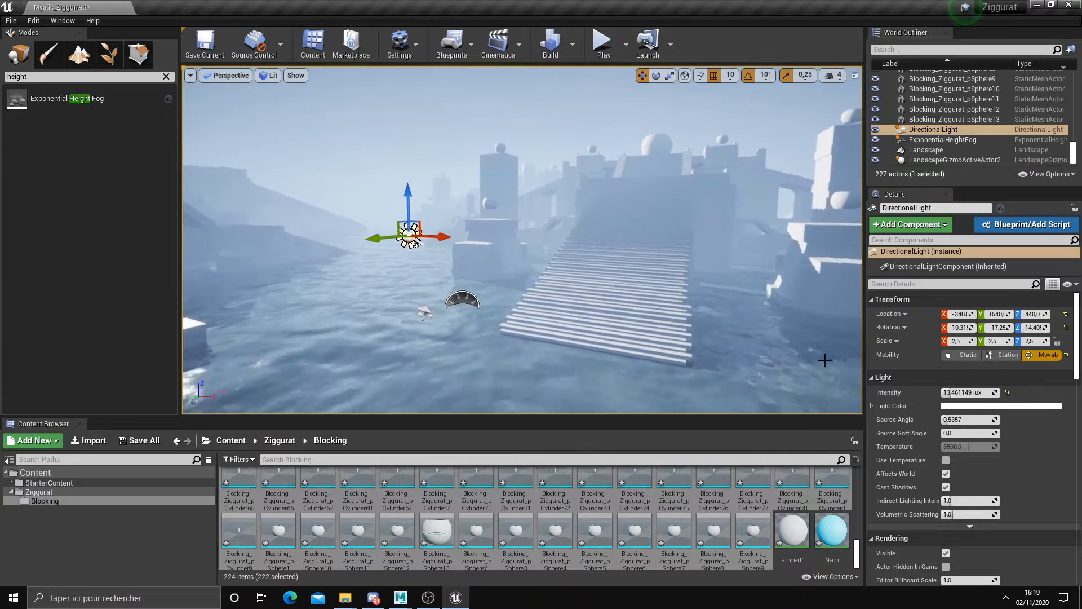
pyautogui.click(958, 392)
pyautogui.write('10')
pyautogui.press('Return')
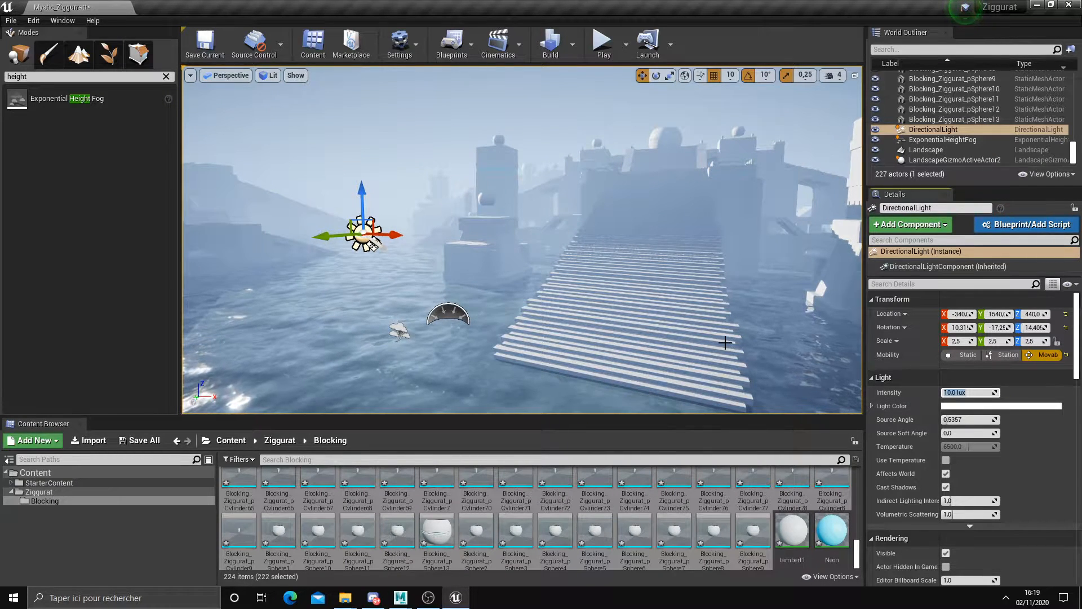
# - Set the directional light's Intensity to 5 lux and check the scene around the stairs
pyautogui.write('5')
pyautogui.press('Return')
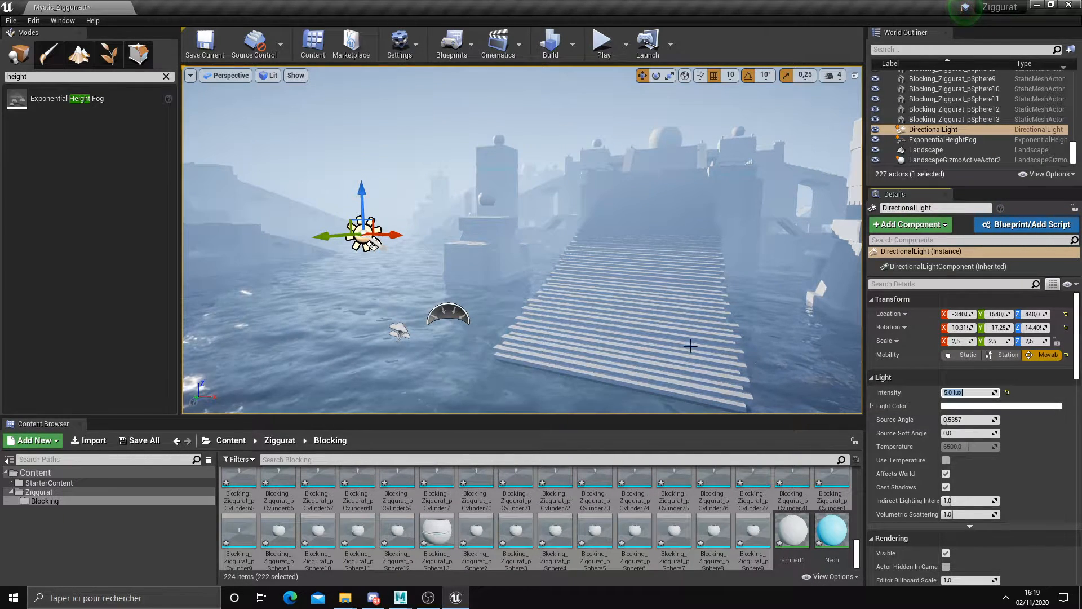
pyautogui.moveTo(680, 331); pyautogui.dragTo(653, 328, button='right')
pyautogui.scroll(-5, 680, 331)
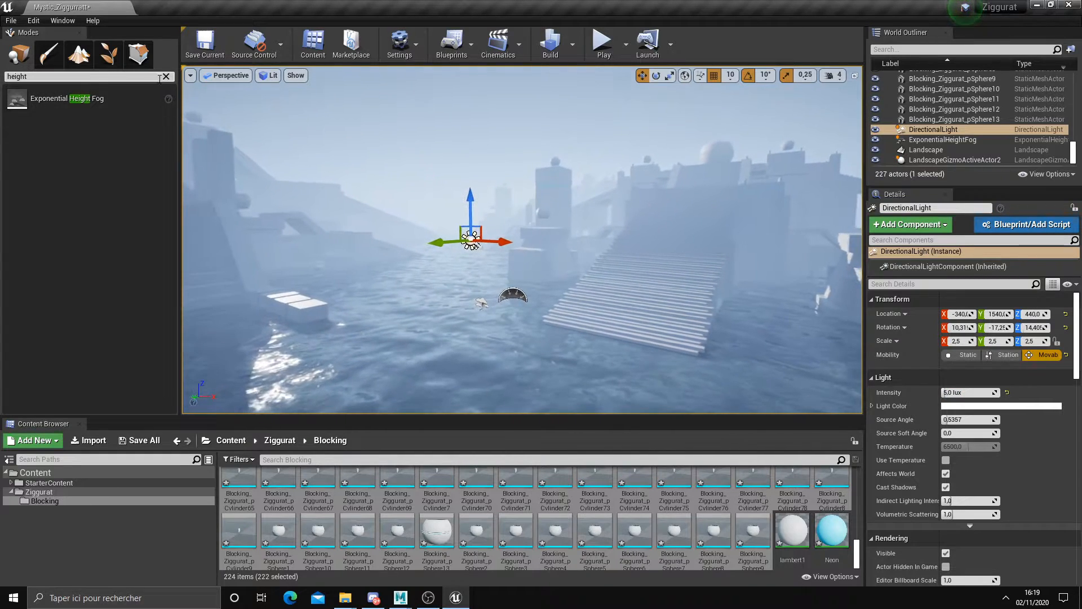
# - Search the placeable classes for "post" and place a Post Process Volume over the water near the stairs, keeping its original scale
pyautogui.click(166, 76)
pyautogui.write('post')
pyautogui.moveTo(62, 99); pyautogui.dragTo(451, 308)
pyautogui.scroll(4, 451, 309)
pyautogui.moveTo(452, 309); pyautogui.dragTo(516, 318, button='right')
pyautogui.scroll(4, 518, 319)
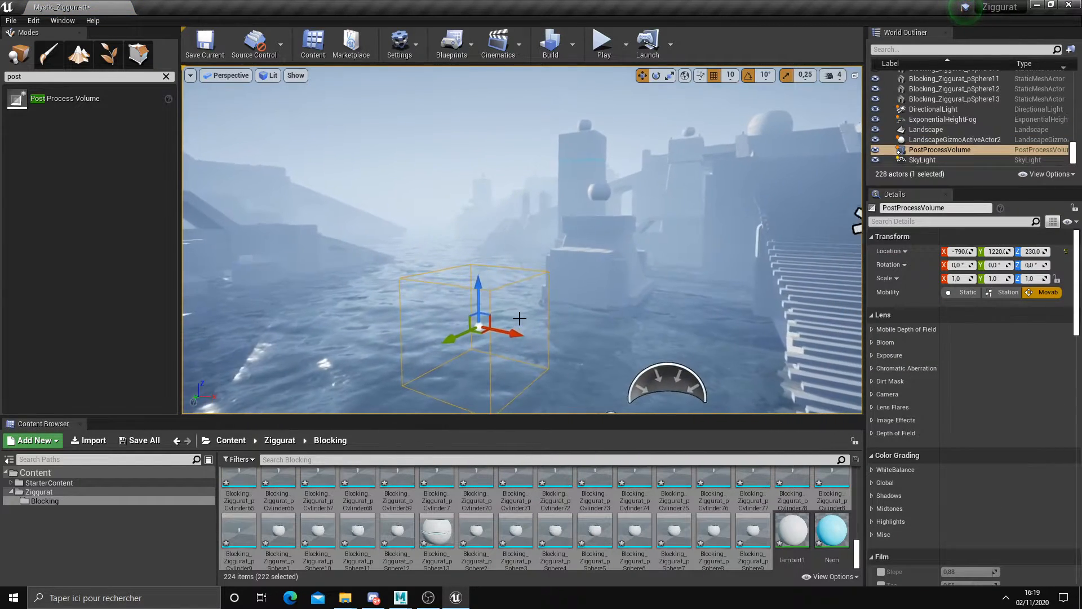
pyautogui.scroll(-2, 518, 318)
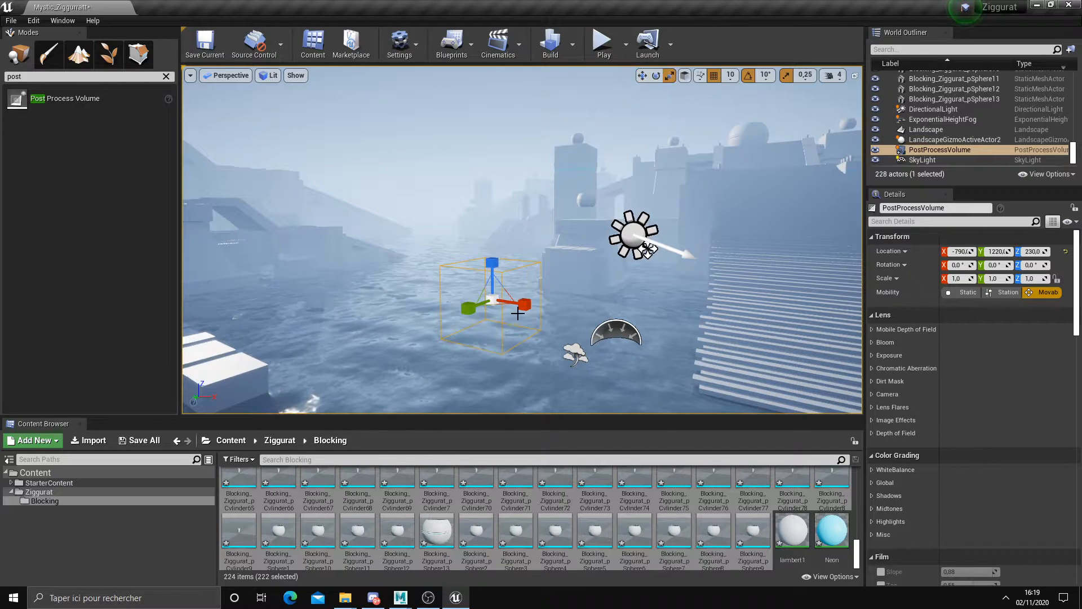
pyautogui.hotkey('ctrl', 'z')
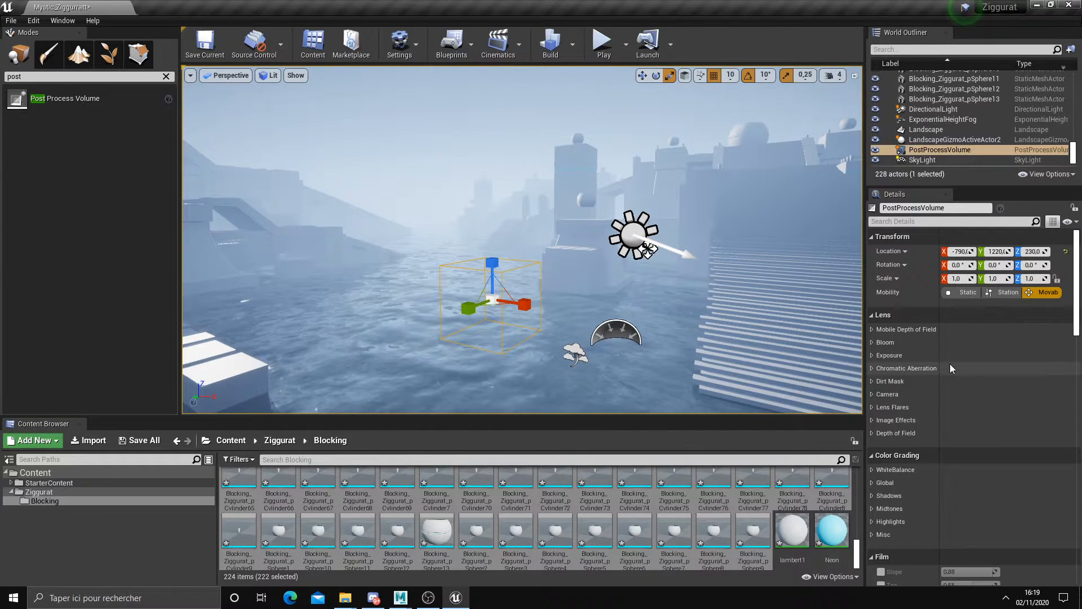
# - Enable Infinite Extent (Unbound) for the post process volume and check the scene in front of the ziggurat stairs
pyautogui.scroll(-4, 945, 388)
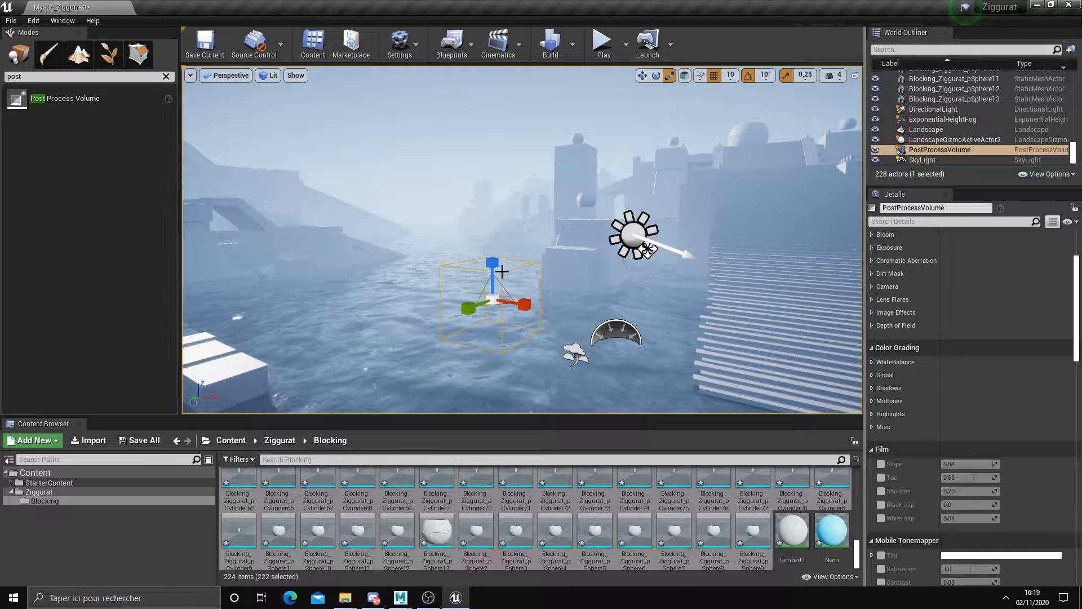
pyautogui.scroll(-10, 998, 428)
pyautogui.scroll(-3, 991, 450)
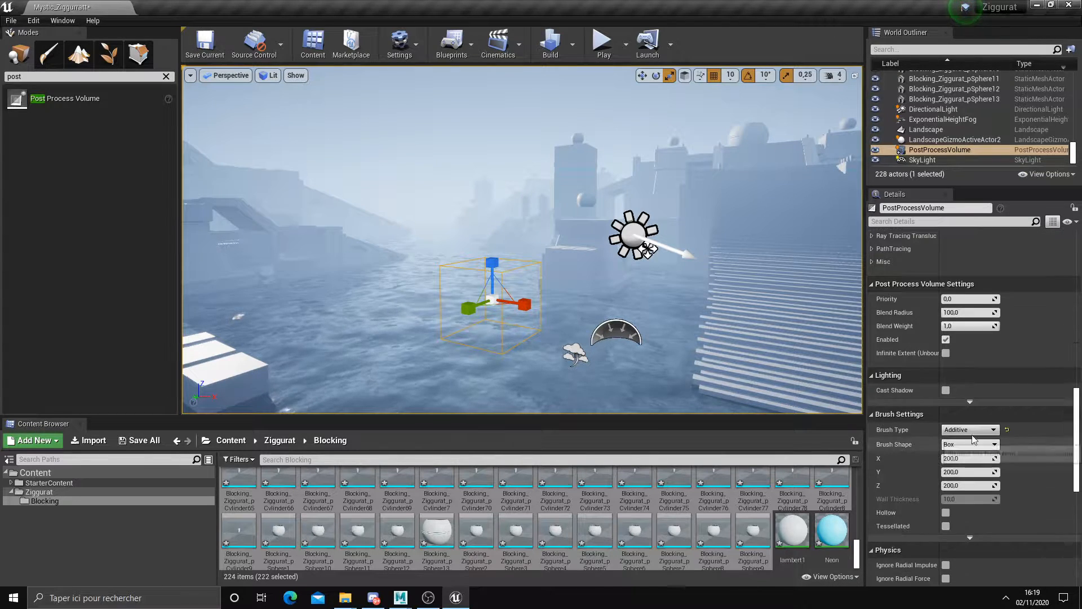
pyautogui.click(946, 353)
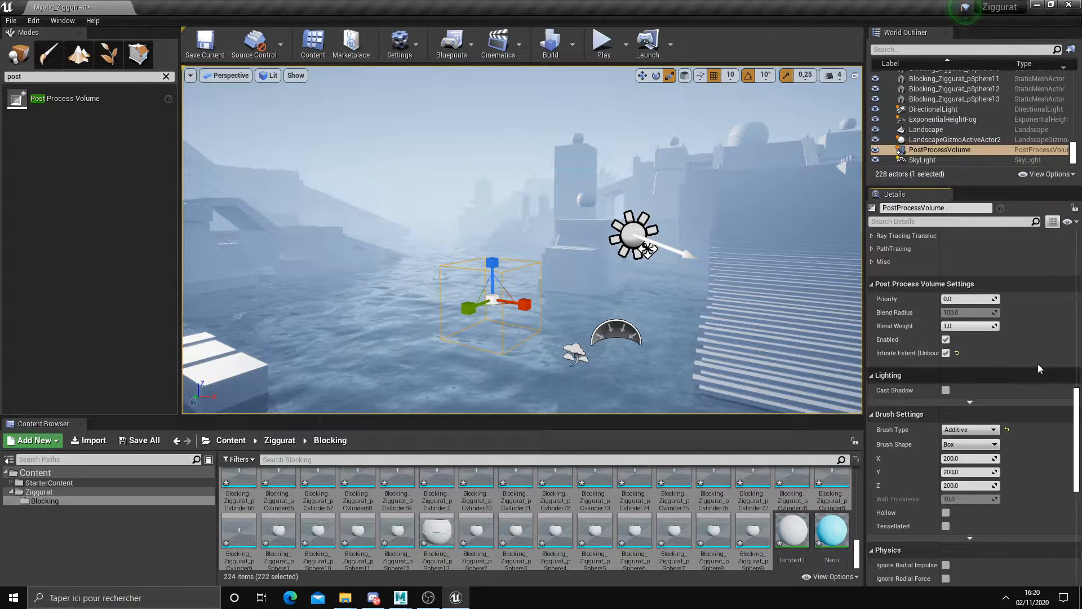
pyautogui.scroll(11, 996, 367)
pyautogui.moveTo(732, 344); pyautogui.dragTo(756, 333, button='right')
pyautogui.moveTo(599, 292); pyautogui.dragTo(622, 291, button='right')
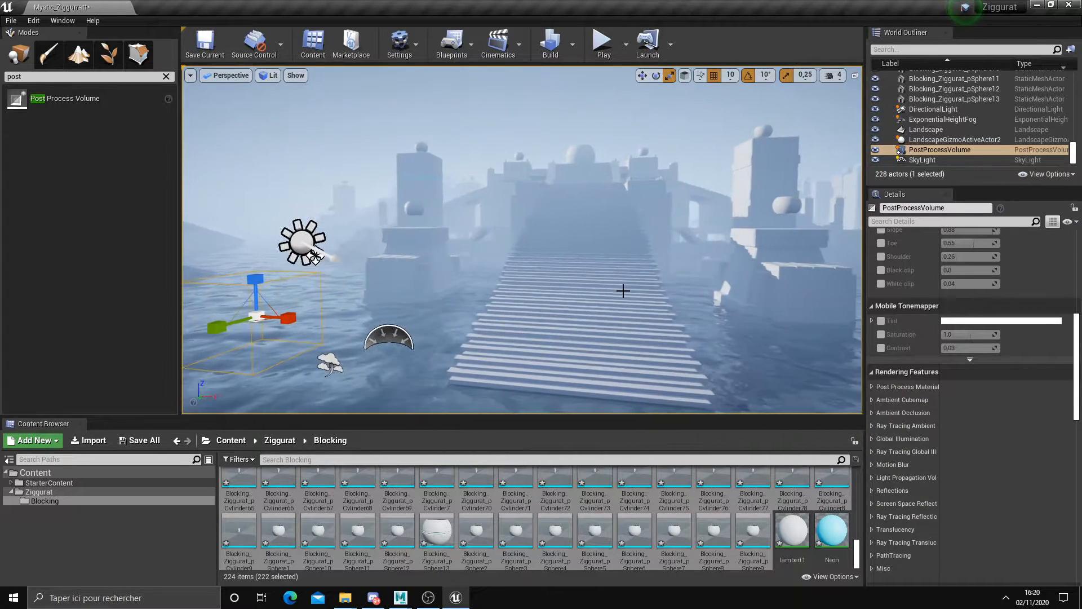
pyautogui.scroll(2, 622, 291)
pyautogui.scroll(-7, 622, 290)
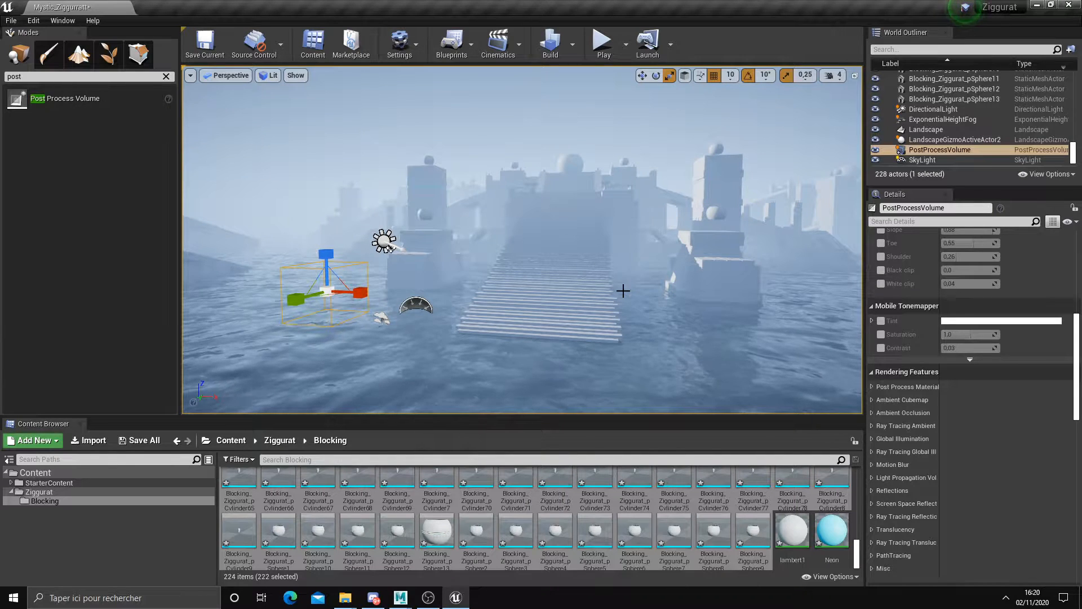
# - Enable the post process volume's Bloom Intensity override, try values such as 2.35 and 0.53, and set it to 1.6
pyautogui.scroll(10, 992, 401)
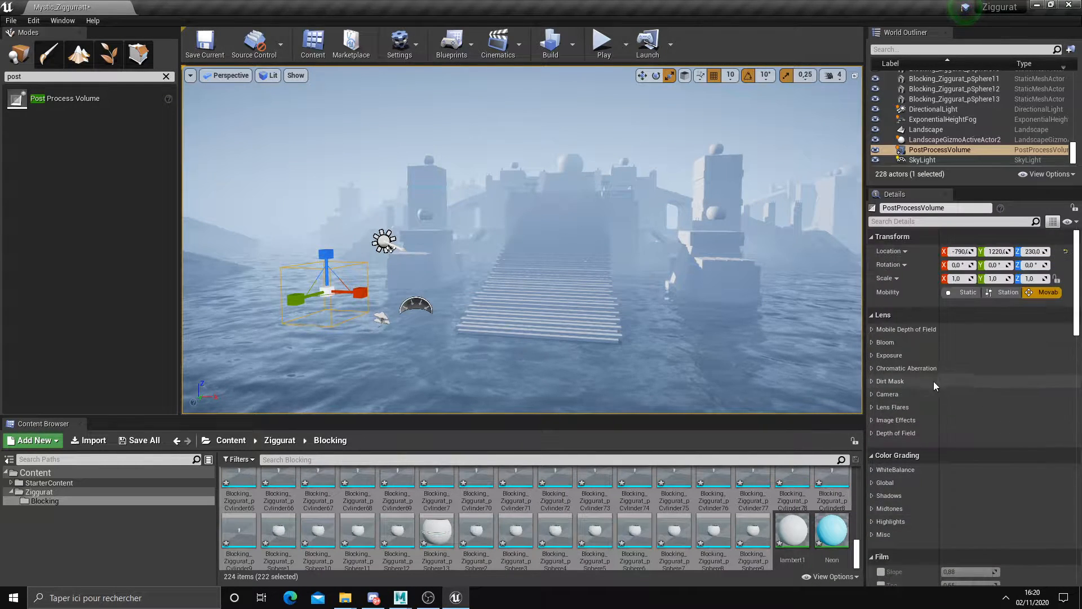
pyautogui.click(874, 341)
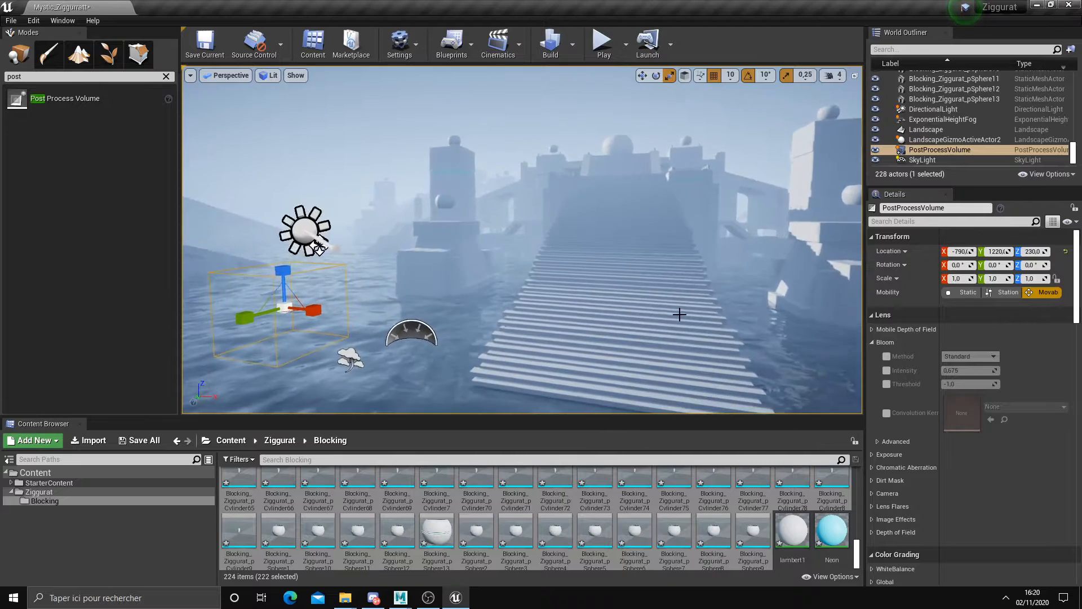
pyautogui.click(886, 370)
pyautogui.moveTo(966, 370)
pyautogui.mouseDown()
pyautogui.moveTo(992, 370)
pyautogui.moveTo(958, 370)
pyautogui.mouseUp()
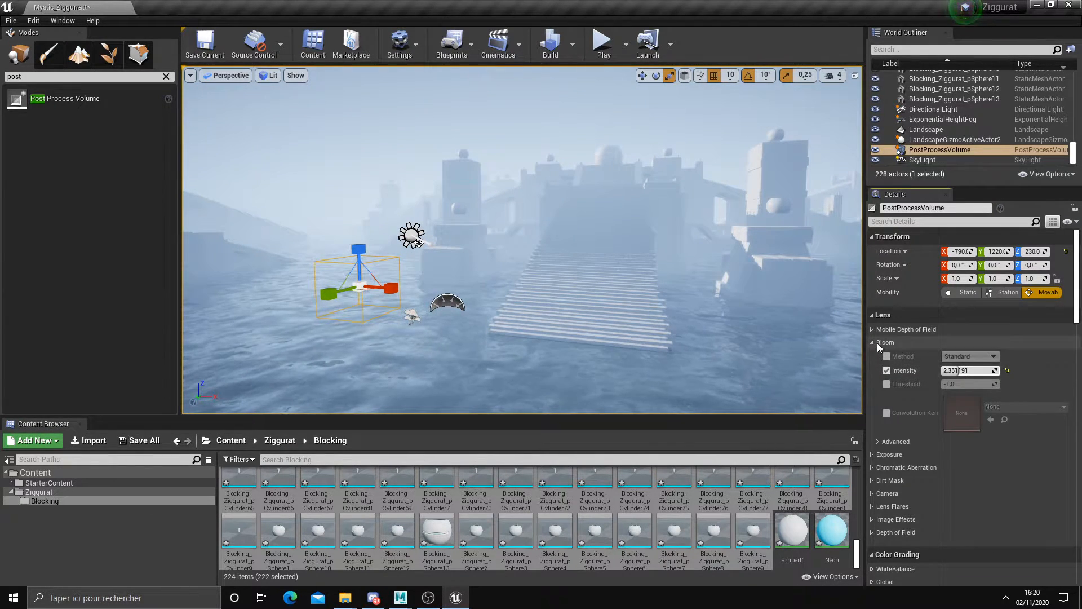
pyautogui.moveTo(967, 370)
pyautogui.mouseDown()
pyautogui.moveTo(985, 370)
pyautogui.moveTo(960, 371)
pyautogui.mouseUp()
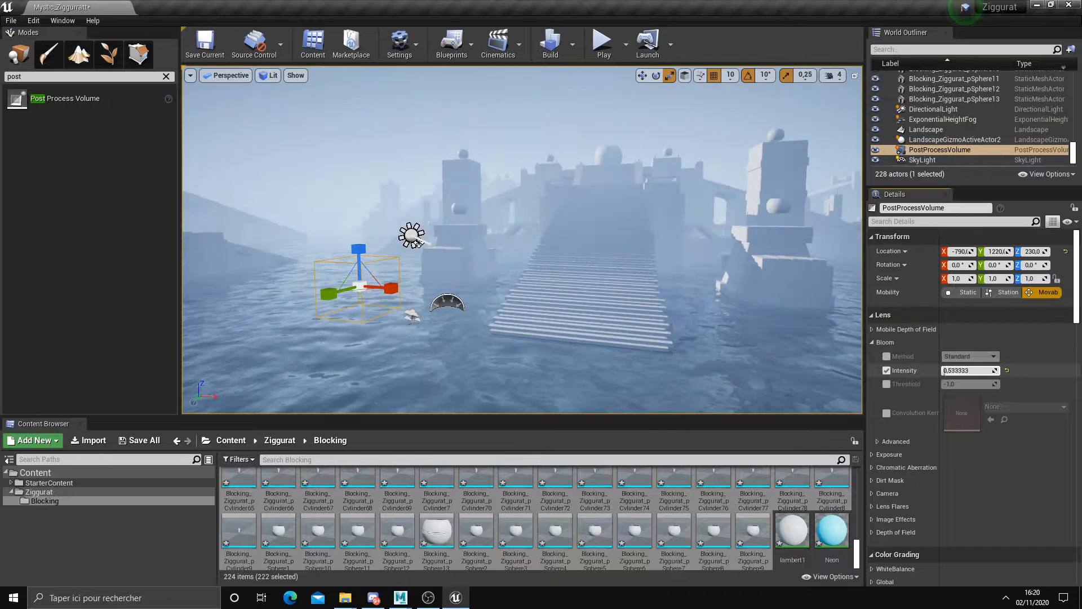
pyautogui.write('1,6')
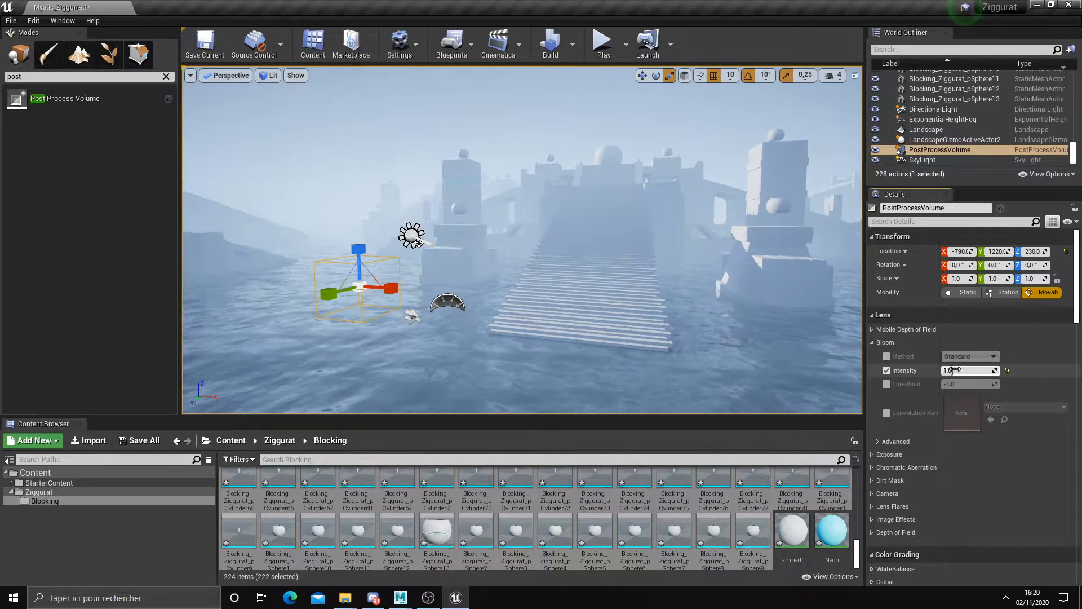
# - Enlarge the viewport by narrowing the Modes area and reducing the Content Browser's height
pyautogui.moveTo(180, 312); pyautogui.dragTo(104, 311)
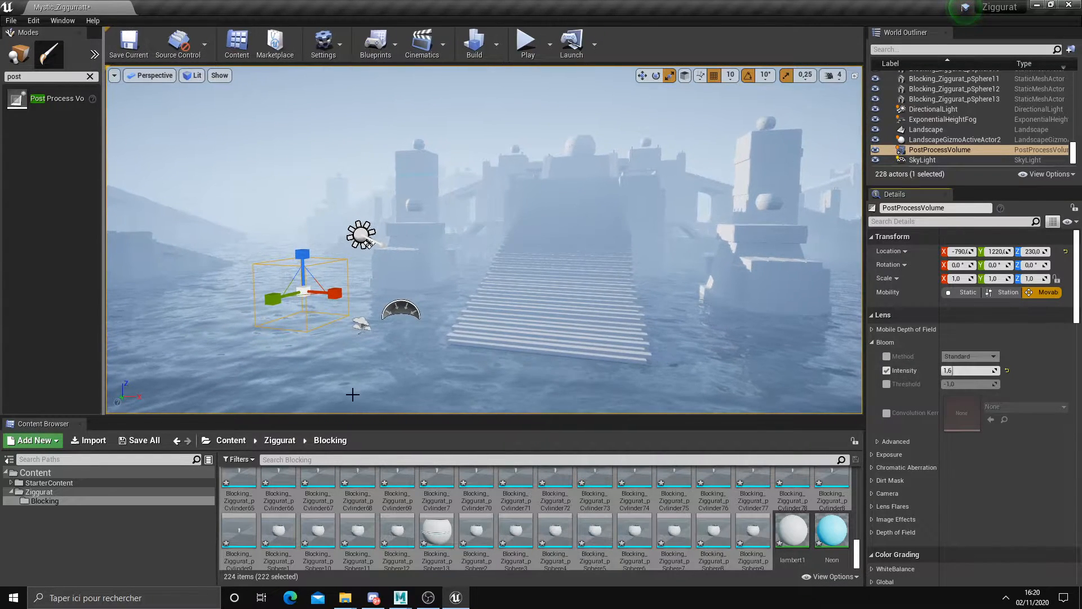
pyautogui.moveTo(364, 418); pyautogui.dragTo(364, 529)
pyautogui.moveTo(104, 379); pyautogui.dragTo(65, 378)
# - Lower the post process volume's Bloom Intensity to about 1.22 and check the stairs
pyautogui.moveTo(564, 366); pyautogui.dragTo(541, 304)
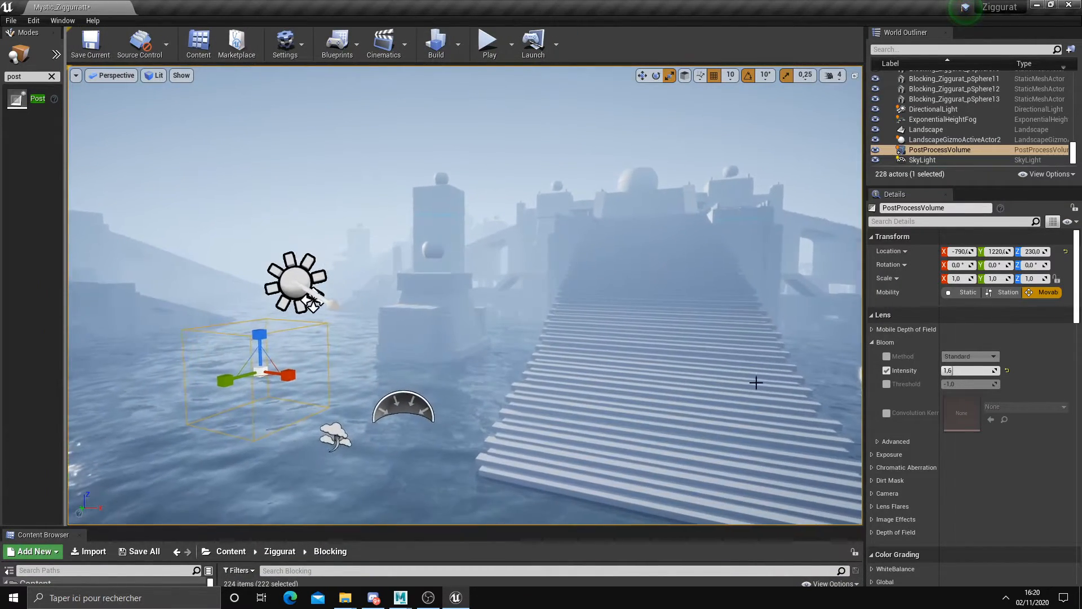
pyautogui.moveTo(944, 370); pyautogui.dragTo(951, 371)
pyautogui.moveTo(616, 374); pyautogui.dragTo(659, 401, button='right')
# - Enable the Exposure Compensation, Min Brightness and Max Brightness overrides in the post process volume's Exposure settings
pyautogui.click(872, 454)
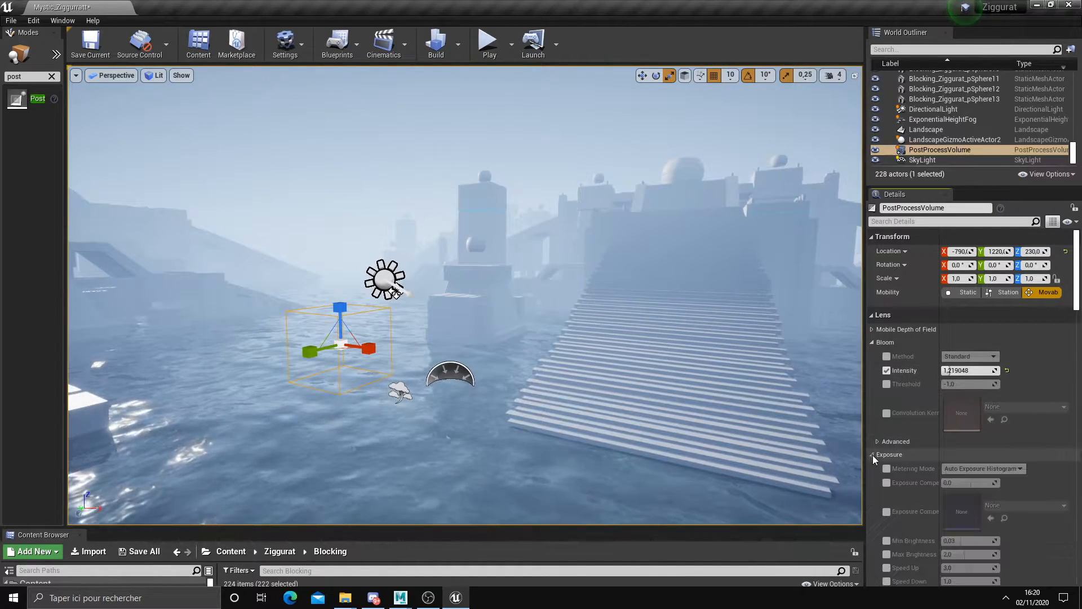
pyautogui.scroll(-2, 887, 445)
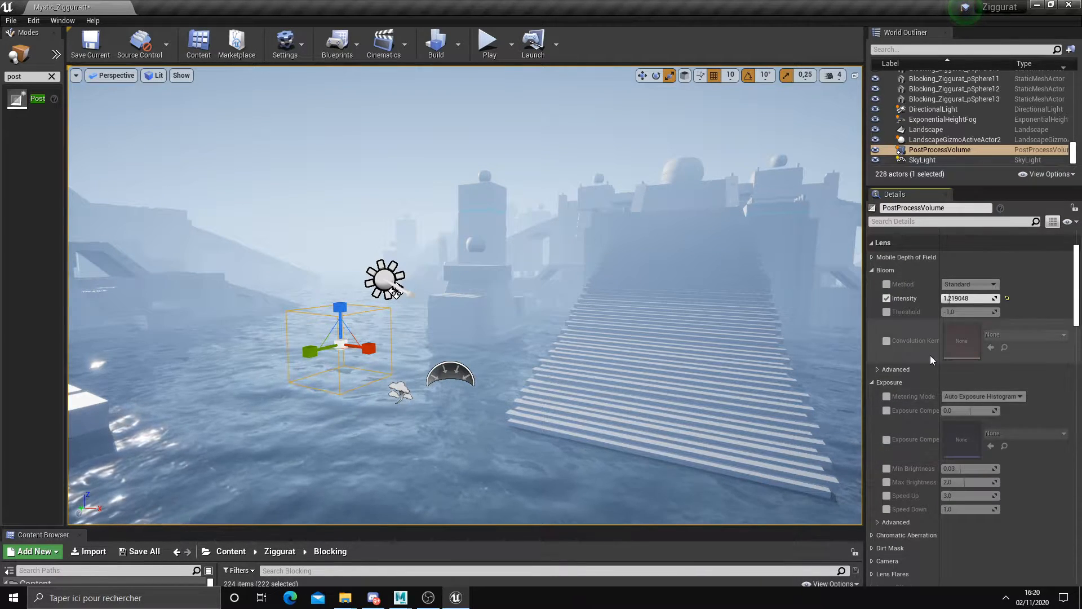
pyautogui.scroll(-1, 897, 439)
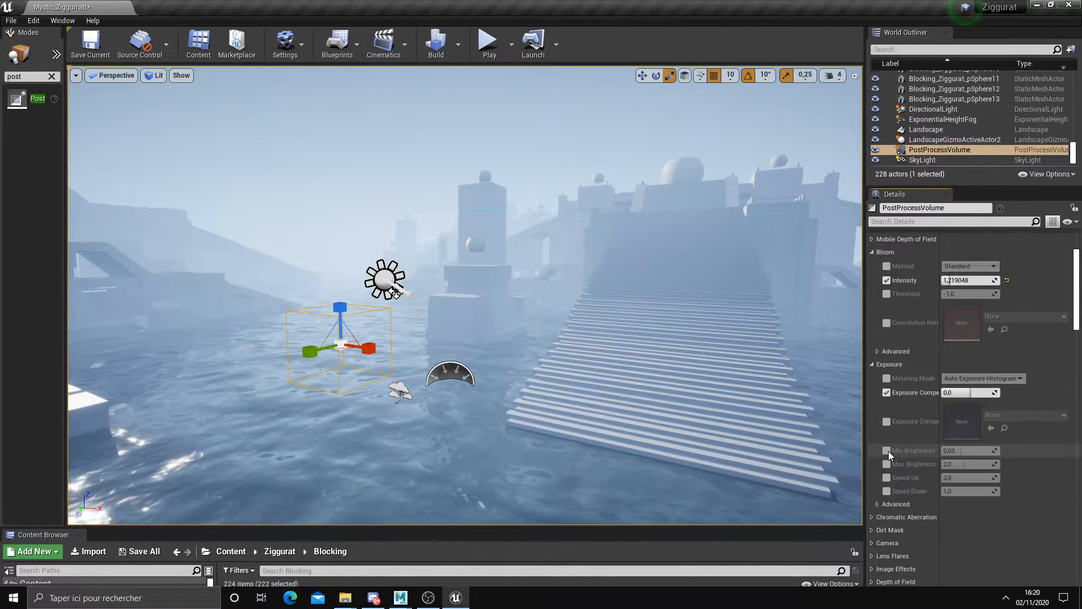
pyautogui.click(886, 450)
pyautogui.click(887, 463)
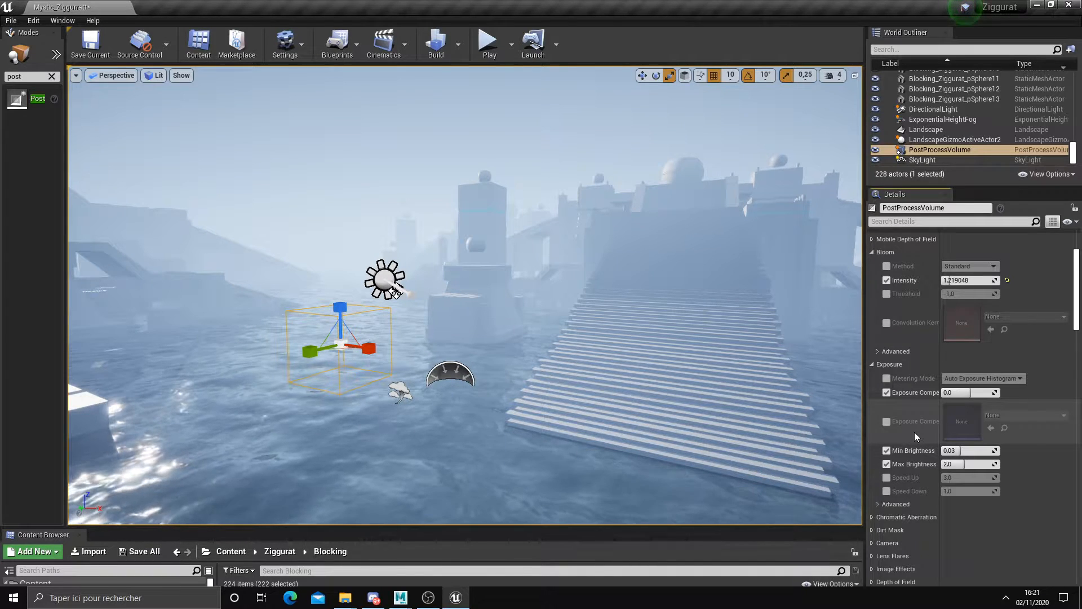
# - Set the exposure's Min Brightness and Max Brightness both to 0
pyautogui.click(962, 451)
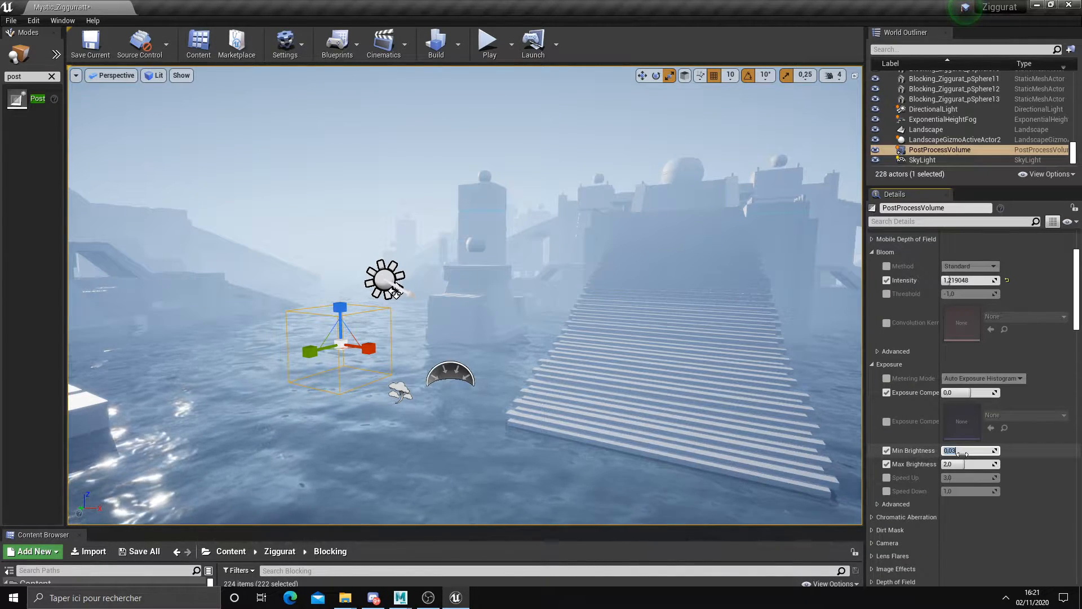
pyautogui.write('0')
pyautogui.press('Tab')
pyautogui.write('0')
pyautogui.press('Return')
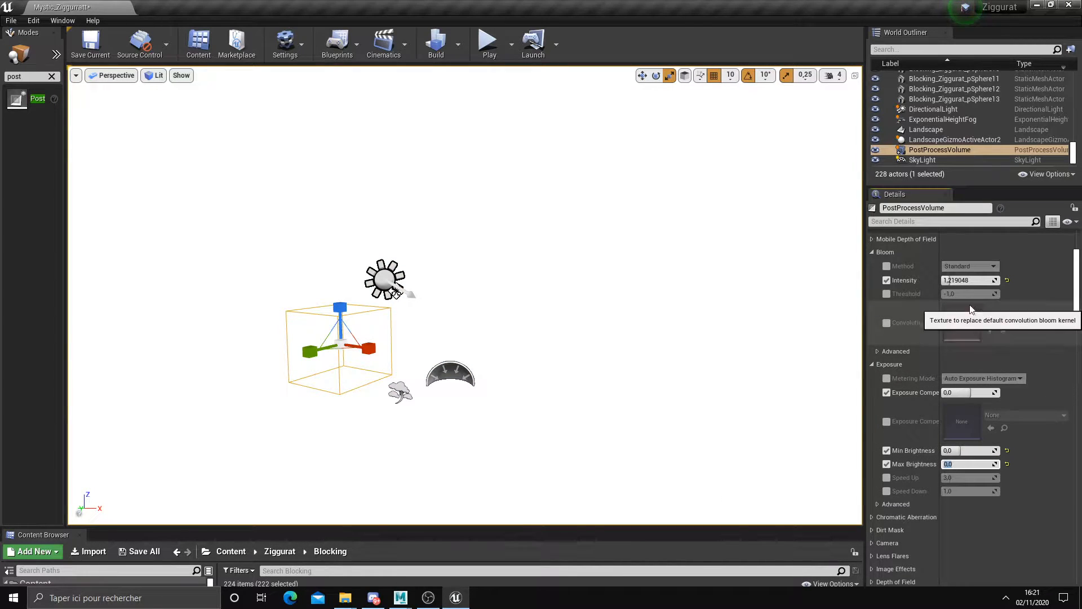
# - Try a Bloom Intensity of 0.675, an Exposure Compensation of about -2.9 and a Min Brightness of about 0.57 on the post process volume
pyautogui.moveTo(956, 283); pyautogui.dragTo(948, 282)
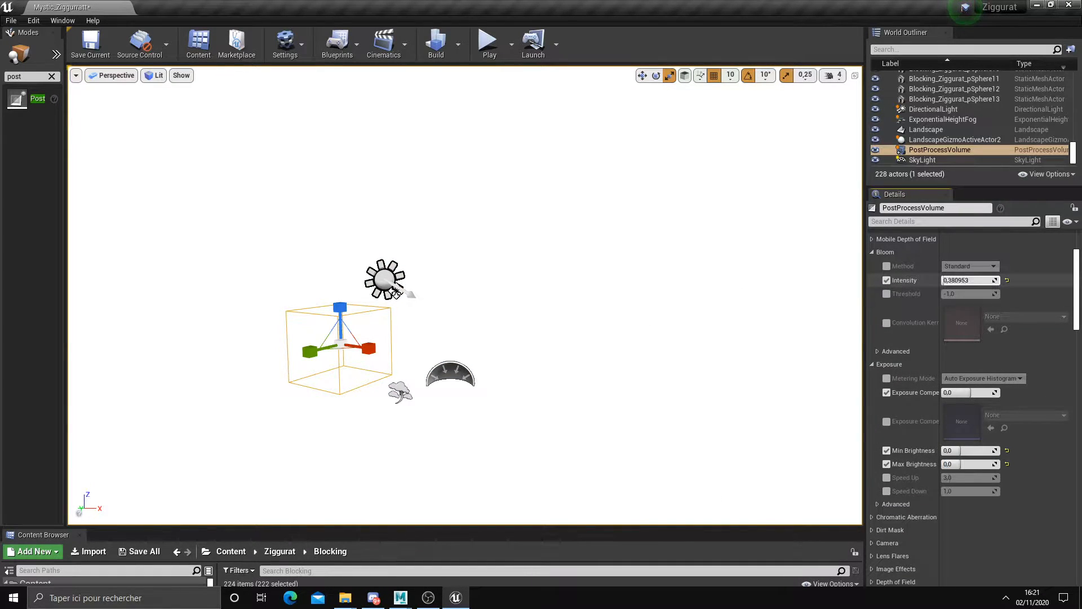
pyautogui.click(958, 450)
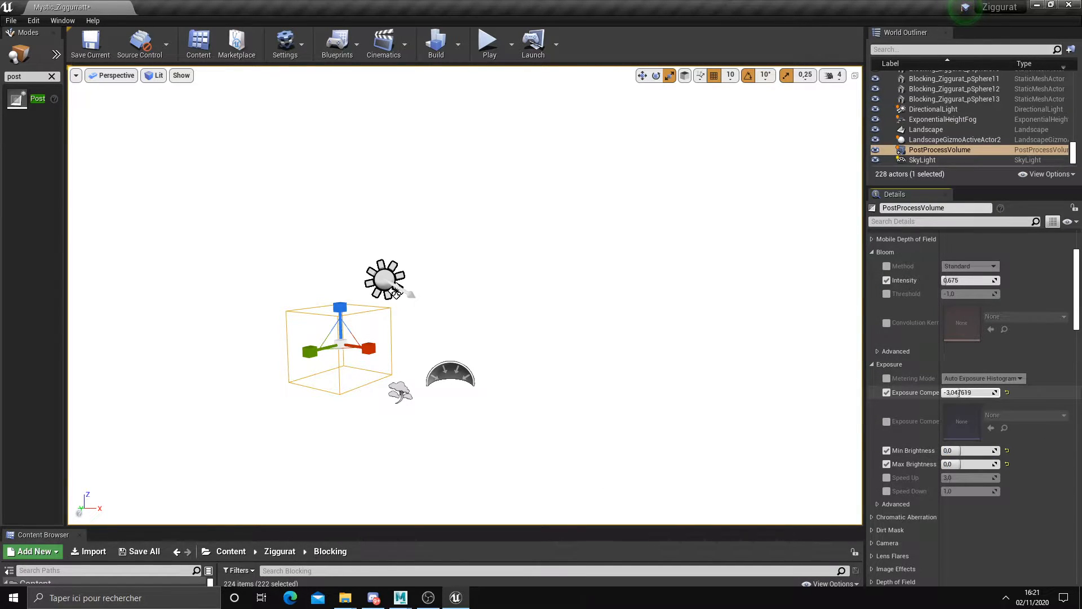
pyautogui.moveTo(847, 398)
pyautogui.mouseDown(button='right')
pyautogui.moveTo(829, 397)
pyautogui.moveTo(847, 398)
pyautogui.mouseUp(button='right')
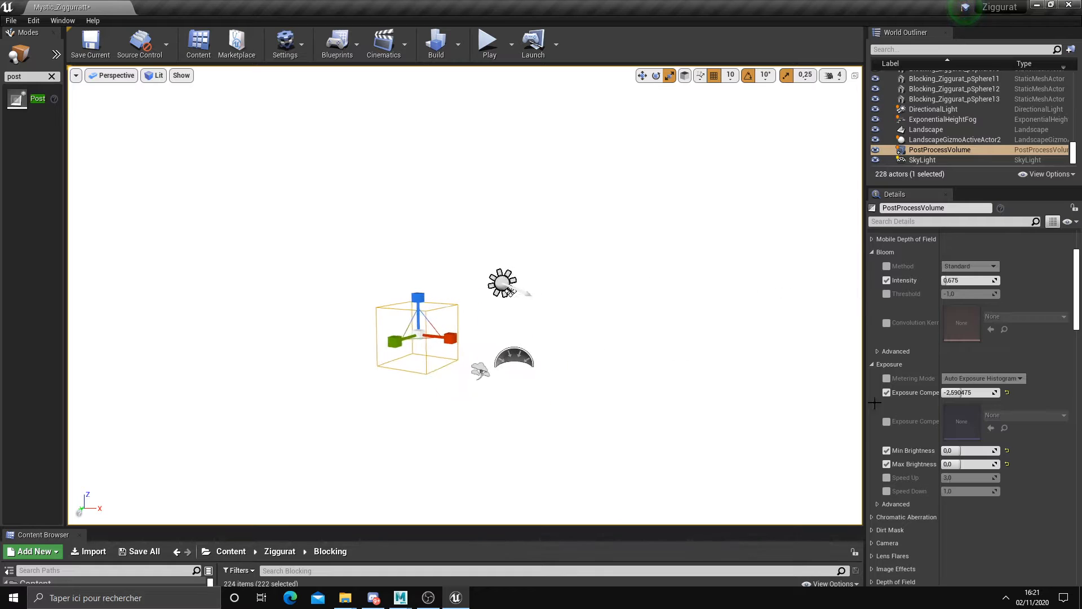
pyautogui.moveTo(680, 366); pyautogui.dragTo(667, 355)
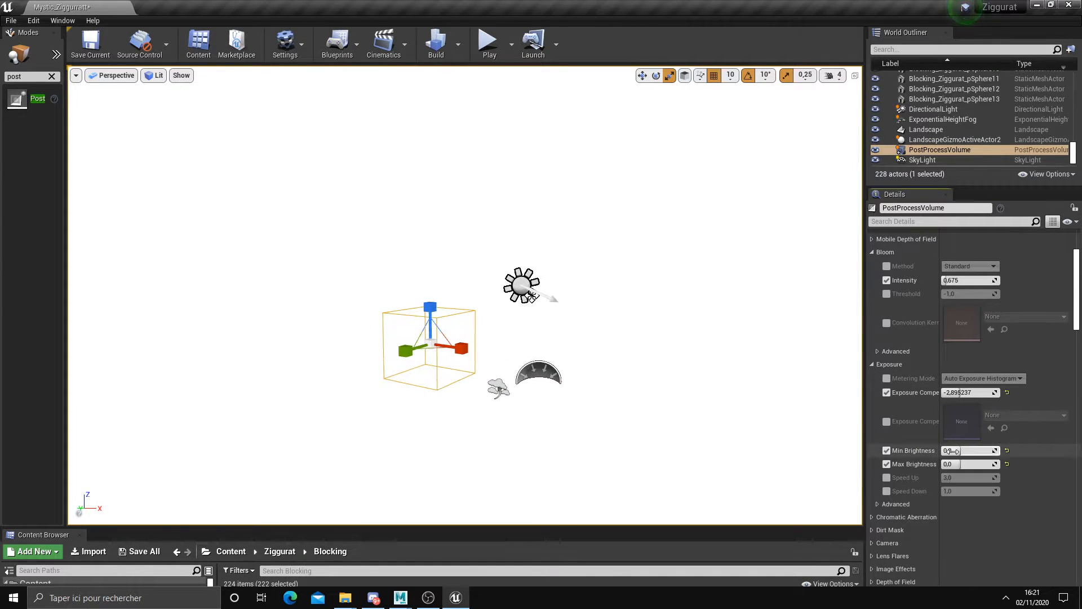
pyautogui.moveTo(958, 450); pyautogui.dragTo(957, 451)
pyautogui.moveTo(656, 375); pyautogui.dragTo(643, 373, button='right')
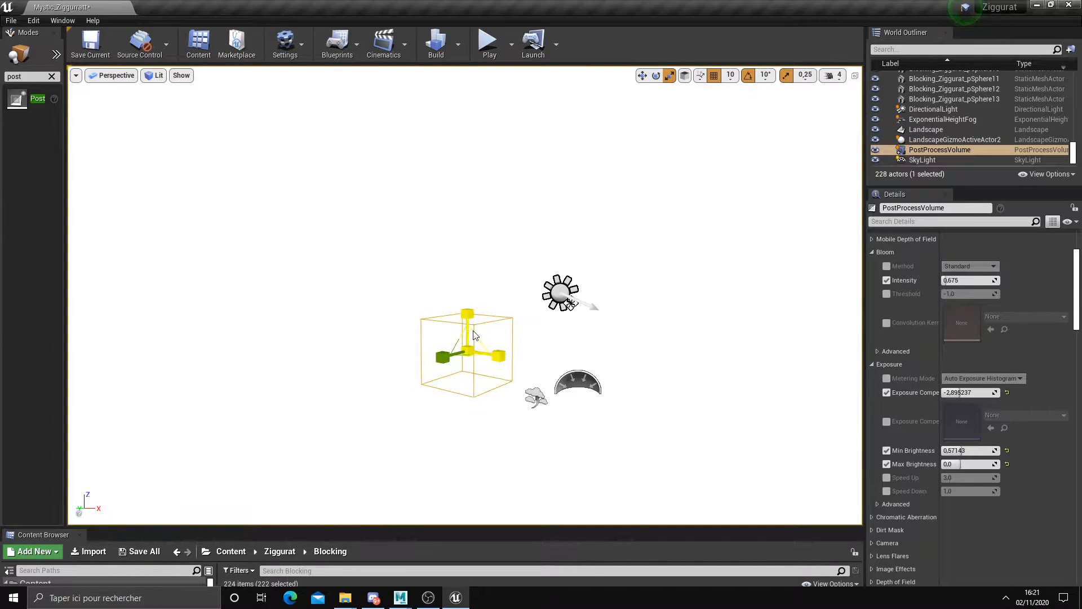
# - Replace the post process volume with a fresh one over the water and enable its Infinite Extent (Unbound) option
pyautogui.press('Delete')
pyautogui.moveTo(16, 99); pyautogui.dragTo(462, 383)
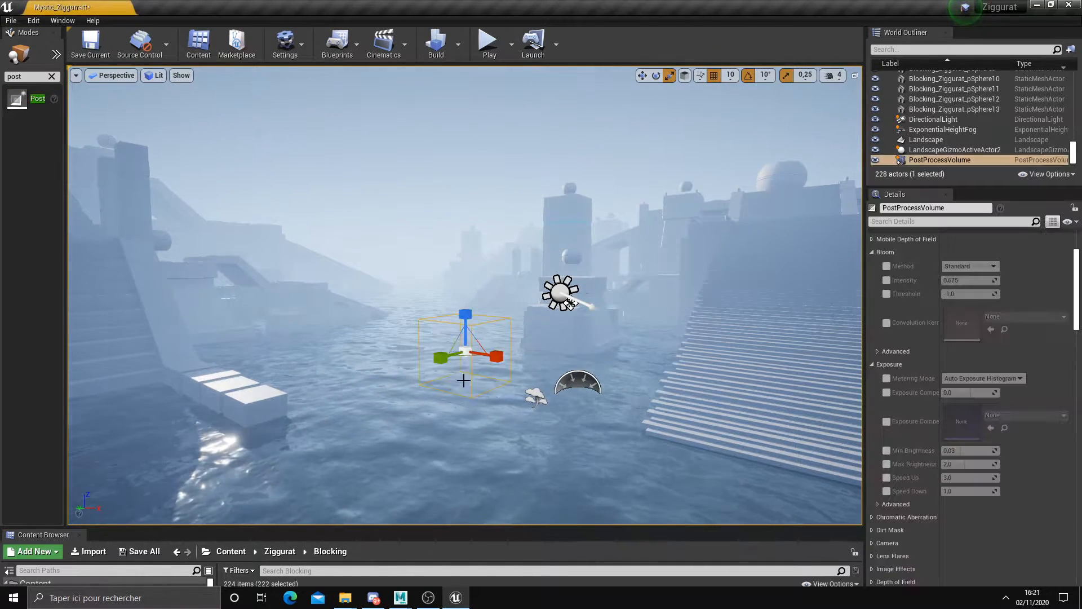
pyautogui.scroll(-15, 950, 414)
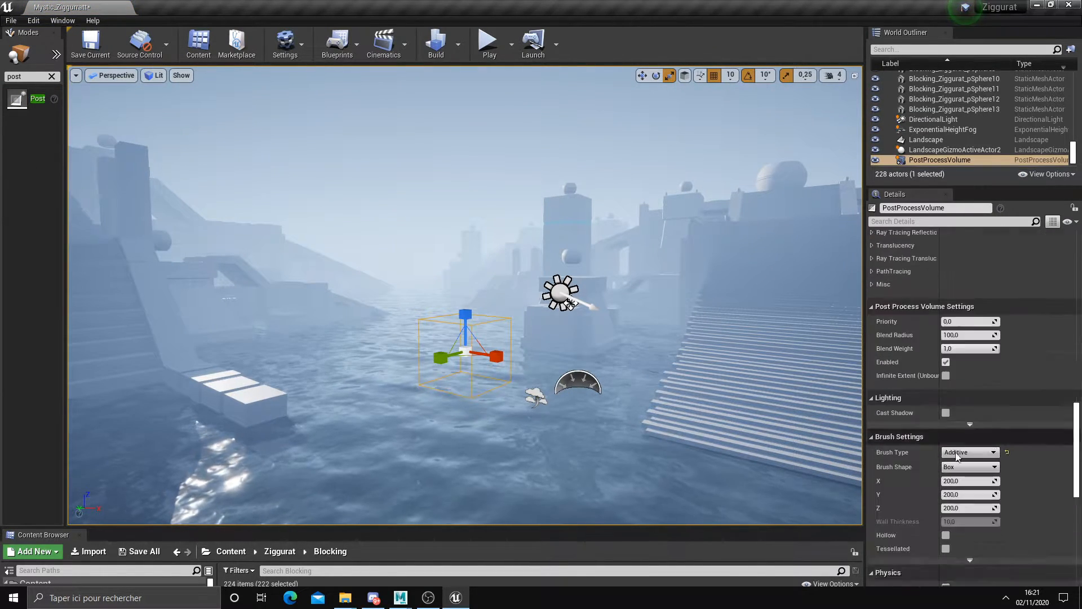
pyautogui.scroll(-10, 958, 448)
pyautogui.scroll(10, 957, 453)
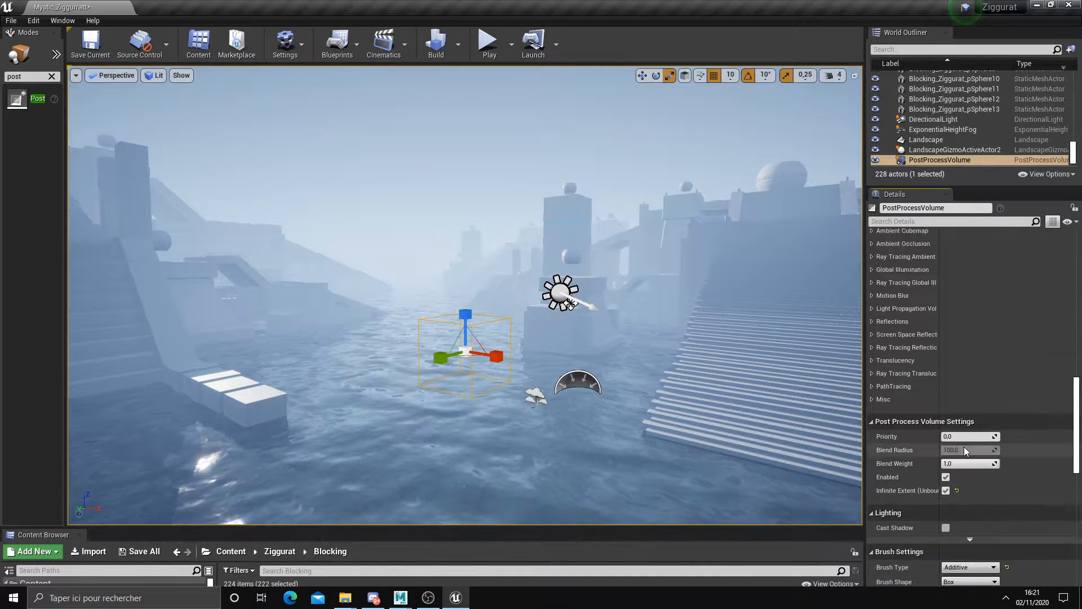
pyautogui.scroll(12, 961, 448)
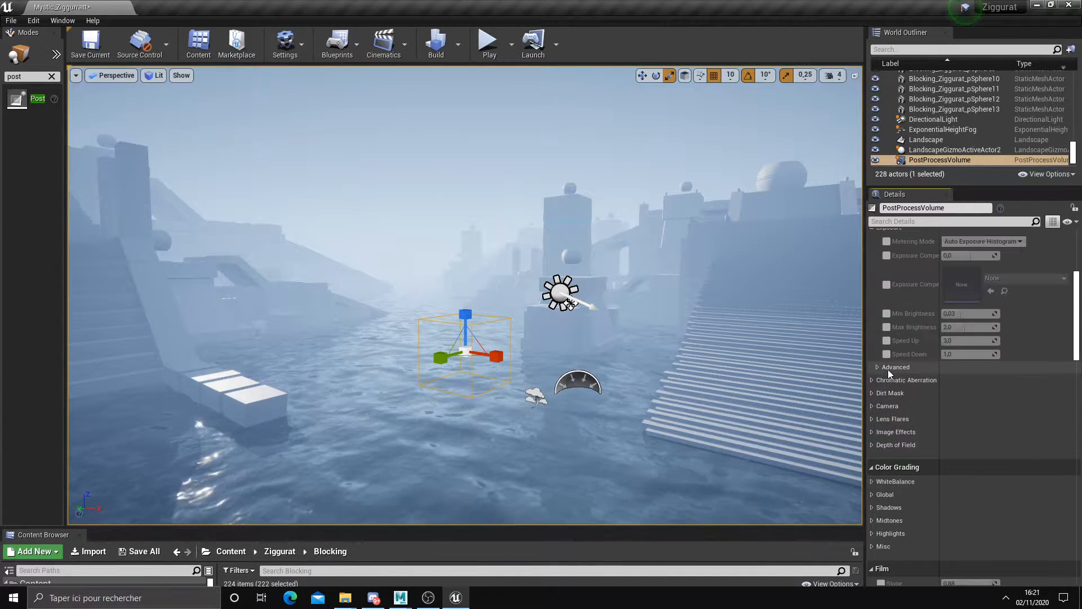
pyautogui.scroll(2, 887, 369)
# - Enable the new volume's Exposure Compensation, Min Brightness and Max Brightness overrides, with both brightness values set to 0
pyautogui.click(886, 310)
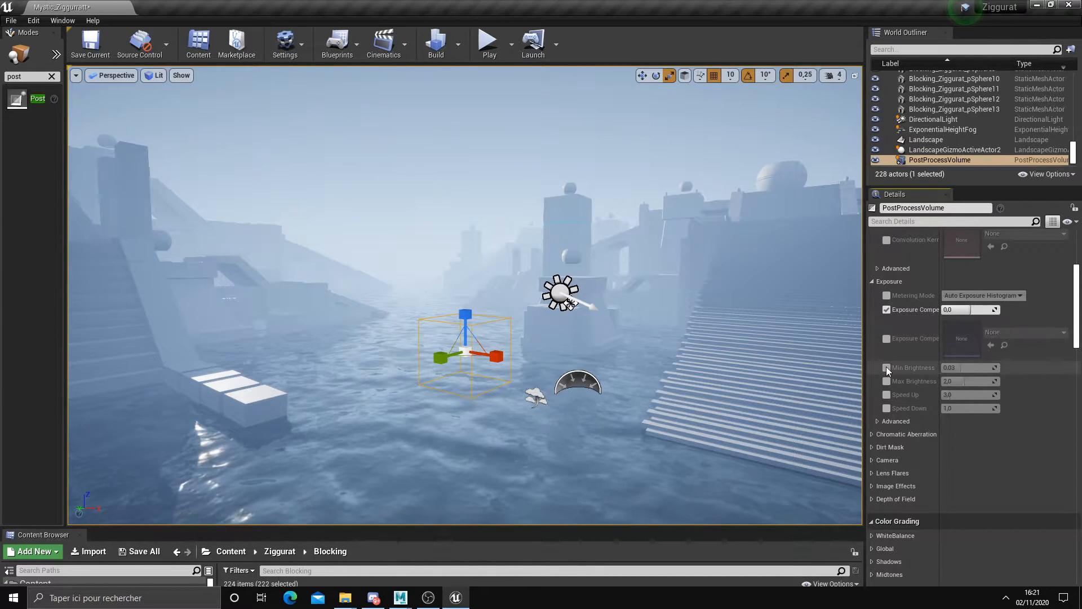
pyautogui.click(887, 368)
pyautogui.click(886, 381)
pyautogui.click(958, 368)
pyautogui.write('0')
pyautogui.click(962, 381)
pyautogui.write('0')
pyautogui.press('Return')
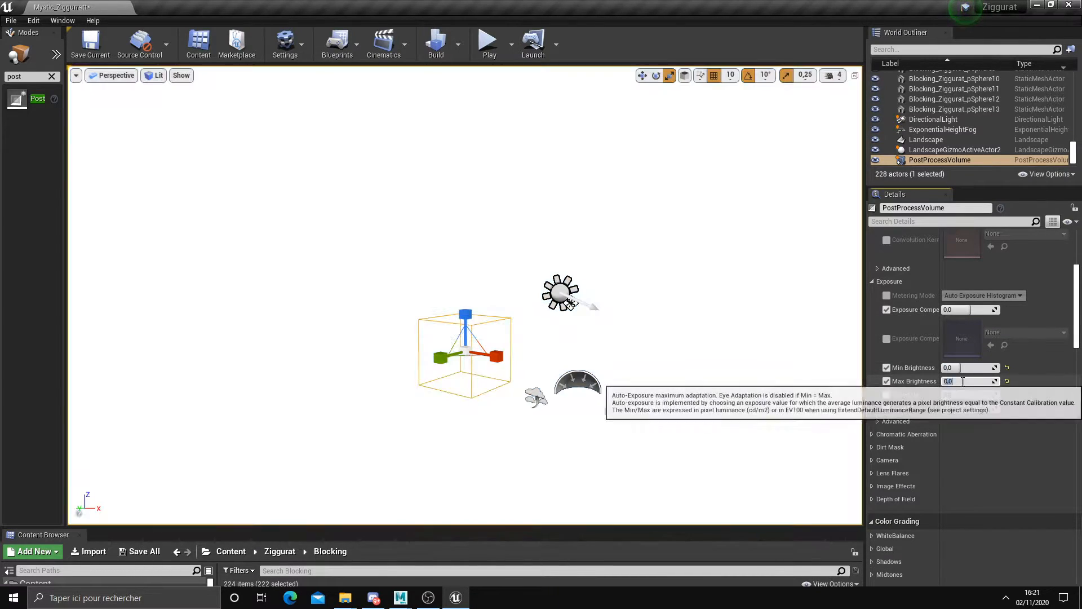
# - Set the directional light's Intensity to 0.1 lux
pyautogui.click(592, 304)
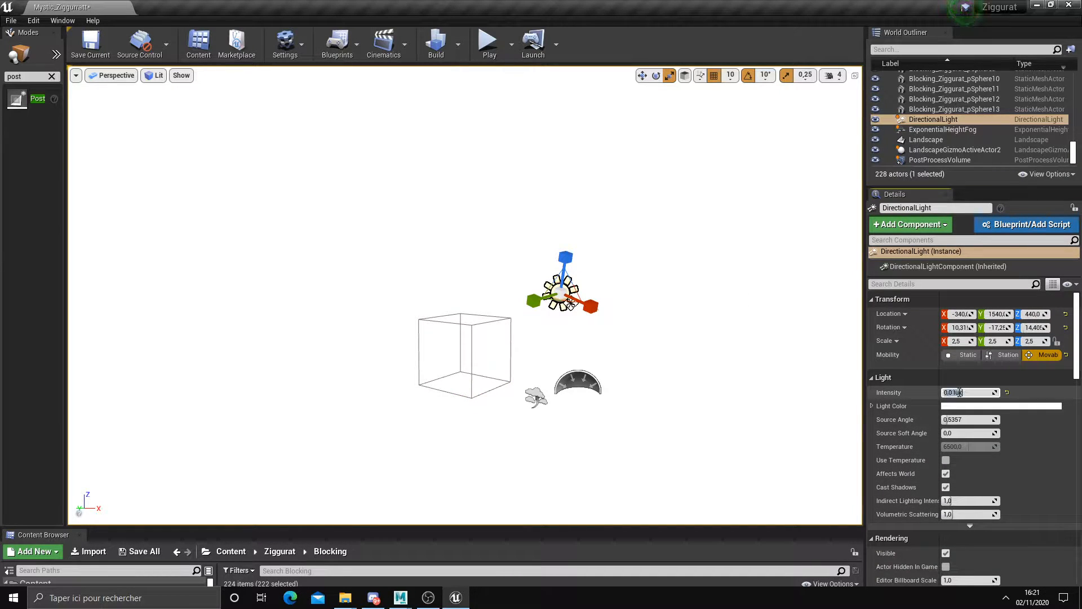
pyautogui.scroll(4, 535, 331)
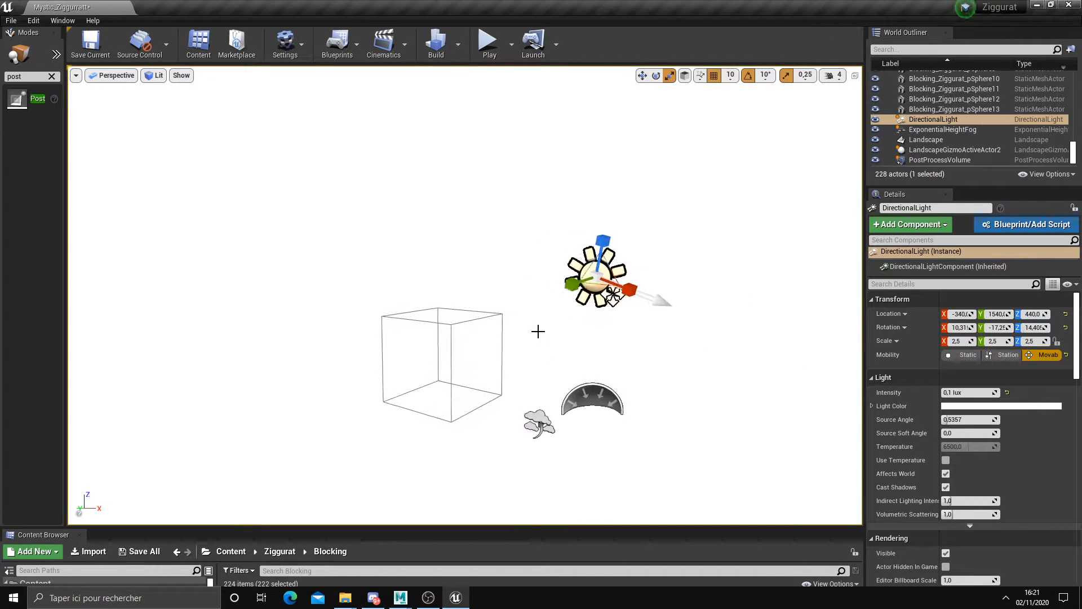
# - Try raising and lowering the post process volume's Exposure Compensation between about 0.76 and -5.33
pyautogui.click(483, 317)
pyautogui.scroll(-3, 977, 417)
pyautogui.moveTo(967, 393); pyautogui.dragTo(973, 394)
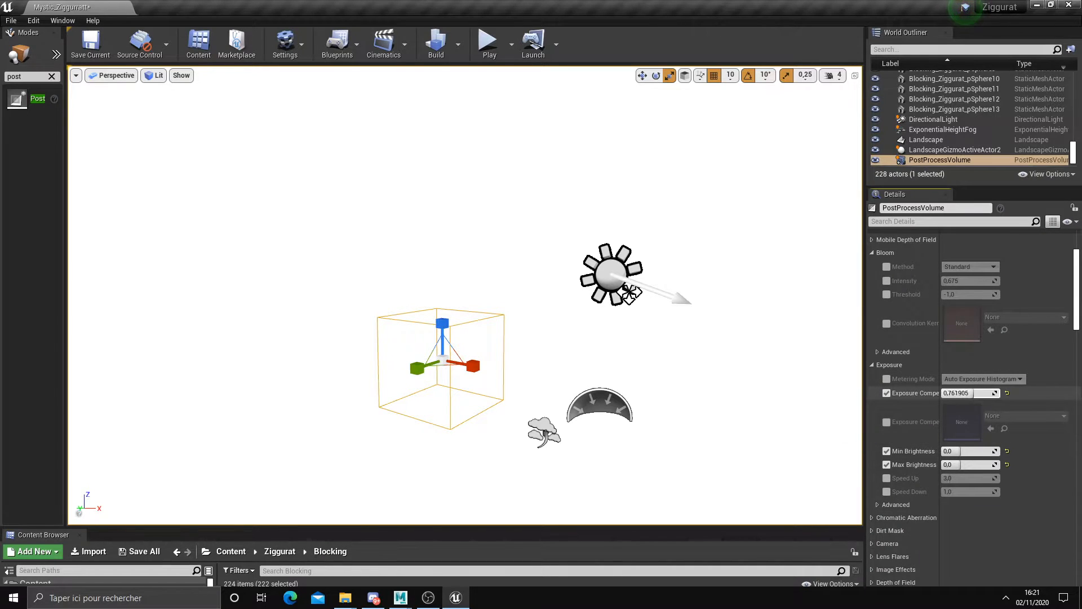
pyautogui.moveTo(635, 355); pyautogui.dragTo(679, 357, button='right')
# - Set the volume's Min Brightness and Max Brightness to -1 and reset its Exposure Compensation to the default
pyautogui.click(958, 451)
pyautogui.write('-1')
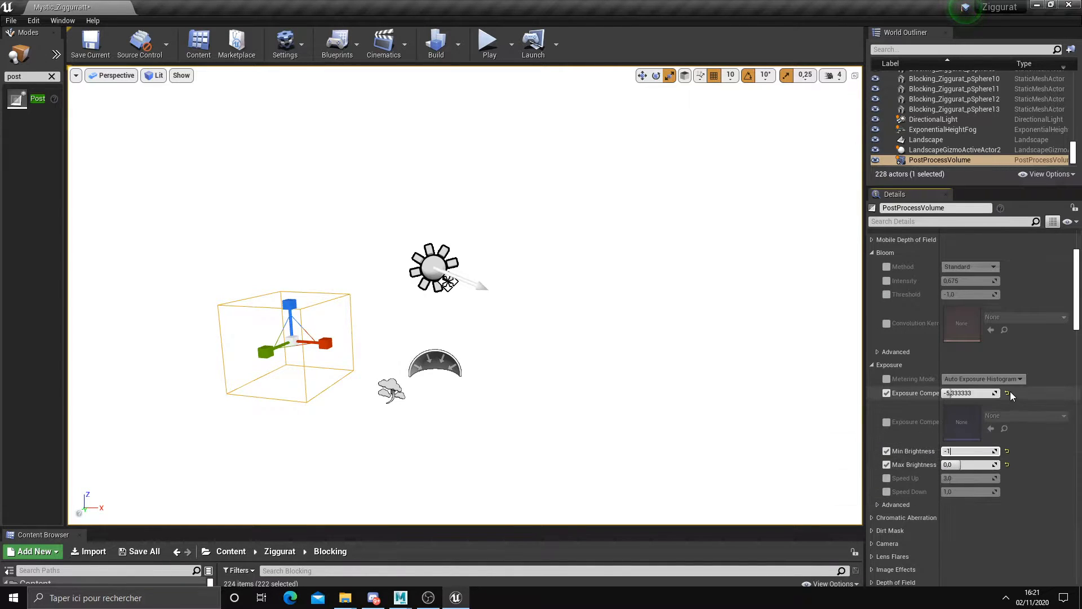
pyautogui.click(1007, 392)
pyautogui.click(975, 451)
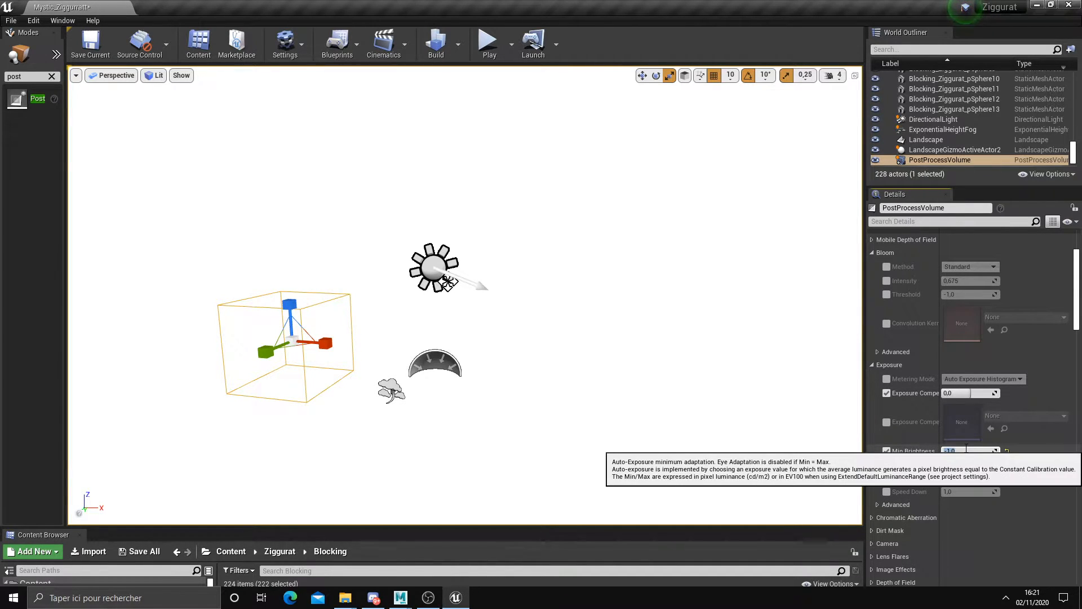
pyautogui.click(956, 464)
pyautogui.moveTo(491, 317)
pyautogui.mouseDown(button='right')
pyautogui.moveTo(494, 344)
pyautogui.moveTo(463, 334)
pyautogui.moveTo(491, 318)
pyautogui.mouseUp(button='right')
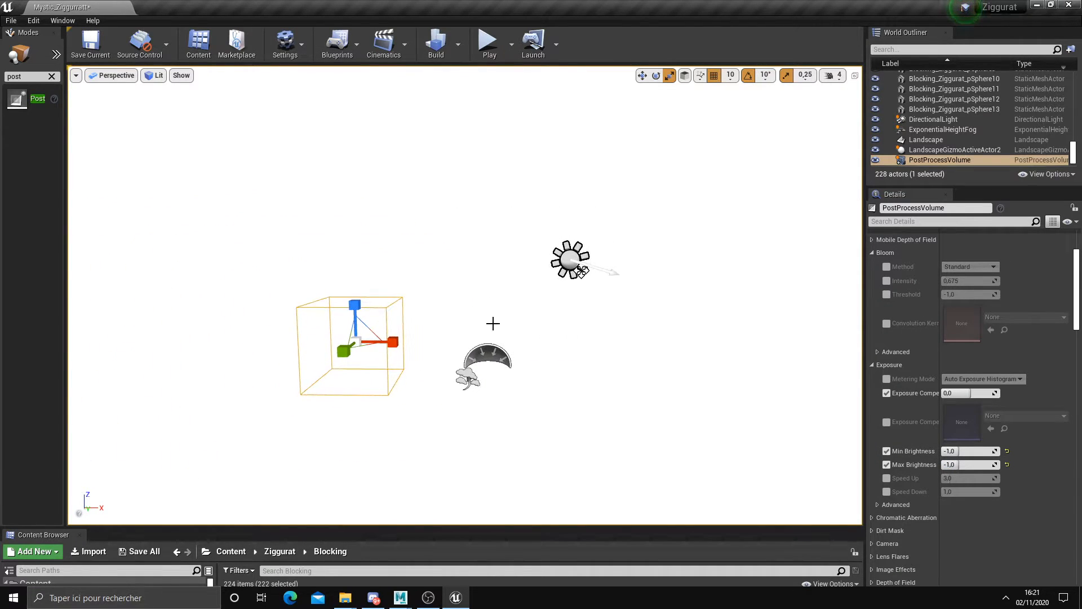
# - Lower the skylight's Intensity Scale
pyautogui.click(487, 358)
pyautogui.scroll(-3, 986, 431)
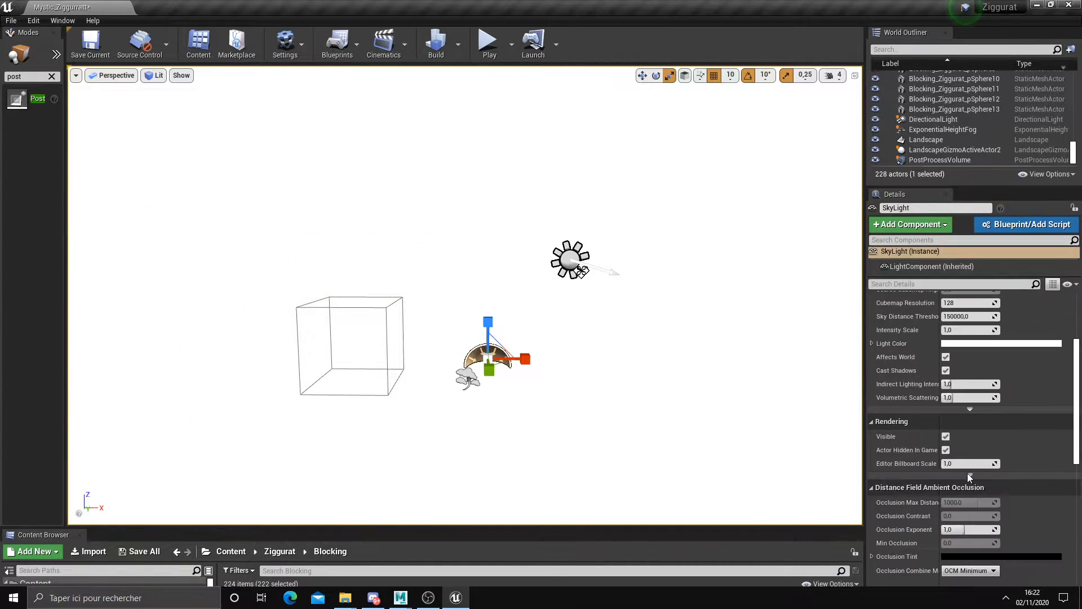
pyautogui.scroll(5, 967, 472)
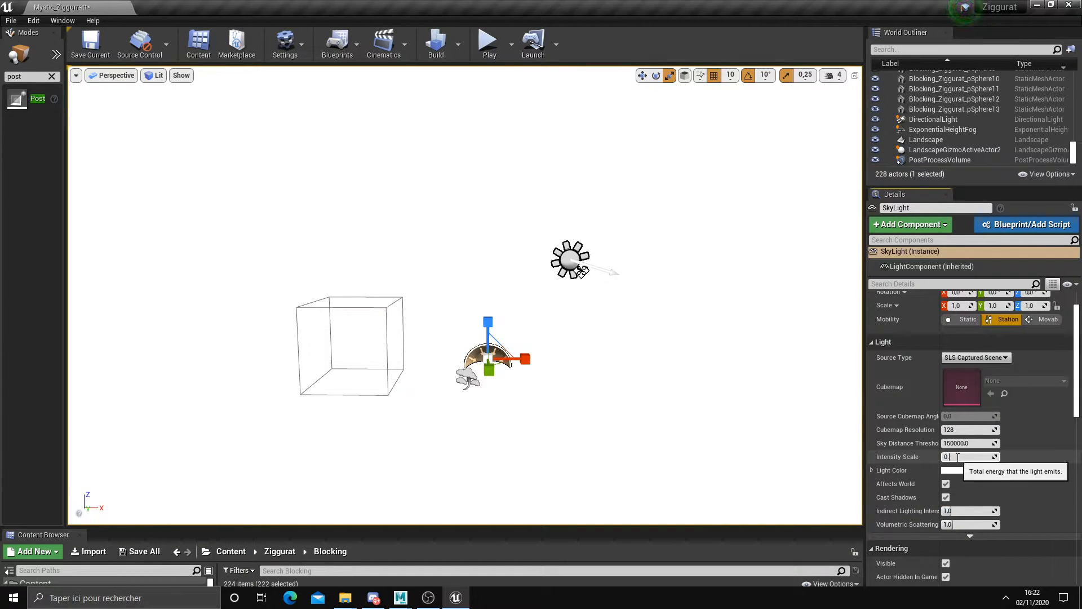
# - Rotate the directional light slightly to change the direction of its light
pyautogui.click(568, 254)
pyautogui.moveTo(568, 254); pyautogui.dragTo(601, 289, button='right')
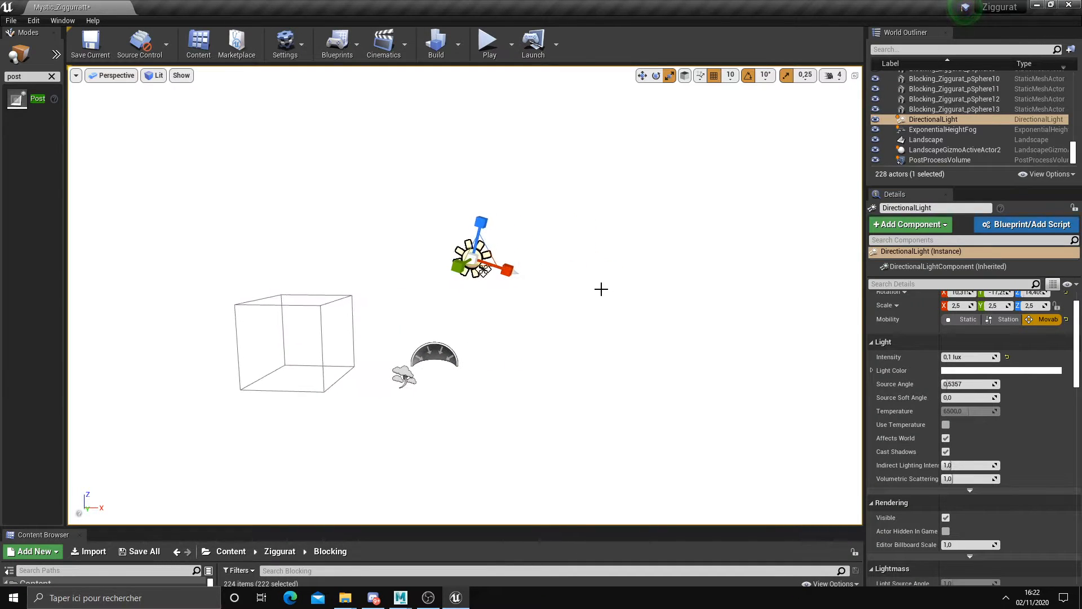
pyautogui.moveTo(229, 100); pyautogui.dragTo(195, 121, button='right')
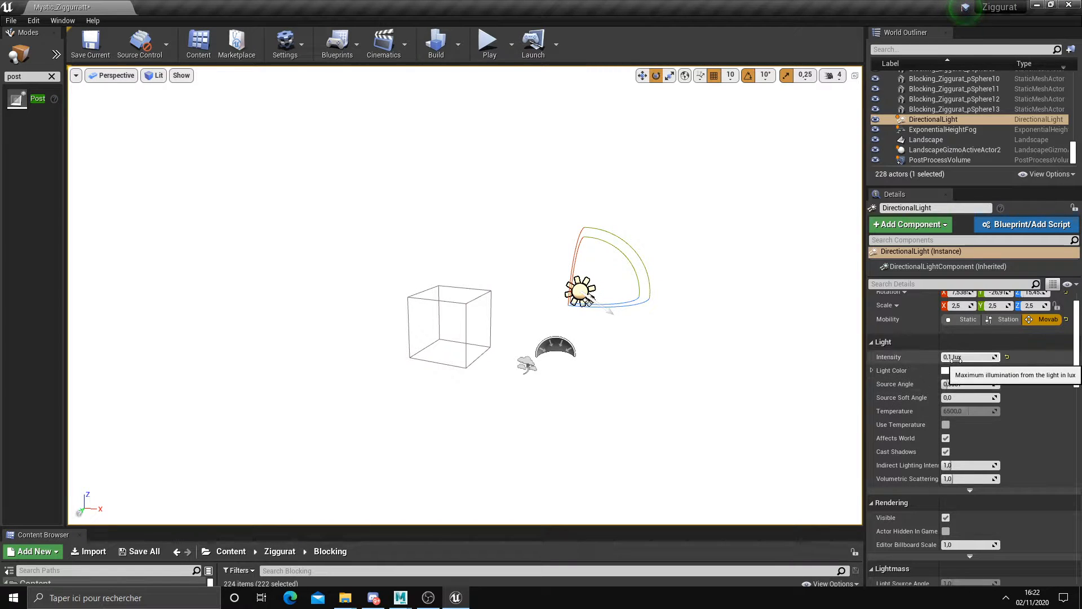
# - Lower the post process volume's Exposure Compensation to about -4.72 and toggle its override to compare the result
pyautogui.click(471, 296)
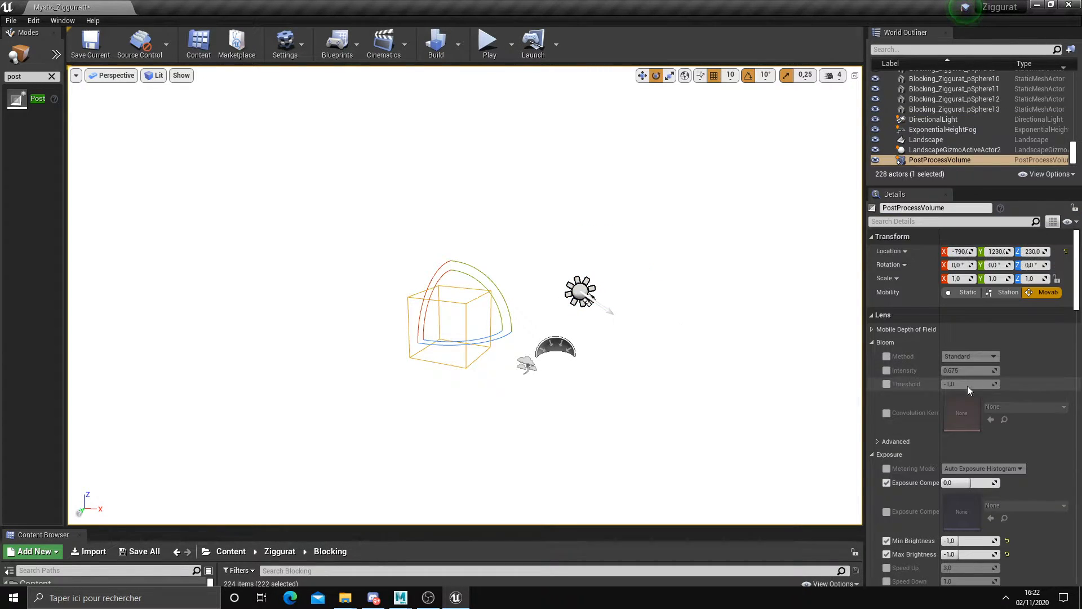
pyautogui.scroll(-2, 970, 428)
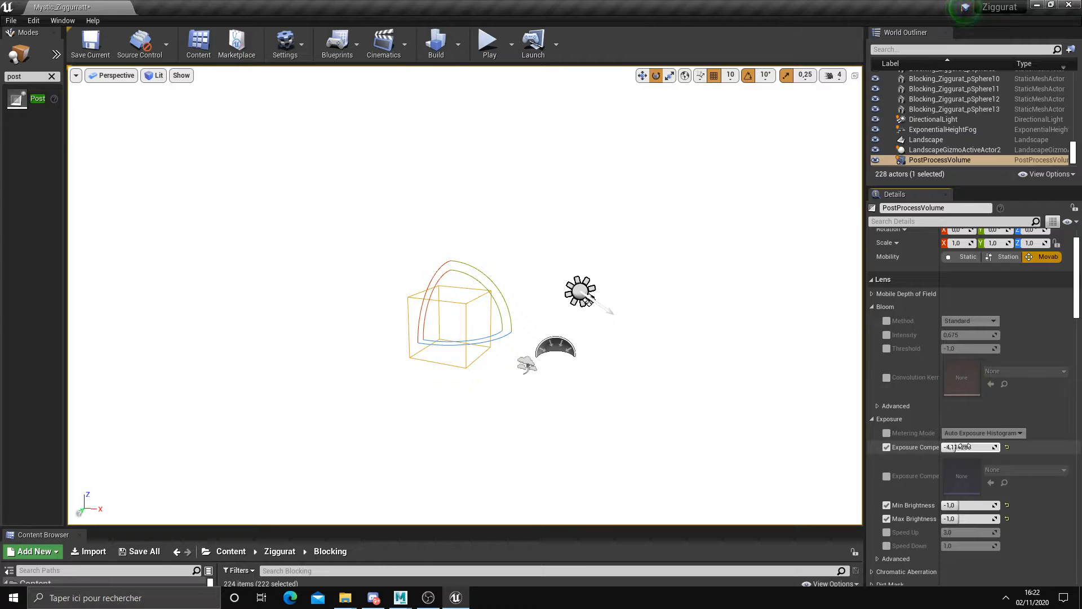
pyautogui.moveTo(976, 447); pyautogui.dragTo(953, 447)
pyautogui.click(887, 446)
pyautogui.click(886, 446)
pyautogui.click(887, 446)
pyautogui.moveTo(789, 406); pyautogui.dragTo(676, 401, button='right')
pyautogui.moveTo(547, 369); pyautogui.dragTo(857, 452, button='right')
# - Try the Manual metering mode in the volume's Exposure settings with different Exposure Compensation values, and turn both overrides off
pyautogui.click(886, 433)
pyautogui.click(981, 433)
pyautogui.click(964, 448)
pyautogui.click(957, 458)
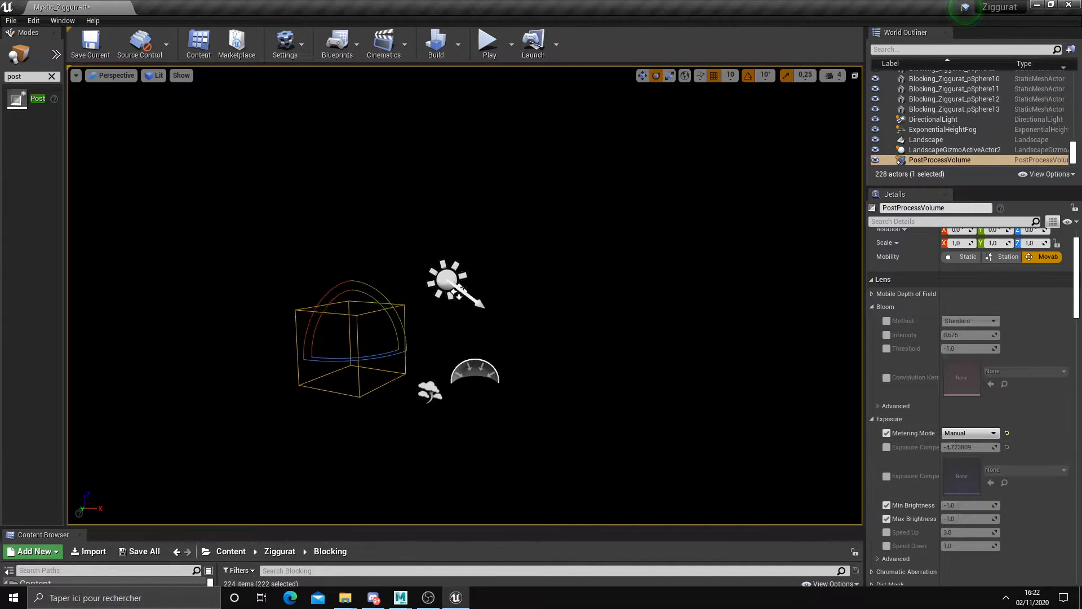
pyautogui.click(886, 447)
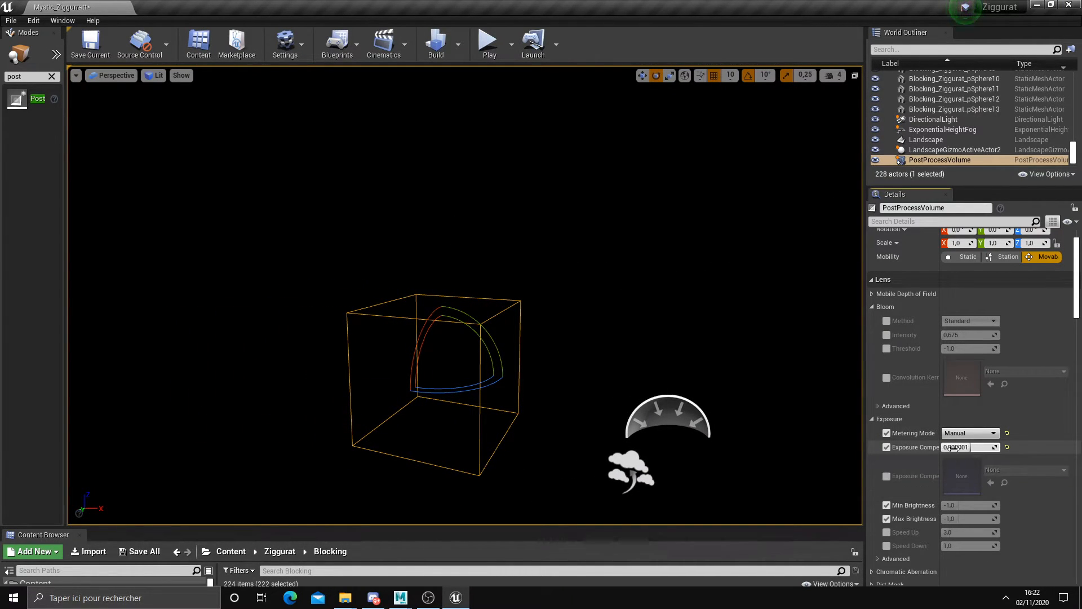
pyautogui.click(887, 447)
pyautogui.click(886, 432)
# - Delete the post process volume from the level and widen the Modes area
pyautogui.moveTo(604, 375); pyautogui.dragTo(78, 134, button='right')
pyautogui.press('Delete')
pyautogui.press('s')
pyautogui.moveTo(65, 135); pyautogui.dragTo(126, 99)
# - Search the placeable actors for "came", place a Camera above the water and raise it slightly
pyautogui.write('came')
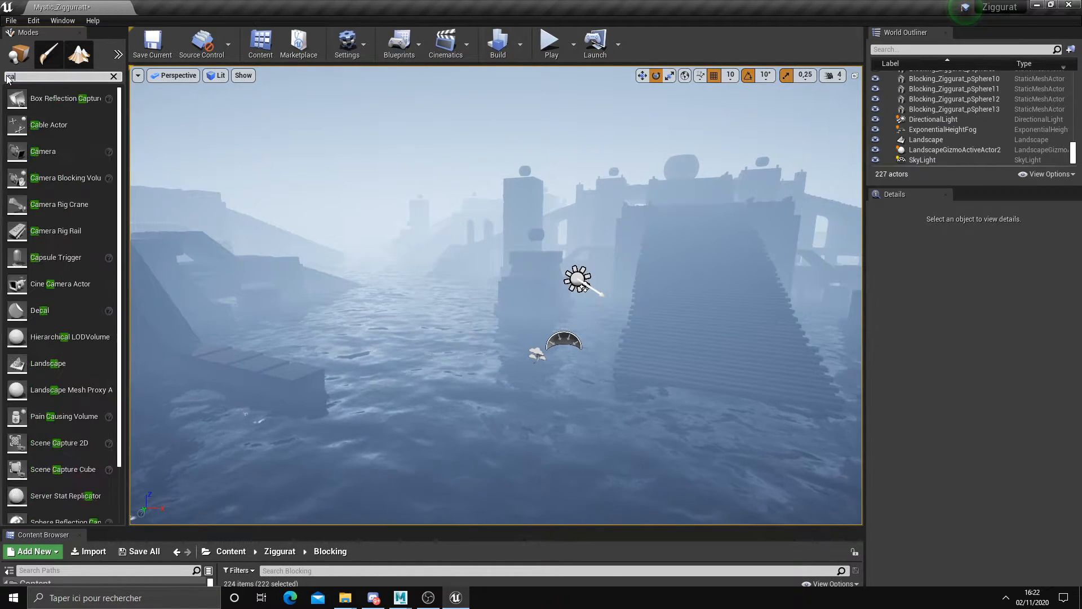
pyautogui.moveTo(42, 98); pyautogui.dragTo(468, 338)
pyautogui.press('w')
pyautogui.moveTo(473, 287)
pyautogui.mouseDown(button='right')
pyautogui.moveTo(272, 188)
pyautogui.moveTo(473, 287)
pyautogui.mouseUp(button='right')
pyautogui.moveTo(515, 334); pyautogui.dragTo(515, 313)
# - Pilot the placed CameraActor in the viewport and aim it at the towers and stairs
pyautogui.click(185, 78)
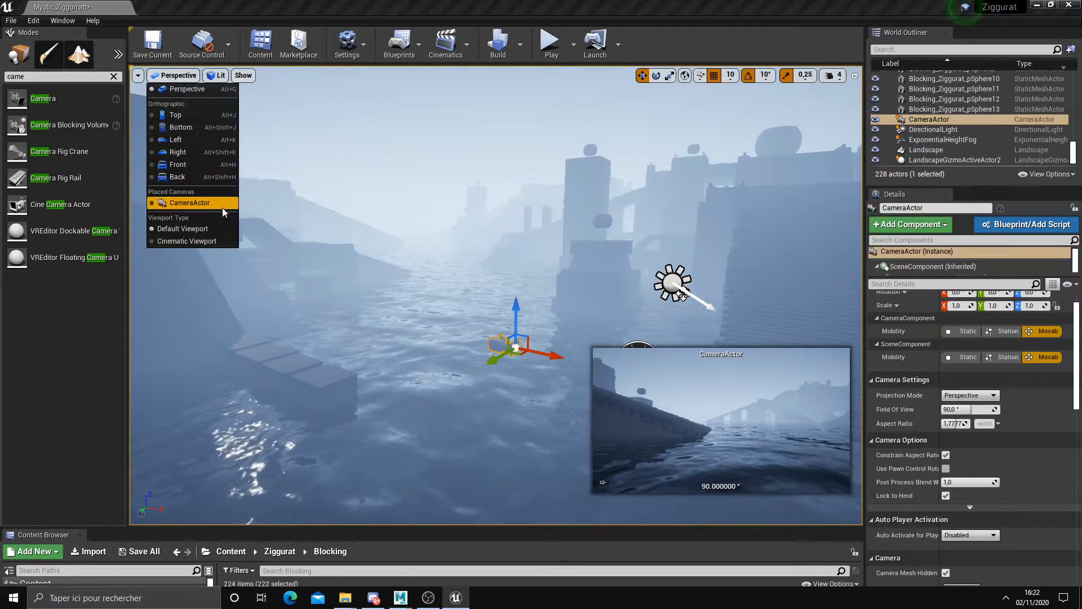
pyautogui.click(226, 207)
pyautogui.moveTo(429, 270); pyautogui.dragTo(129, 285, button='right')
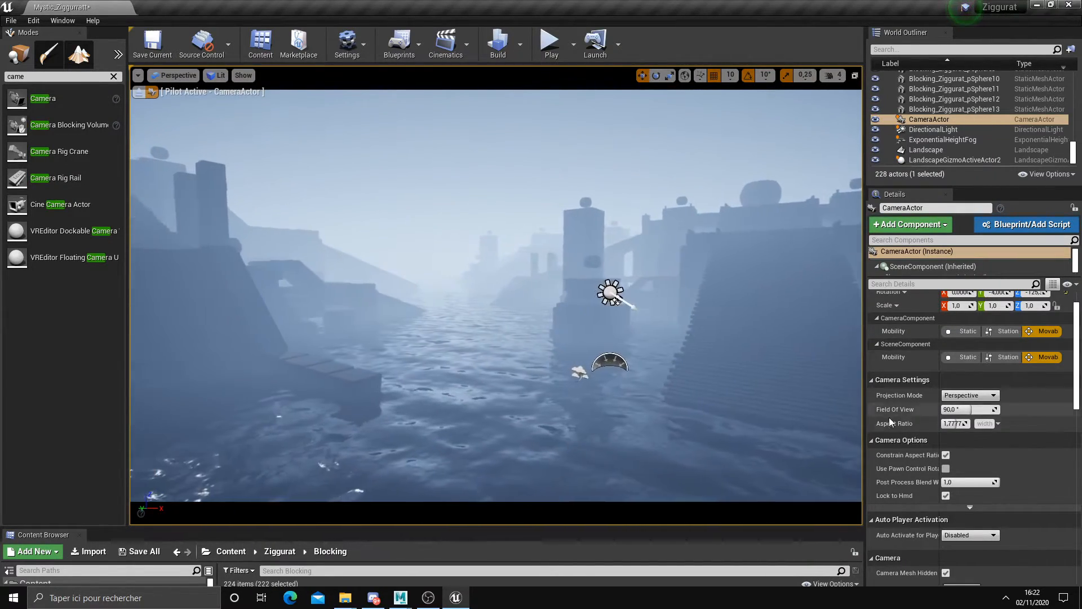
# - Enable Exposure Compensation in the camera's Post Process lens settings and lower it to about -1.22
pyautogui.scroll(-10, 932, 435)
pyautogui.click(880, 365)
pyautogui.scroll(-1, 891, 384)
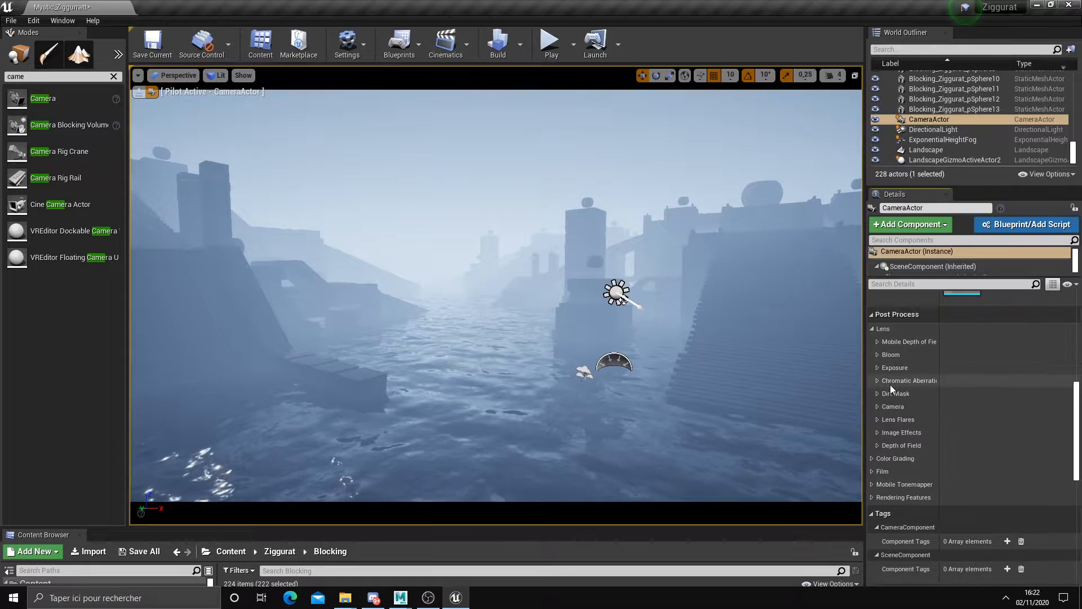
pyautogui.moveTo(961, 396)
pyautogui.mouseDown()
pyautogui.moveTo(977, 395)
pyautogui.moveTo(955, 395)
pyautogui.mouseUp()
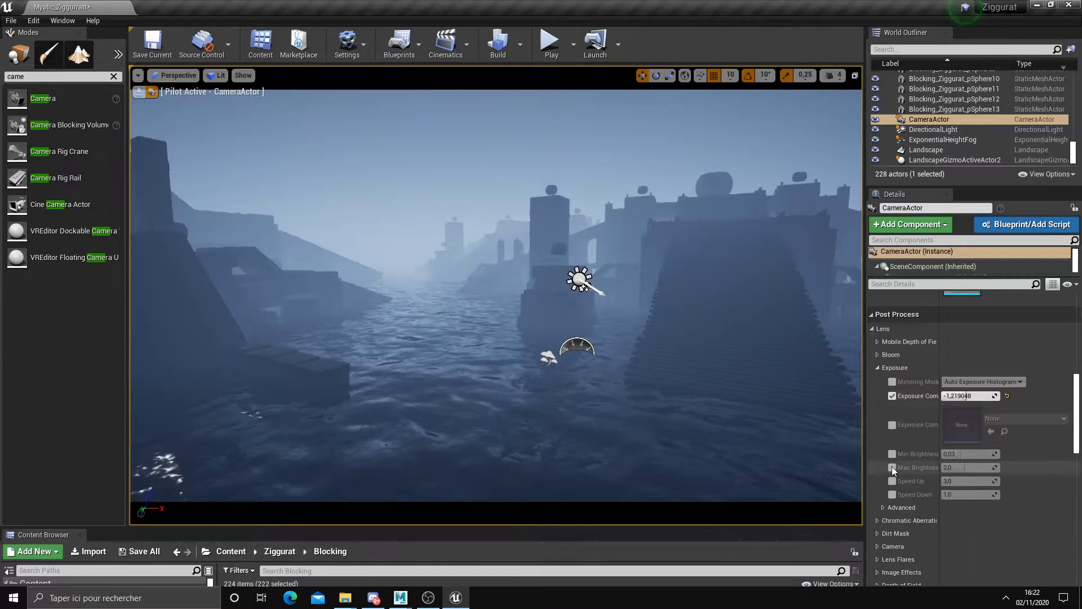
# - Set the camera's exposure Min Brightness and Max Brightness both to 1
pyautogui.write('1')
pyautogui.click(960, 467)
pyautogui.write('1')
# - Raise the camera's Exposure Compensation to about 0.61 and on to about 1.07 while checking the view of the stairs
pyautogui.moveTo(965, 397); pyautogui.dragTo(969, 397)
pyautogui.moveTo(678, 353); pyautogui.dragTo(693, 356, button='right')
pyautogui.scroll(4, 679, 353)
pyautogui.scroll(-3, 704, 370)
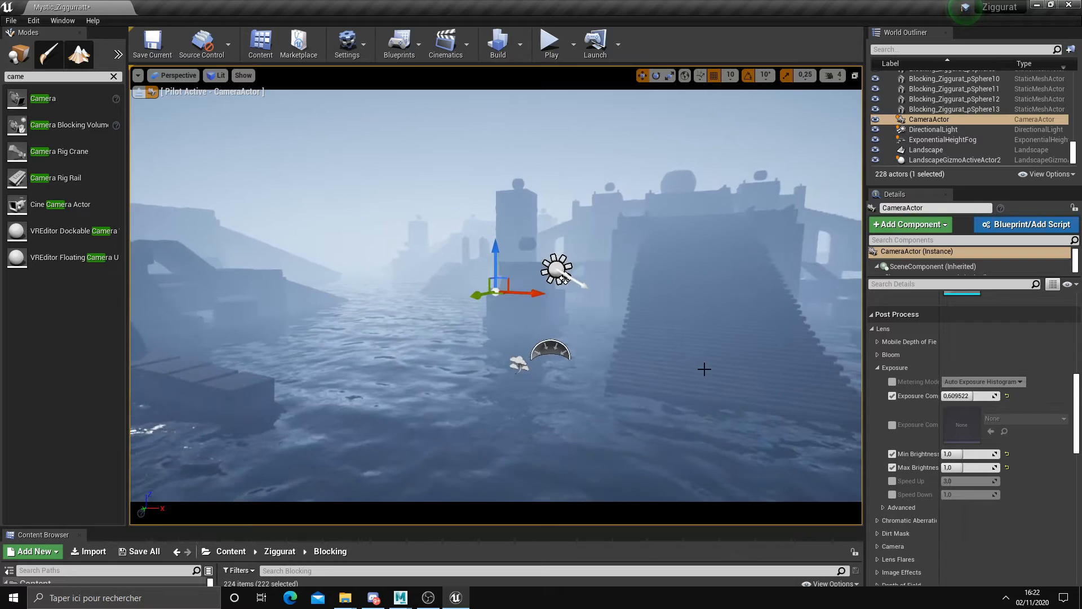
pyautogui.scroll(4, 683, 362)
pyautogui.scroll(-2, 614, 353)
pyautogui.moveTo(967, 396); pyautogui.dragTo(971, 395)
pyautogui.moveTo(634, 362); pyautogui.dragTo(652, 354, button='right')
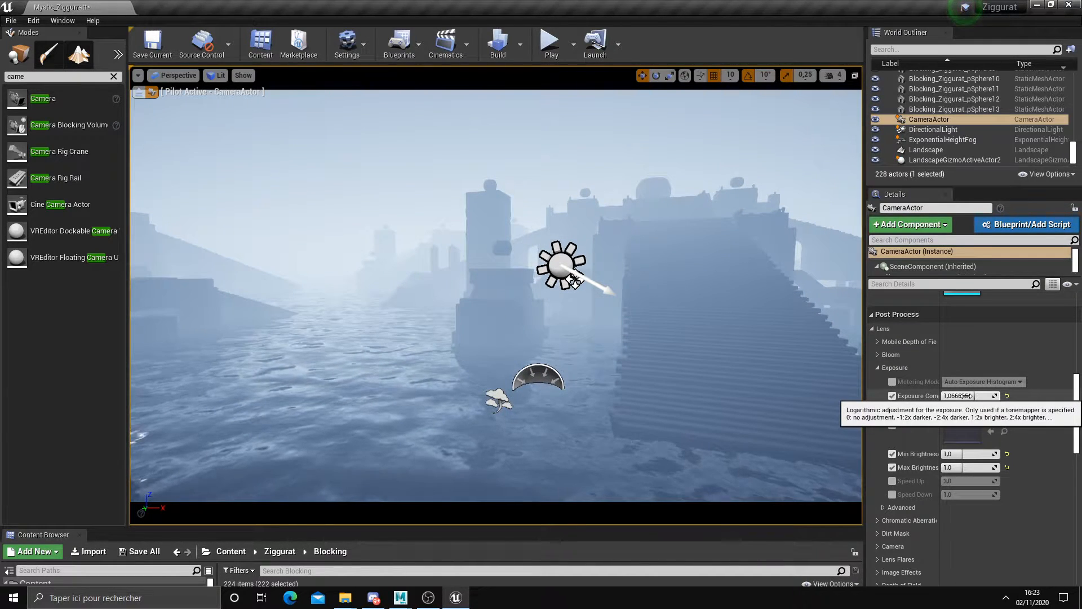
# - Test the camera's Exposure Compensation at about -1.07 and 0.15, and delete the camera from the level
pyautogui.moveTo(967, 396)
pyautogui.mouseDown()
pyautogui.moveTo(953, 396)
pyautogui.moveTo(964, 395)
pyautogui.mouseUp()
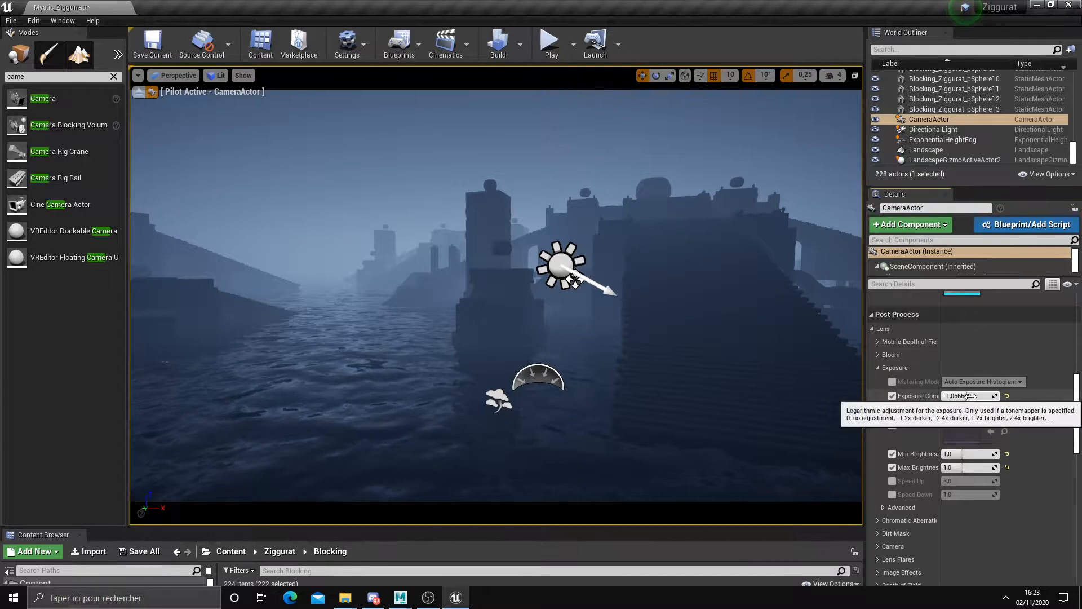
pyautogui.moveTo(967, 395); pyautogui.dragTo(971, 395)
pyautogui.moveTo(680, 354)
pyautogui.mouseDown(button='right')
pyautogui.moveTo(694, 354)
pyautogui.moveTo(671, 355)
pyautogui.mouseUp(button='right')
pyautogui.scroll(-3, 680, 354)
pyautogui.scroll(2, 680, 354)
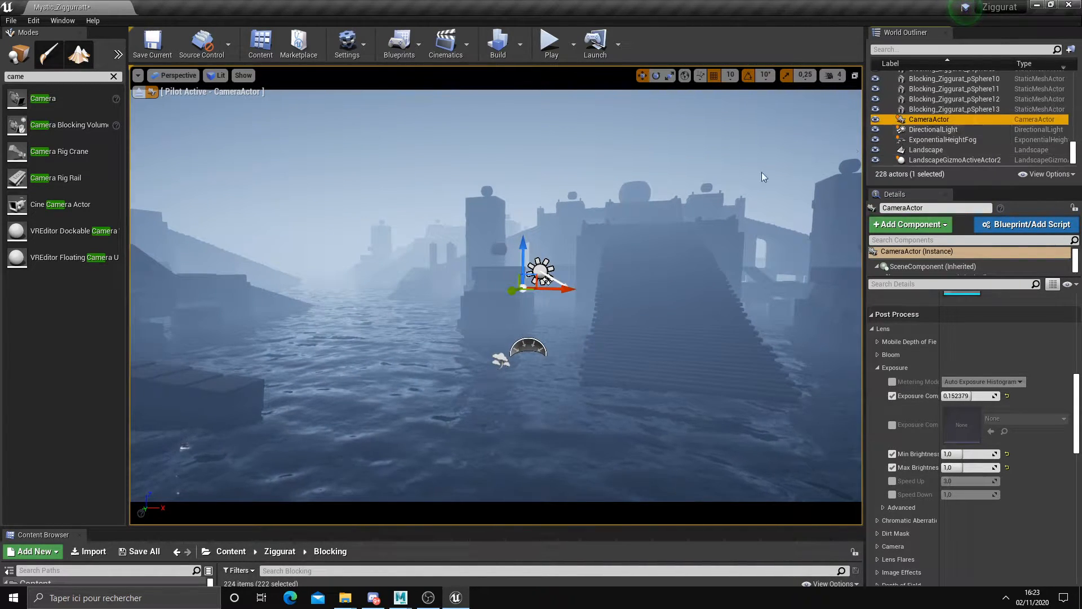
pyautogui.press('Delete')
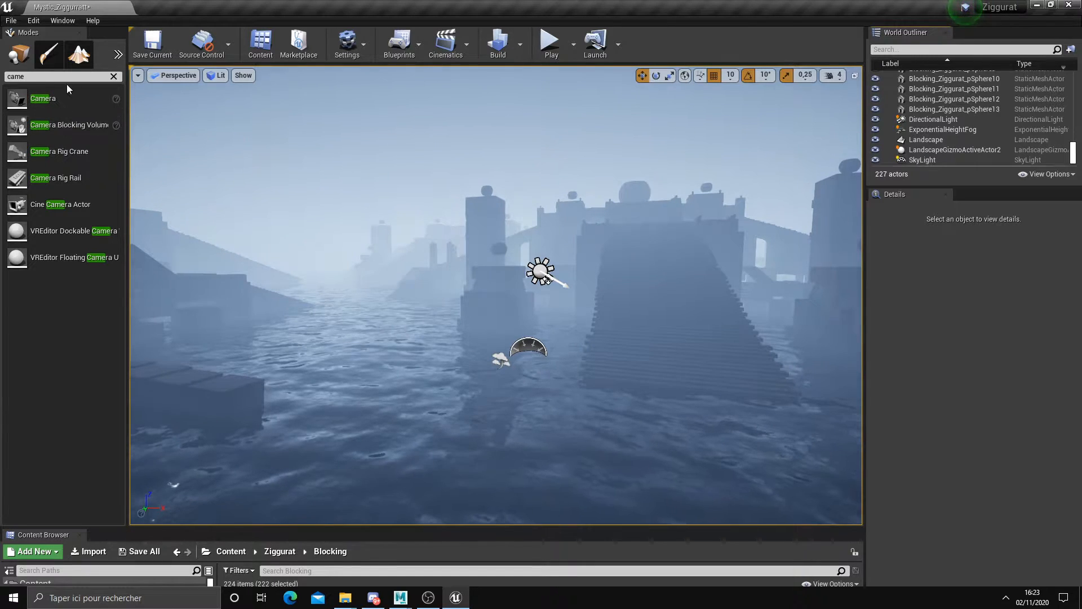
# - Add a Post Process Volume to the level, left of the stairs, and enable its Infinite Extent (Unbound) option
pyautogui.write('post')
pyautogui.moveTo(37, 96); pyautogui.dragTo(378, 330)
pyautogui.scroll(-10, 922, 397)
pyautogui.scroll(4, 909, 404)
pyautogui.scroll(-20, 969, 440)
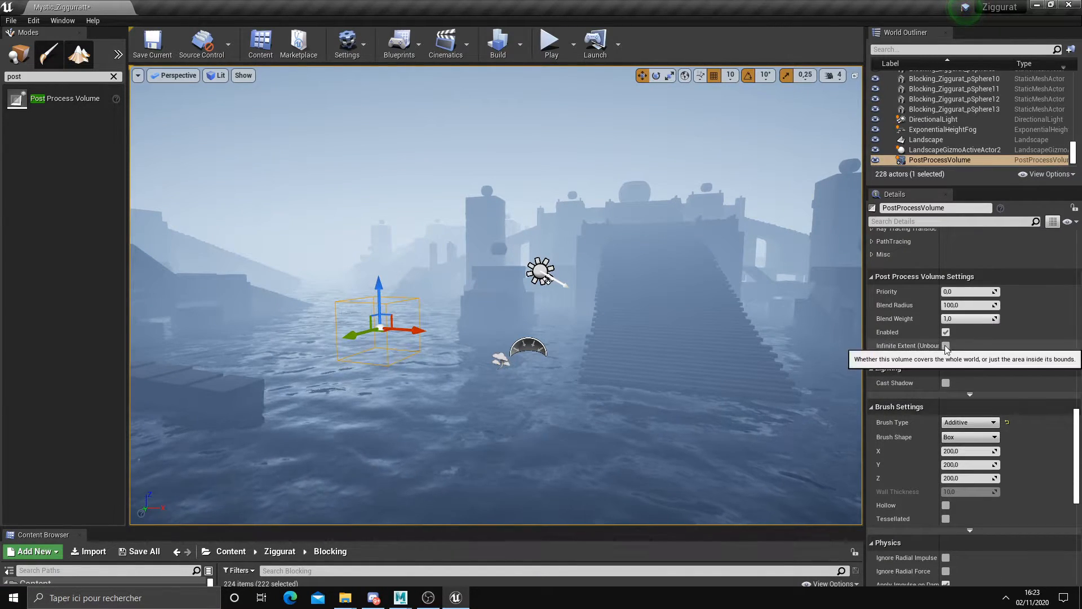
pyautogui.scroll(10, 958, 362)
pyautogui.scroll(9, 932, 404)
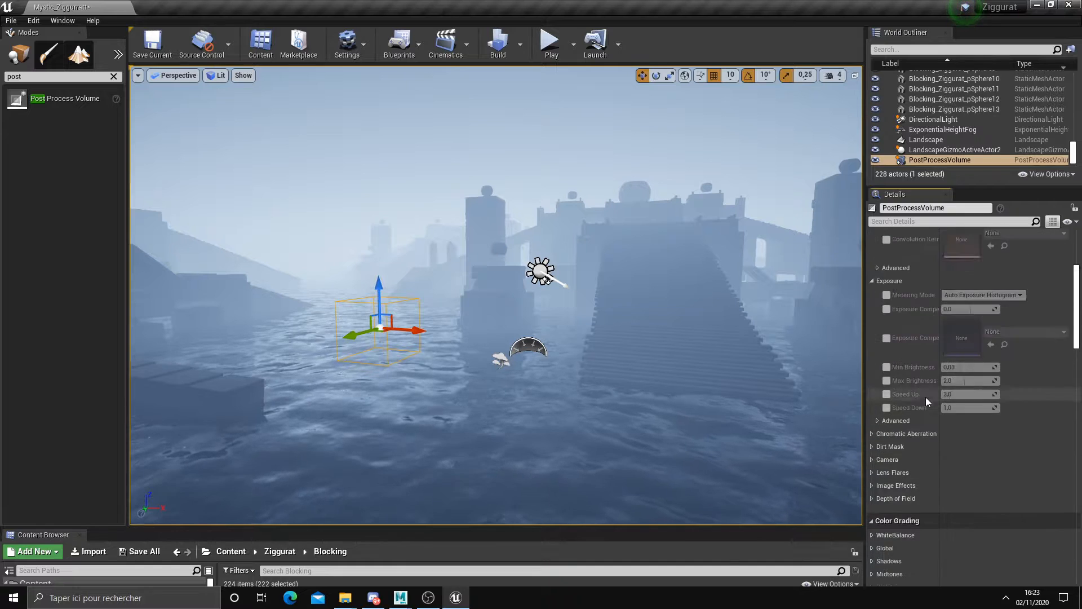
# - Enable the volume's Exposure Compensation, Min Brightness and Max Brightness, testing compensation at about -0.76 and -0.15 and both brightness values at 0
pyautogui.moveTo(960, 363)
pyautogui.mouseDown()
pyautogui.moveTo(930, 363)
pyautogui.moveTo(944, 363)
pyautogui.mouseUp()
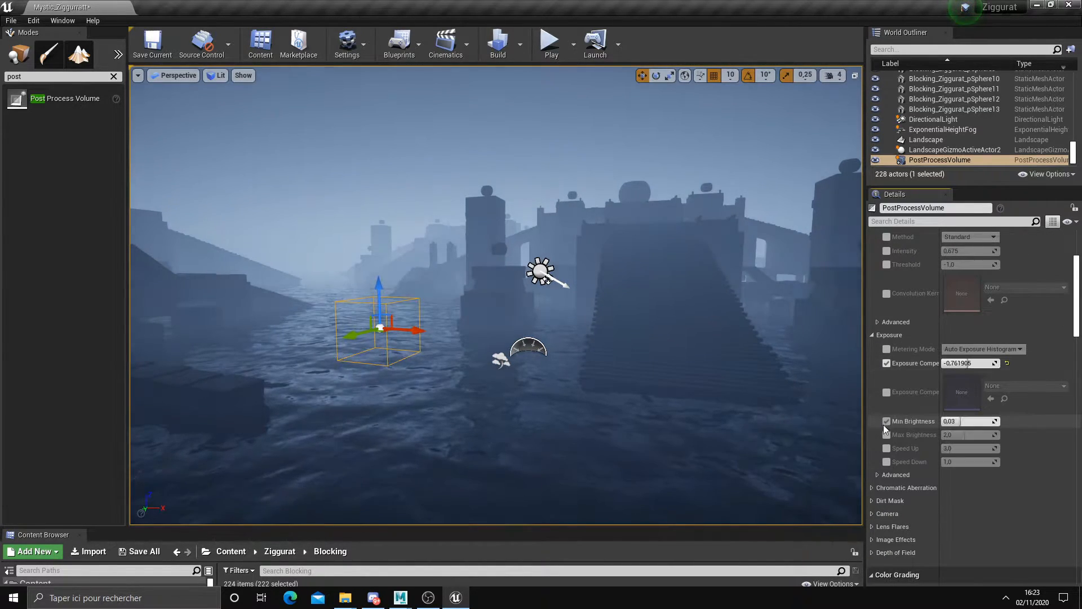
pyautogui.moveTo(962, 434); pyautogui.dragTo(941, 434)
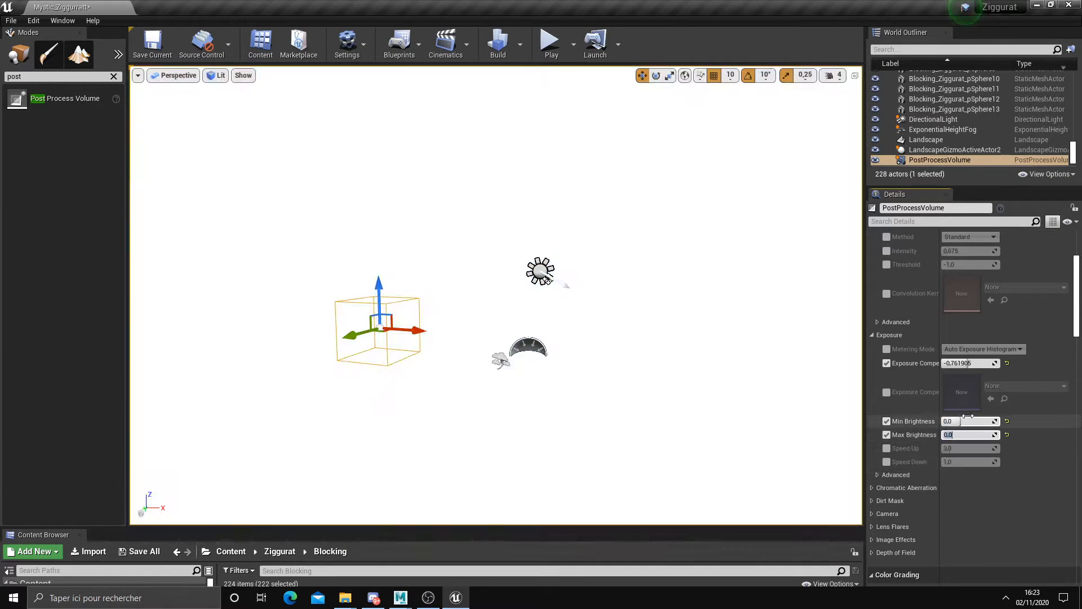
pyautogui.moveTo(970, 363)
pyautogui.mouseDown()
pyautogui.moveTo(986, 363)
pyautogui.moveTo(958, 363)
pyautogui.moveTo(986, 363)
pyautogui.mouseUp()
pyautogui.click(1007, 435)
# - Set the volume's Min Brightness and Max Brightness both to 1 and raise Exposure Compensation to about 0.61
pyautogui.click(963, 421)
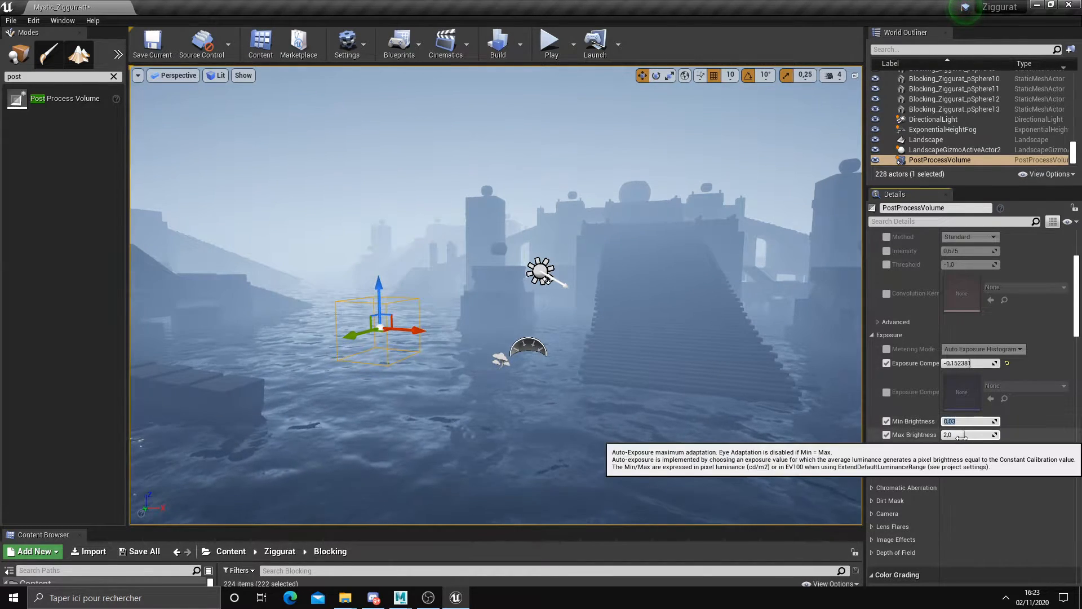
pyautogui.write('1')
pyautogui.click(963, 437)
pyautogui.write('1')
pyautogui.moveTo(970, 363); pyautogui.dragTo(975, 363)
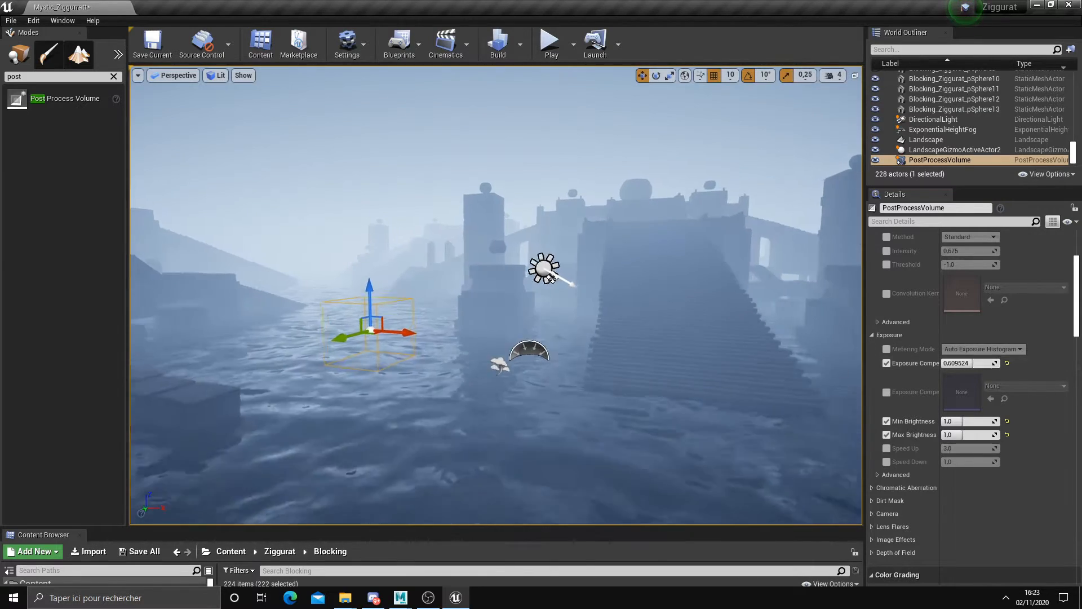
pyautogui.scroll(3, 673, 353)
pyautogui.scroll(-1, 673, 353)
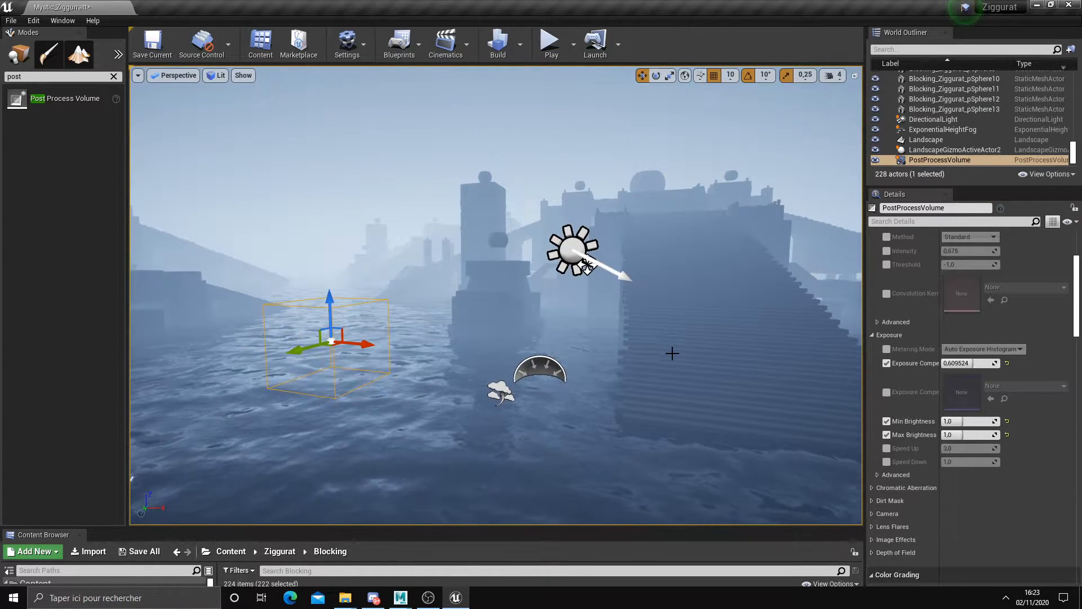
# - Test the volume's Exposure Compensation at about -0.46 while checking the view of the stairs
pyautogui.moveTo(972, 363); pyautogui.dragTo(981, 363)
pyautogui.moveTo(970, 363); pyautogui.dragTo(969, 363)
pyautogui.moveTo(621, 327); pyautogui.dragTo(612, 325, button='right')
pyautogui.press('w')
pyautogui.scroll(-5, 620, 327)
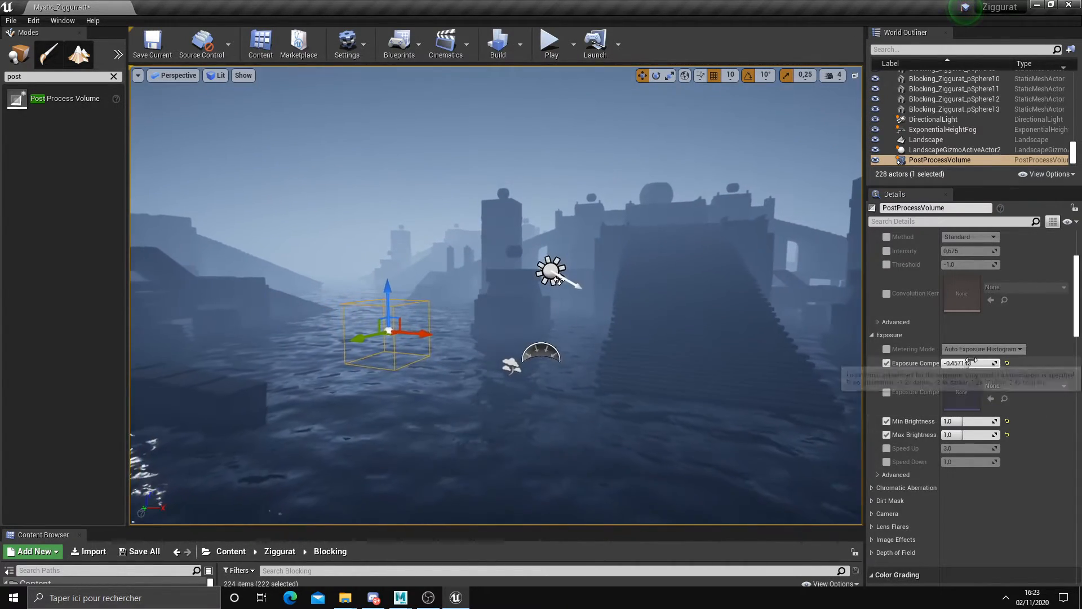
# - Test the volume's Exposure Compensation at about -0.61 and about -0.15 against the water and pillars
pyautogui.moveTo(969, 363); pyautogui.dragTo(964, 364)
pyautogui.press('w')
pyautogui.moveTo(611, 350); pyautogui.dragTo(615, 349, button='right')
pyautogui.press('s')
pyautogui.moveTo(958, 363); pyautogui.dragTo(956, 363)
pyautogui.scroll(5, 512, 345)
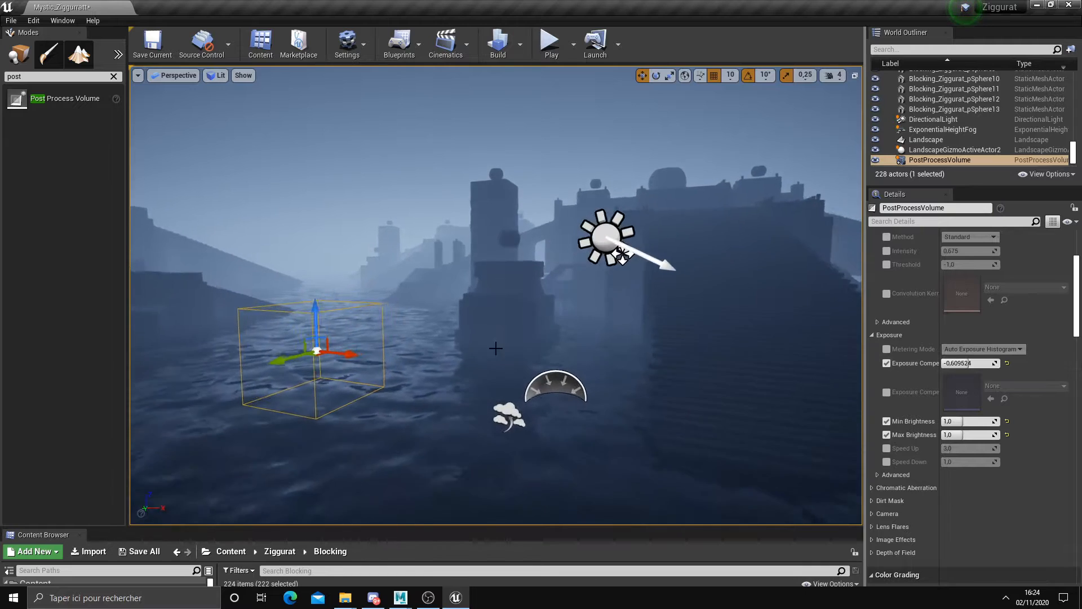
pyautogui.moveTo(512, 345); pyautogui.dragTo(541, 346, button='middle')
pyautogui.moveTo(968, 363); pyautogui.dragTo(969, 363)
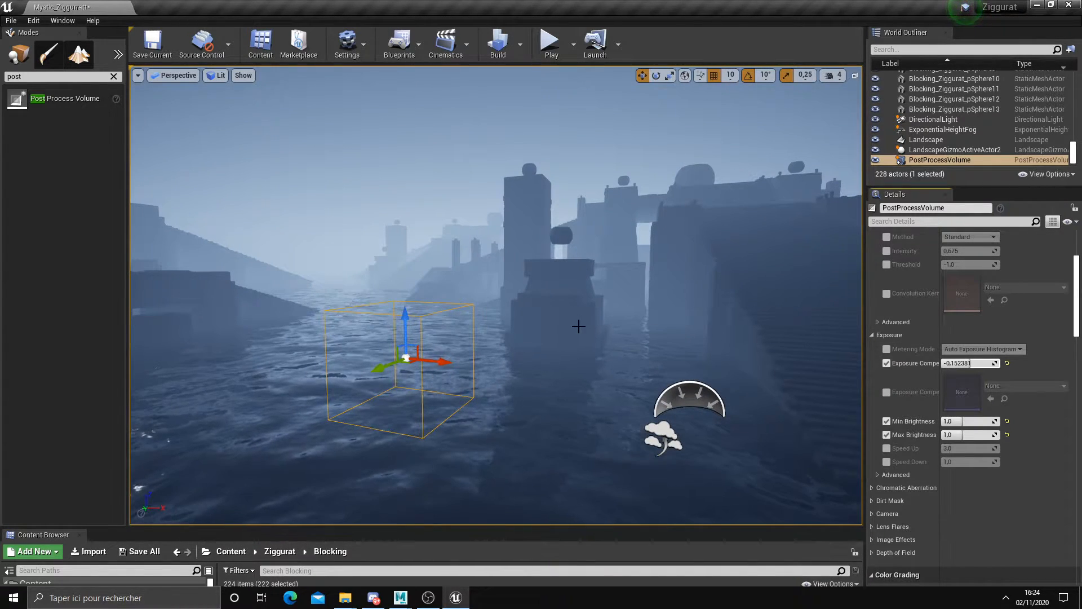
pyautogui.moveTo(581, 328); pyautogui.dragTo(587, 330, button='right')
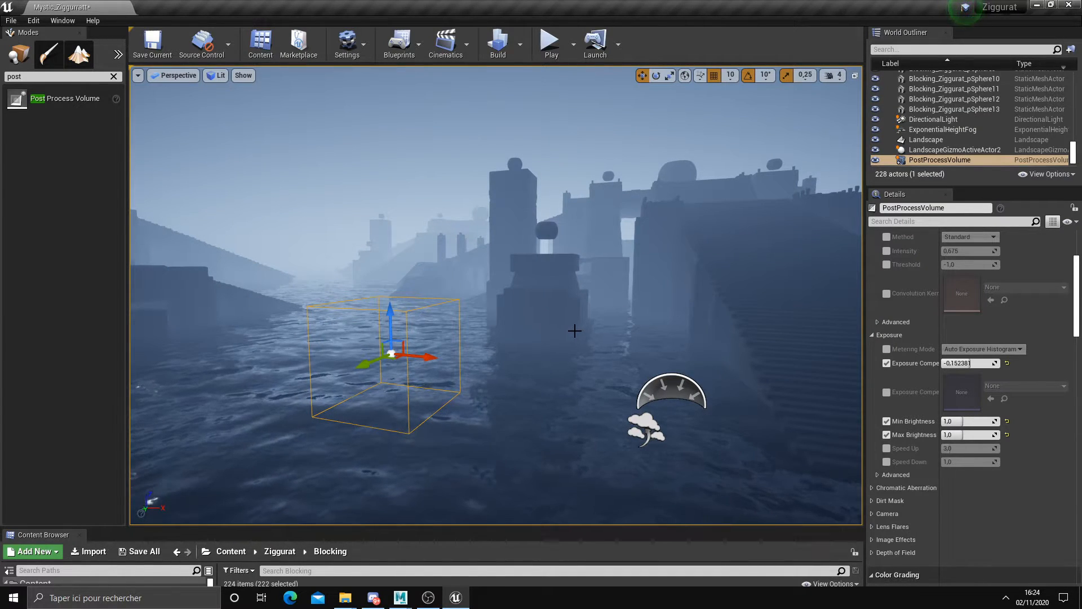
pyautogui.click(113, 77)
pyautogui.write('cam')
pyautogui.moveTo(43, 98); pyautogui.dragTo(504, 338)
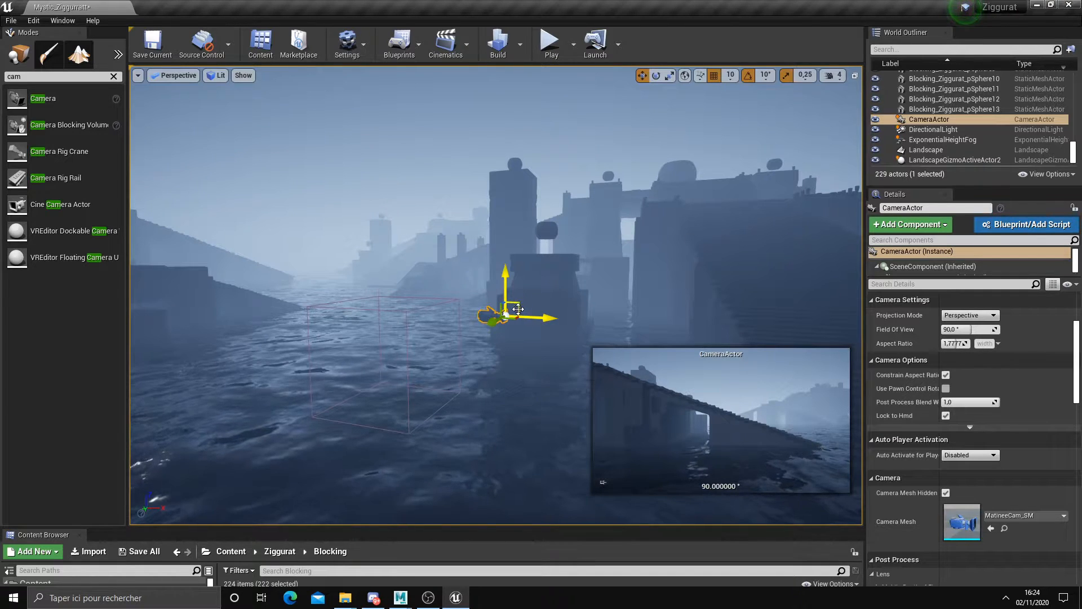
pyautogui.press('Delete')
# - Select the Post Process Volume again and raise its Exposure Compensation to about 0.46
pyautogui.click(434, 305)
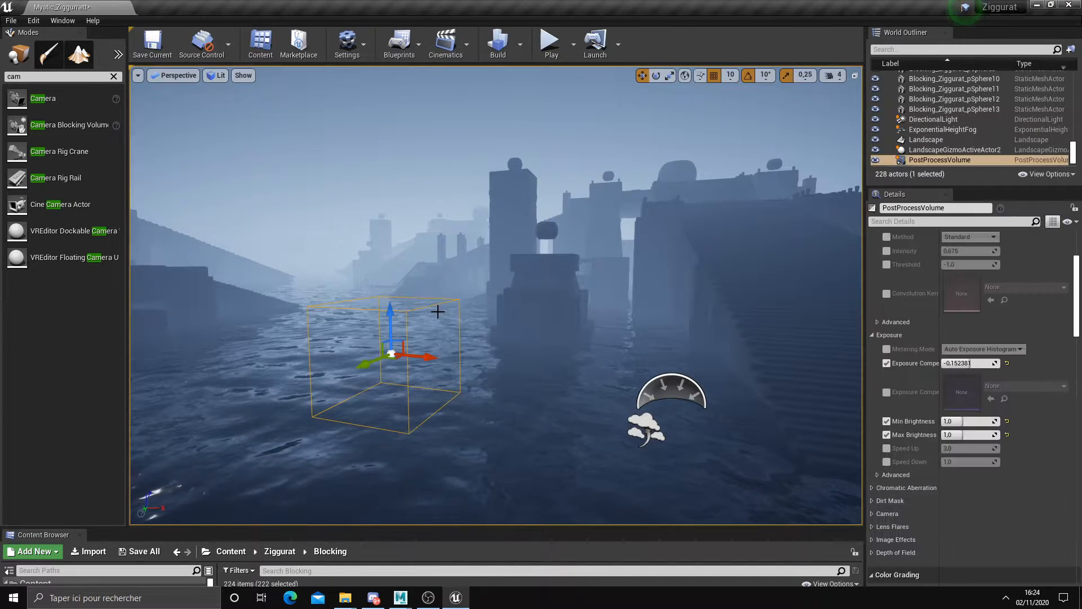
pyautogui.moveTo(969, 363); pyautogui.dragTo(986, 363)
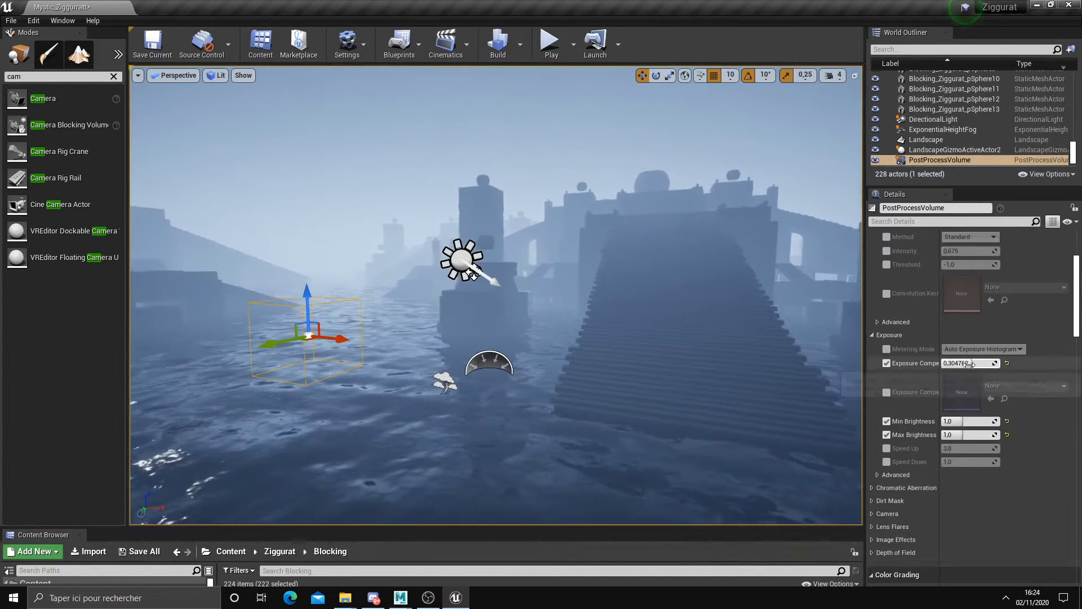
pyautogui.moveTo(967, 363); pyautogui.dragTo(967, 363)
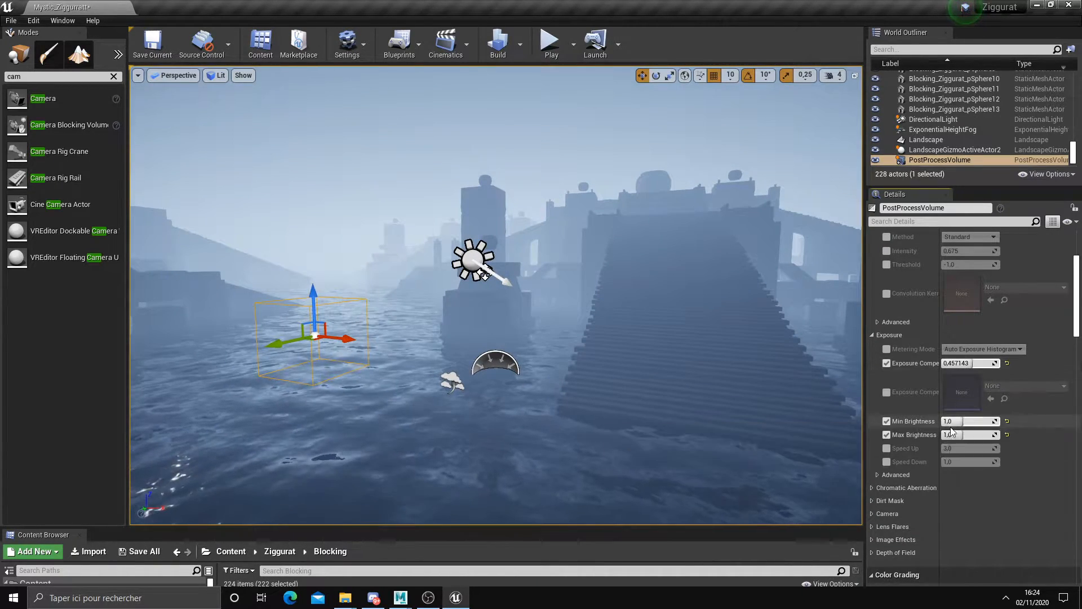
pyautogui.press('w')
pyautogui.moveTo(697, 427); pyautogui.dragTo(700, 427, button='right')
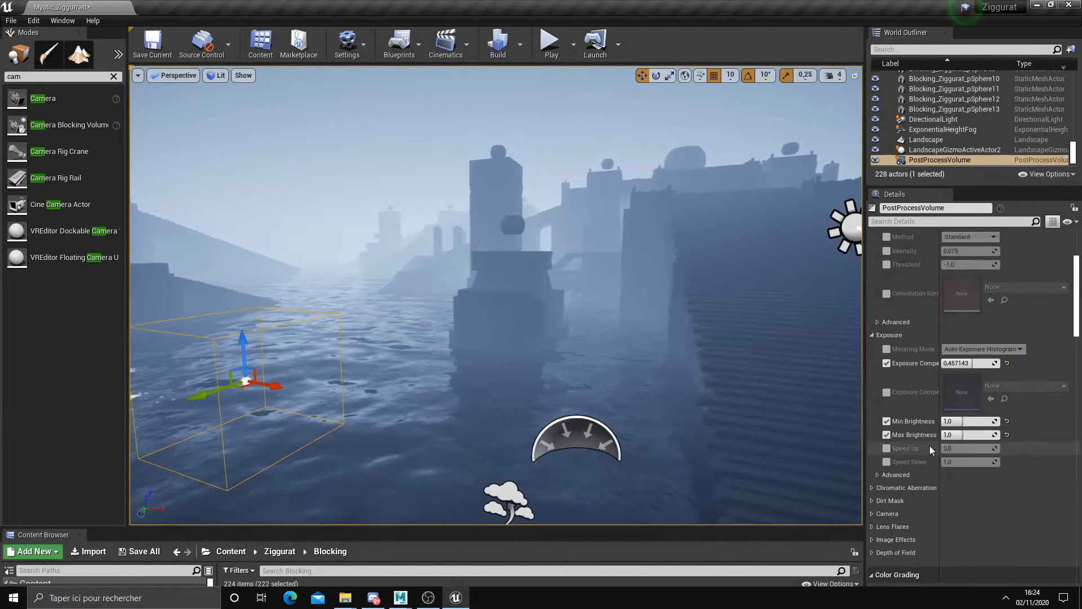
# - Enable the volume's Chromatic Aberration Intensity and test it at about 3.67 on the stairs and pillars
pyautogui.scroll(-2, 904, 475)
pyautogui.click(874, 451)
pyautogui.moveTo(789, 445); pyautogui.dragTo(790, 445, button='right')
pyautogui.press('s')
pyautogui.press('w')
pyautogui.click(886, 465)
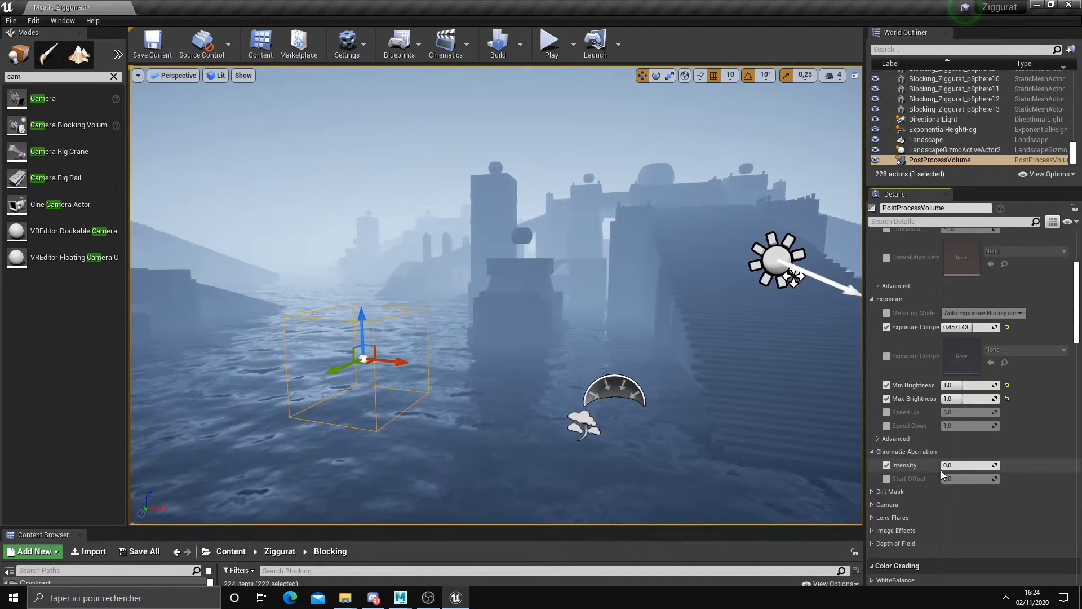
pyautogui.moveTo(963, 465); pyautogui.dragTo(983, 465)
pyautogui.press('w')
pyautogui.moveTo(801, 456)
pyautogui.mouseDown(button='right')
pyautogui.moveTo(834, 448)
pyautogui.moveTo(811, 445)
pyautogui.mouseUp(button='right')
pyautogui.press('s')
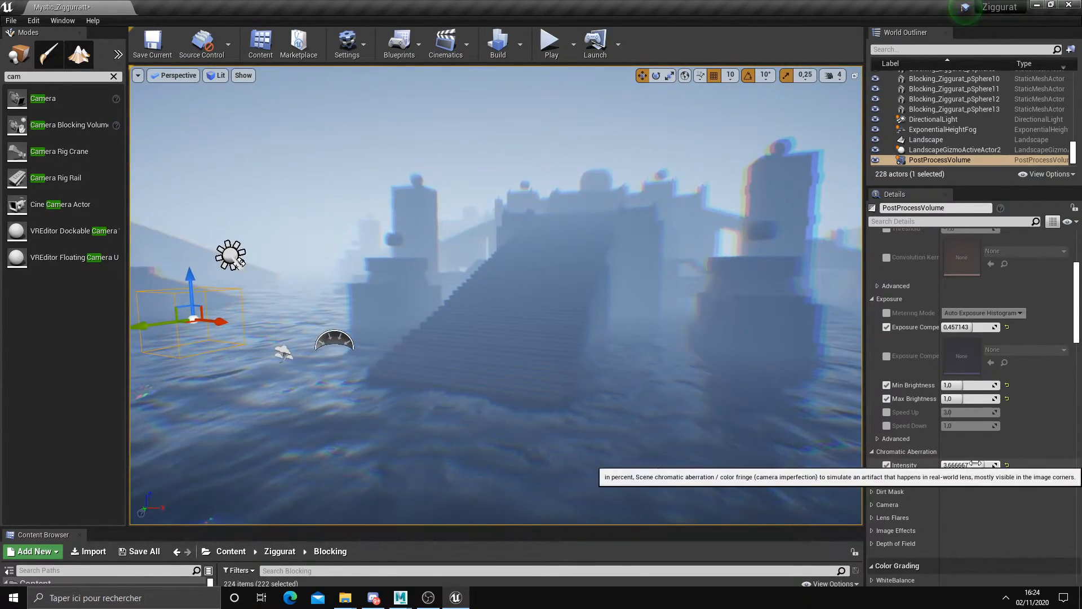
# - Set the volume's Chromatic Aberration Intensity to 0.2
pyautogui.moveTo(975, 463); pyautogui.dragTo(958, 463)
pyautogui.click(961, 465)
pyautogui.write('0')
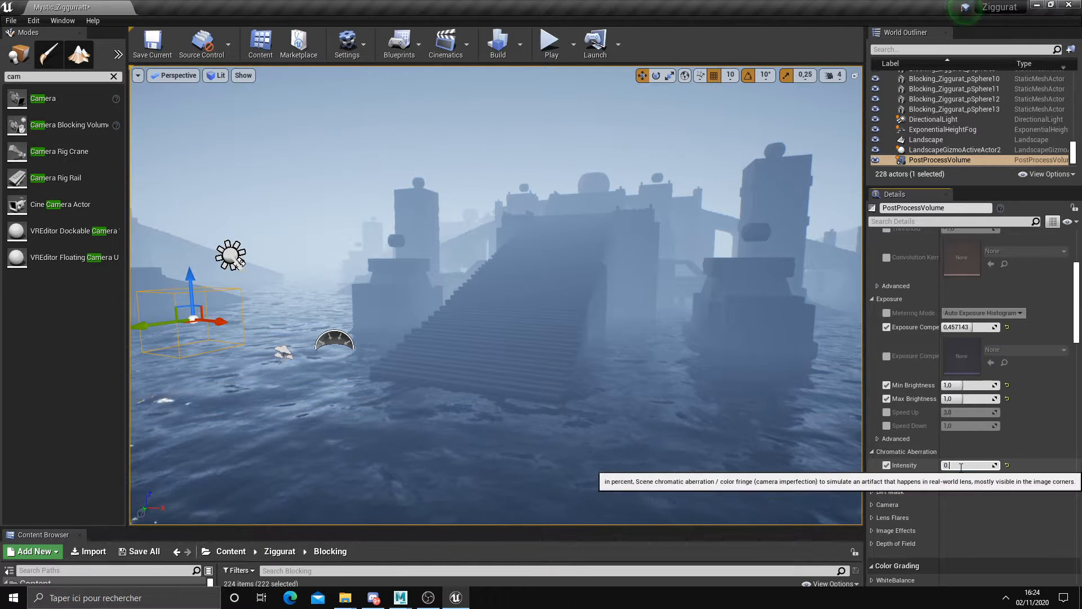
pyautogui.write(',2')
pyautogui.press('Return')
# - Enable the White Balance Temp in the volume's Color Grading settings and lower it to about 6114
pyautogui.scroll(-3, 908, 482)
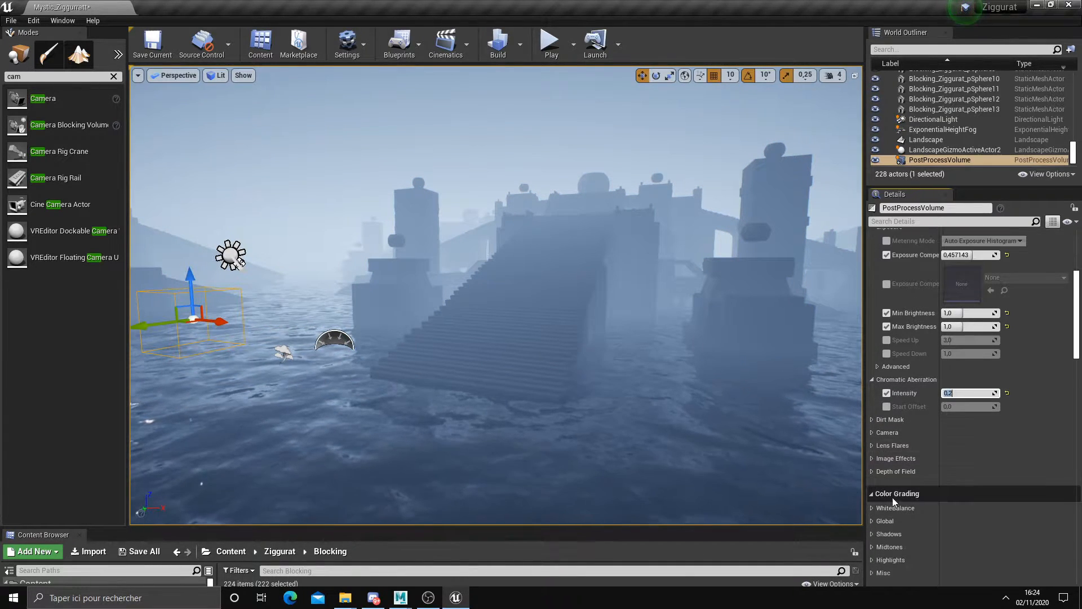
pyautogui.click(894, 503)
pyautogui.scroll(-2, 879, 485)
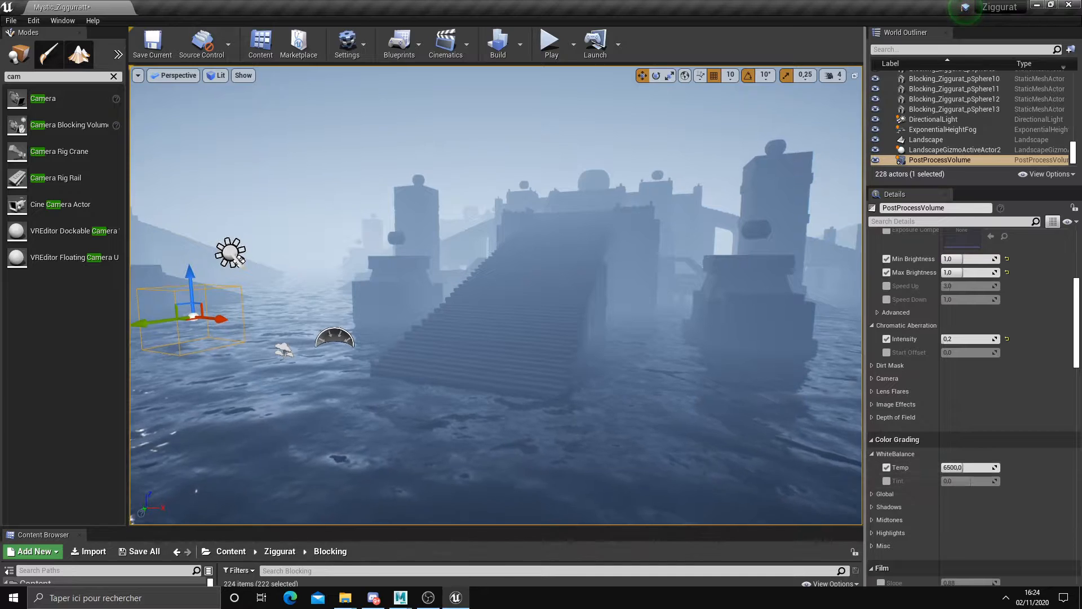
pyautogui.press('a')
pyautogui.moveTo(973, 468); pyautogui.dragTo(962, 467)
pyautogui.press('s')
pyautogui.press('w')
pyautogui.press('s')
pyautogui.moveTo(712, 427); pyautogui.dragTo(713, 409, button='right')
pyautogui.press('w')
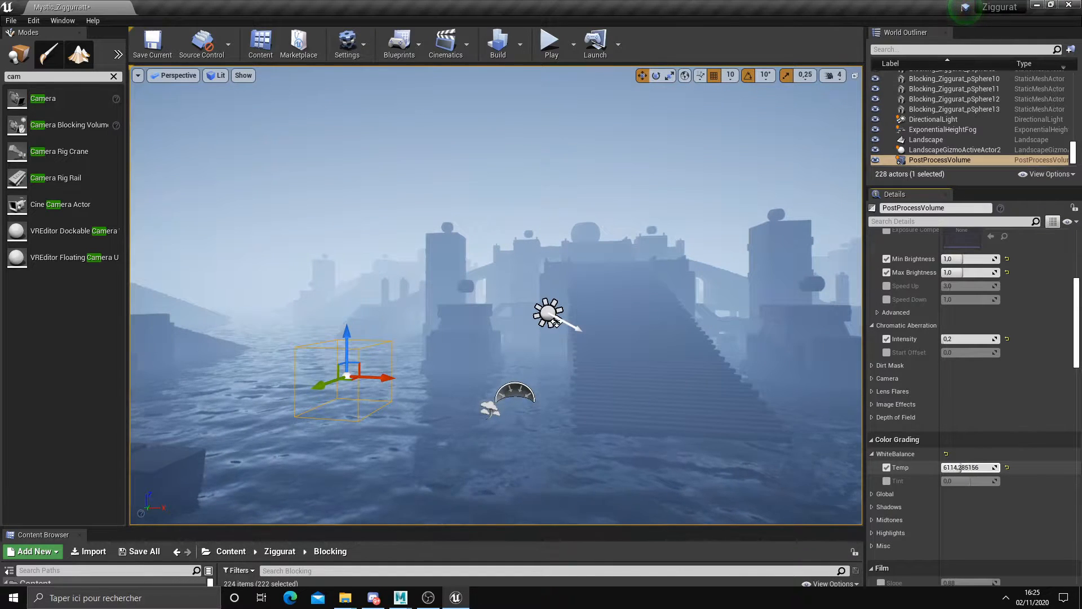
# - Try the White Balance Temp at about 5600 and settle it at about 5986 while checking the scene
pyautogui.press('w')
pyautogui.moveTo(704, 440); pyautogui.dragTo(699, 443, button='right')
pyautogui.press('s')
pyautogui.moveTo(960, 467); pyautogui.dragTo(958, 467)
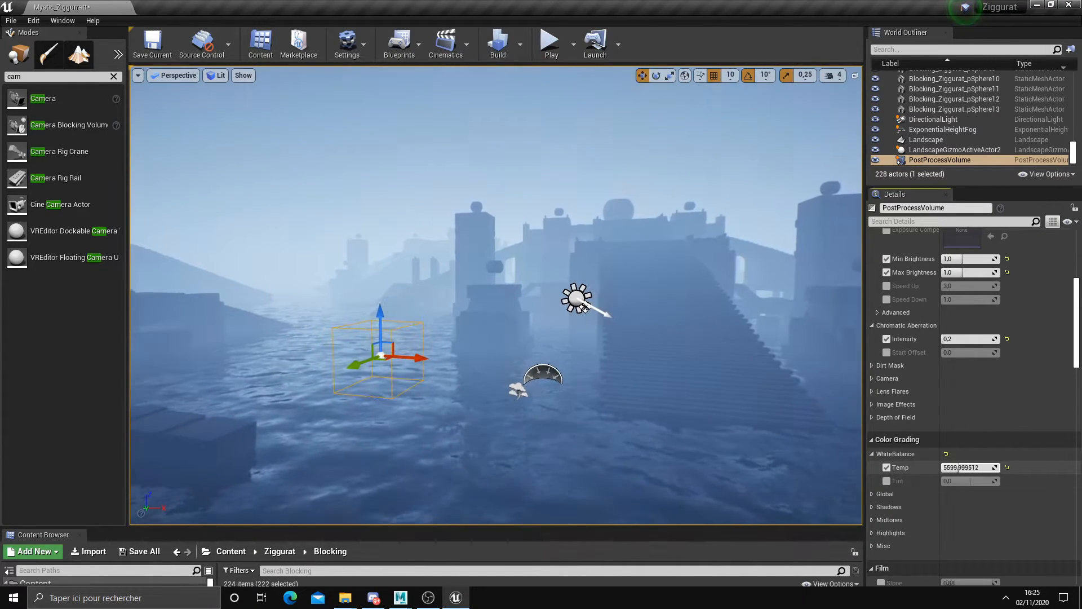
pyautogui.press('w')
pyautogui.moveTo(755, 396); pyautogui.dragTo(785, 401, button='right')
pyautogui.press('s')
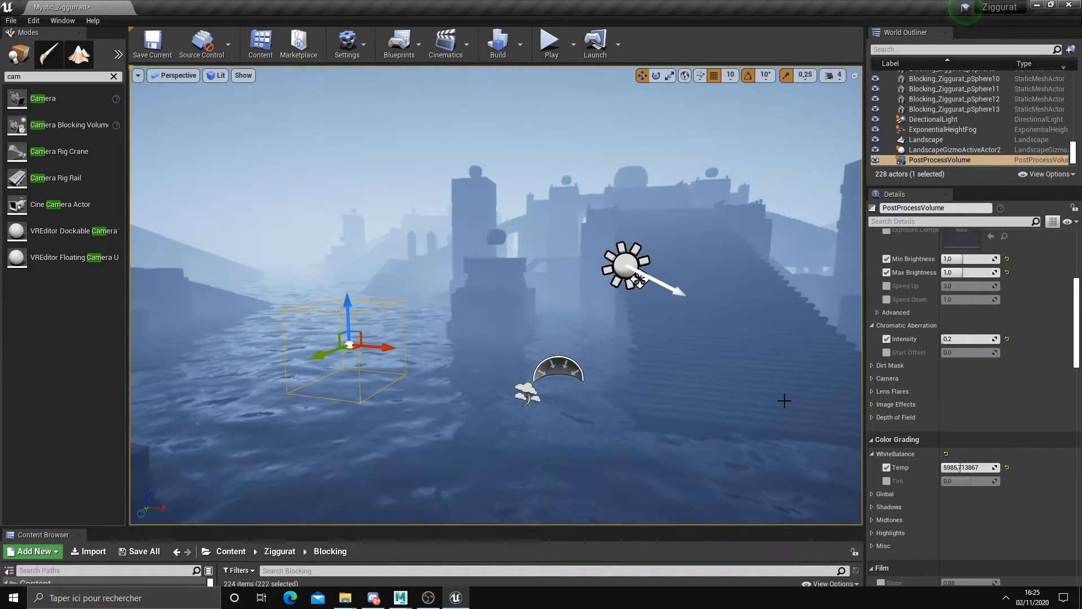
# - Enable the volume's Bloom Intensity and set it to about 1.06
pyautogui.scroll(2, 896, 368)
pyautogui.scroll(8, 885, 312)
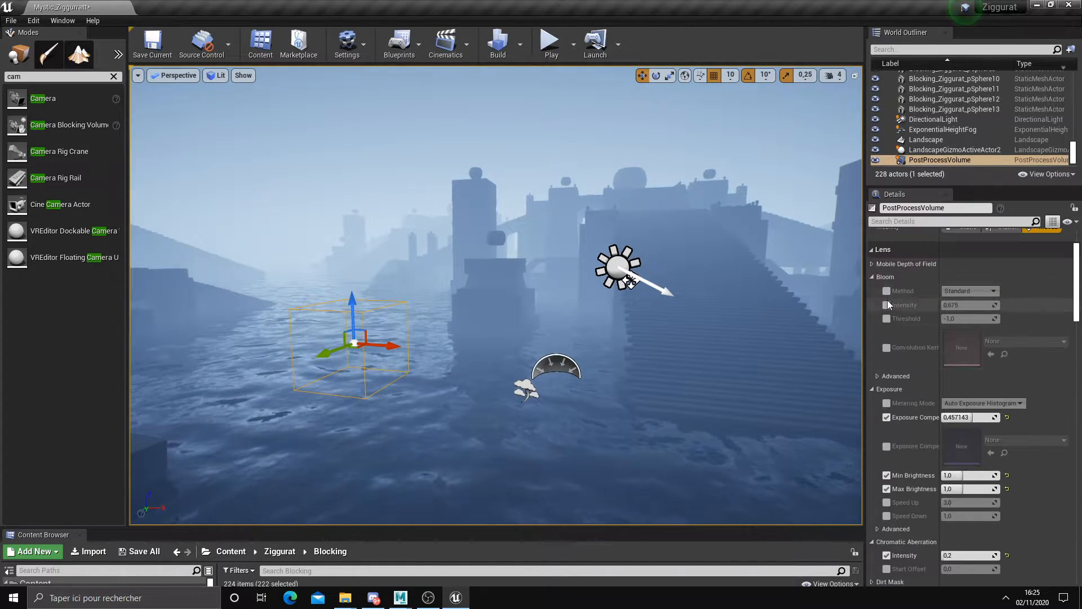
pyautogui.moveTo(953, 305); pyautogui.dragTo(948, 306)
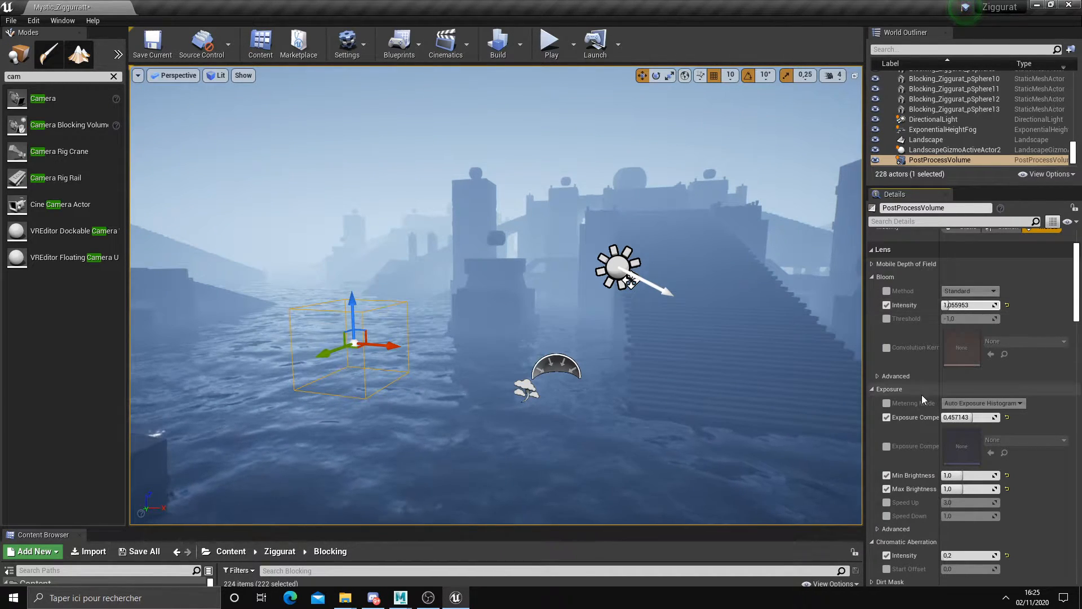
pyautogui.scroll(2, 924, 397)
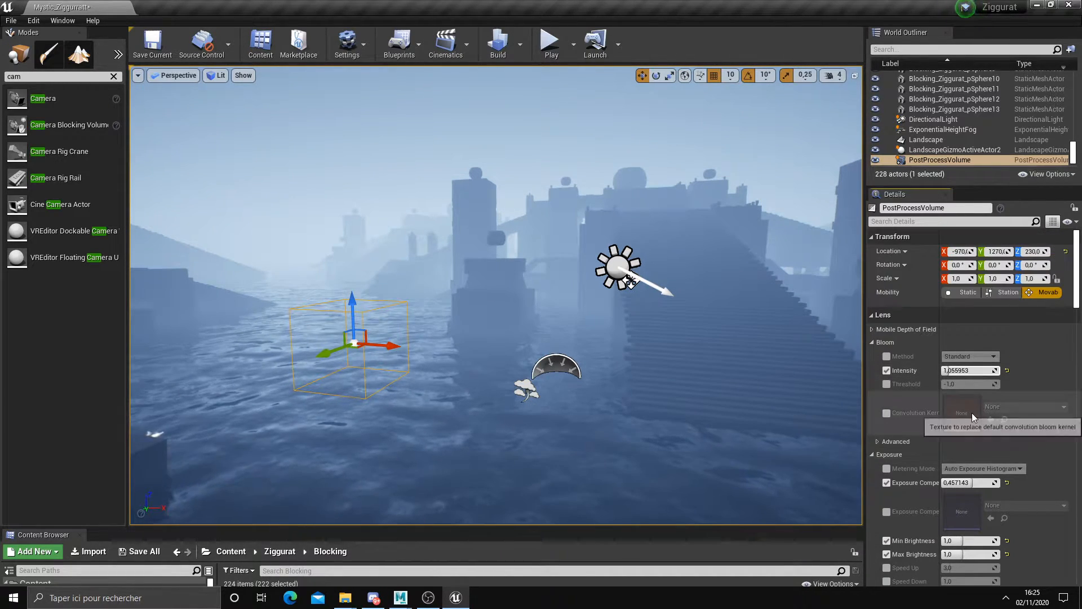
# - Rotate the directional light around Z to about 35.45° so it lights the water from a new angle
pyautogui.click(622, 271)
pyautogui.moveTo(751, 336); pyautogui.dragTo(695, 351, button='right')
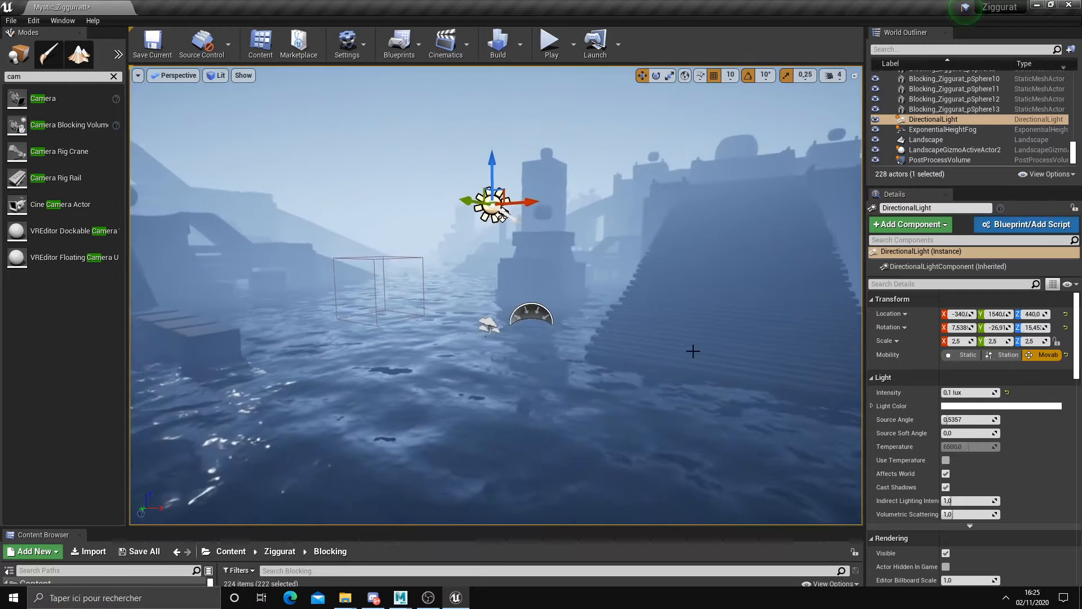
pyautogui.press('e')
pyautogui.moveTo(632, 321); pyautogui.dragTo(629, 324, button='right')
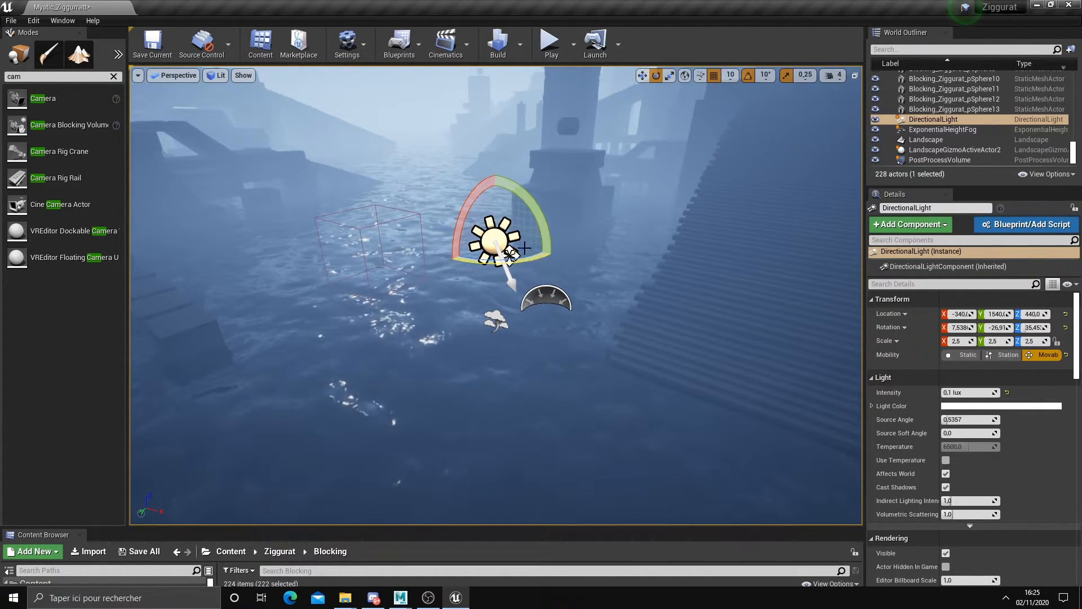
# - Set the directional light's Intensity to 1 lux
pyautogui.click(962, 393)
pyautogui.write('1')
pyautogui.press('Return')
pyautogui.moveTo(723, 348)
pyautogui.mouseDown(button='right')
pyautogui.moveTo(720, 360)
pyautogui.moveTo(723, 344)
pyautogui.mouseUp(button='right')
# - Try the directional light's Intensity at 10 lux and return it to 1 lux
pyautogui.click(963, 392)
pyautogui.write('10')
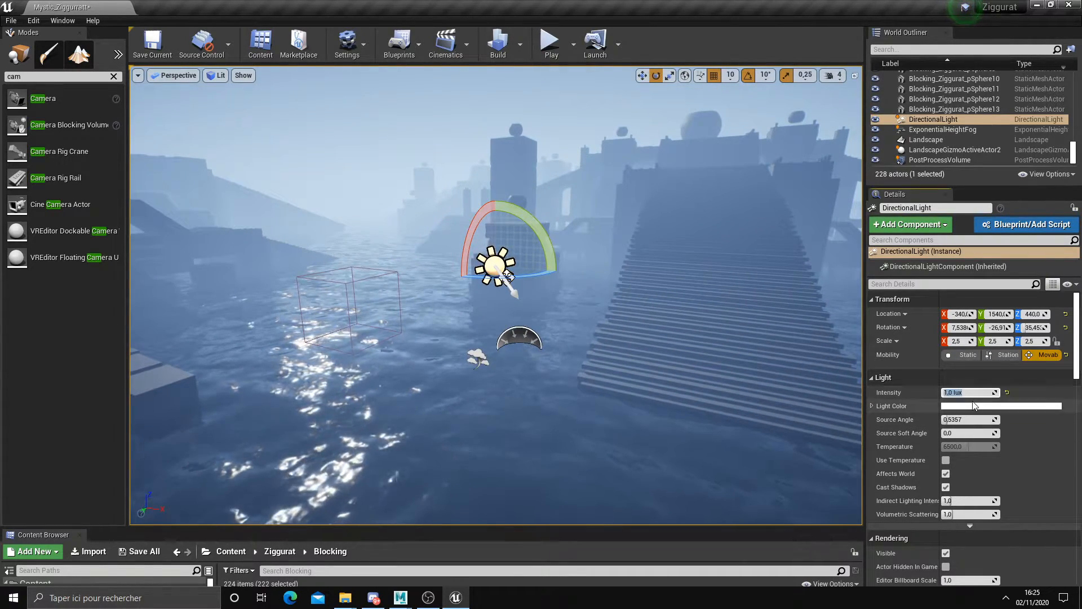
pyautogui.press('Return')
pyautogui.moveTo(723, 354)
pyautogui.mouseDown(button='right')
pyautogui.moveTo(742, 351)
pyautogui.moveTo(731, 347)
pyautogui.mouseUp(button='right')
pyautogui.click(959, 394)
pyautogui.write('1')
pyautogui.press('Return')
pyautogui.moveTo(562, 346); pyautogui.dragTo(507, 329, button='right')
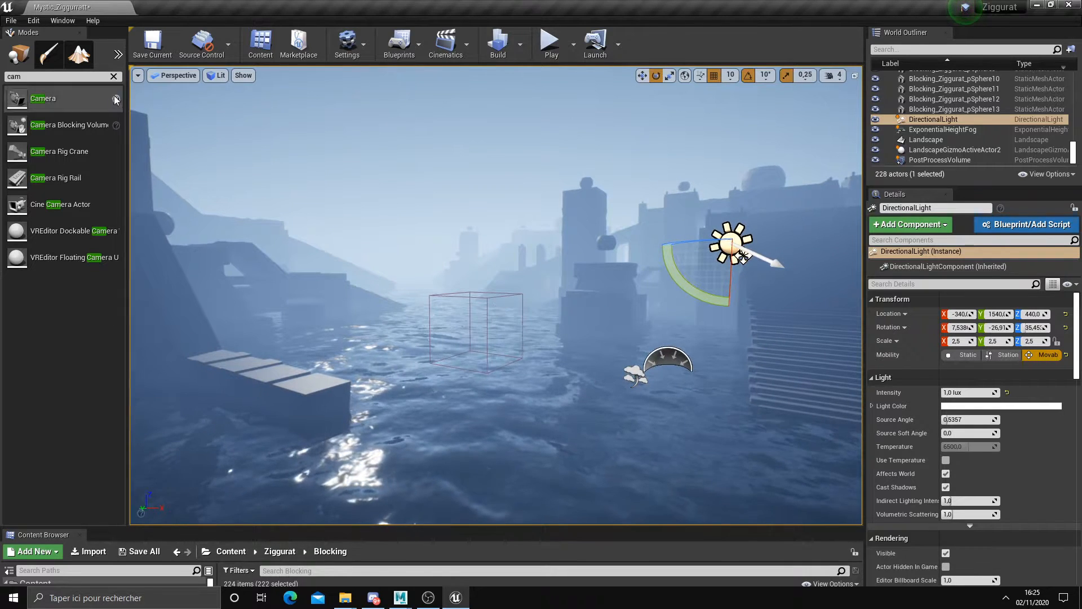
# - Enable the Post Process Volume's global color grading Saturation and set it to 1.34
pyautogui.click(485, 296)
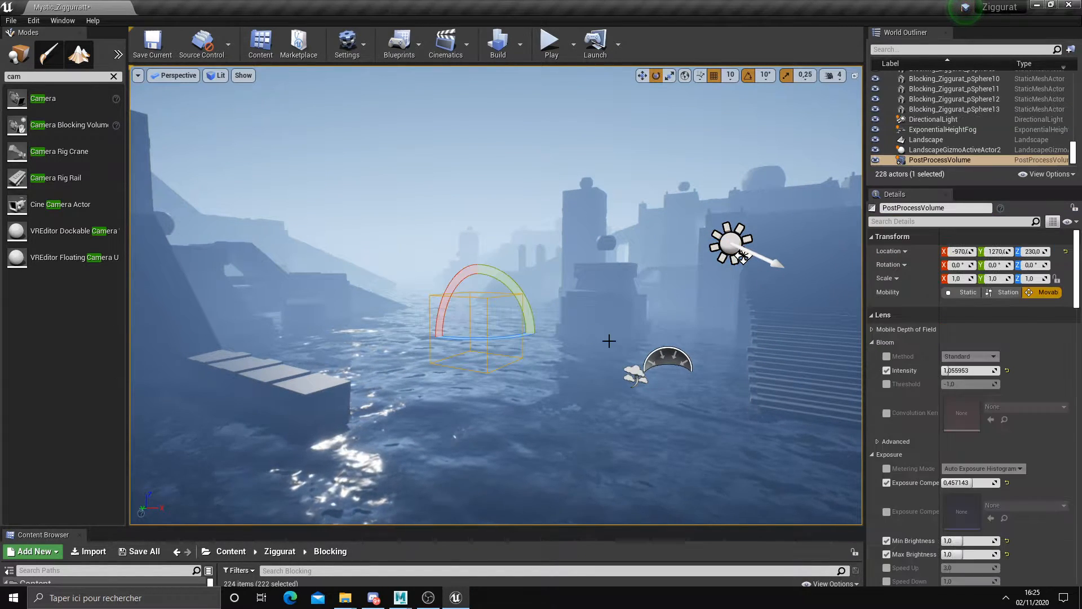
pyautogui.scroll(-10, 1050, 492)
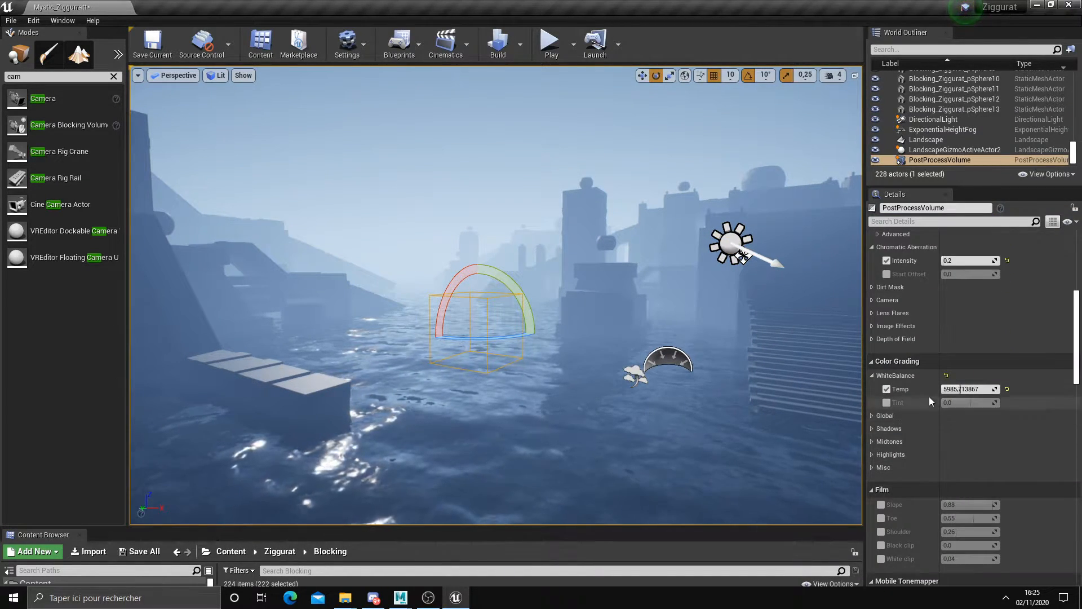
pyautogui.scroll(-1, 905, 414)
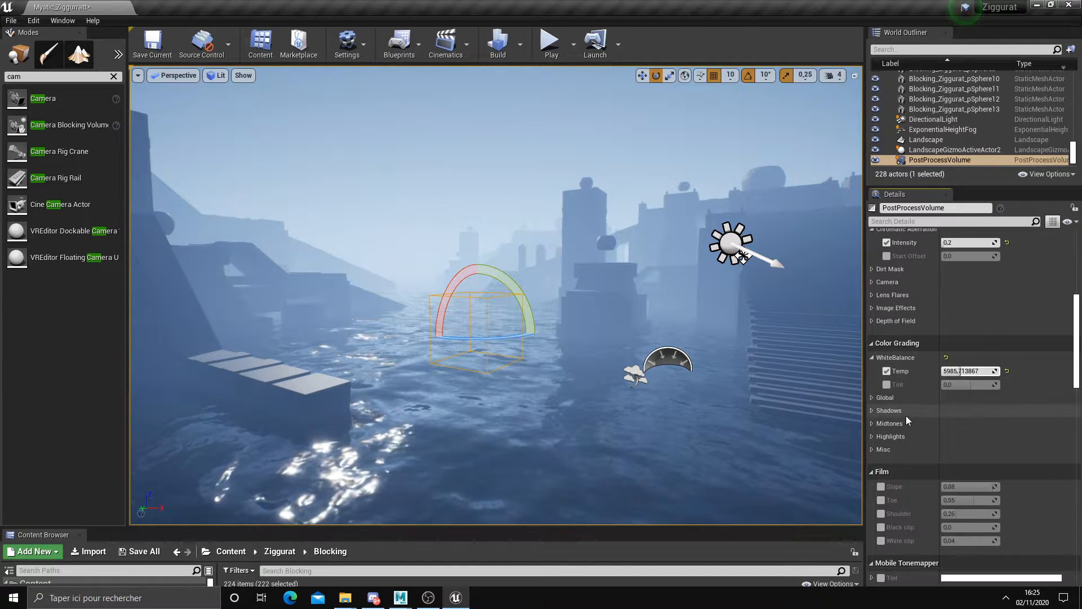
pyautogui.click(871, 398)
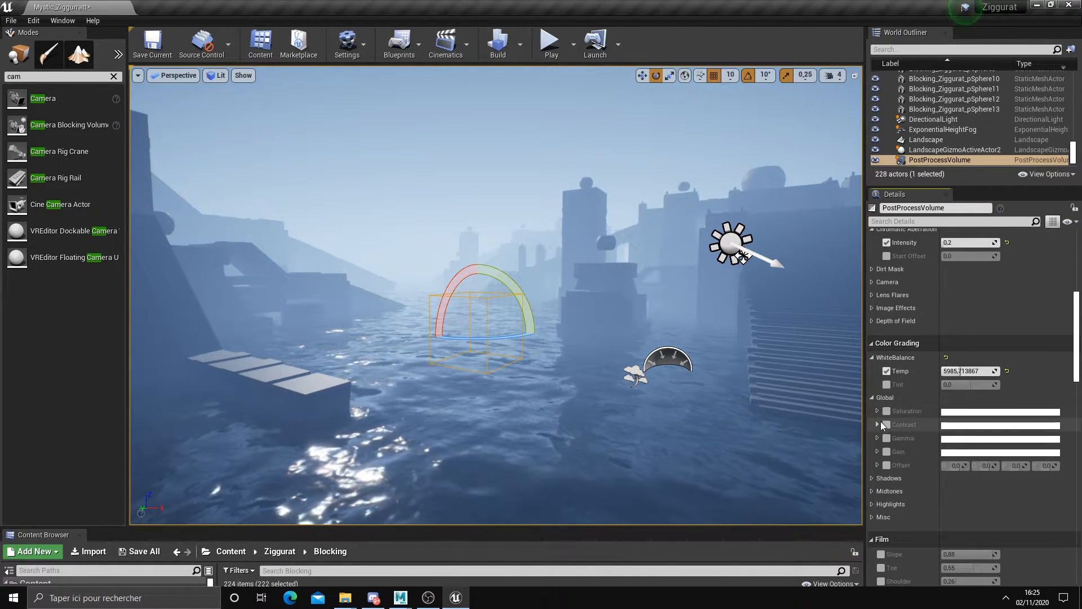
pyautogui.click(879, 412)
pyautogui.moveTo(905, 496); pyautogui.dragTo(920, 496)
pyautogui.moveTo(789, 428); pyautogui.dragTo(832, 439, button='right')
# - Enable the global Contrast at 1.24 and reduce the global Saturation to 1.16
pyautogui.click(878, 510)
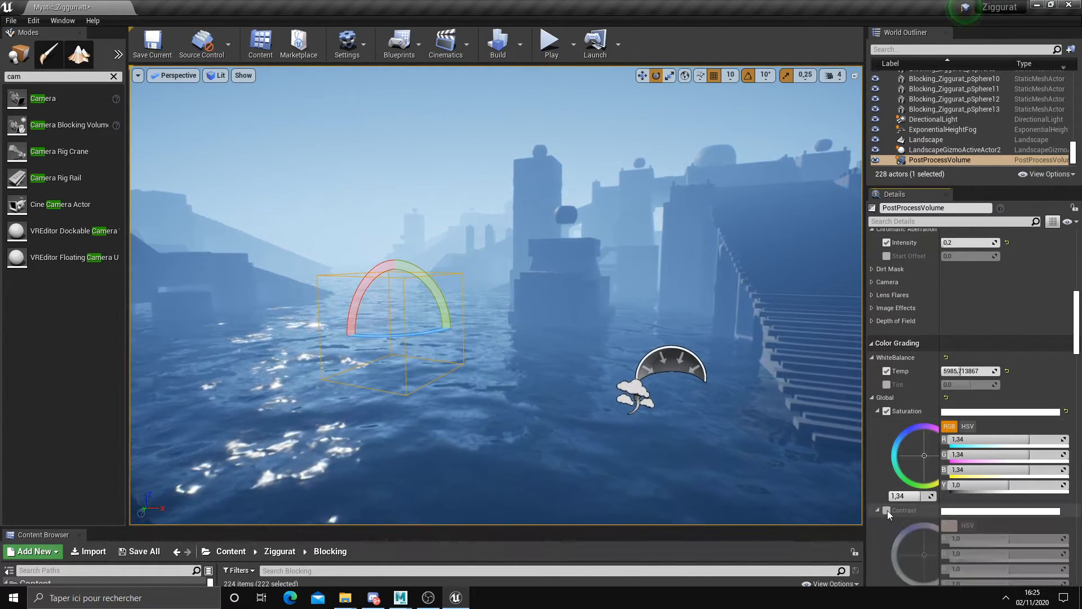
pyautogui.click(887, 509)
pyautogui.scroll(-3, 888, 510)
pyautogui.moveTo(903, 540); pyautogui.dragTo(921, 540)
pyautogui.moveTo(789, 439); pyautogui.dragTo(817, 434, button='right')
pyautogui.moveTo(662, 405)
pyautogui.mouseDown(button='right')
pyautogui.moveTo(704, 412)
pyautogui.moveTo(661, 406)
pyautogui.mouseUp(button='right')
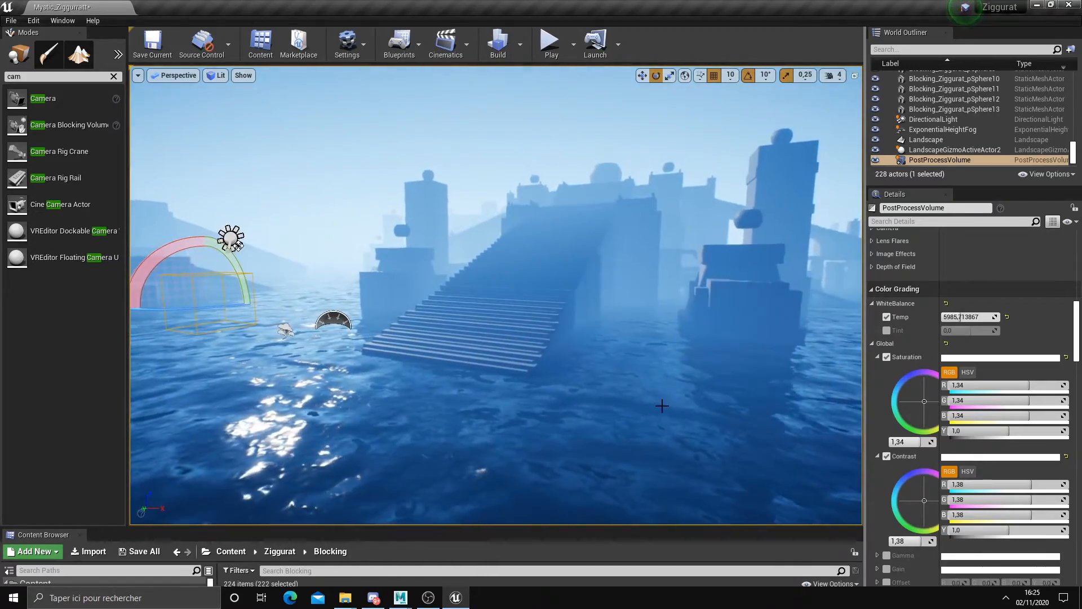
pyautogui.moveTo(575, 380); pyautogui.dragTo(552, 381, button='right')
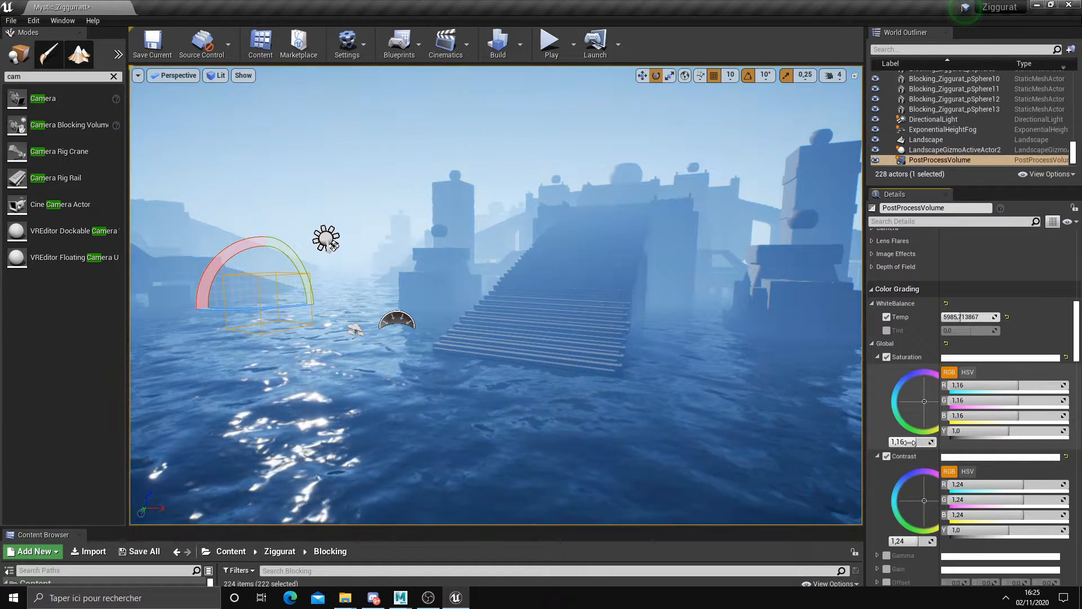
# - Enable the Film Slope, Toe and Shoulder and set them to about 0.83, 0.59 and 0.24
pyautogui.scroll(-8, 908, 445)
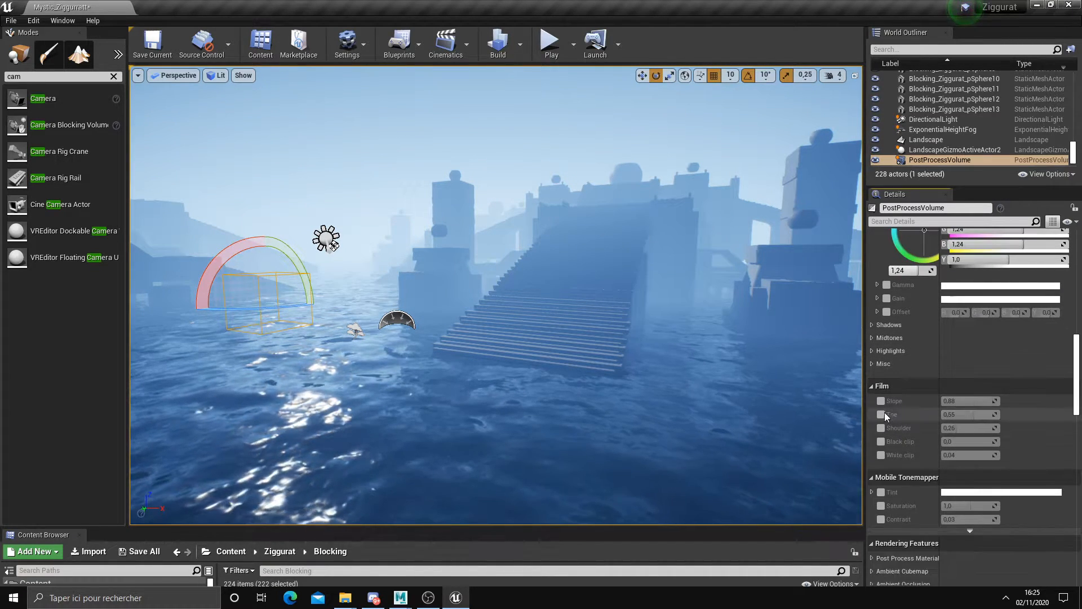
pyautogui.click(880, 401)
pyautogui.click(881, 415)
pyautogui.click(881, 428)
pyautogui.moveTo(631, 384); pyautogui.dragTo(605, 380, button='right')
pyautogui.moveTo(975, 401); pyautogui.dragTo(976, 414)
pyautogui.moveTo(676, 339); pyautogui.dragTo(637, 343, button='right')
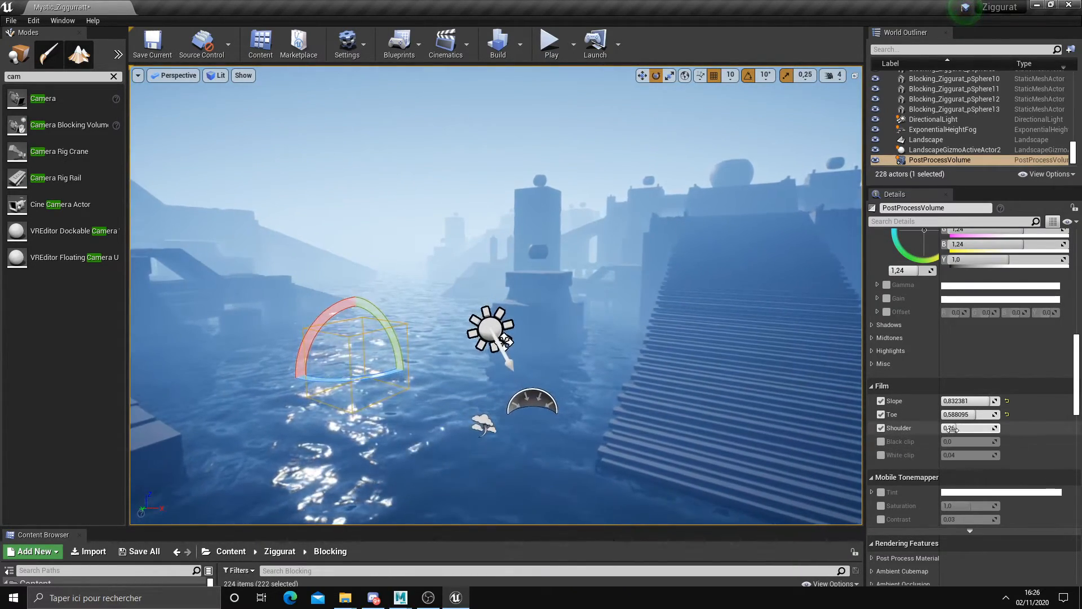
pyautogui.moveTo(957, 427); pyautogui.dragTo(962, 422)
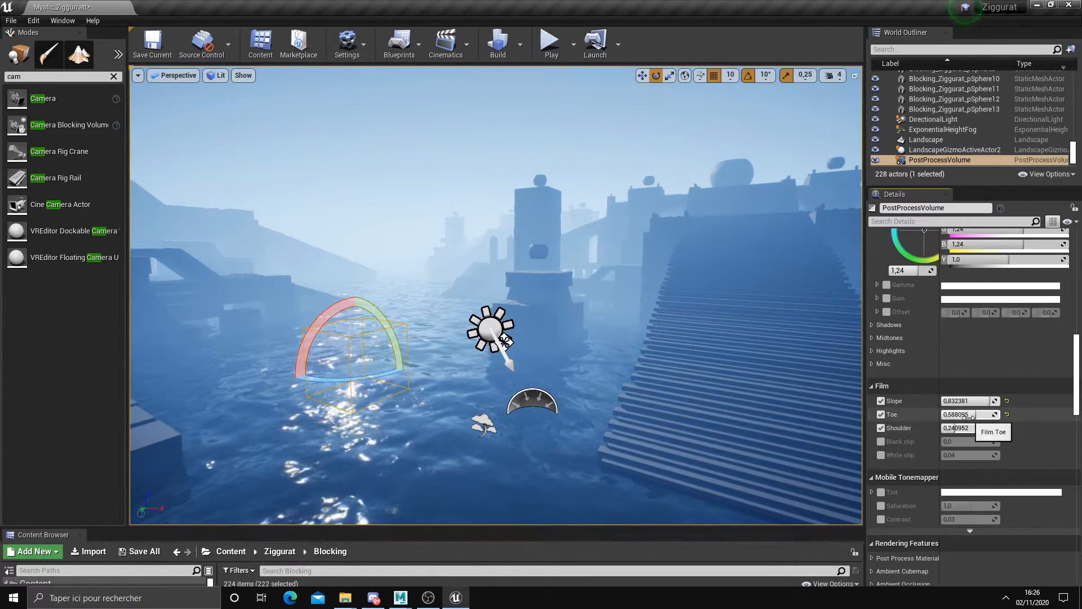
# - Enable the volume's Reflections Type override with Ray Tracing as the type
pyautogui.scroll(-7, 934, 435)
pyautogui.moveTo(764, 425); pyautogui.dragTo(854, 469, button='right')
pyautogui.scroll(-2, 900, 493)
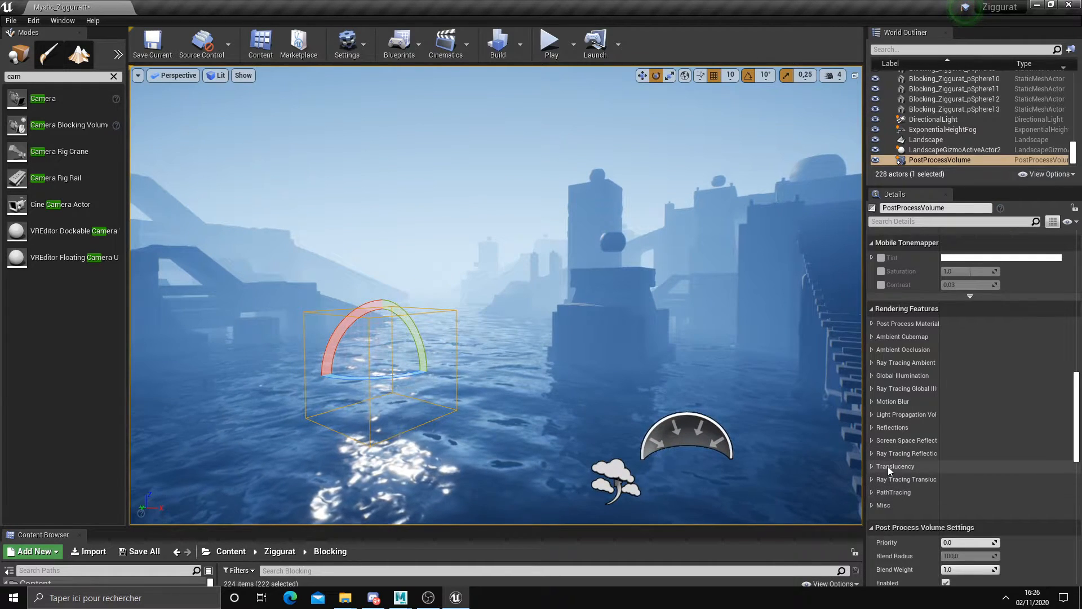
pyautogui.click(871, 428)
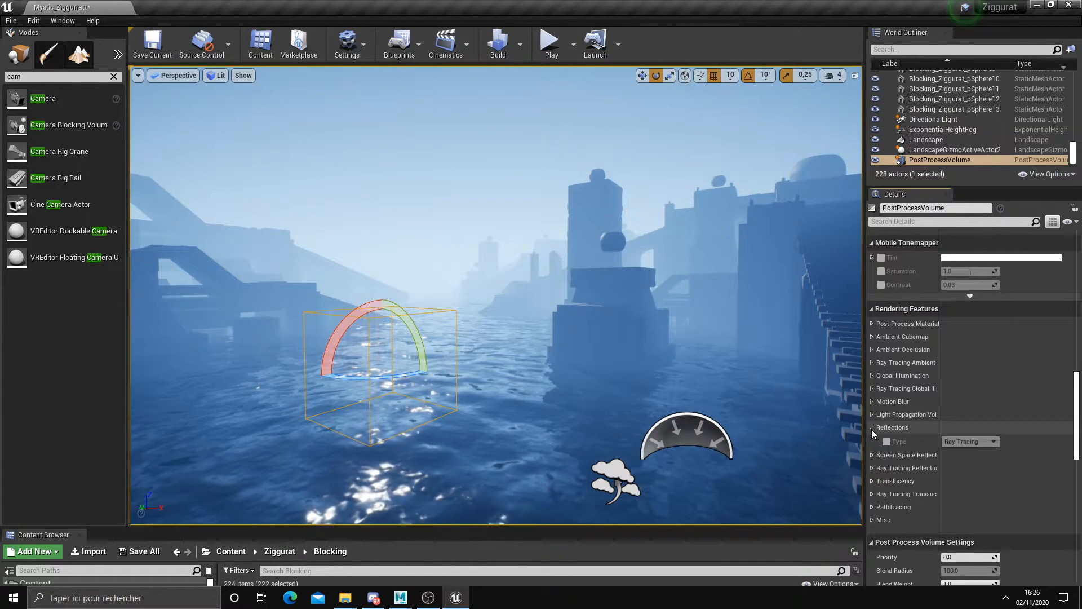
pyautogui.click(871, 467)
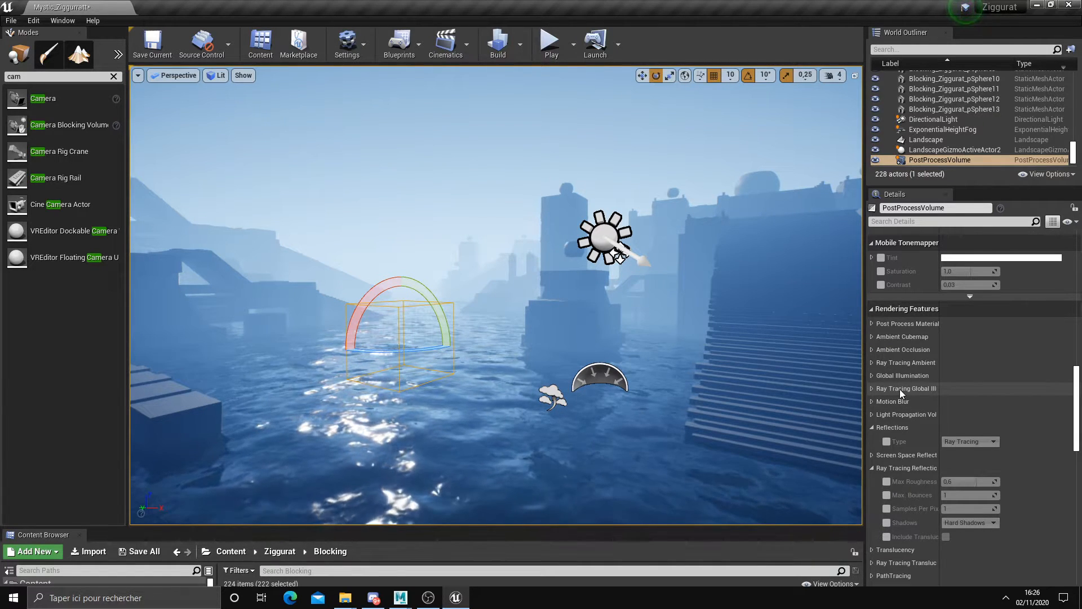
pyautogui.moveTo(940, 315); pyautogui.dragTo(960, 315)
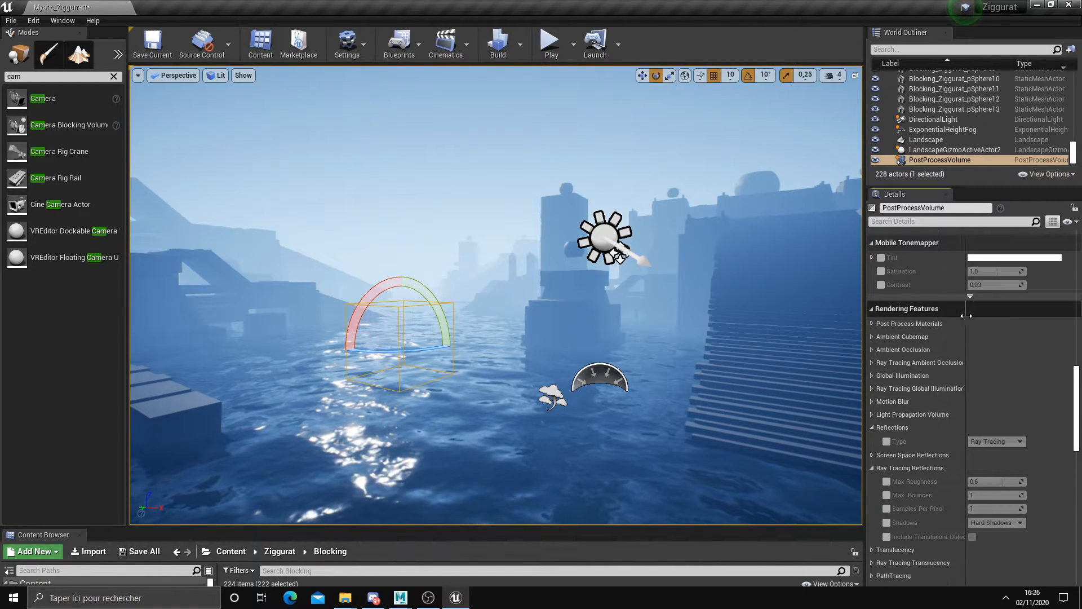
pyautogui.scroll(-2, 936, 417)
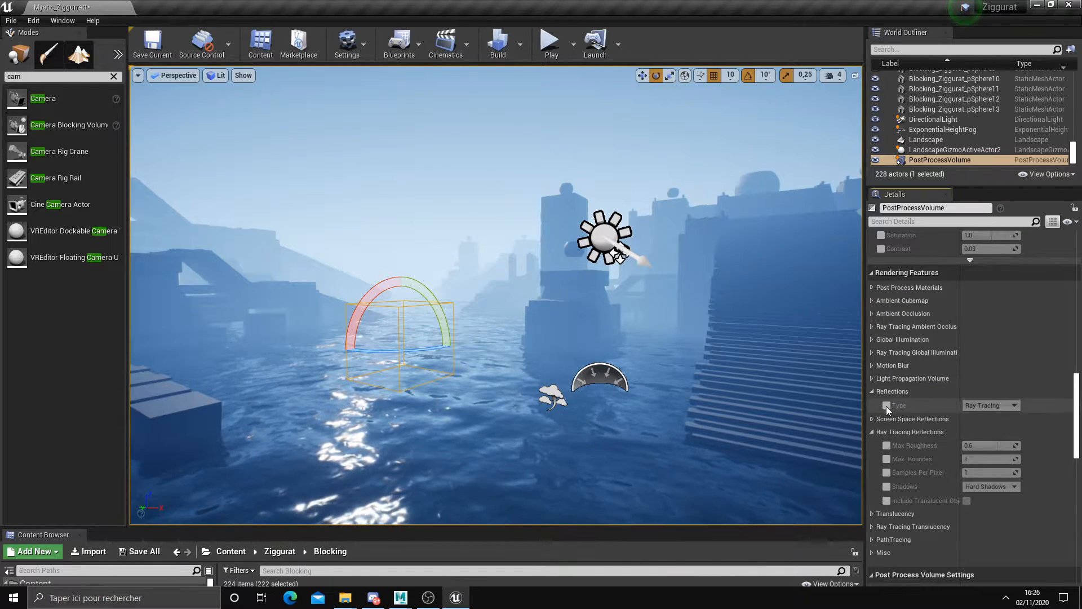
pyautogui.click(887, 405)
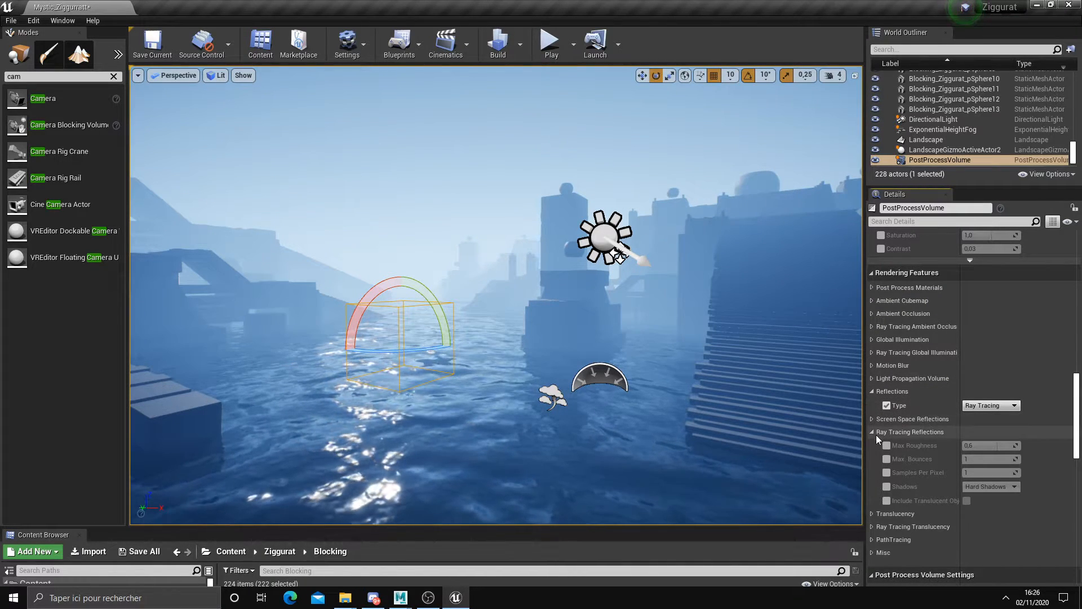
# - Enable Max Roughness and Max Bounces for the ray tracing reflections and set them to about 0.86 and 11
pyautogui.click(887, 445)
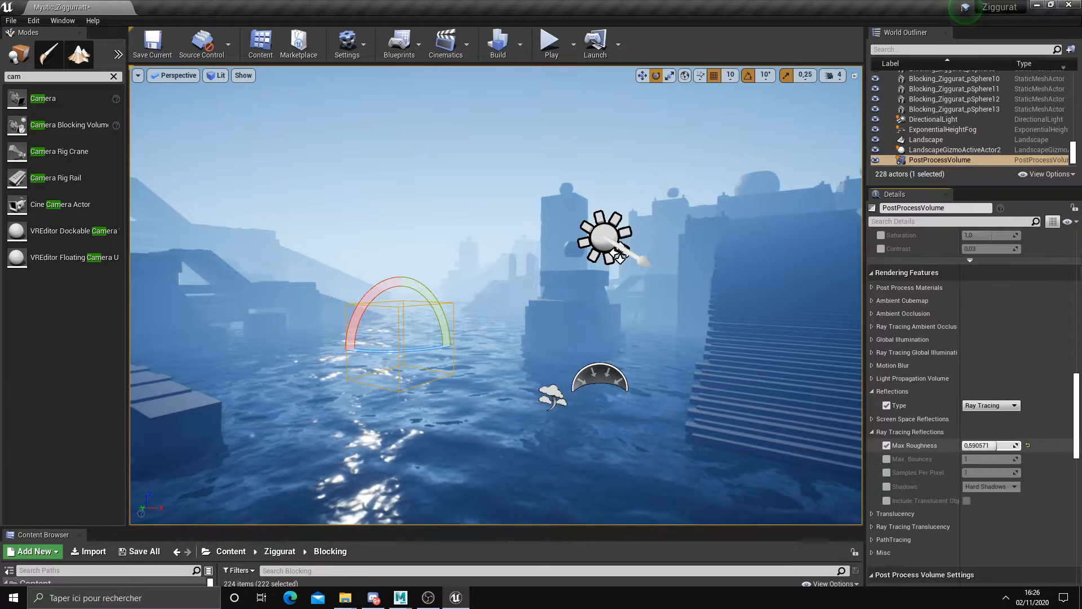
pyautogui.moveTo(1020, 445); pyautogui.dragTo(976, 459)
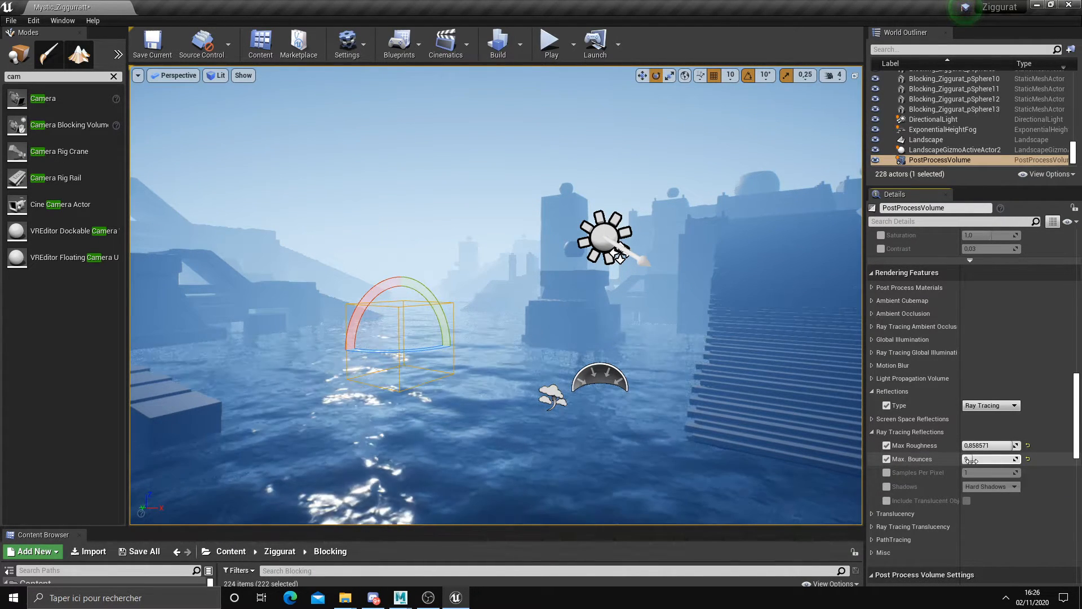
pyautogui.moveTo(656, 416); pyautogui.dragTo(664, 427, button='right')
pyautogui.press('w')
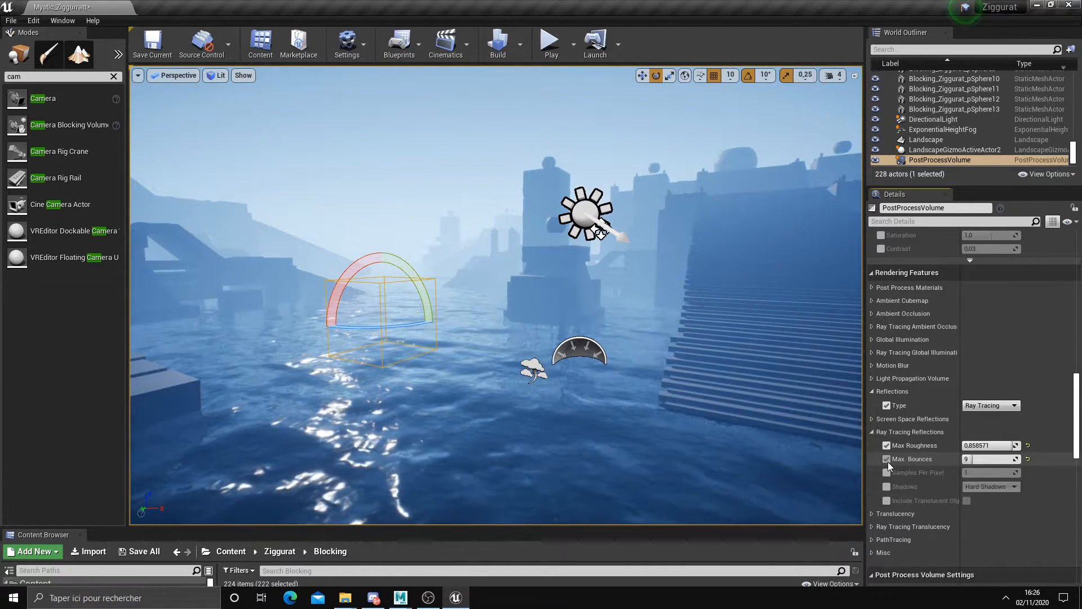
pyautogui.click(887, 459)
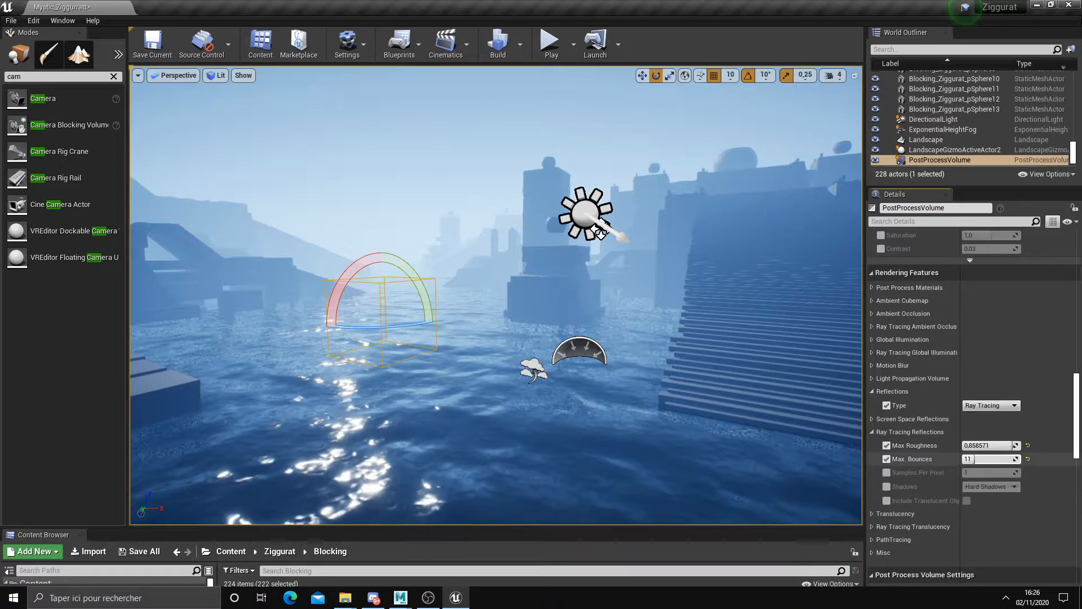
pyautogui.press('w')
pyautogui.moveTo(528, 304); pyautogui.dragTo(532, 335, button='right')
pyautogui.press('s')
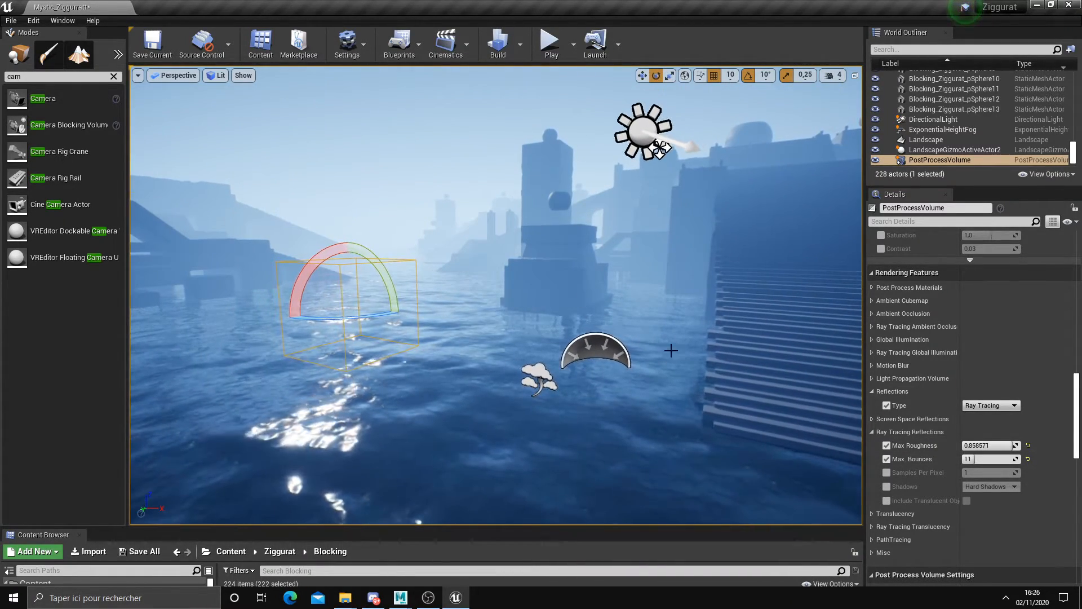
# - Enable Samples Per Pixel for the ray tracing reflections and inspect the reflections on the water up close
pyautogui.click(886, 472)
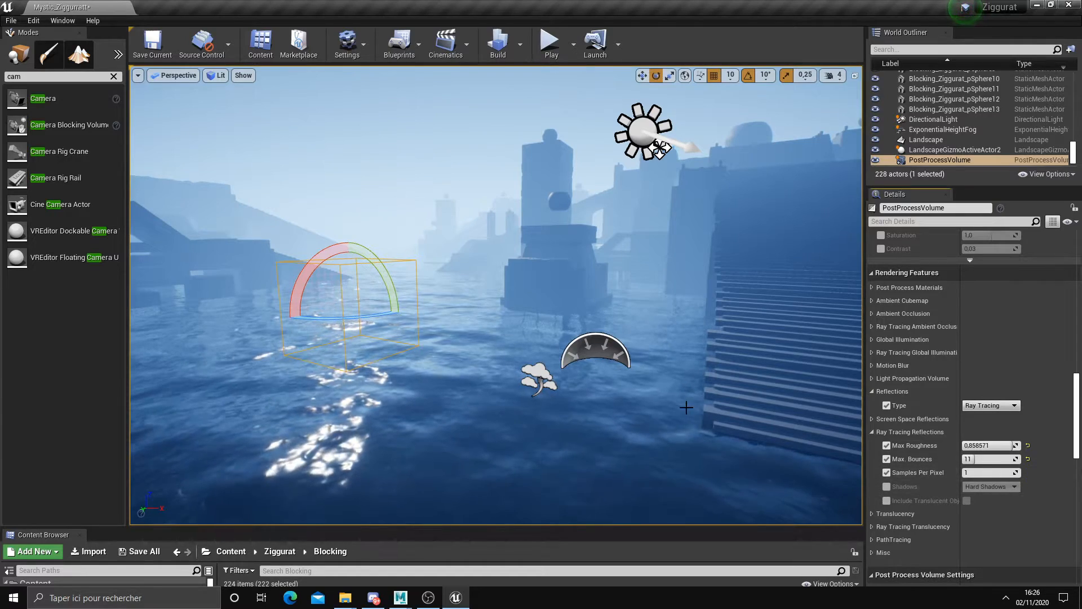
pyautogui.press('w')
pyautogui.moveTo(520, 313); pyautogui.dragTo(579, 355, button='right')
pyautogui.rightClick(546, 335)
pyautogui.press('F11')
pyautogui.press('F11')
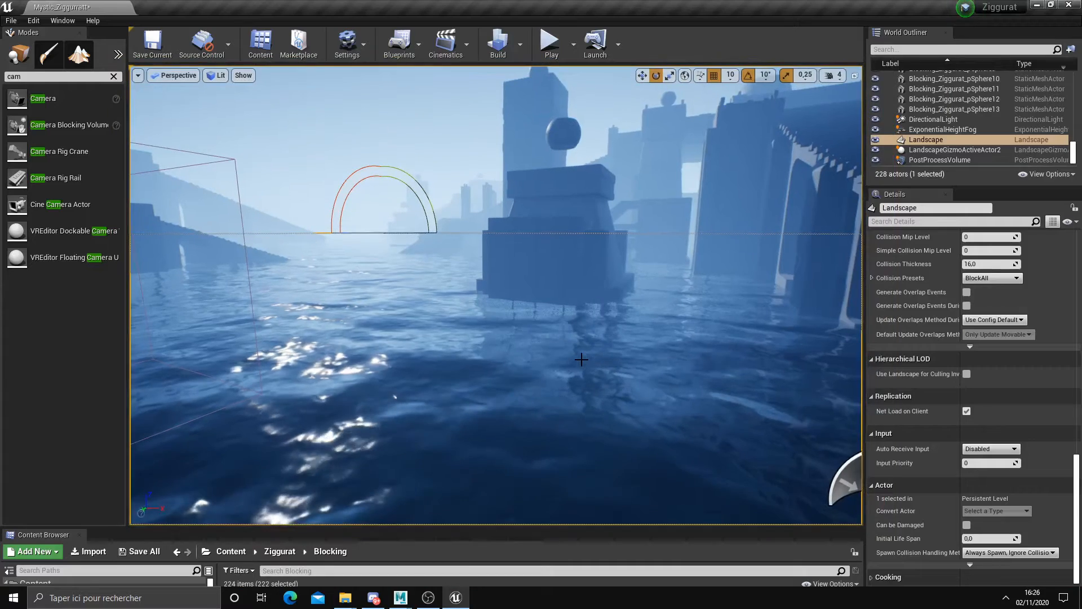
# - Reselect the Post Process Volume and try 38 Samples Per Pixel for the ray tracing reflections
pyautogui.click(243, 228)
pyautogui.scroll(-2, 960, 446)
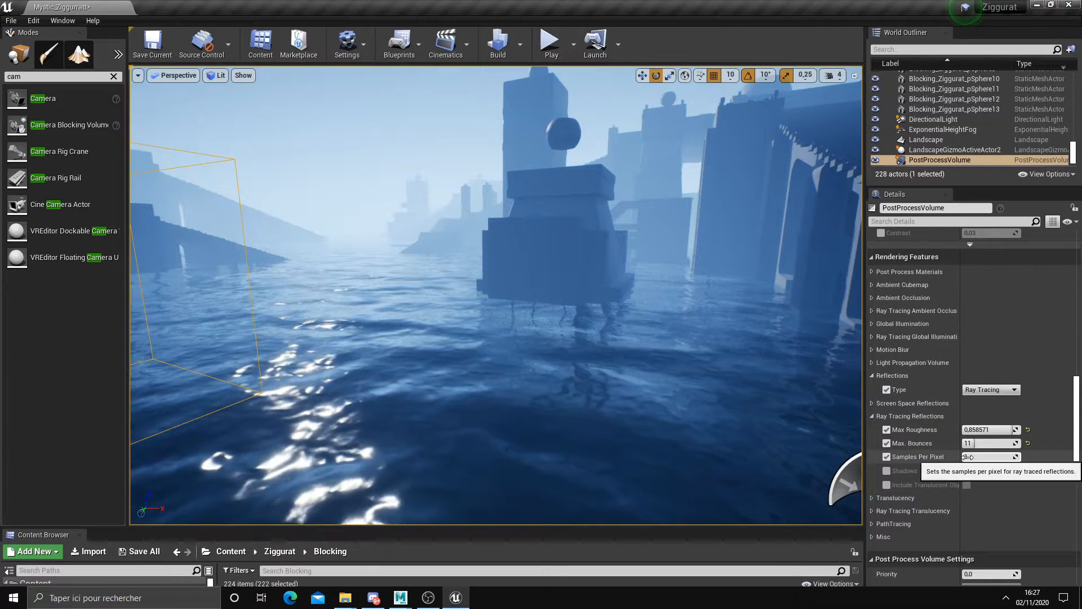
pyautogui.click(969, 456)
pyautogui.write('10')
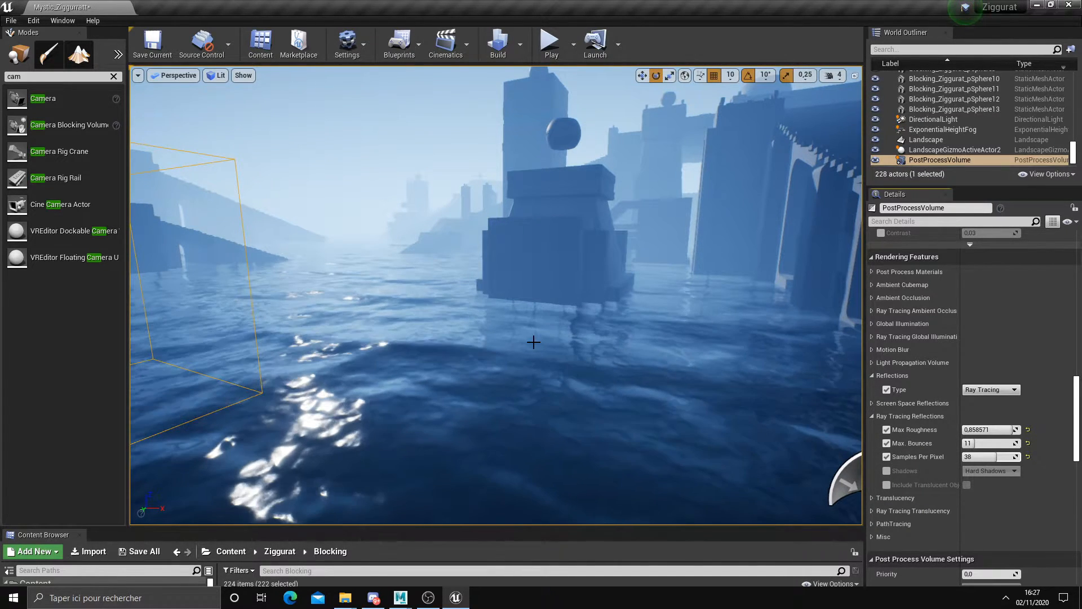
pyautogui.moveTo(496, 295); pyautogui.dragTo(496, 271, button='right')
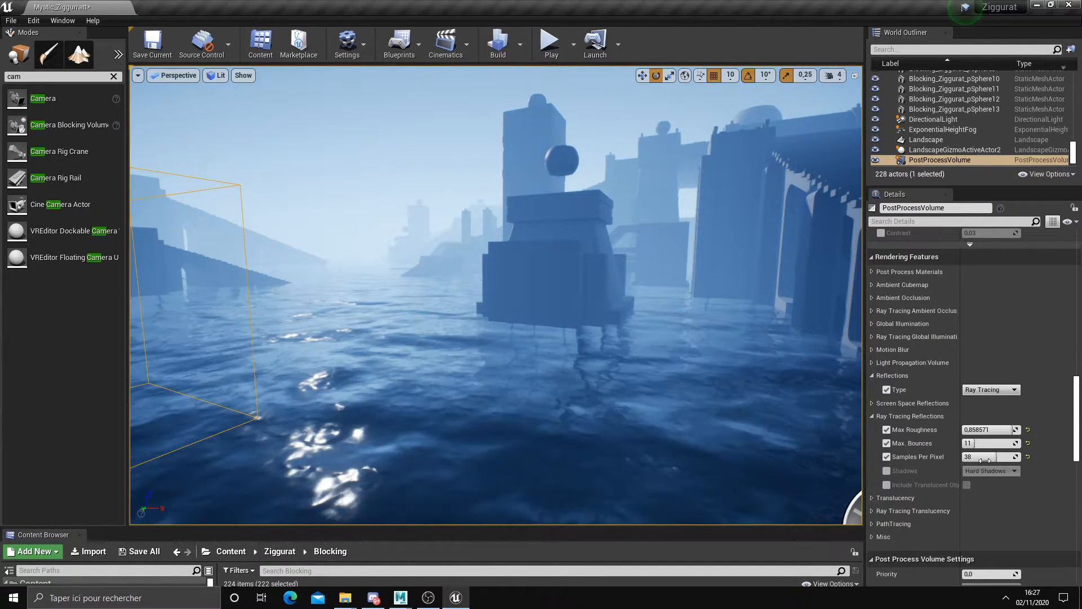
# - Lower the ray tracing reflections to 2 Max Bounces and 7 Samples Per Pixel, and deselect the volume
pyautogui.click(1014, 458)
pyautogui.write('1')
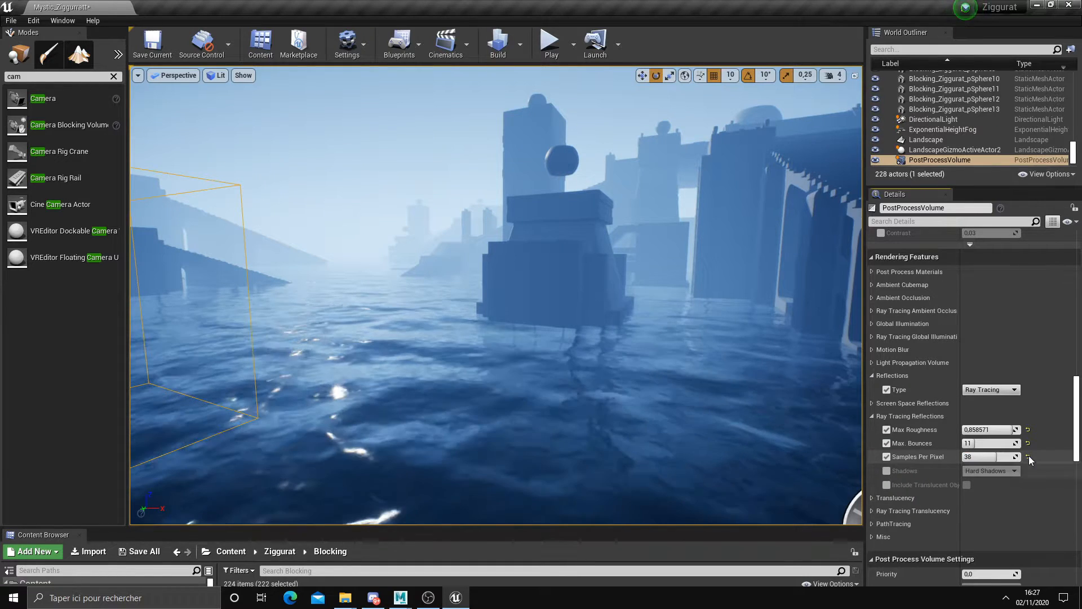
pyautogui.press('Return')
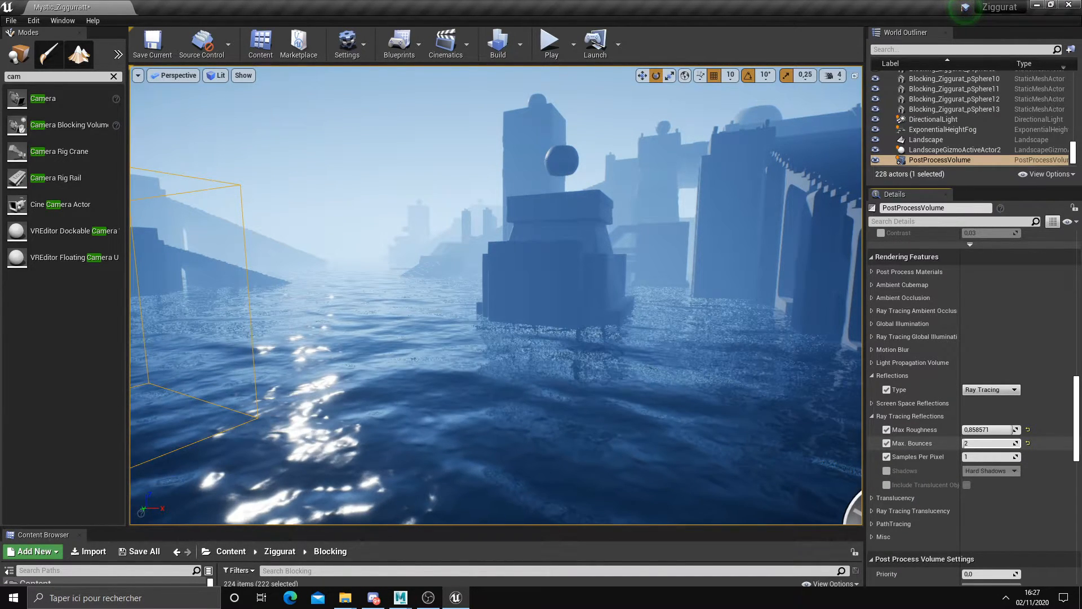
pyautogui.click(967, 457)
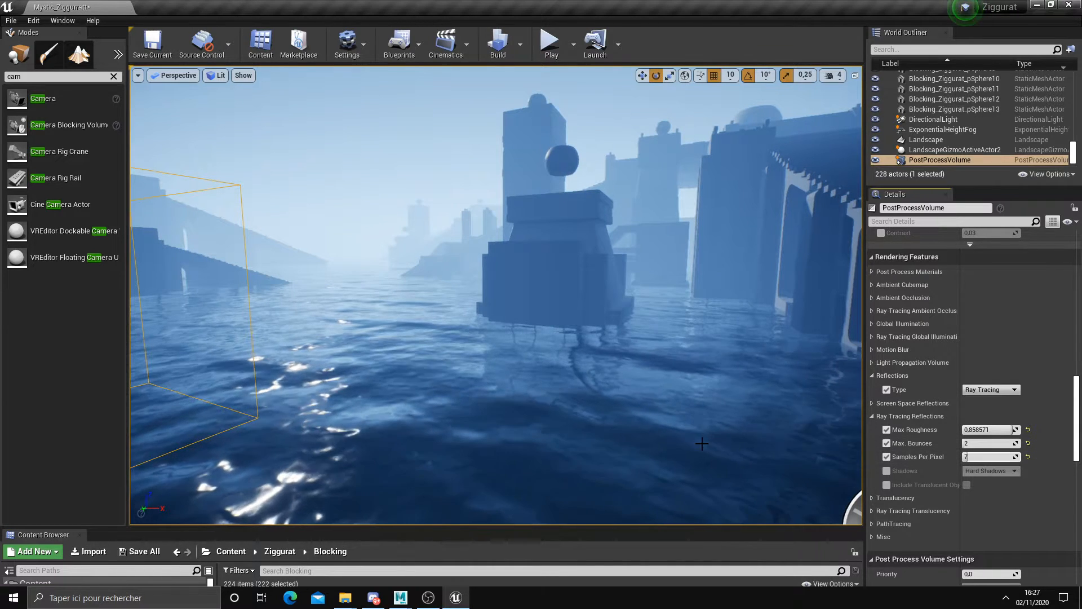
pyautogui.scroll(-6, 701, 443)
pyautogui.scroll(4, 671, 421)
pyautogui.click(662, 419)
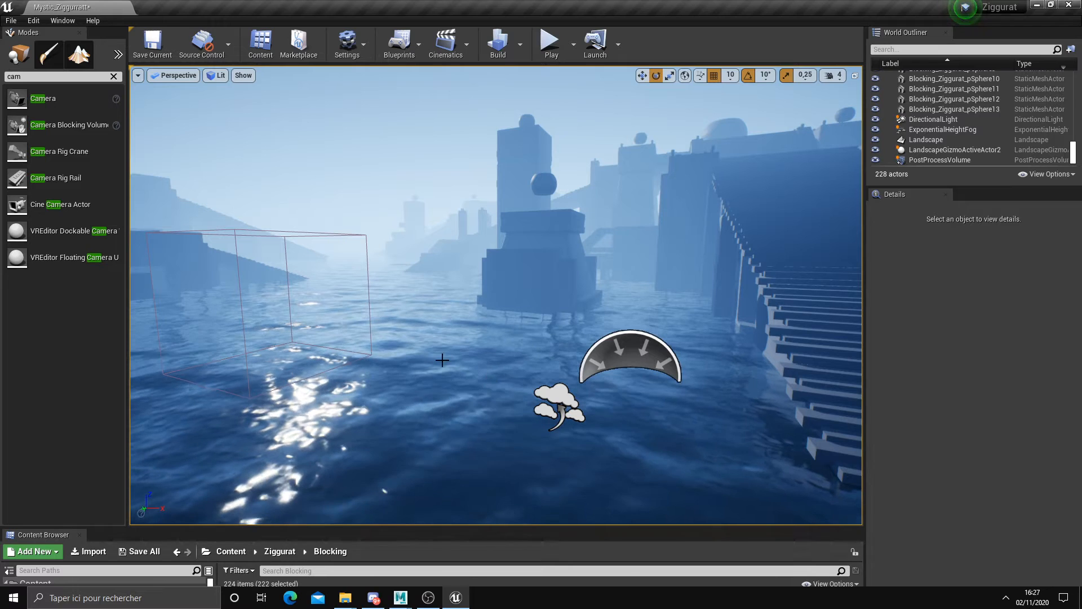
# - Change the Exponential Height Fog's Inscattering Color to a muted blue with hue 225, saturation about 0.55 and value about 0.69
pyautogui.click(548, 389)
pyautogui.scroll(15, 898, 431)
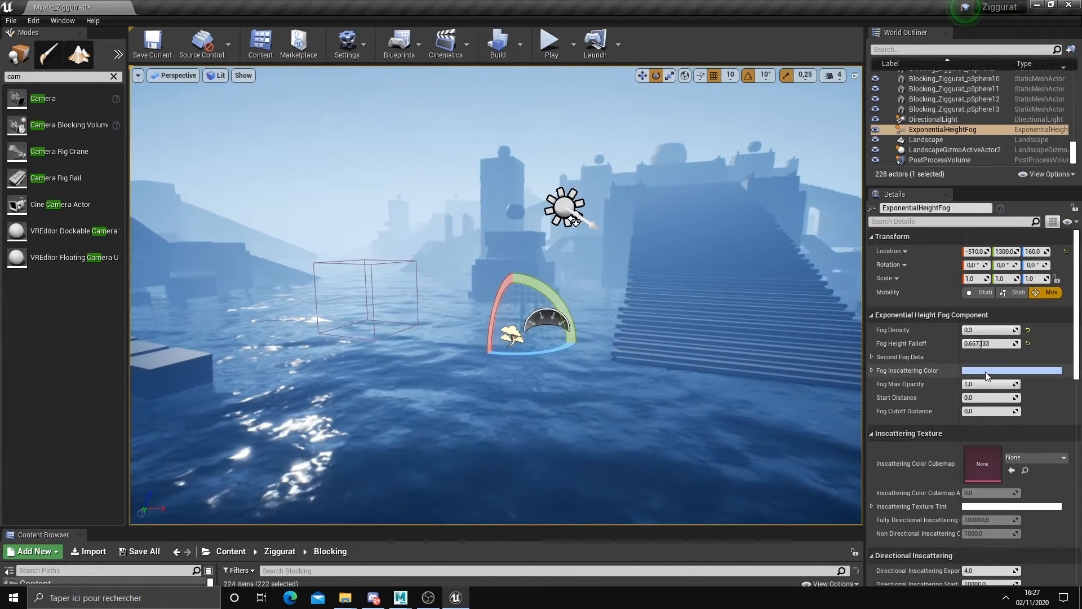
pyautogui.click(987, 370)
pyautogui.click(906, 361)
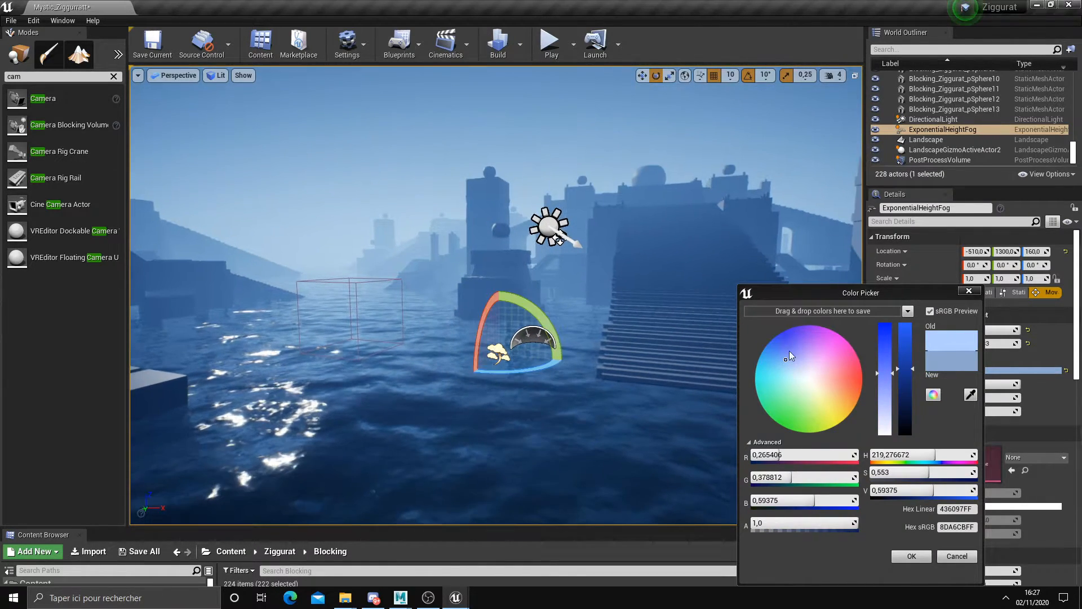
pyautogui.click(780, 346)
pyautogui.moveTo(779, 350); pyautogui.dragTo(786, 365)
pyautogui.click(891, 340)
pyautogui.moveTo(891, 341)
pyautogui.mouseDown()
pyautogui.moveTo(891, 375)
pyautogui.moveTo(907, 342)
pyautogui.moveTo(909, 386)
pyautogui.moveTo(910, 367)
pyautogui.mouseUp()
pyautogui.moveTo(790, 384)
pyautogui.mouseDown()
pyautogui.moveTo(844, 383)
pyautogui.moveTo(841, 366)
pyautogui.moveTo(820, 376)
pyautogui.moveTo(787, 358)
pyautogui.mouseUp()
pyautogui.click(908, 344)
pyautogui.moveTo(883, 349); pyautogui.dragTo(887, 378)
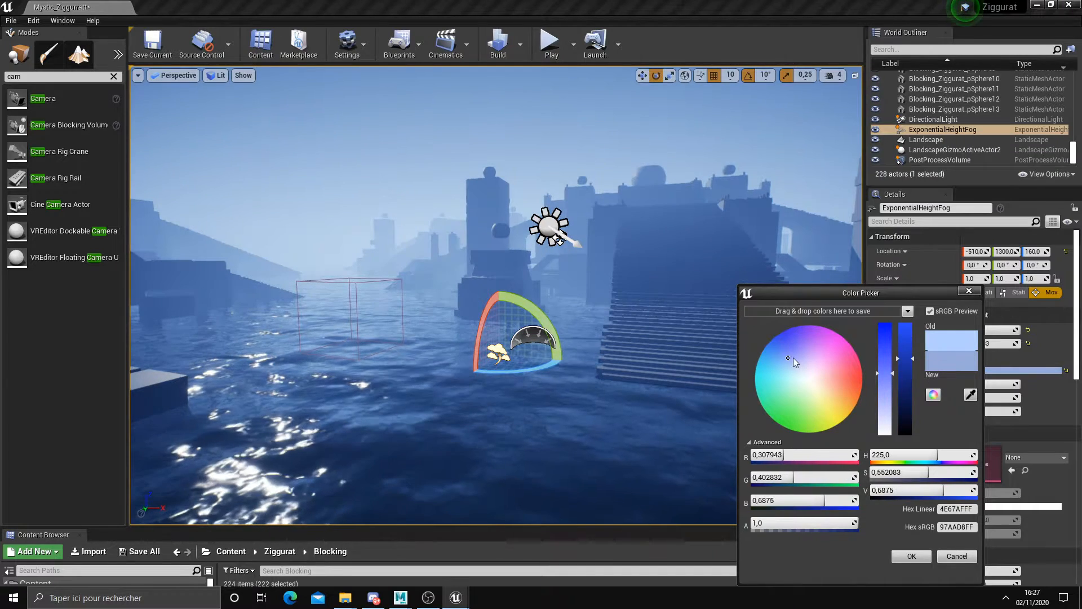
# - Brighten the fog's Inscattering Color to a lighter blue and accept the color
pyautogui.moveTo(787, 357); pyautogui.dragTo(785, 356)
pyautogui.click(903, 350)
pyautogui.moveTo(903, 350); pyautogui.dragTo(904, 339)
pyautogui.moveTo(573, 331); pyautogui.dragTo(577, 330, button='right')
pyautogui.press('d')
pyautogui.press('w')
pyautogui.press('a')
pyautogui.click(920, 560)
# - Preview the scene in another view mode and return the viewport to Lit
pyautogui.moveTo(620, 360)
pyautogui.mouseDown(button='right')
pyautogui.moveTo(592, 361)
pyautogui.moveTo(614, 360)
pyautogui.mouseUp(button='right')
pyautogui.moveTo(520, 402); pyautogui.dragTo(451, 420, button='right')
pyautogui.press('f')
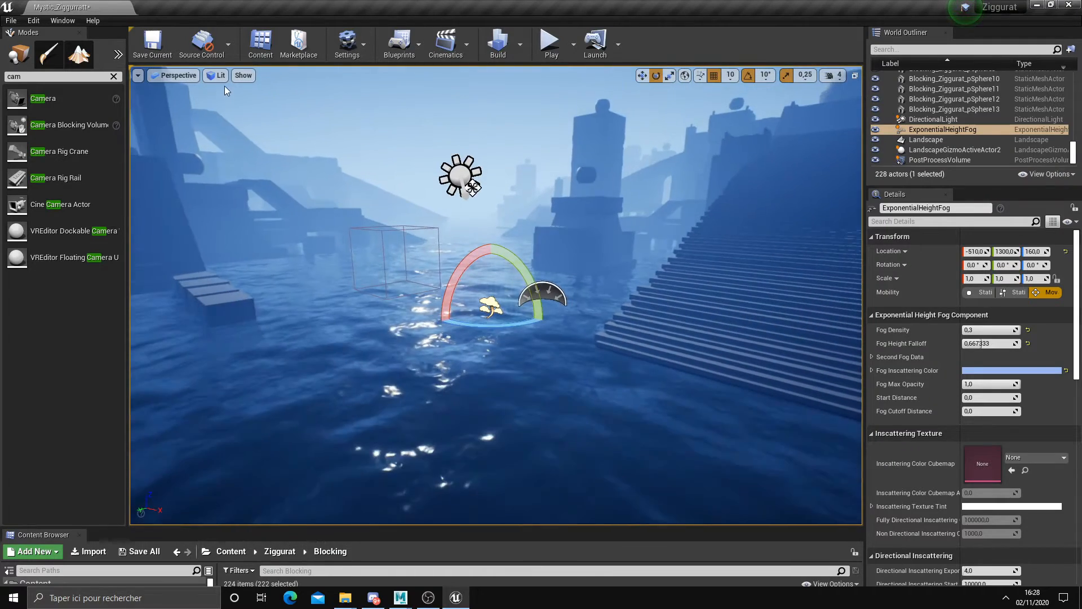
pyautogui.click(217, 75)
pyautogui.click(242, 160)
pyautogui.moveTo(243, 160); pyautogui.dragTo(225, 81, button='right')
pyautogui.click(227, 77)
pyautogui.click(237, 98)
pyautogui.moveTo(467, 295)
pyautogui.mouseDown(button='right')
pyautogui.moveTo(434, 261)
pyautogui.moveTo(467, 295)
pyautogui.mouseUp(button='right')
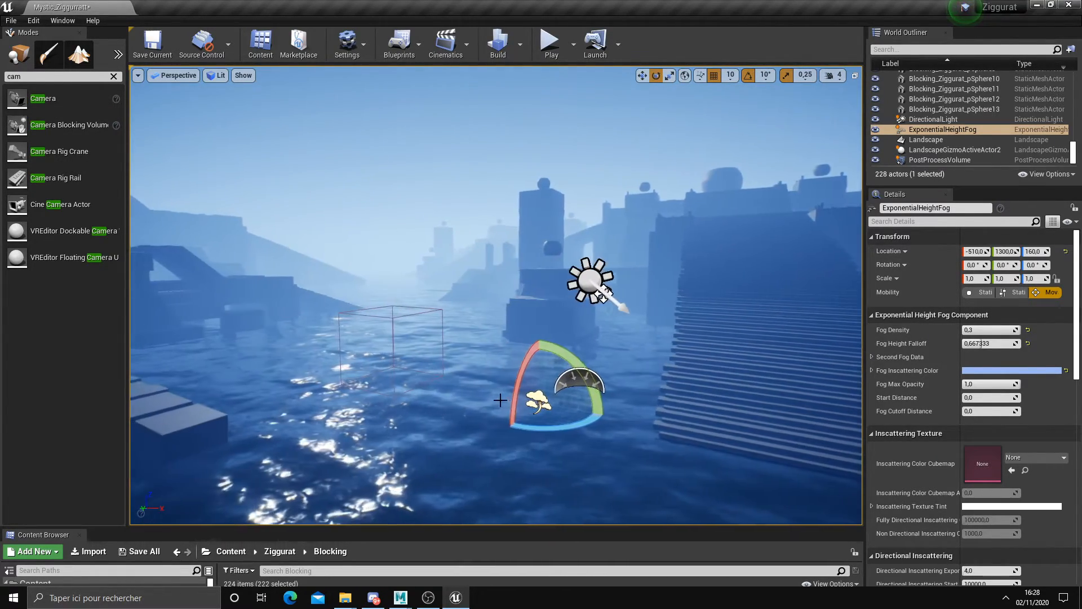
# - Open the Neon material used on the tower block and add a Multiply node to its graph
pyautogui.click(543, 255)
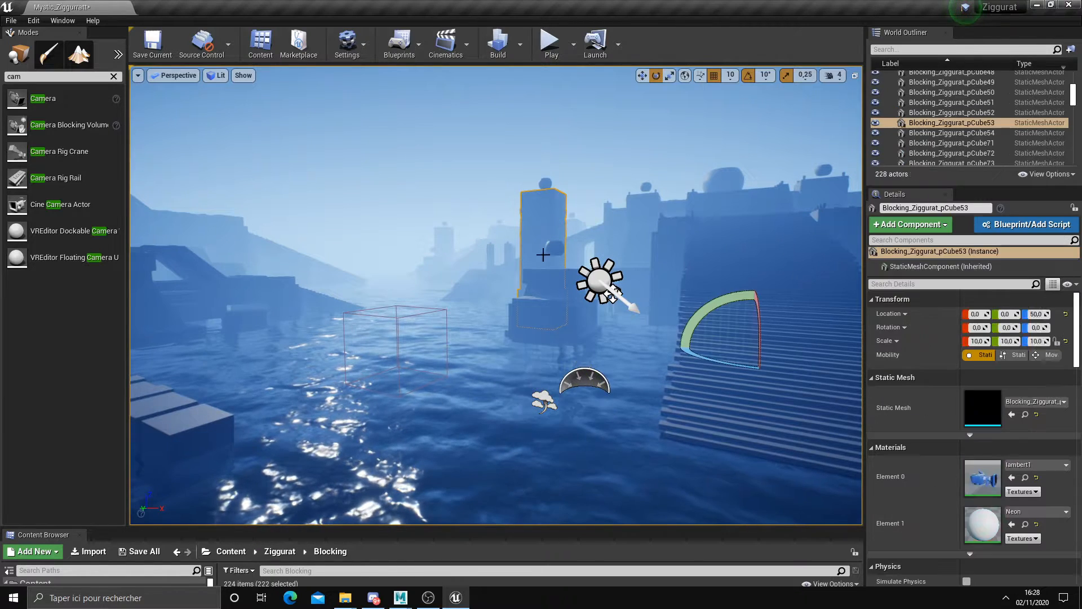
pyautogui.doubleClick(982, 522)
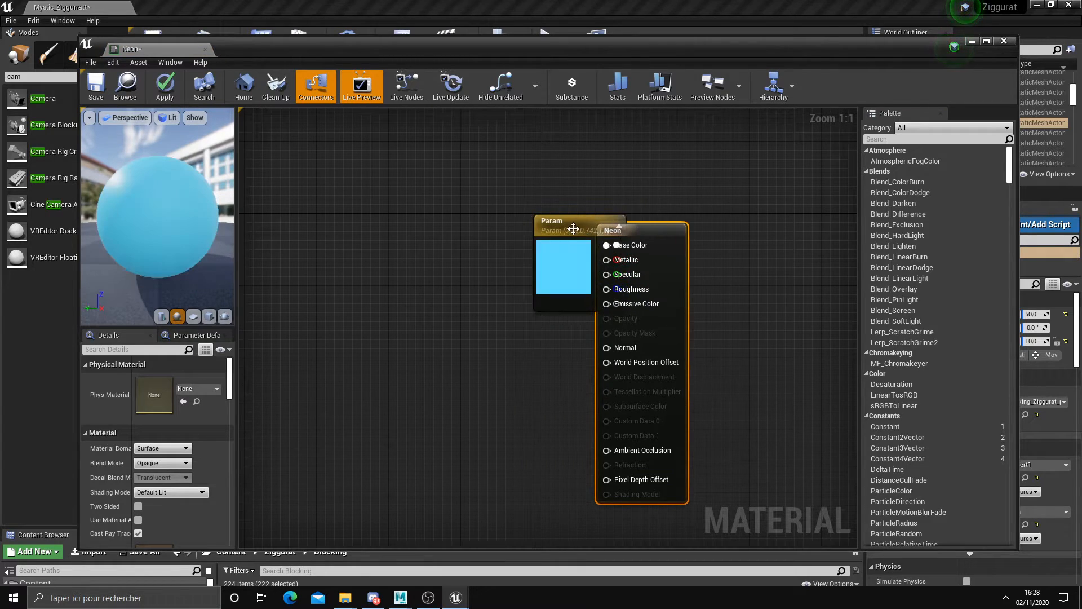
pyautogui.press('m')
pyautogui.click(495, 330)
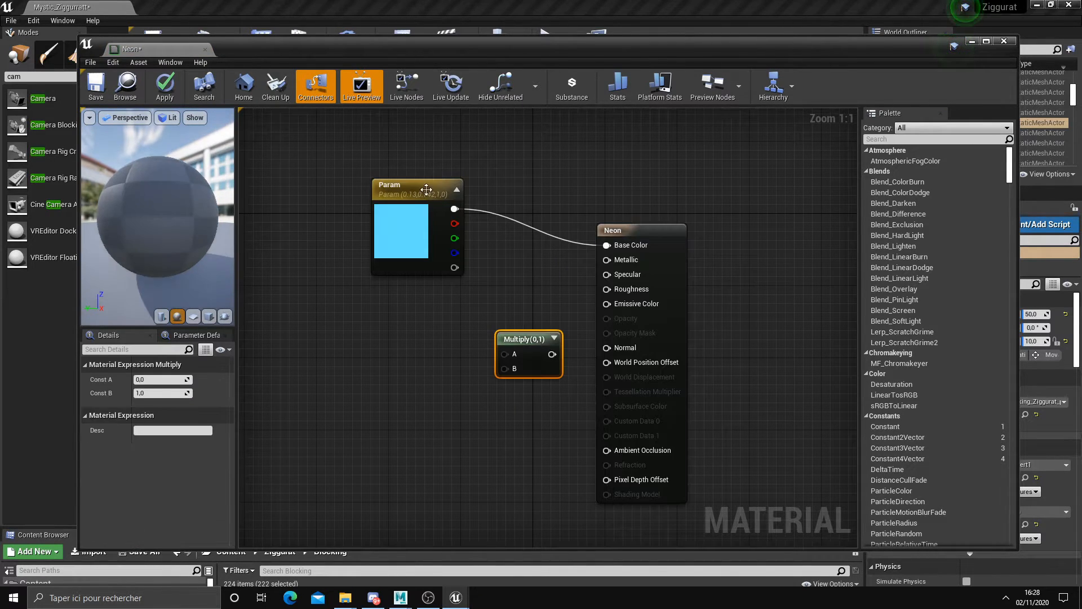
# - Connect the Param color to the Multiply node's A input and maximize the material editor window
pyautogui.moveTo(426, 190); pyautogui.dragTo(420, 184)
pyautogui.moveTo(515, 332); pyautogui.dragTo(509, 326)
pyautogui.moveTo(430, 191); pyautogui.dragTo(497, 346)
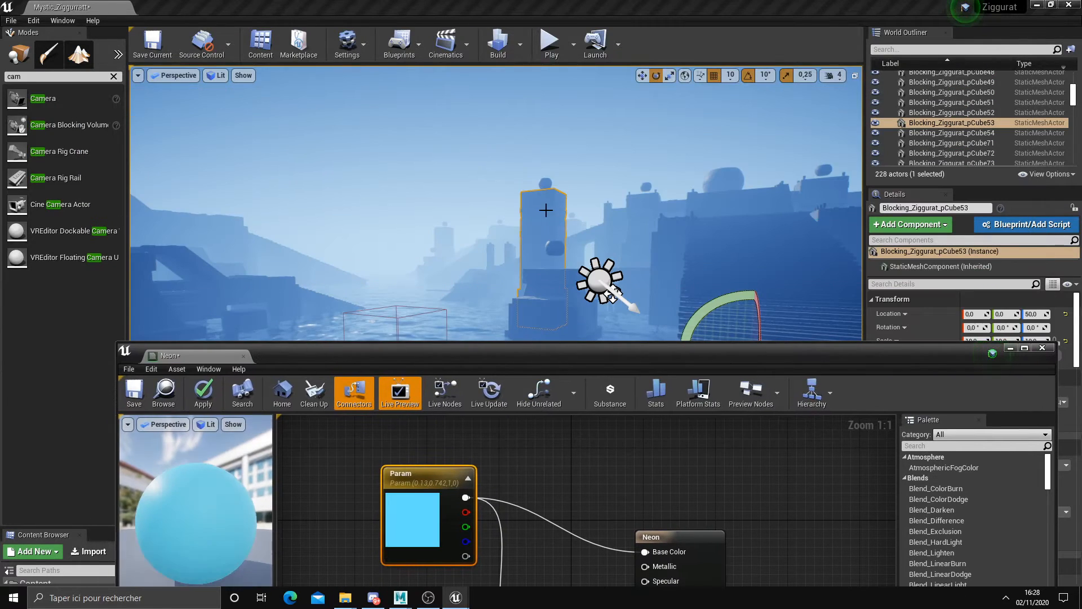
pyautogui.moveTo(561, 354); pyautogui.dragTo(511, 44)
pyautogui.doubleClick(488, 49)
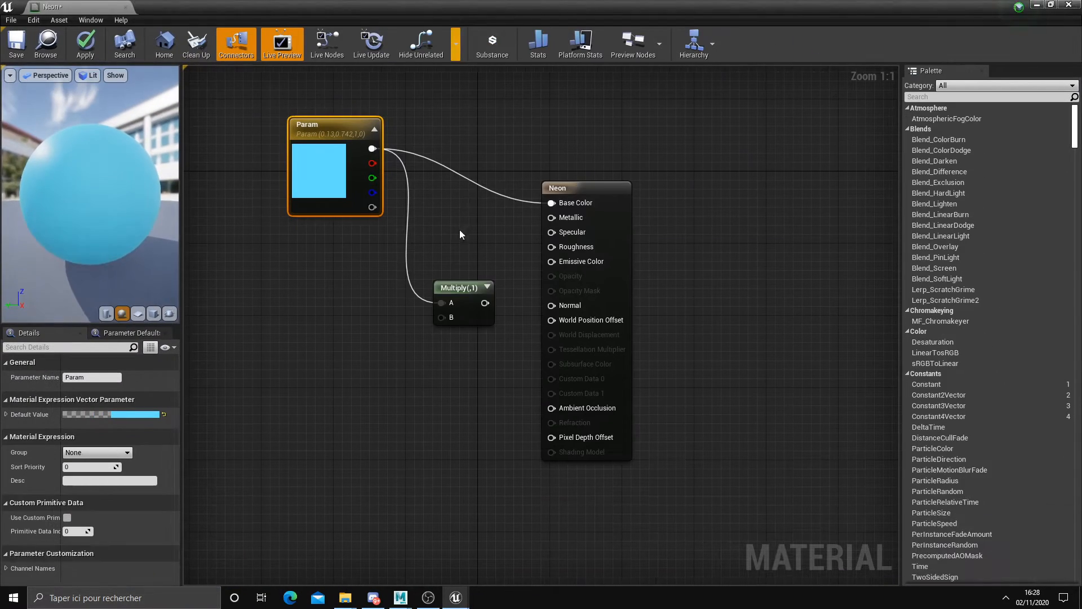
pyautogui.click(461, 358)
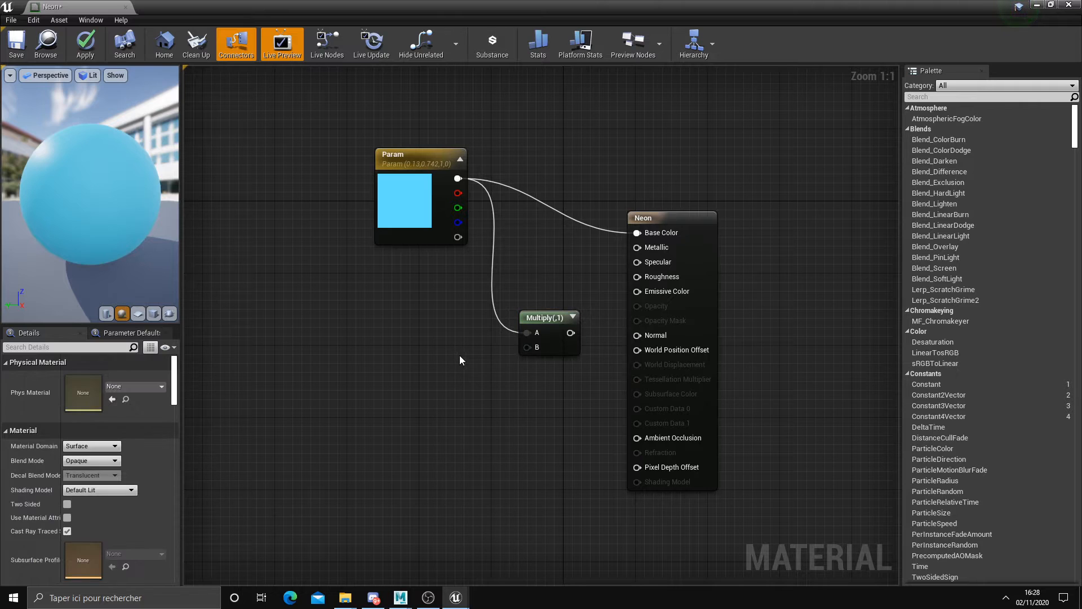
# - Promote the Multiply node's B input to a parameter, place it beneath Param, and set its default value to 50
pyautogui.rightClick(525, 350)
pyautogui.click(533, 355)
pyautogui.rightClick(528, 348)
pyautogui.click(562, 369)
pyautogui.moveTo(474, 328); pyautogui.dragTo(404, 363)
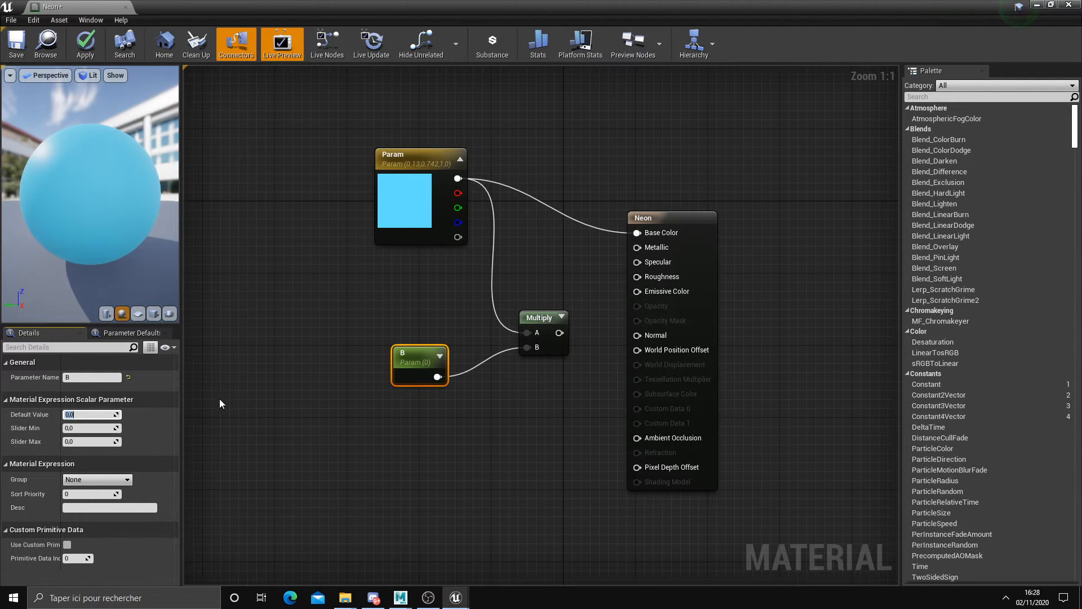
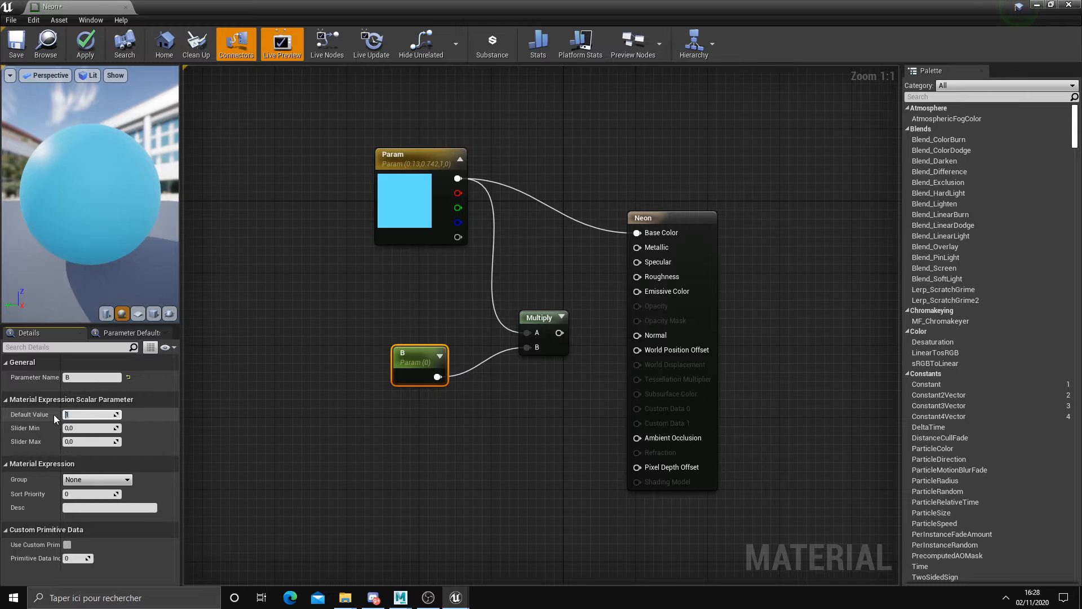
pyautogui.click(334, 418)
# - Connect the Multiply output to Emissive Color and space out the Multiply, B and Param nodes
pyautogui.moveTo(534, 314); pyautogui.dragTo(515, 314)
pyautogui.moveTo(422, 351); pyautogui.dragTo(418, 359)
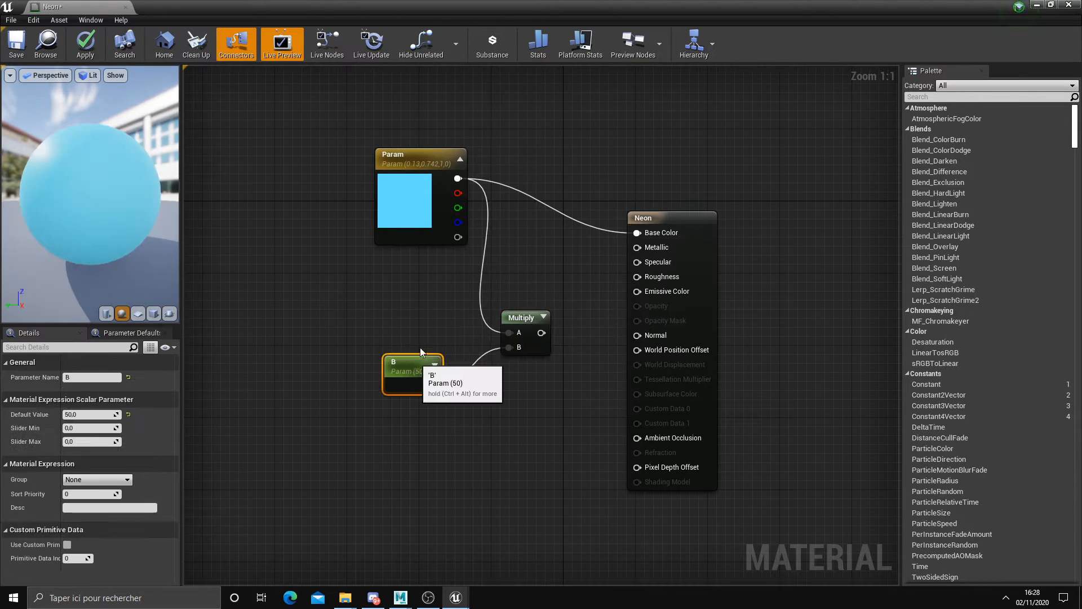
pyautogui.click(527, 318)
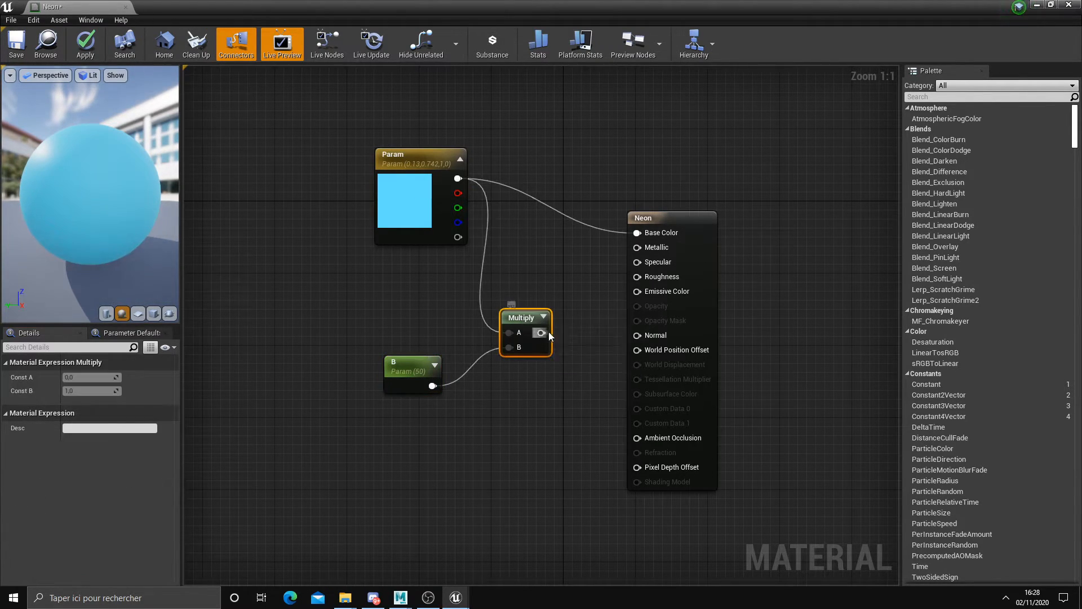
pyautogui.moveTo(634, 297); pyautogui.dragTo(637, 294)
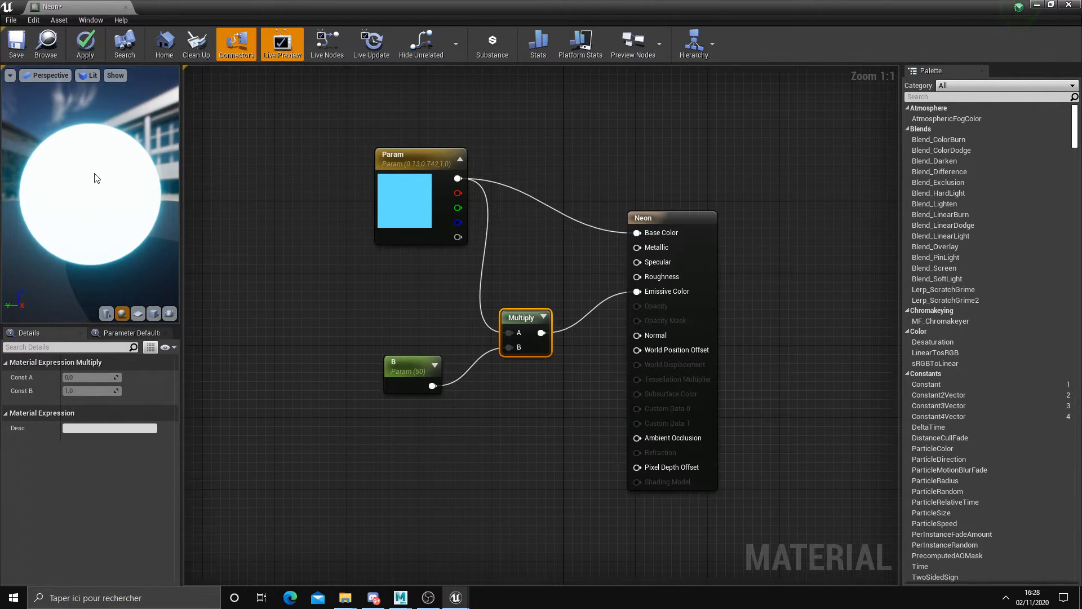
pyautogui.moveTo(415, 160); pyautogui.dragTo(393, 164)
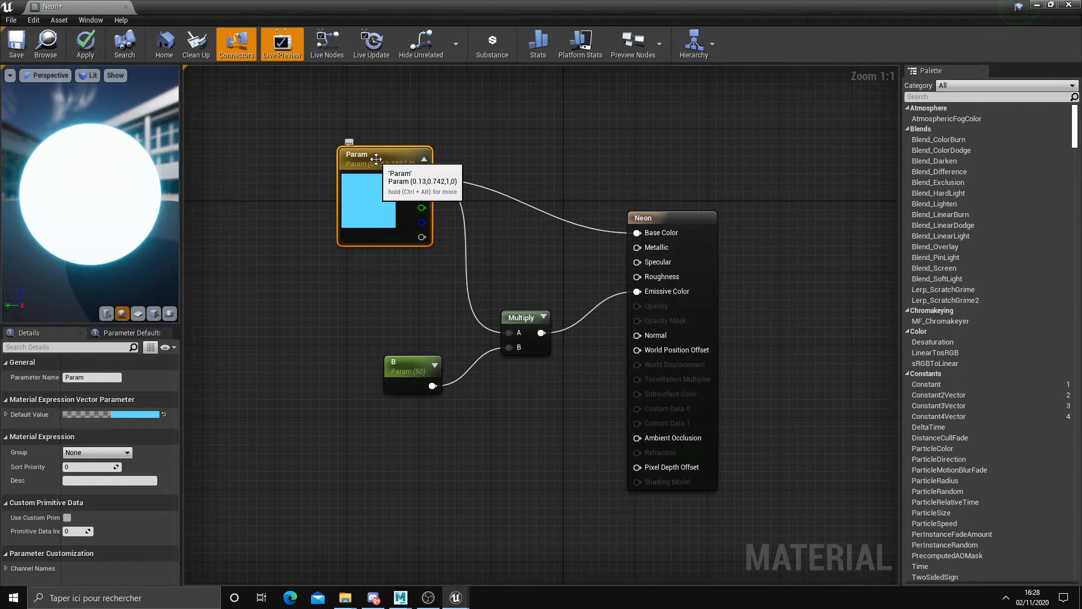
pyautogui.click(153, 415)
# - Try adding a Constant3Vector node to the Neon graph, then remove it
pyautogui.click(376, 292)
pyautogui.rightClick(381, 291)
pyautogui.write('constant3')
pyautogui.click(412, 316)
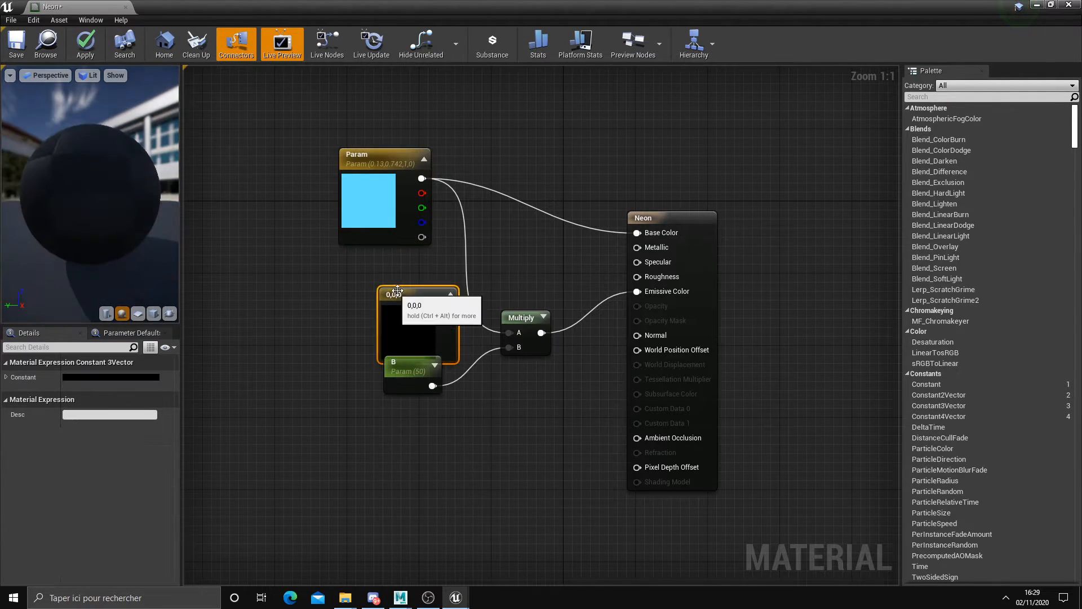
pyautogui.moveTo(407, 316); pyautogui.dragTo(290, 292)
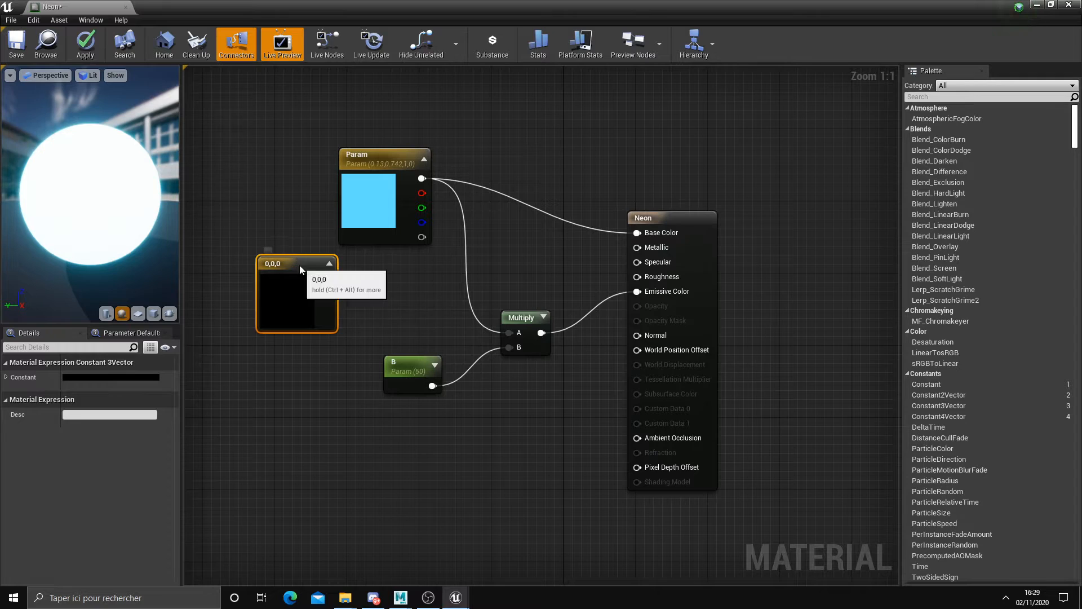
pyautogui.press('Delete')
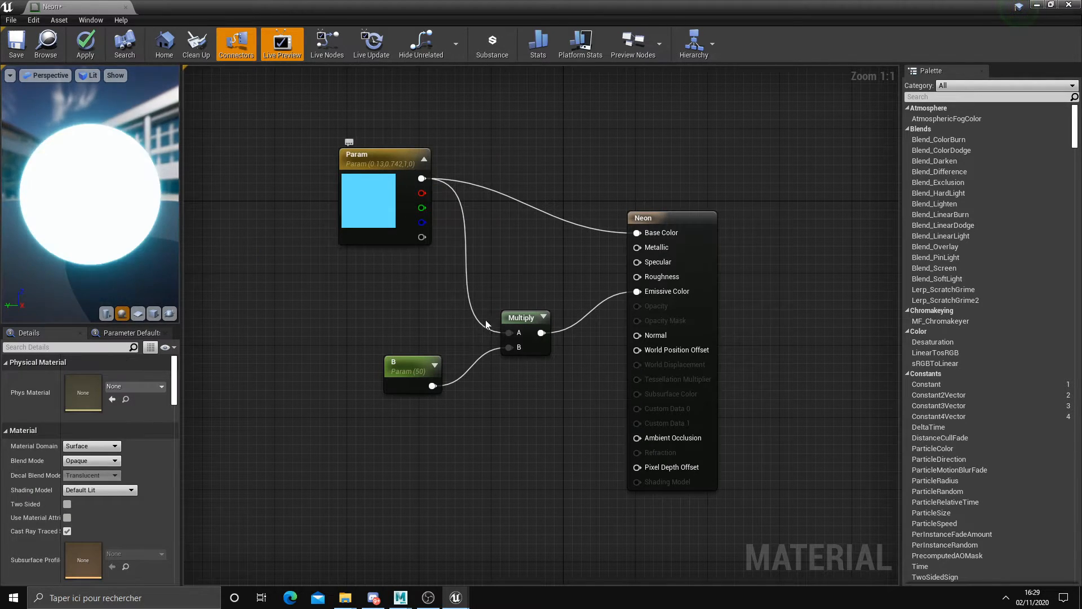
# - Try default values of 250 and 1 on the B parameter to compare the emissive glow in the preview
pyautogui.moveTo(408, 375); pyautogui.dragTo(420, 371)
pyautogui.click(522, 318)
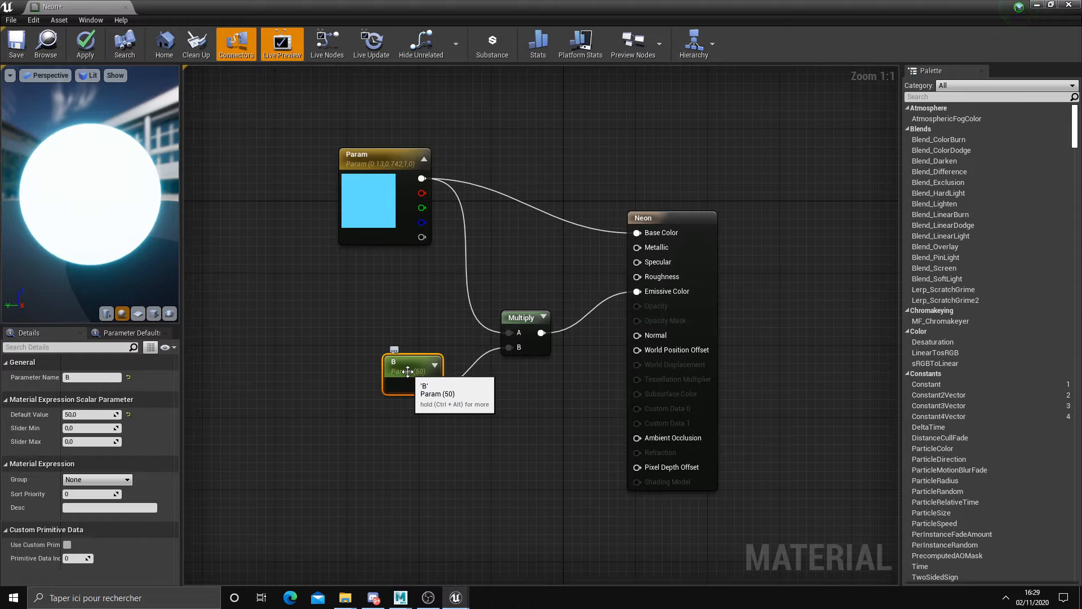
pyautogui.click(398, 163)
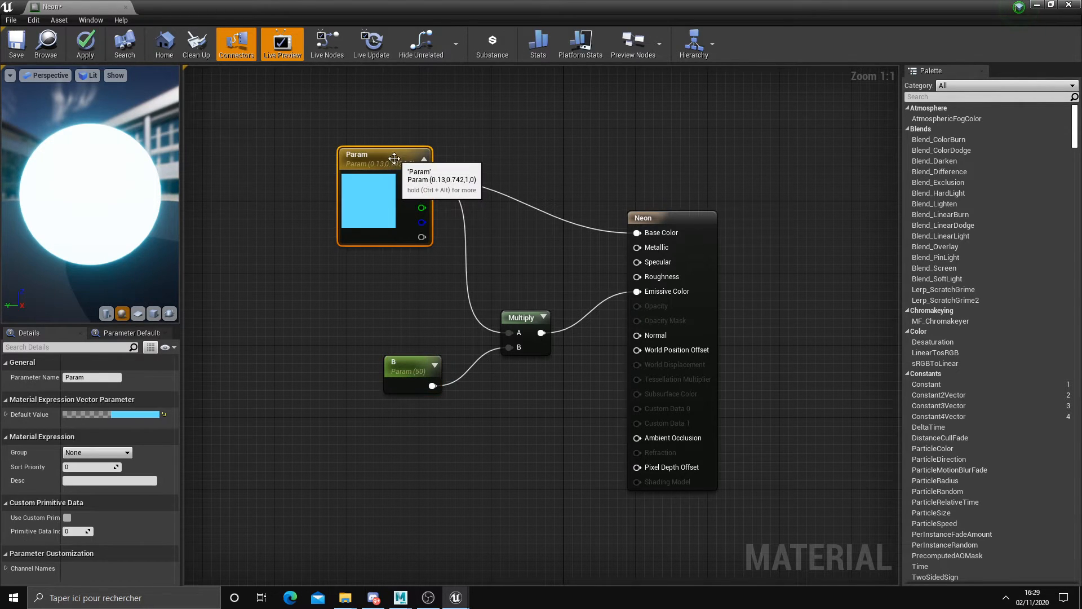
pyautogui.moveTo(411, 374); pyautogui.dragTo(403, 375)
pyautogui.click(94, 417)
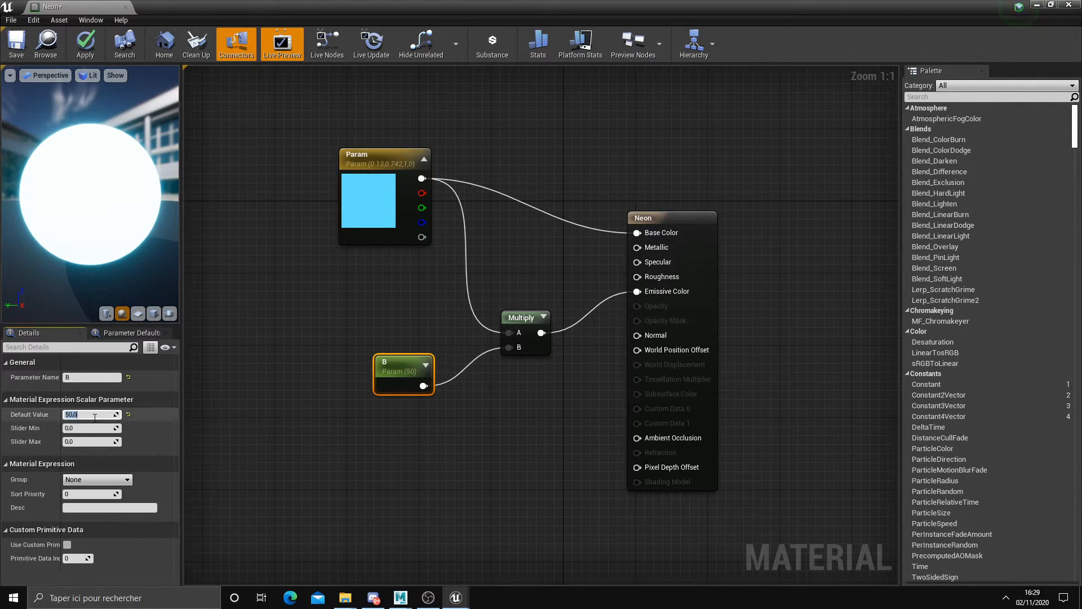
pyautogui.write('250')
pyautogui.press('Return')
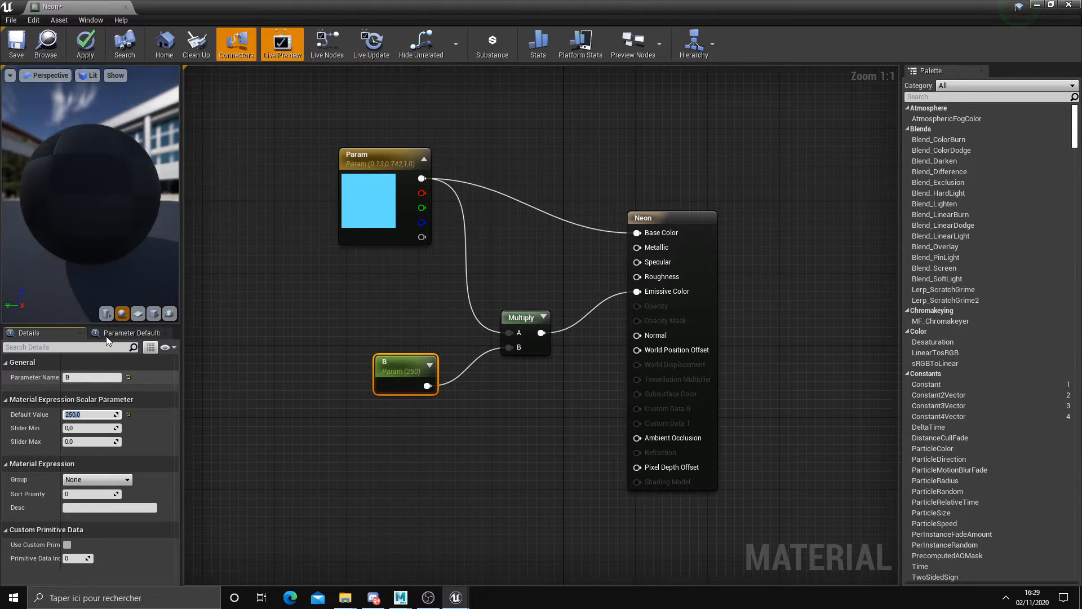
pyautogui.write('1')
pyautogui.press('Return')
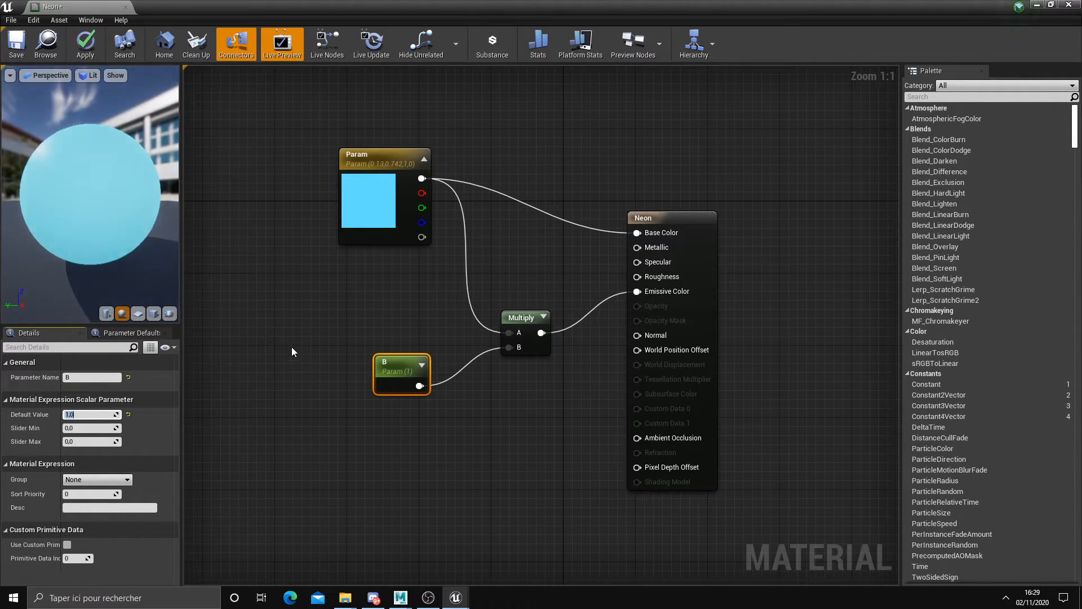
# - Set the B parameter's default value to 50, save the Neon material and close its editor
pyautogui.write('50')
pyautogui.press('Return')
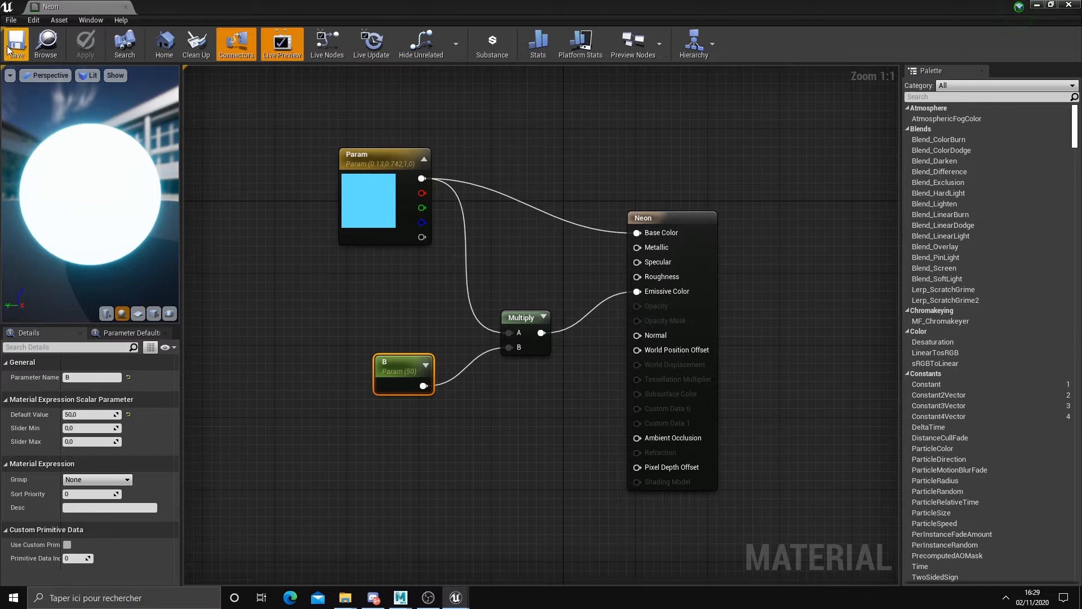
pyautogui.click(125, 6)
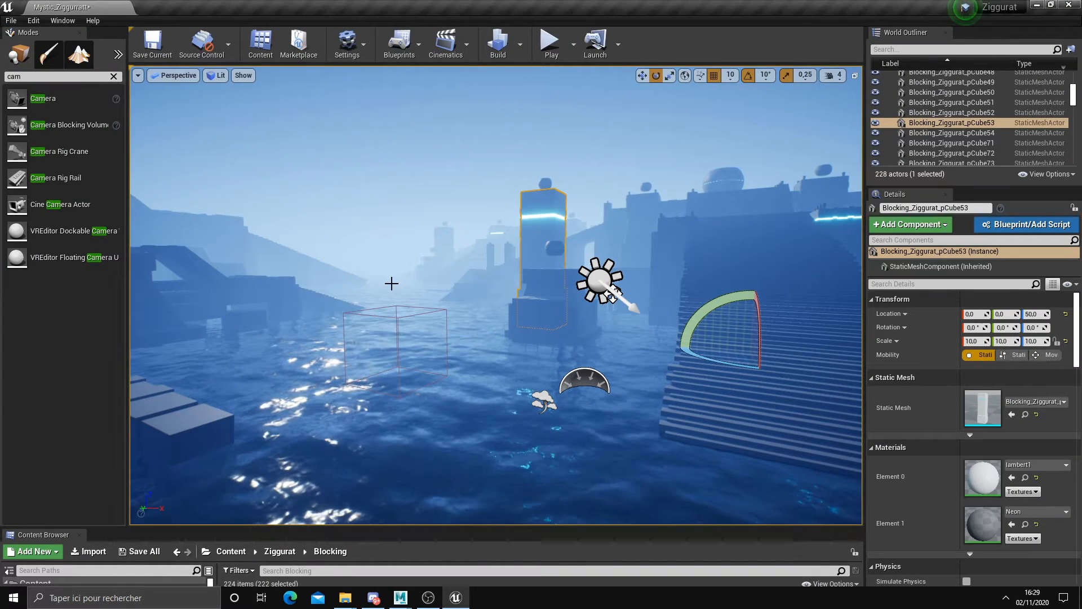
# - Find the Camera actor and place one over the water before the ziggurat at X -590, Y 1370, Z 200
pyautogui.moveTo(597, 289); pyautogui.dragTo(606, 288, button='right')
pyautogui.click(479, 343)
pyautogui.moveTo(478, 343); pyautogui.dragTo(500, 332, button='right')
pyautogui.press('d')
pyautogui.click(432, 309)
pyautogui.moveTo(432, 299); pyautogui.dragTo(439, 301, button='right')
pyautogui.press('d')
pyautogui.click(113, 76)
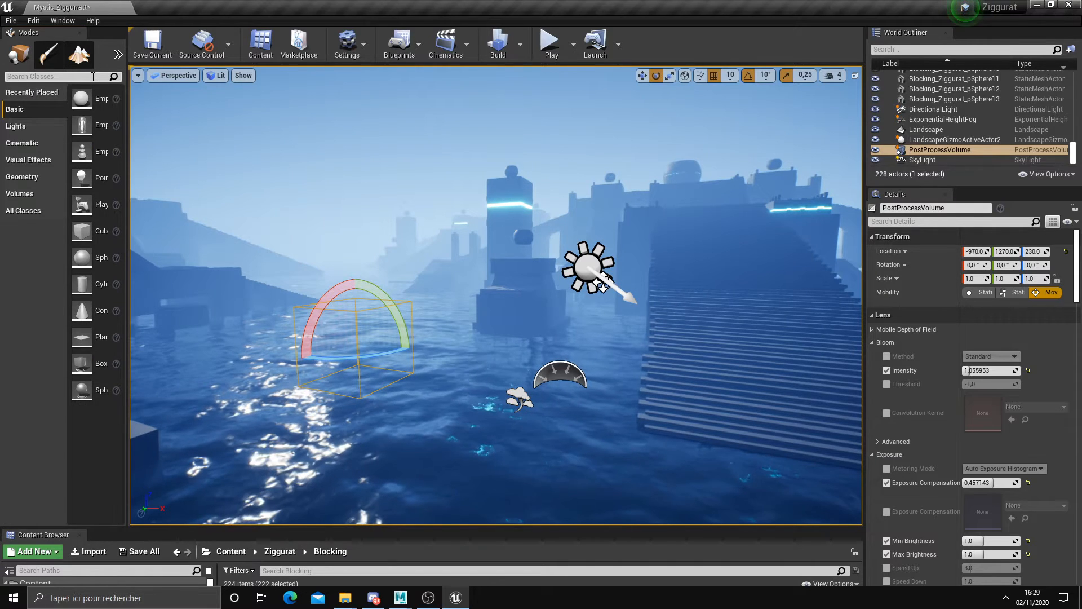
pyautogui.write('came')
pyautogui.moveTo(42, 98); pyautogui.dragTo(270, 249)
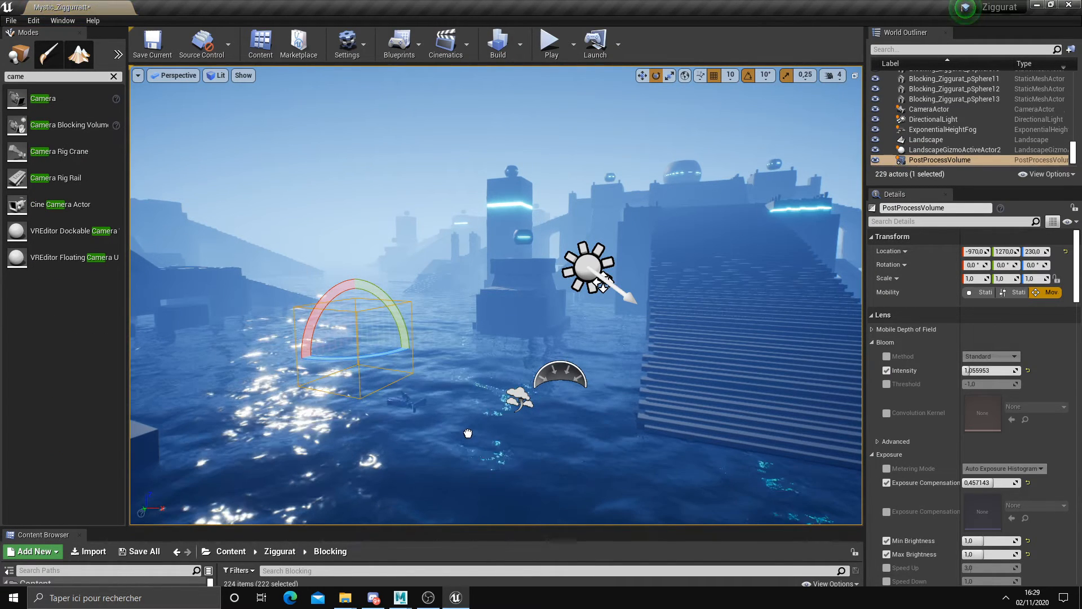
pyautogui.moveTo(468, 435); pyautogui.dragTo(470, 436)
pyautogui.moveTo(462, 383); pyautogui.dragTo(441, 374)
pyautogui.scroll(-4, 437, 373)
# - Pilot the CameraActor and move it back to frame the ziggurat stairs and the glowing tower
pyautogui.click(183, 75)
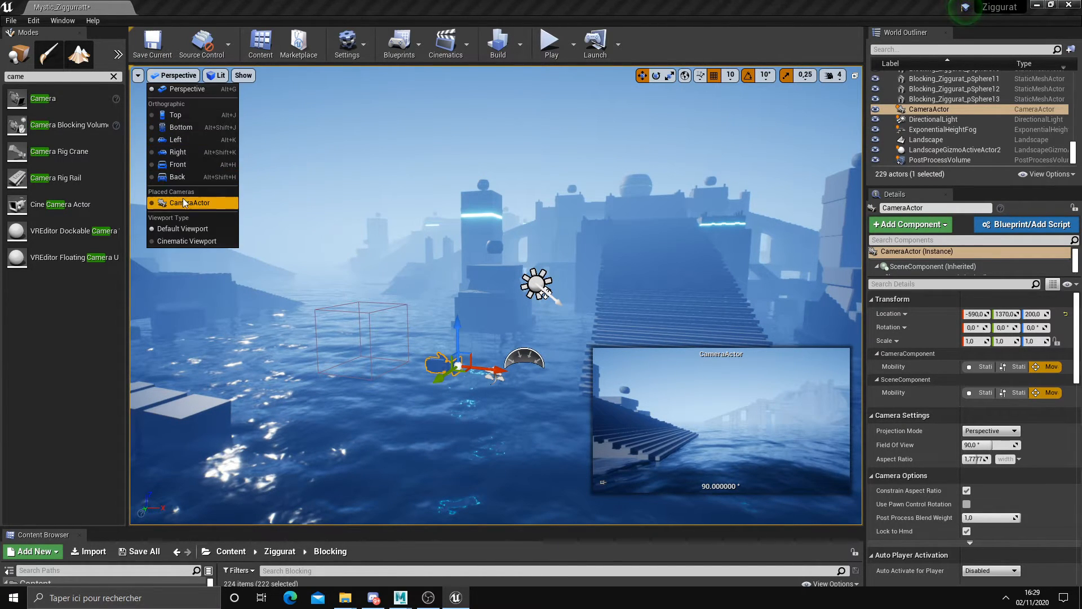
pyautogui.click(184, 206)
pyautogui.moveTo(241, 215); pyautogui.dragTo(138, 199, button='right')
pyautogui.press('d')
pyautogui.moveTo(498, 307); pyautogui.dragTo(332, 327, button='right')
pyautogui.press('s')
pyautogui.scroll(1, 516, 320)
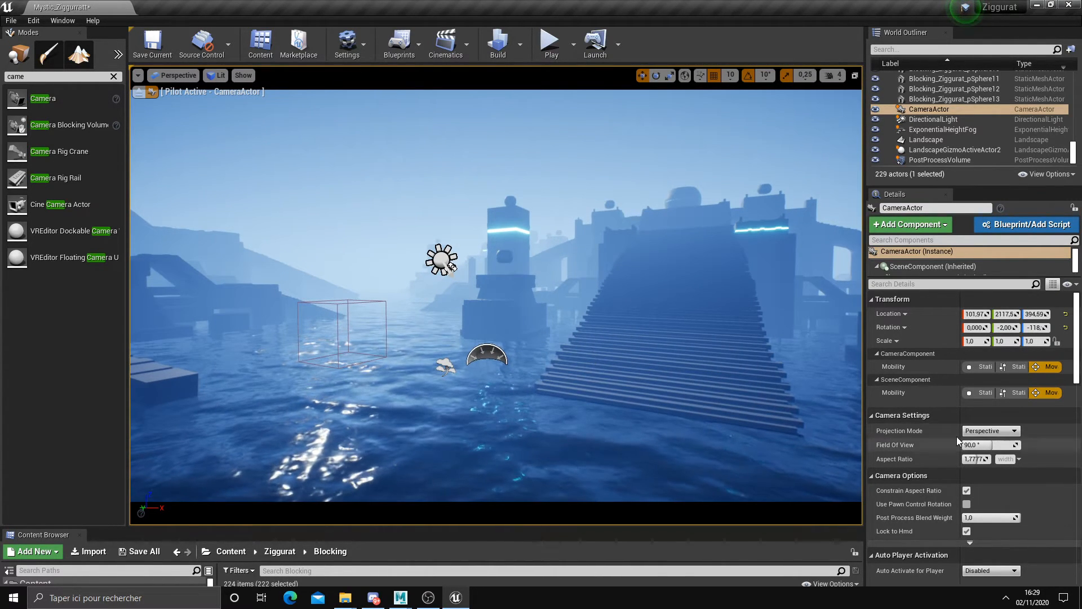
# - Narrow the camera's Field Of View to about 71° and move it back to restore the framing
pyautogui.moveTo(983, 446)
pyautogui.mouseDown()
pyautogui.moveTo(1043, 446)
pyautogui.moveTo(983, 444)
pyautogui.mouseUp()
pyautogui.press('s')
pyautogui.moveTo(579, 348); pyautogui.dragTo(570, 337, button='right')
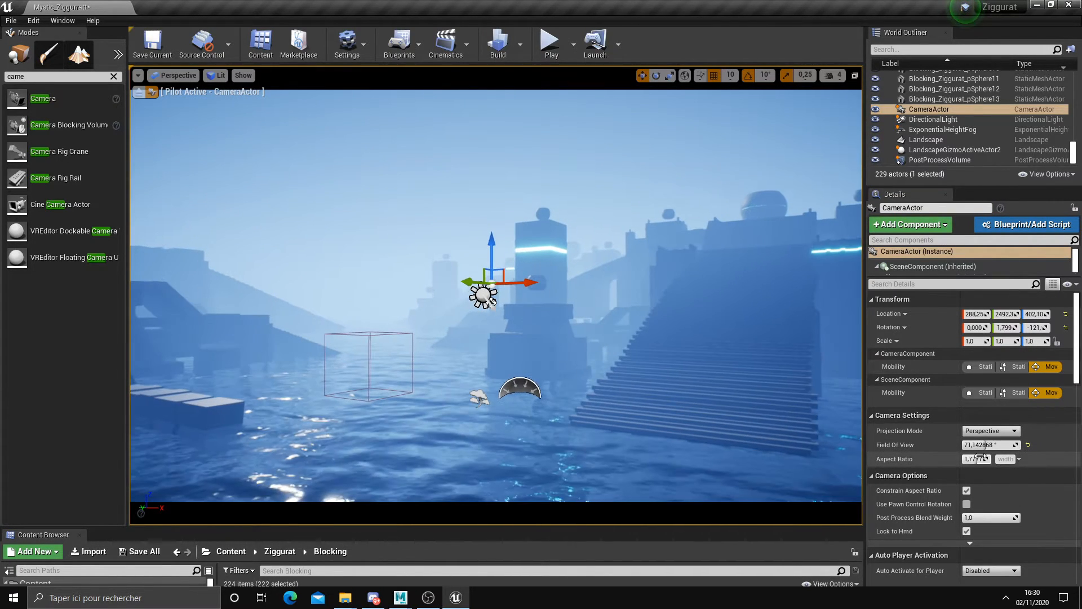
# - Widen the camera's Aspect Ratio to about 2.32 and slightly adjust its aim
pyautogui.moveTo(971, 459); pyautogui.dragTo(1002, 459)
pyautogui.moveTo(684, 364); pyautogui.dragTo(689, 367, button='right')
pyautogui.moveTo(360, 294); pyautogui.dragTo(354, 292, button='right')
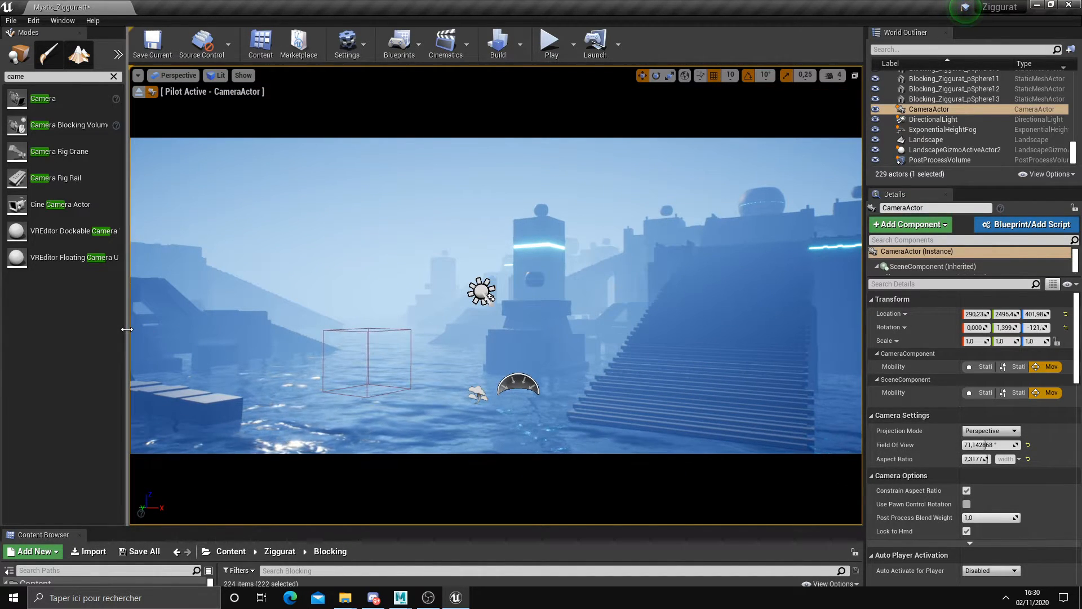
# - Enlarge the viewport horizontally and vertically, and reduce the camera's Aspect Ratio to about 2.17
pyautogui.moveTo(126, 329); pyautogui.dragTo(39, 329)
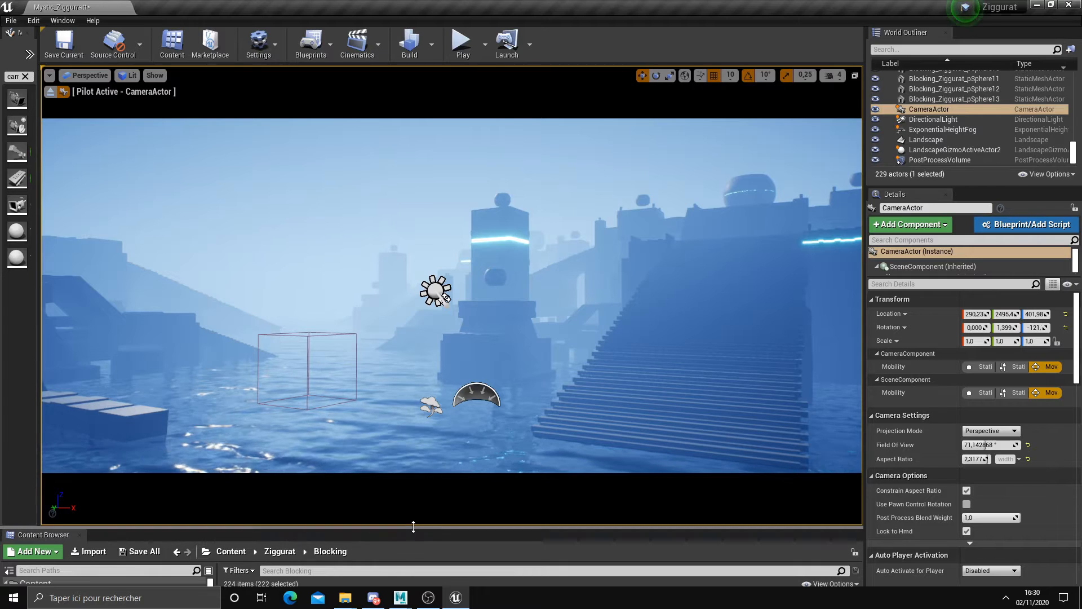
pyautogui.moveTo(413, 526); pyautogui.dragTo(413, 547)
pyautogui.moveTo(986, 459); pyautogui.dragTo(984, 459)
pyautogui.moveTo(585, 382)
pyautogui.mouseDown(button='right')
pyautogui.moveTo(600, 397)
pyautogui.moveTo(579, 373)
pyautogui.mouseUp(button='right')
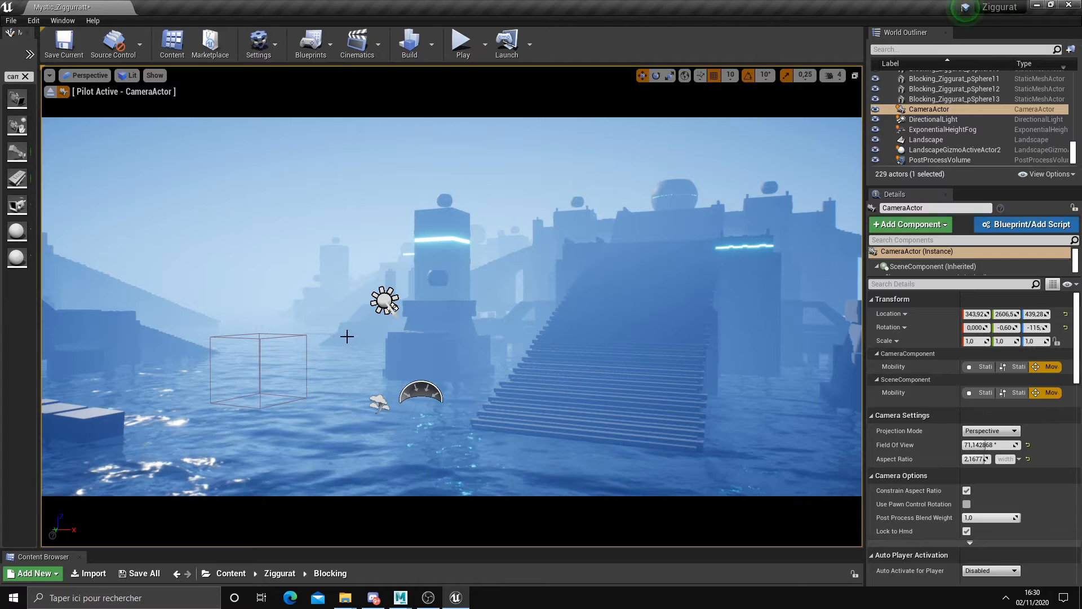
# - Fly the piloted camera closer to the stairs and tower, to about X 92, Y 2278, Z 438
pyautogui.press('w')
pyautogui.moveTo(470, 390)
pyautogui.mouseDown(button='right')
pyautogui.moveTo(580, 388)
pyautogui.moveTo(472, 391)
pyautogui.mouseUp(button='right')
pyautogui.press('d')
pyautogui.press('a')
pyautogui.press('s')
pyautogui.press('d')
pyautogui.press('w')
pyautogui.press('a')
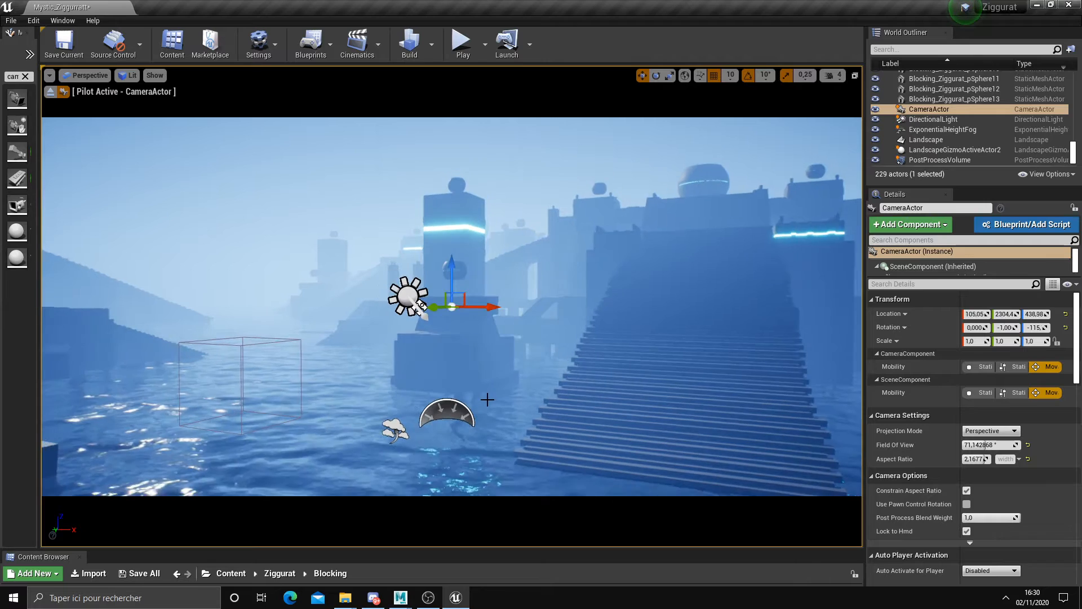
pyautogui.scroll(8, 494, 357)
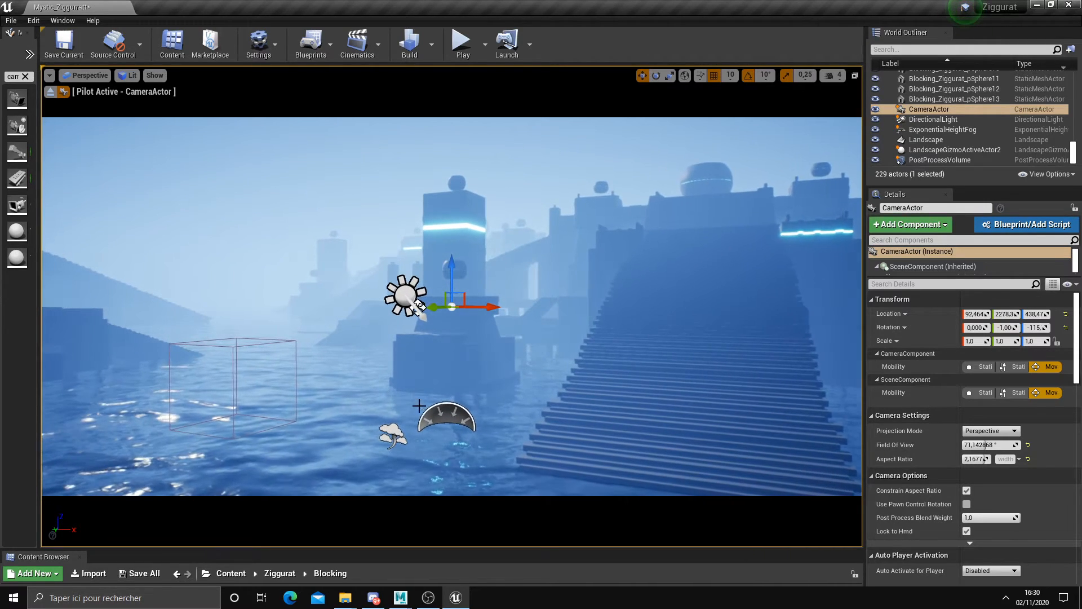
# - Select the Exponential Height Fog and set its Fog Density to 0.4
pyautogui.click(438, 415)
pyautogui.click(384, 435)
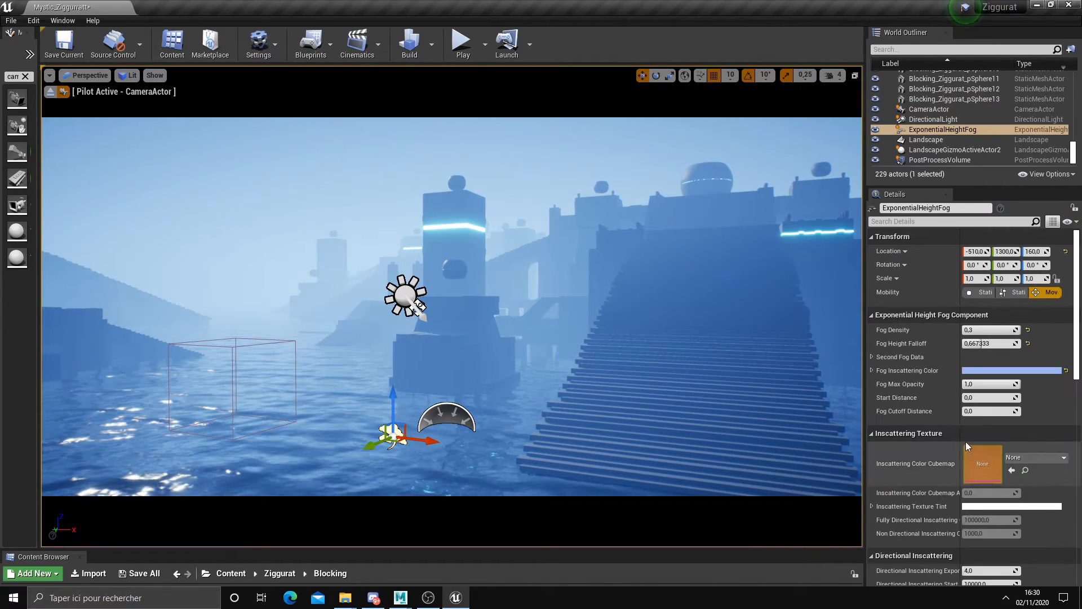
pyautogui.click(970, 330)
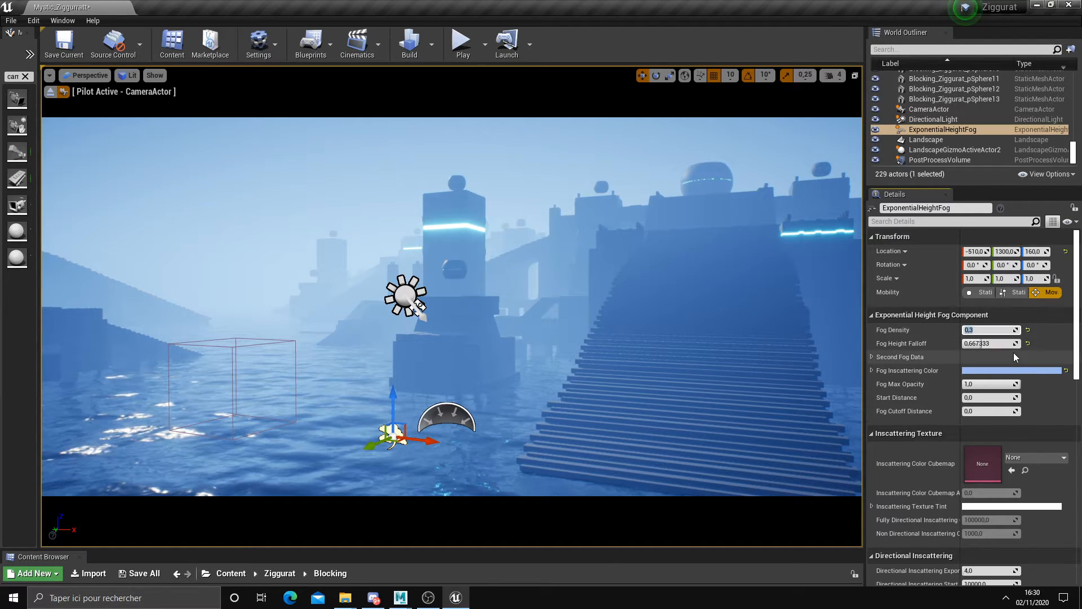
pyautogui.press('Return')
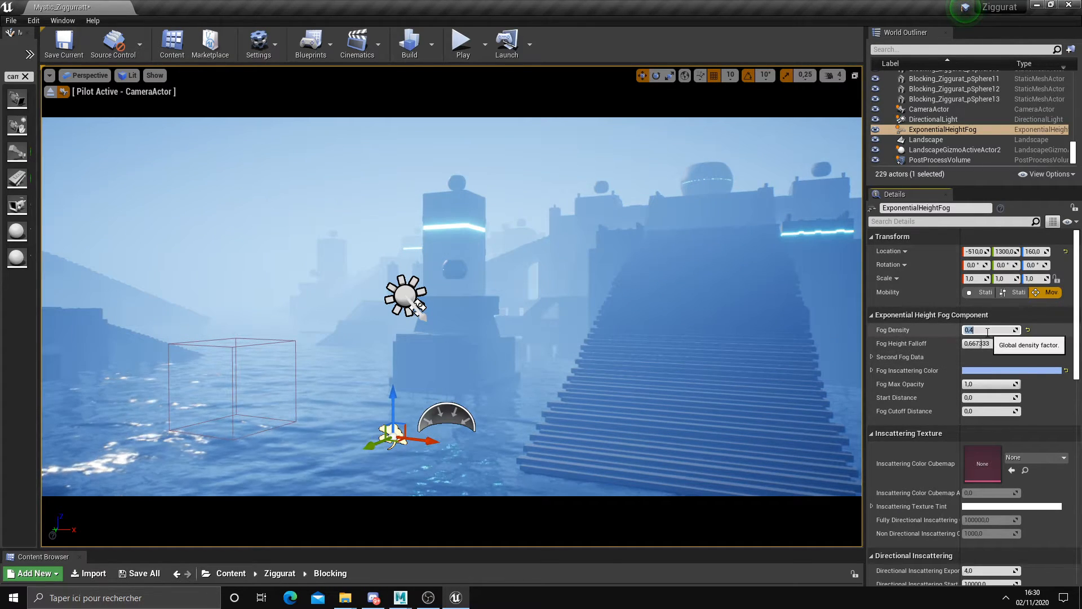
# - Try Fog Density values of 5, 1, 2 and 0.7 on the Exponential Height Fog
pyautogui.write('5')
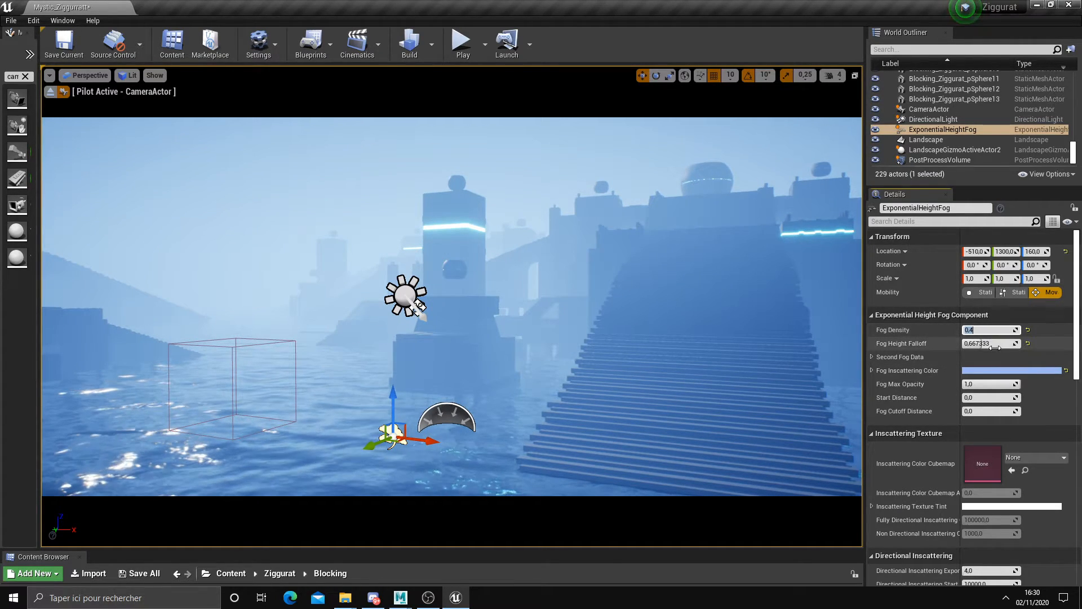
pyautogui.press('Return')
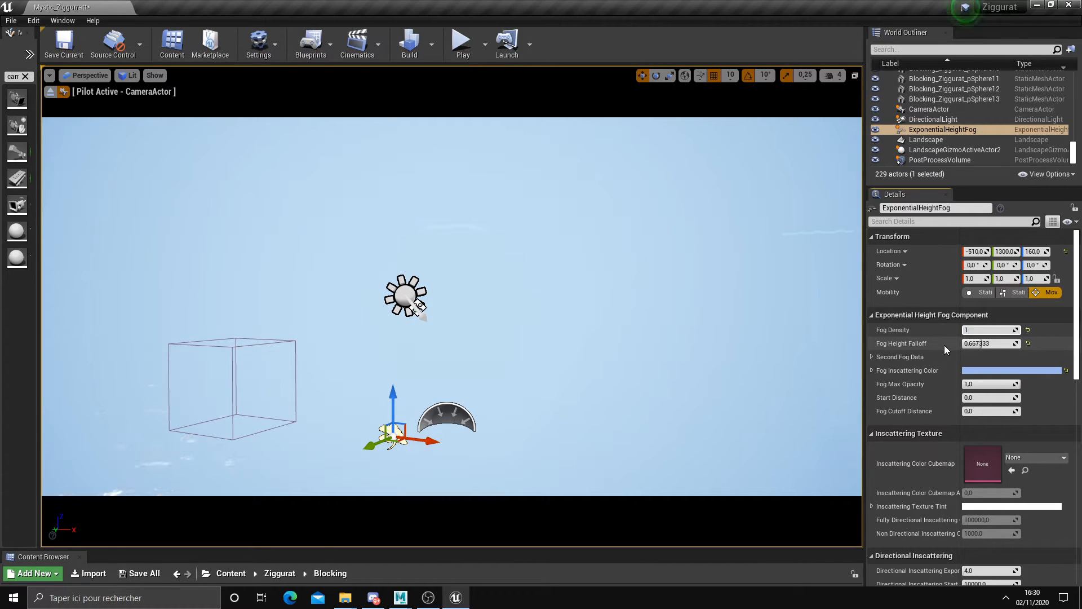
pyautogui.write('1')
pyautogui.press('Return')
pyautogui.write('2')
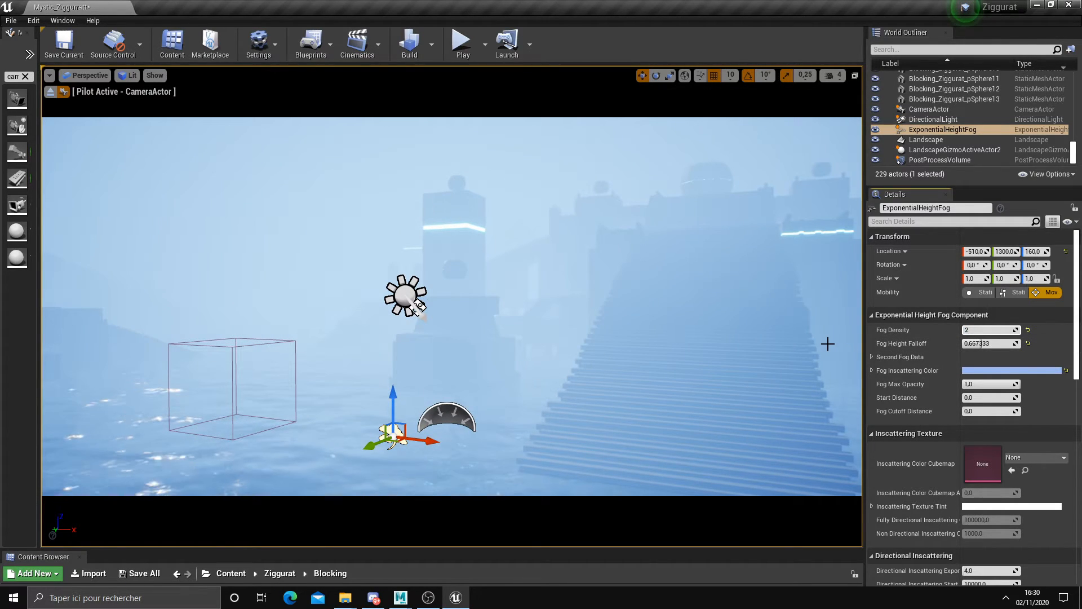
pyautogui.press('Return')
pyautogui.write('0')
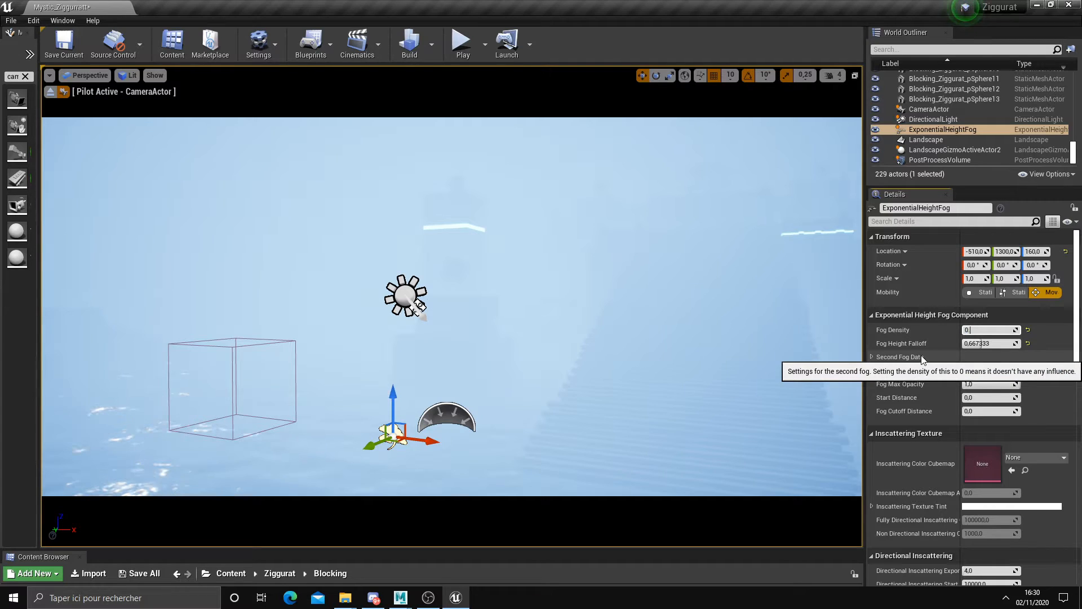
pyautogui.write(',7')
pyautogui.press('Return')
# - Deselect the fog and shift the piloted camera slightly so the low stepped blocks opposite the staircase enter the frame
pyautogui.moveTo(612, 334); pyautogui.dragTo(524, 347, button='right')
pyautogui.press('Escape')
pyautogui.press('d')
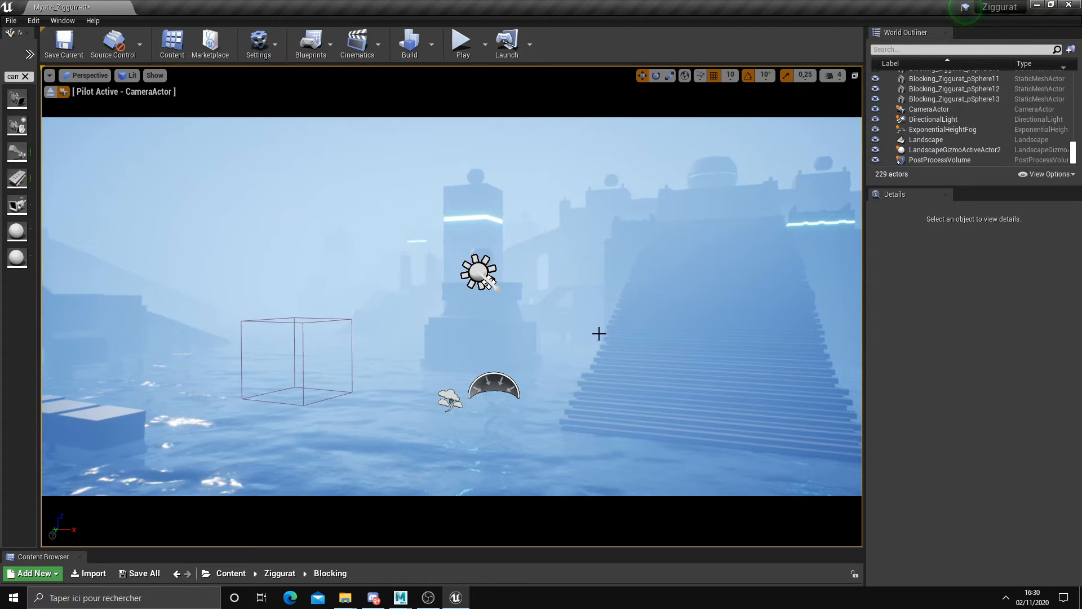
# - Select the Exponential Height Fog and set its Fog Density to 0.4
pyautogui.click(450, 400)
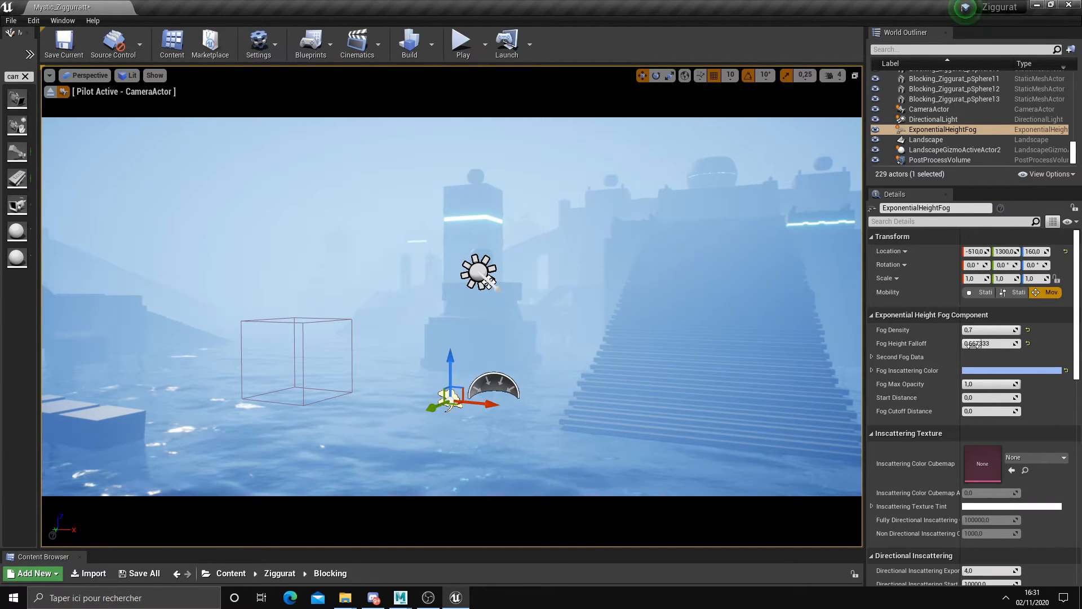
pyautogui.click(979, 330)
pyautogui.write('0.1')
pyautogui.press('Return')
# - Pull the piloted camera back and re-aim it so the full staircase and the low stepped blocks fit in the frame
pyautogui.moveTo(637, 350); pyautogui.dragTo(508, 314, button='right')
pyautogui.click(631, 339)
pyautogui.scroll(-3, 488, 307)
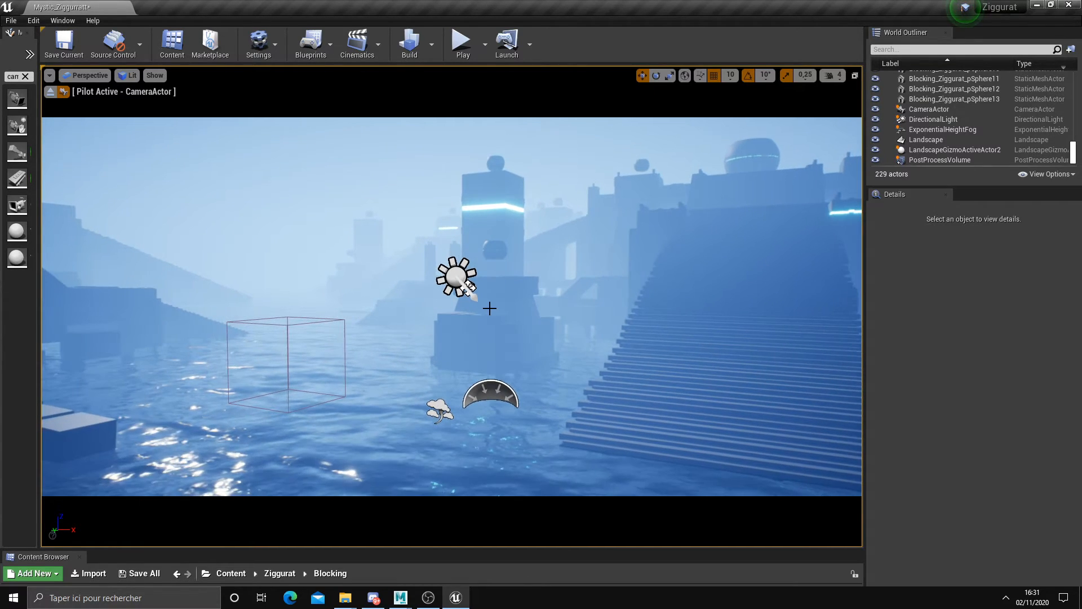
pyautogui.scroll(-3, 483, 306)
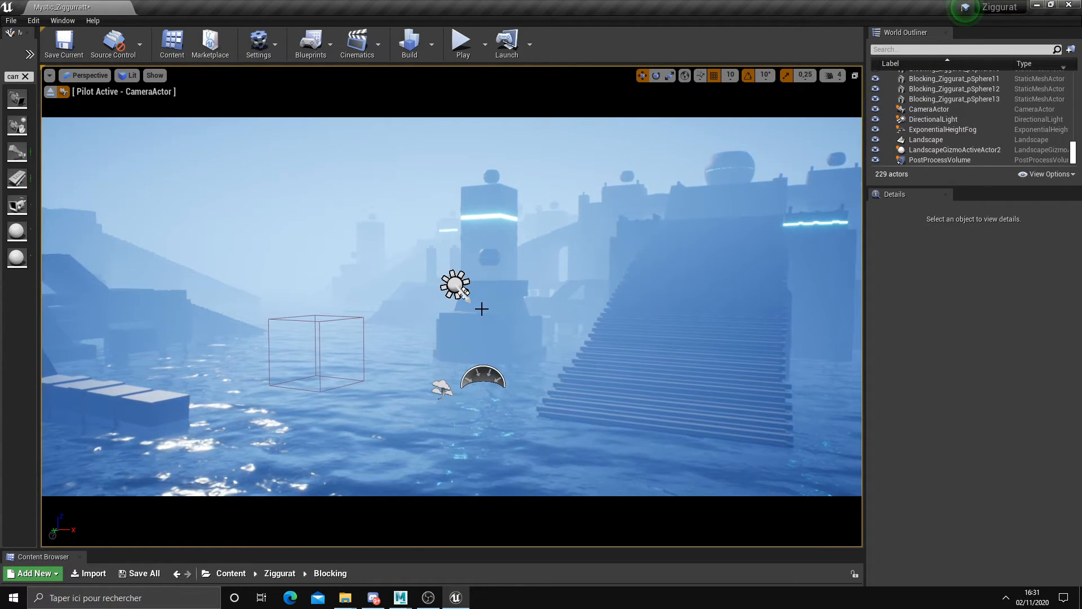
# - Examine the settings of the Exponential Height Fog, SkyLight and DirectionalLight in turn
pyautogui.click(442, 387)
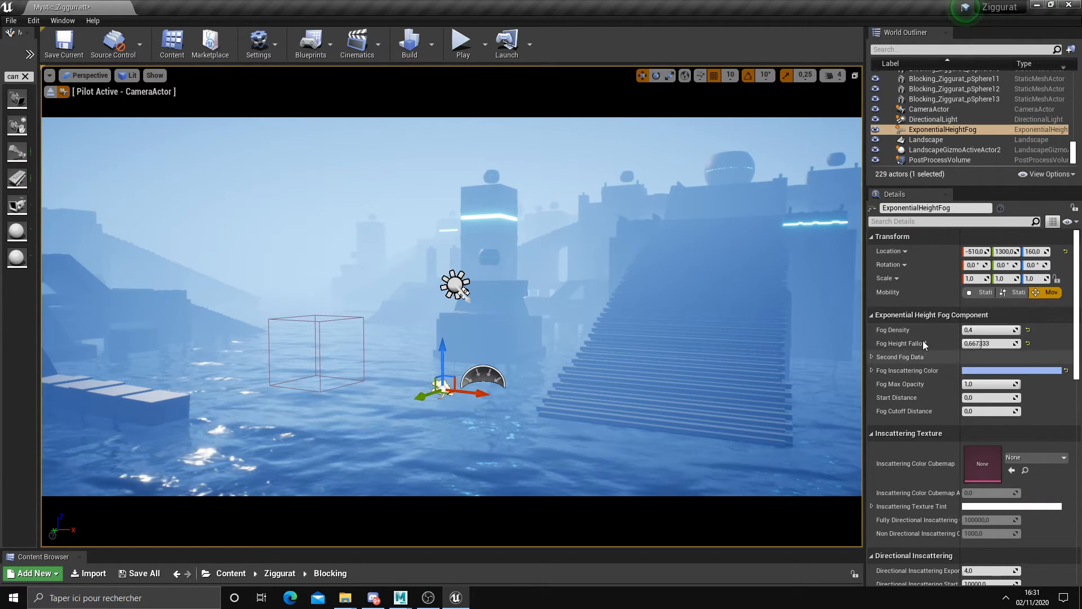
pyautogui.click(483, 375)
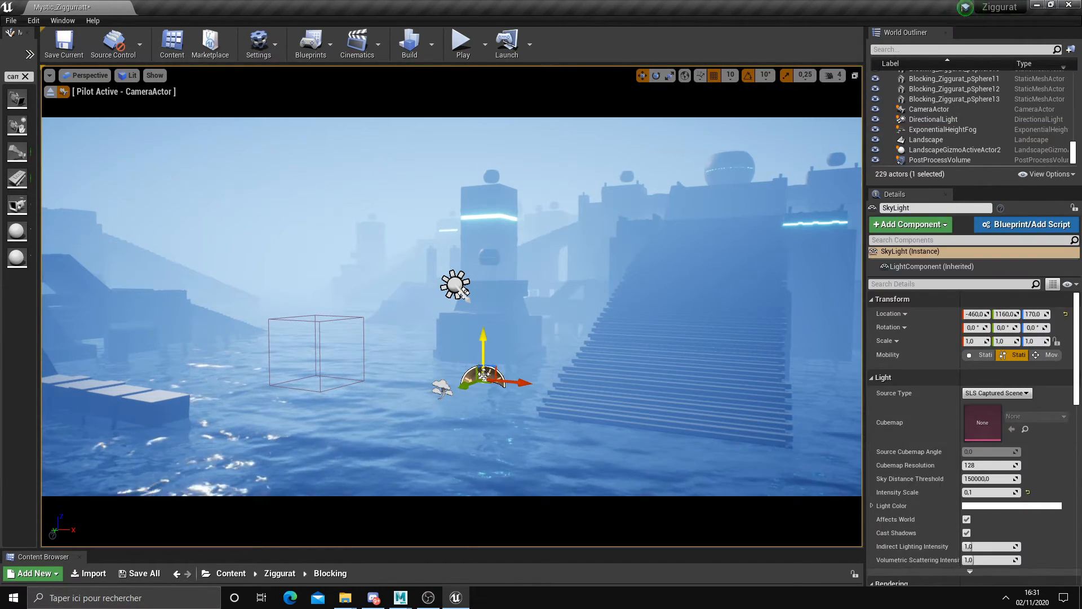
pyautogui.click(457, 286)
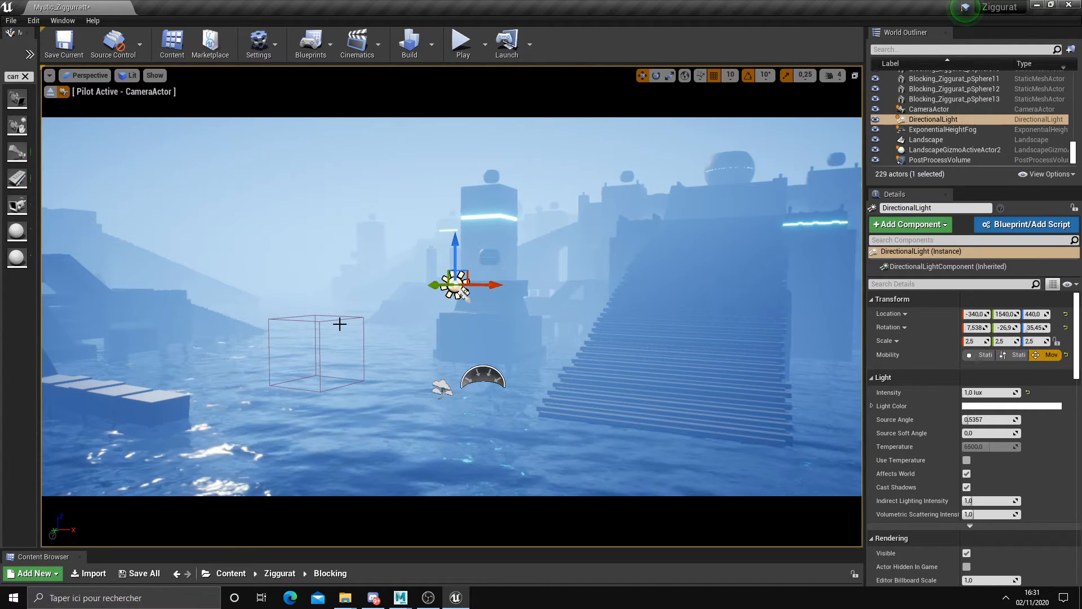
# - Select the PostProcessVolume, enable its Ambient Occlusion Intensity and raise it to about 0.77
pyautogui.click(364, 344)
pyautogui.scroll(-10, 982, 465)
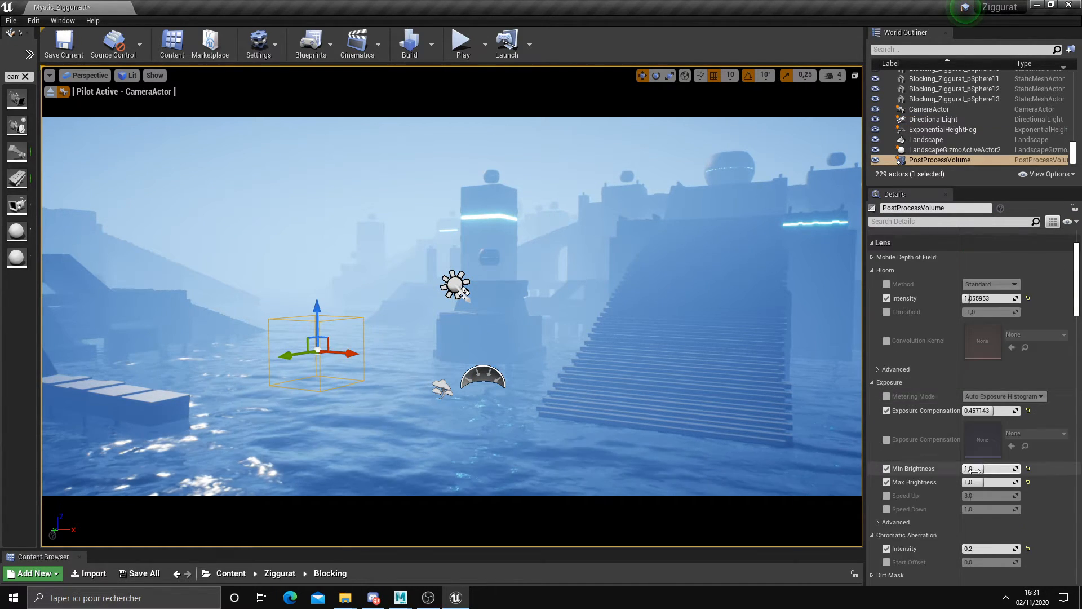
pyautogui.scroll(-15, 944, 455)
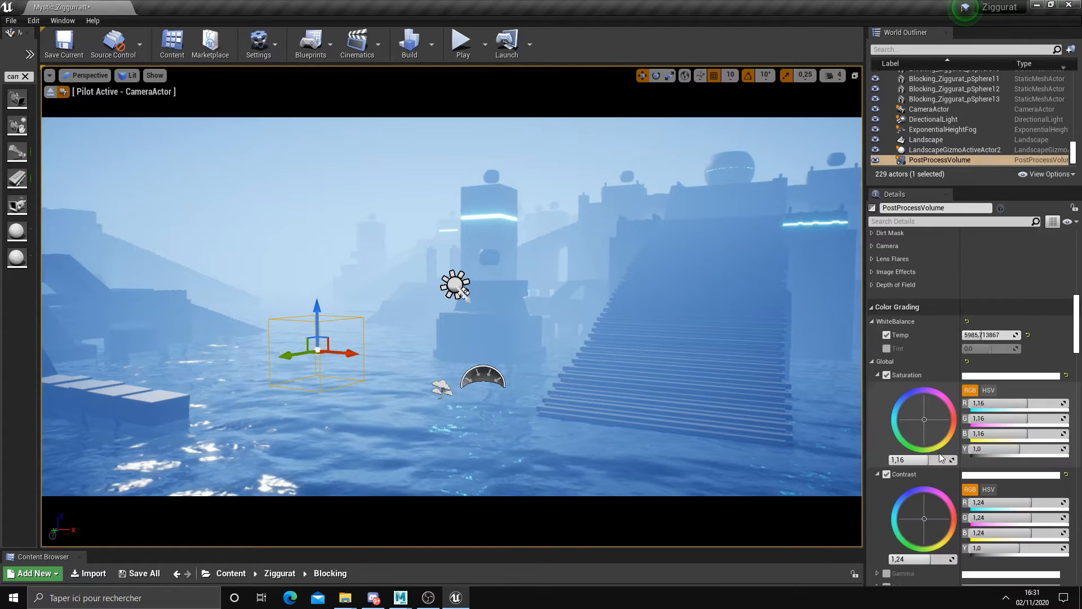
pyautogui.scroll(-2, 932, 454)
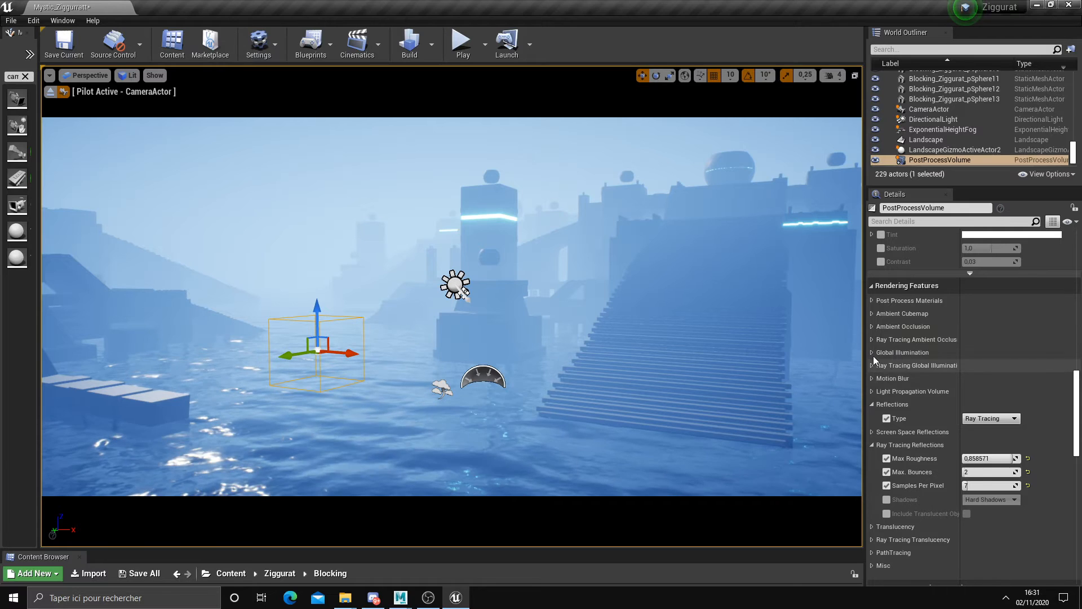
pyautogui.click(872, 327)
pyautogui.click(886, 340)
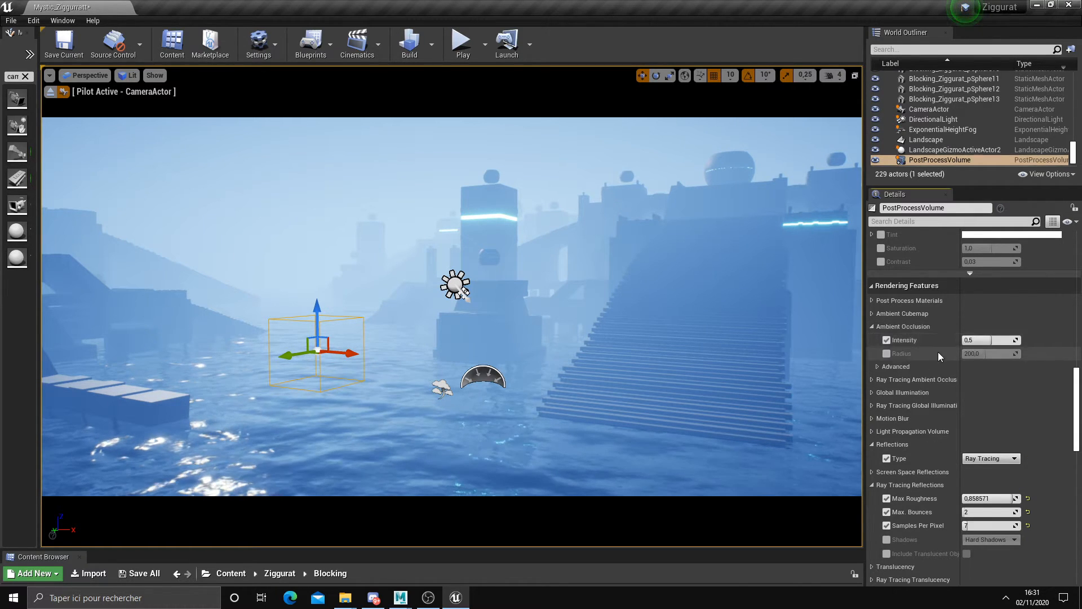
pyautogui.moveTo(981, 339); pyautogui.dragTo(1010, 340)
# - Enable the advanced Ambient Occlusion Quality override and set it to about 56.67
pyautogui.click(878, 367)
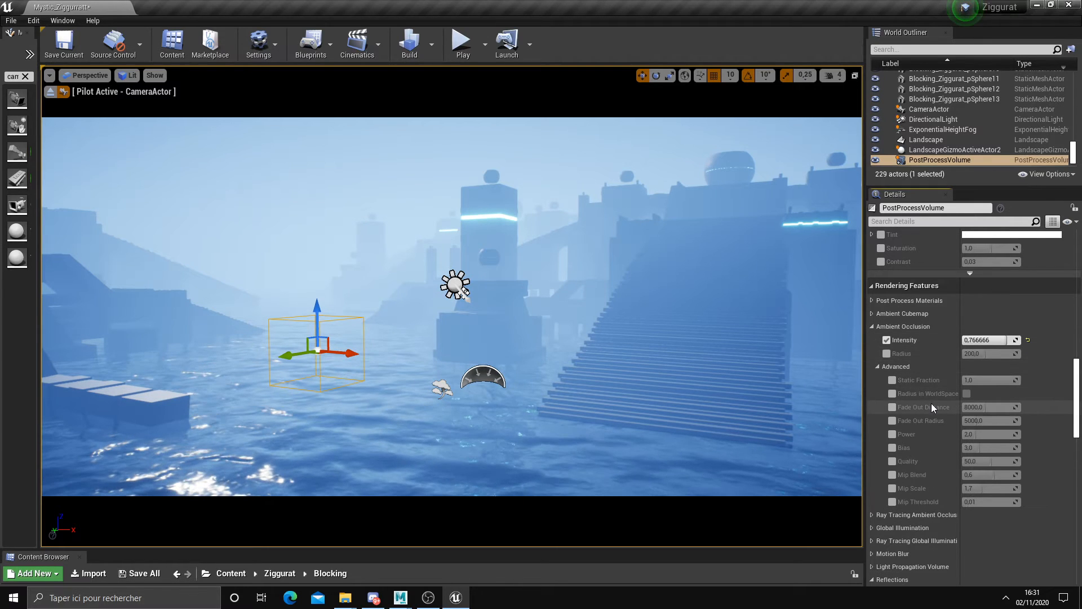
pyautogui.click(891, 461)
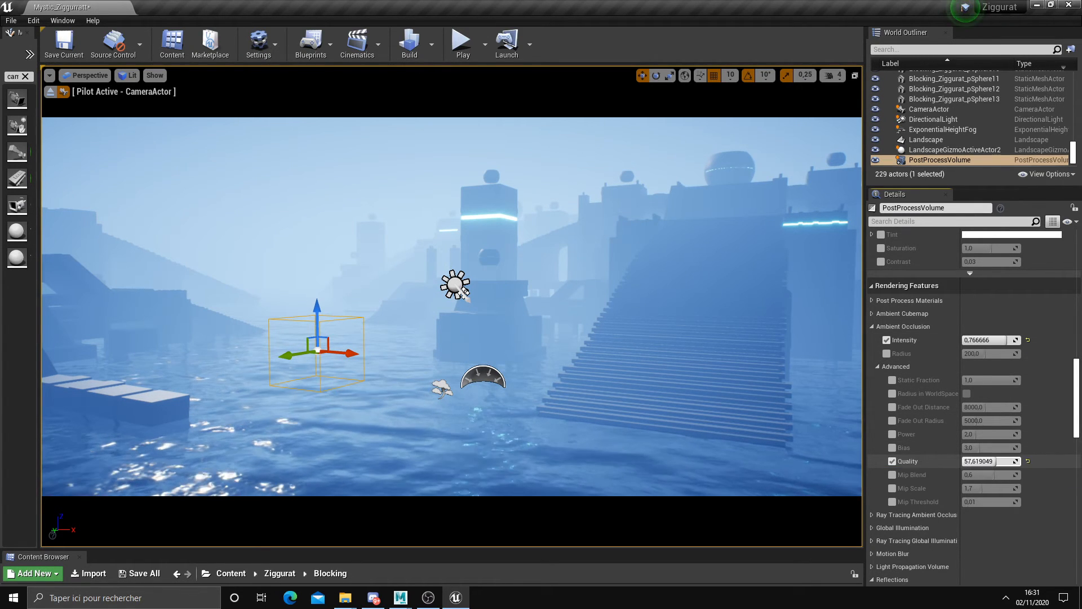
pyautogui.moveTo(991, 461); pyautogui.dragTo(988, 461)
# - Enlarge the Content Browser, open the Neon material for editing and nudge its color and B parameter nodes slightly upward
pyautogui.moveTo(676, 550); pyautogui.dragTo(665, 390)
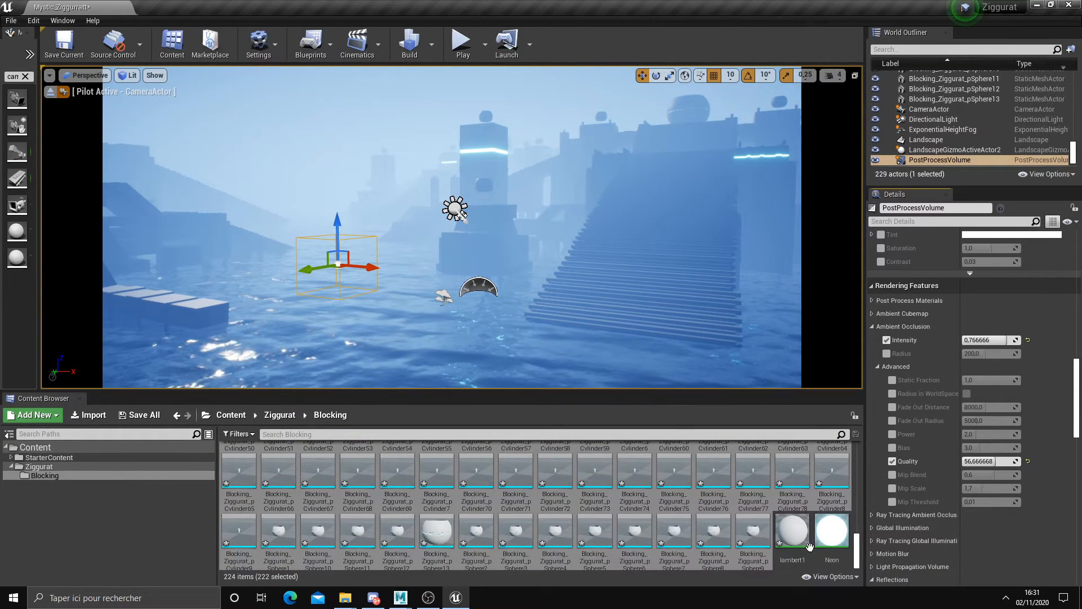
pyautogui.doubleClick(832, 531)
pyautogui.moveTo(402, 219); pyautogui.dragTo(402, 209)
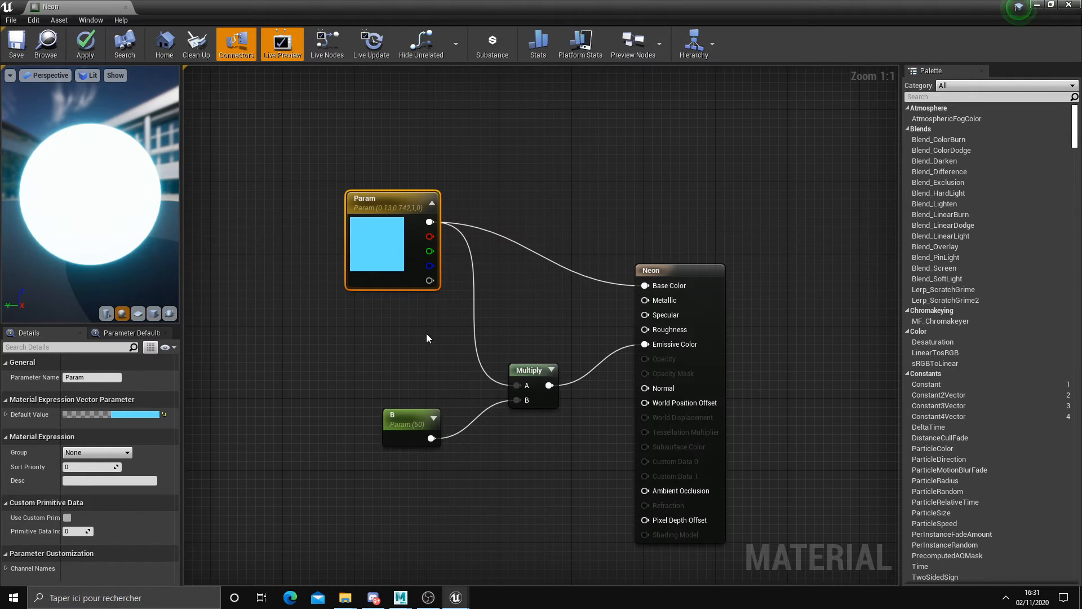
pyautogui.moveTo(408, 421); pyautogui.dragTo(409, 412)
pyautogui.click(395, 365)
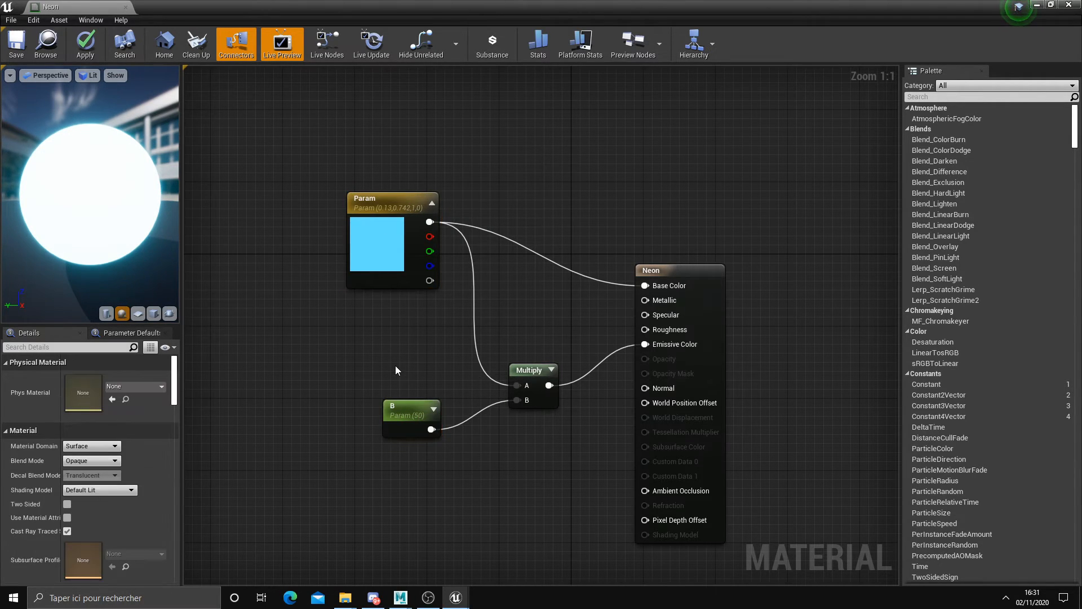
# - Add a Constant node to the Neon graph and place it left of the B parameter node
pyautogui.rightClick(397, 363)
pyautogui.write('const')
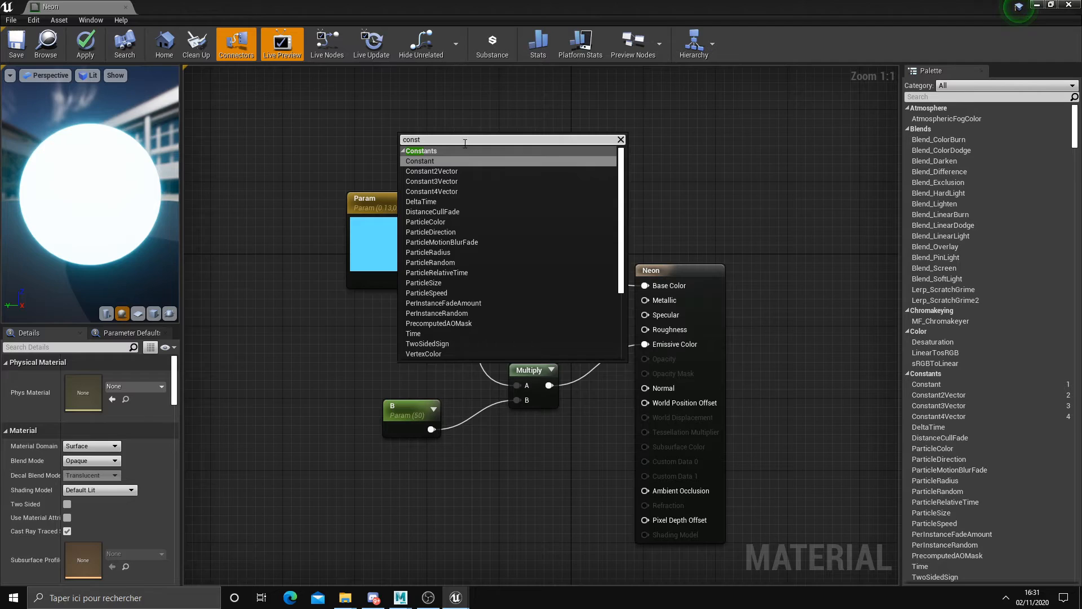
pyautogui.click(459, 161)
pyautogui.moveTo(411, 377); pyautogui.dragTo(270, 350)
# - Add a ScalarParameter node to the graph and place it below the new Constant node
pyautogui.click(307, 357)
pyautogui.rightClick(307, 357)
pyautogui.write('param')
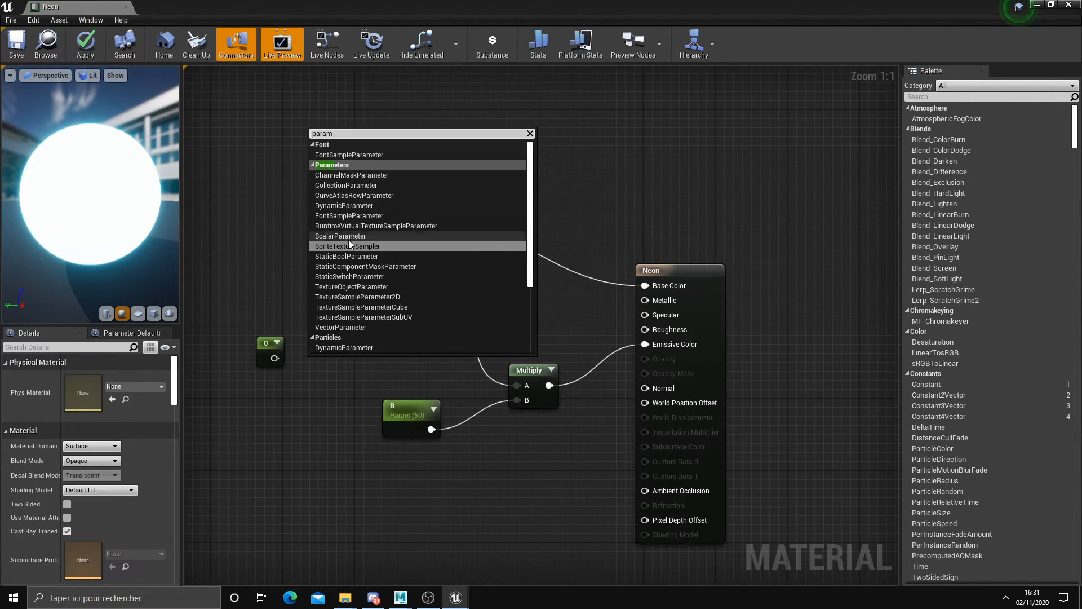
pyautogui.press('Escape')
pyautogui.moveTo(322, 372); pyautogui.dragTo(263, 396)
# - Compare the detail settings of the Constant node with those of the new scalar parameter node
pyautogui.click(304, 373)
pyautogui.click(294, 396)
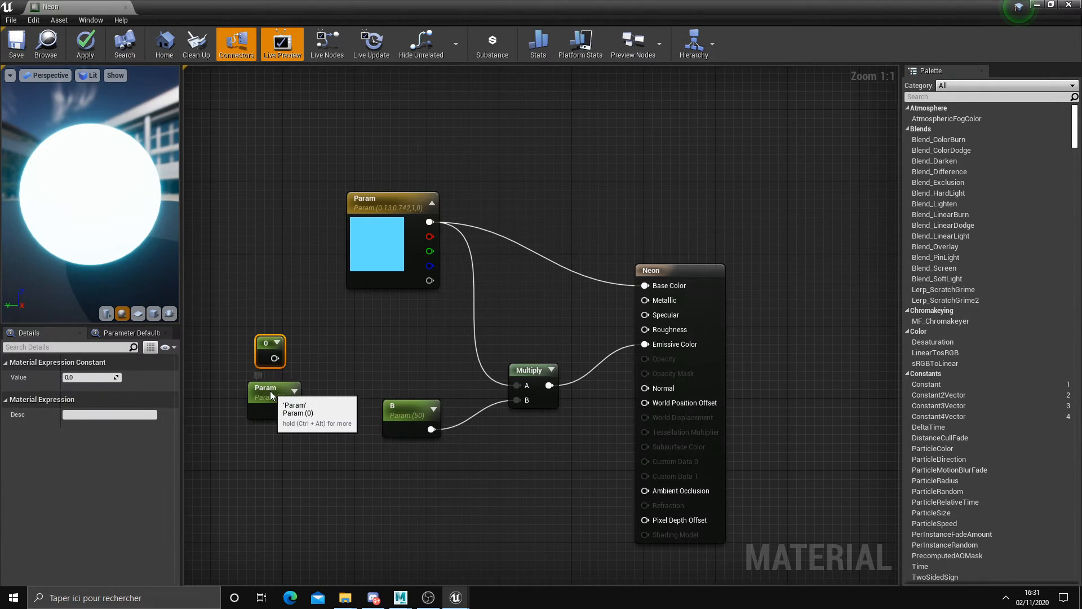
pyautogui.click(262, 354)
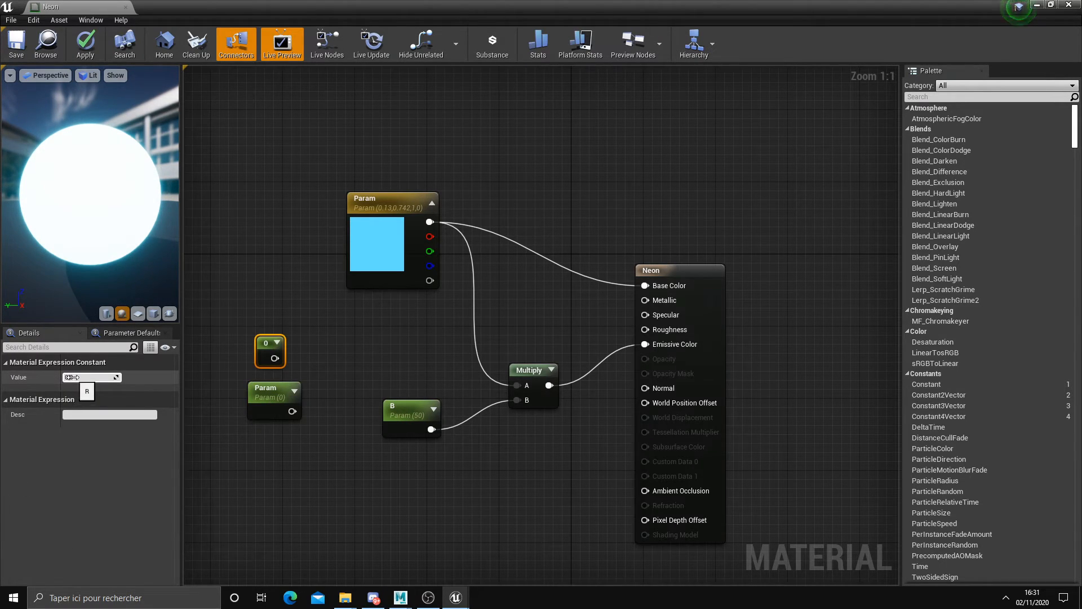
pyautogui.click(291, 411)
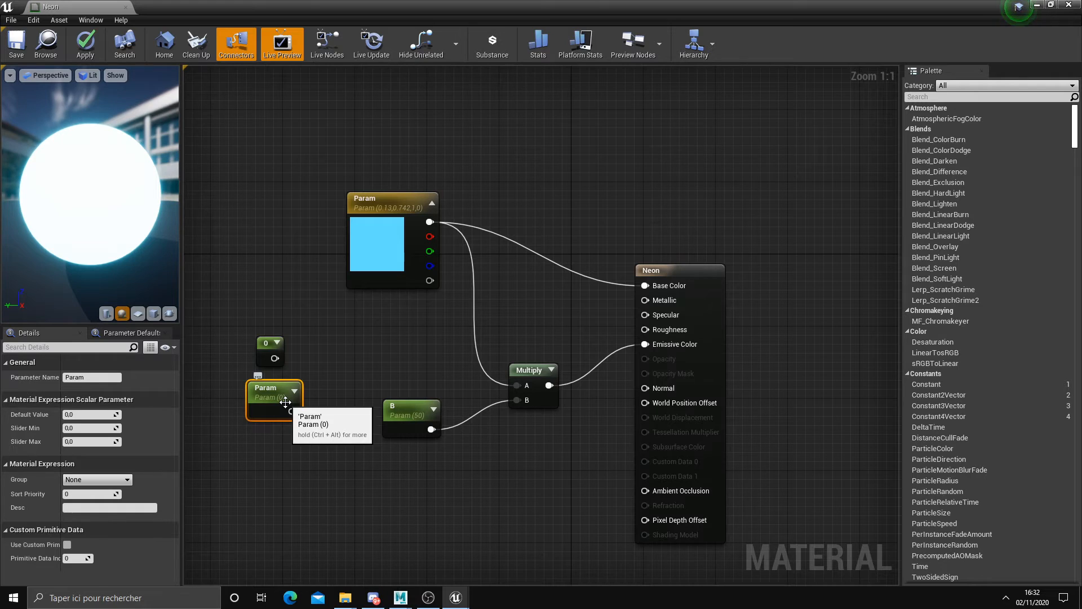
pyautogui.click(268, 347)
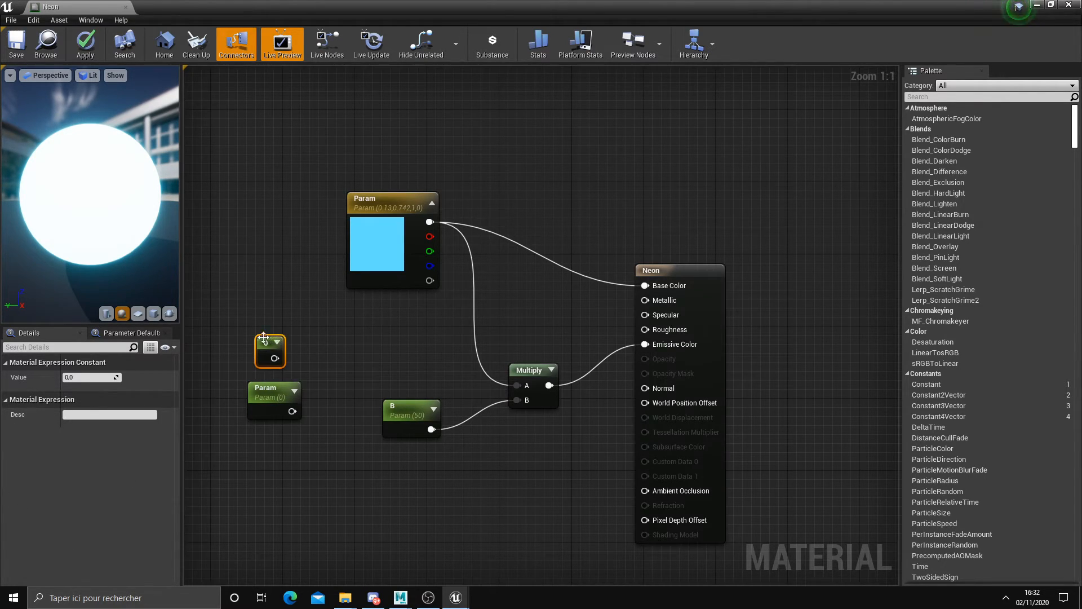
pyautogui.moveTo(263, 337); pyautogui.dragTo(272, 337)
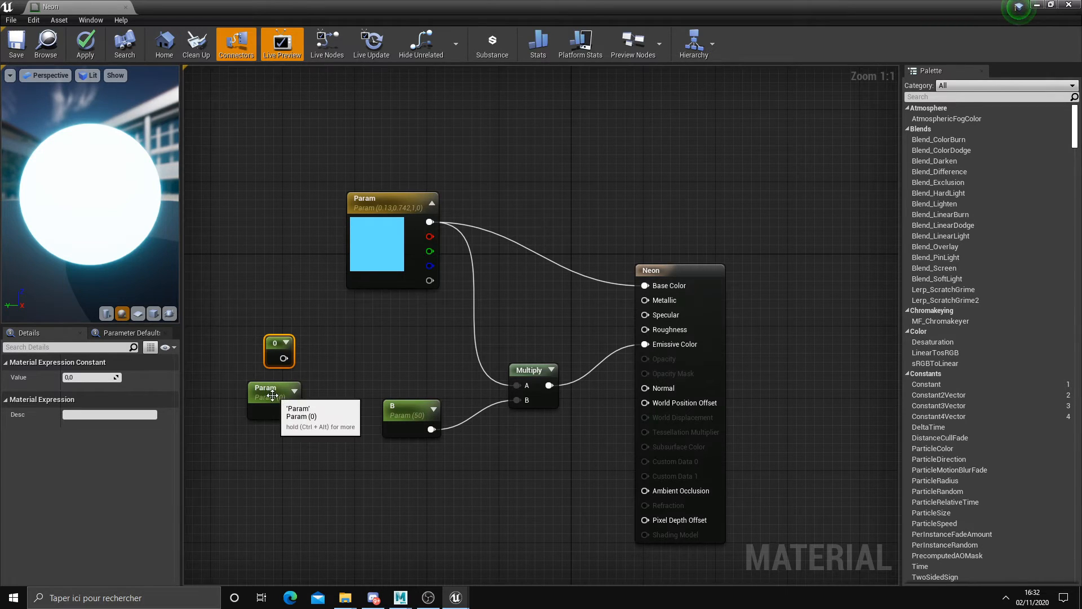
pyautogui.click(280, 400)
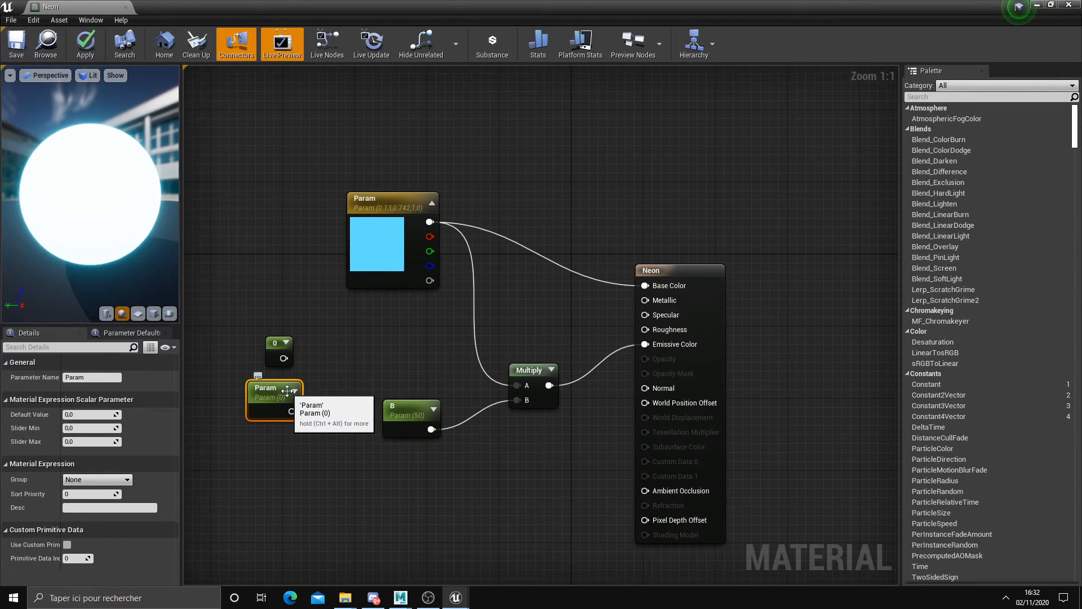
pyautogui.click(275, 343)
pyautogui.click(278, 391)
pyautogui.click(274, 341)
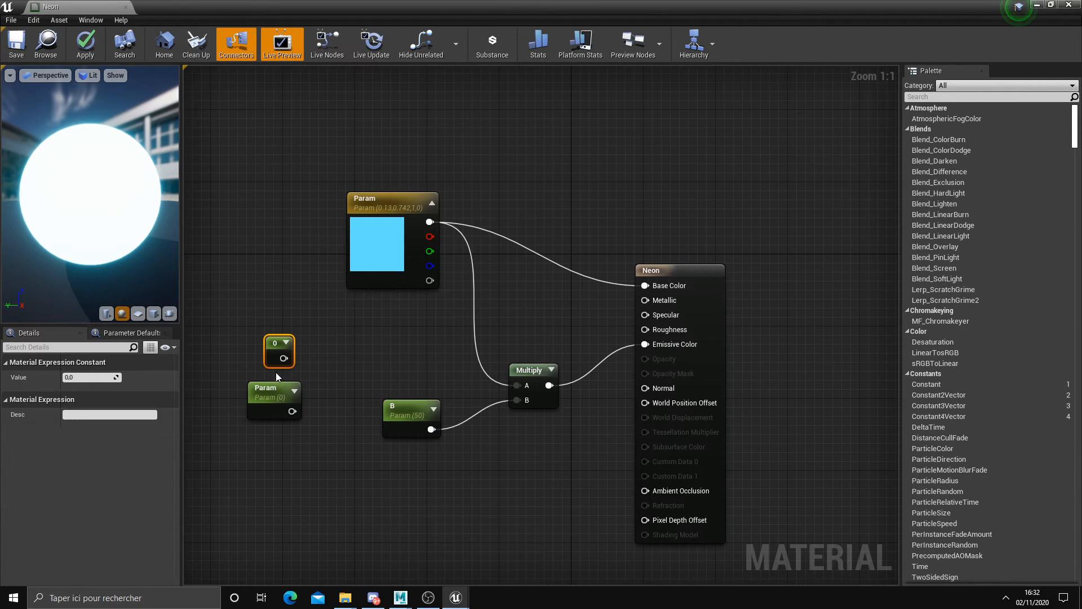
# - Connect the Constant node to the Multiply node's B input and set its value to 50
pyautogui.moveTo(369, 389); pyautogui.dragTo(518, 399)
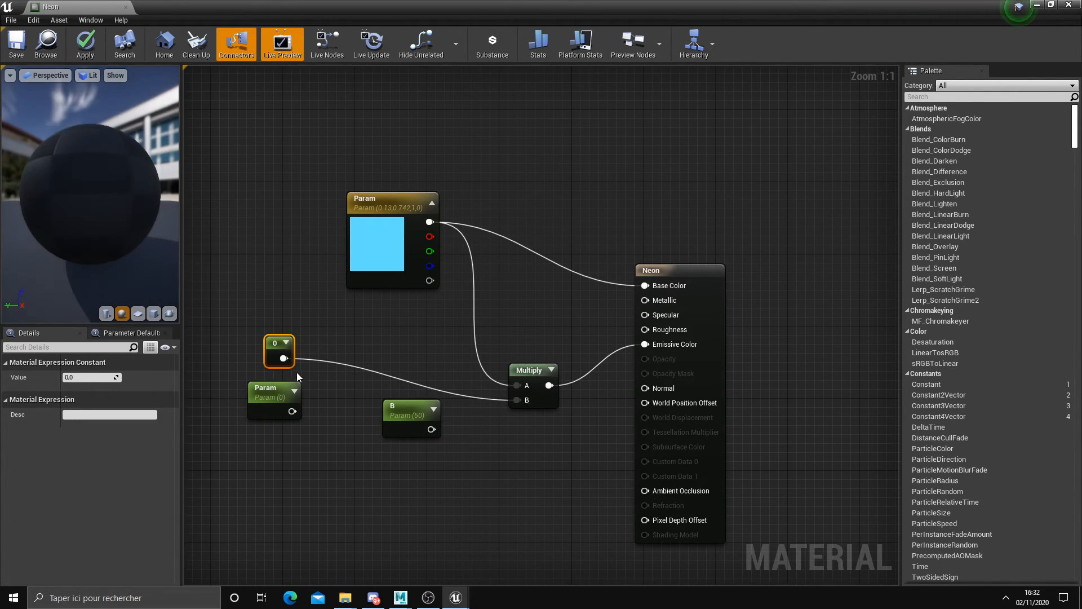
pyautogui.click(105, 364)
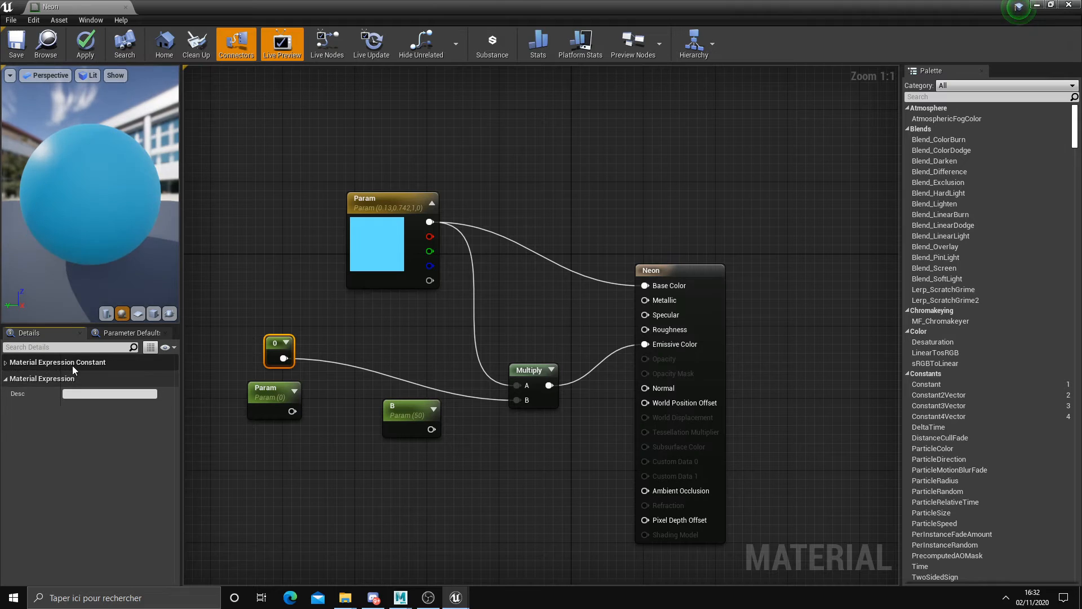
pyautogui.click(74, 365)
pyautogui.press('Return')
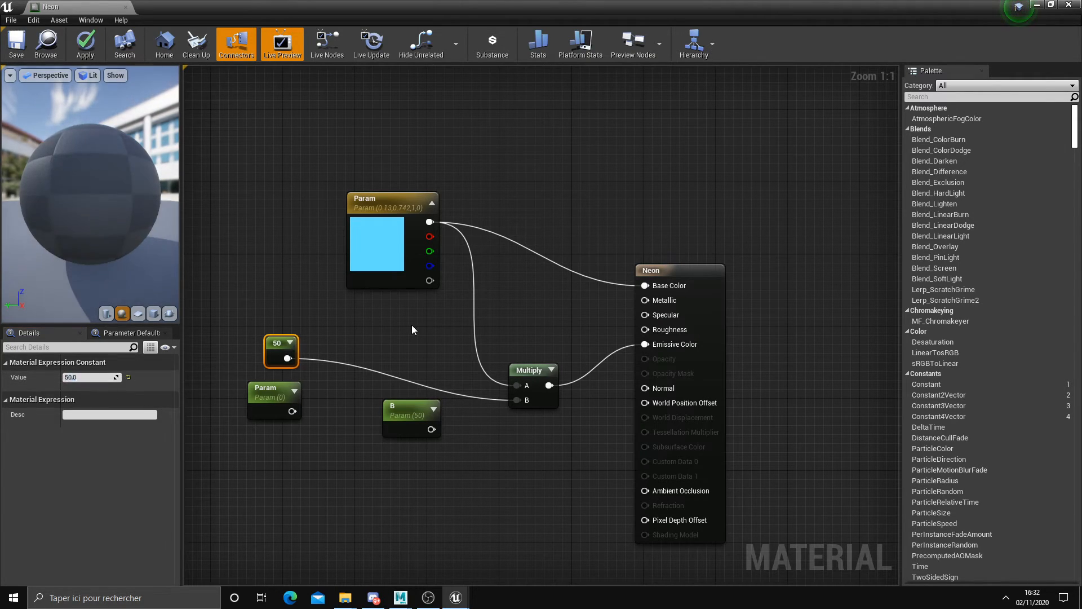
# - Add a Constant3Vector node to the graph and place it above the wire leading to Base Color
pyautogui.click(491, 239)
pyautogui.rightClick(503, 202)
pyautogui.write('cons')
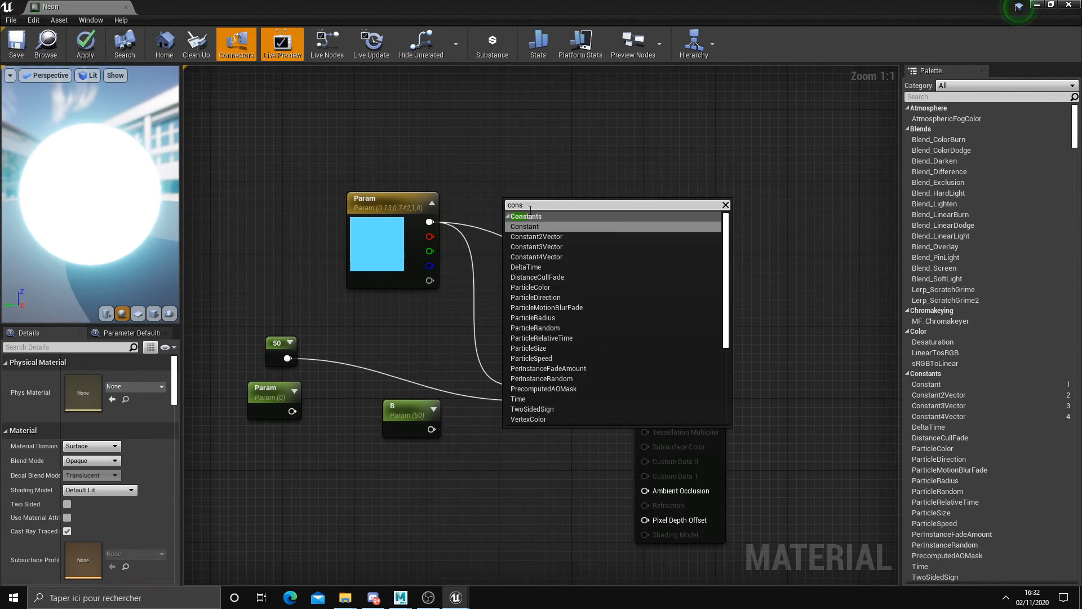
pyautogui.click(552, 250)
pyautogui.moveTo(551, 220); pyautogui.dragTo(547, 187)
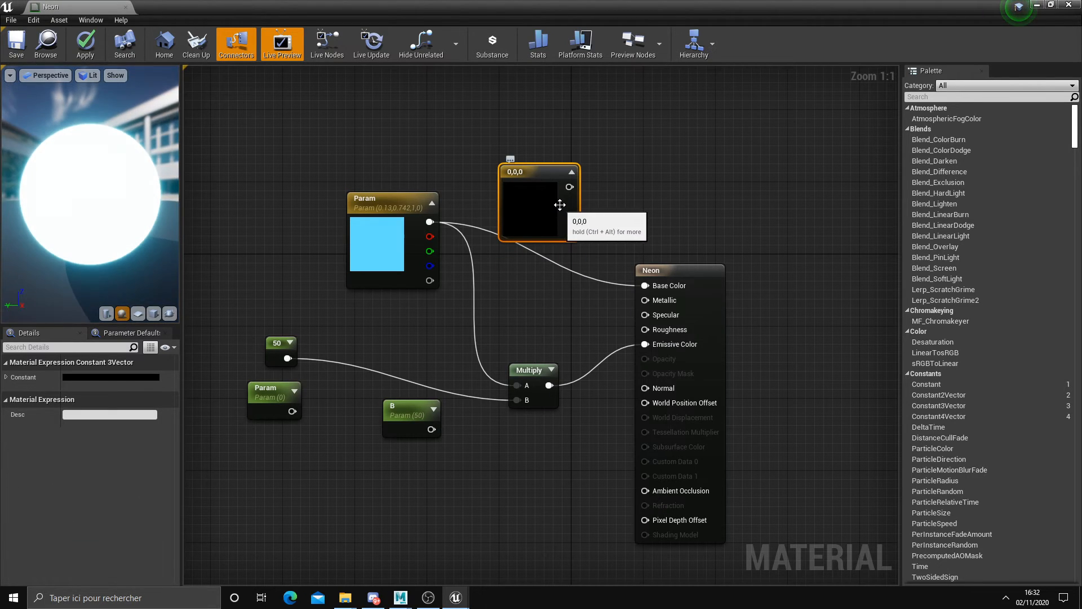
# - Delete the Constant3Vector, the Constant and the unconnected scalar Param nodes from the graph
pyautogui.press('Delete')
pyautogui.click(276, 344)
pyautogui.press('Delete')
pyautogui.click(274, 388)
pyautogui.press('Delete')
# - Reconnect the B parameter to the Multiply node's B input and apply the Neon material changes
pyautogui.click(411, 406)
pyautogui.moveTo(431, 429); pyautogui.dragTo(524, 401)
pyautogui.click(85, 45)
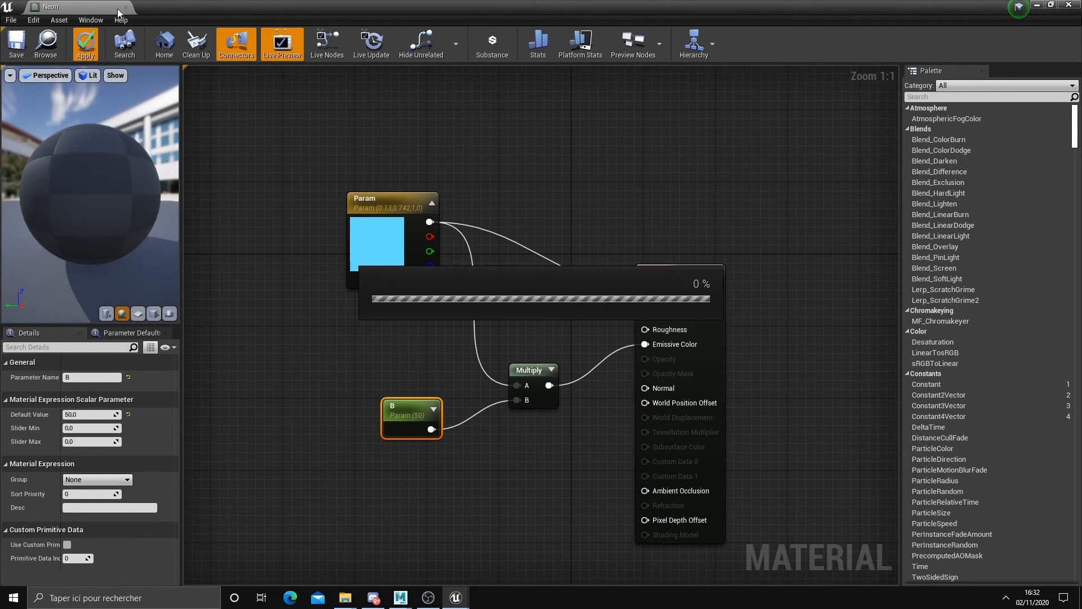
# - Close the Neon material editor and bring the PostProcessVolume's Bloom settings into view
pyautogui.click(127, 7)
pyautogui.moveTo(341, 241); pyautogui.dragTo(341, 242, button='right')
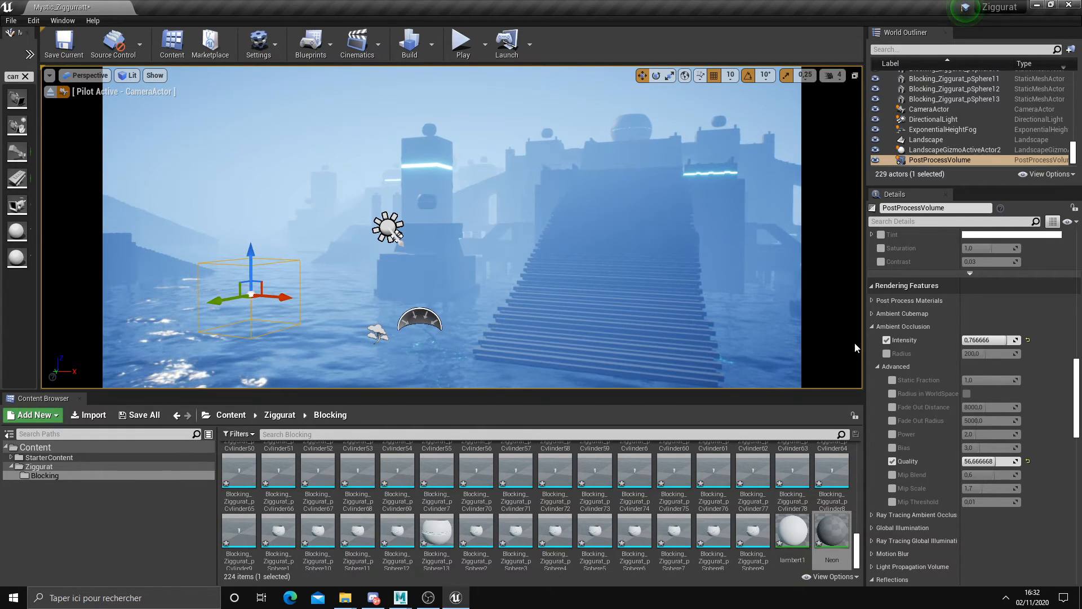
pyautogui.scroll(6, 945, 427)
pyautogui.scroll(20, 892, 481)
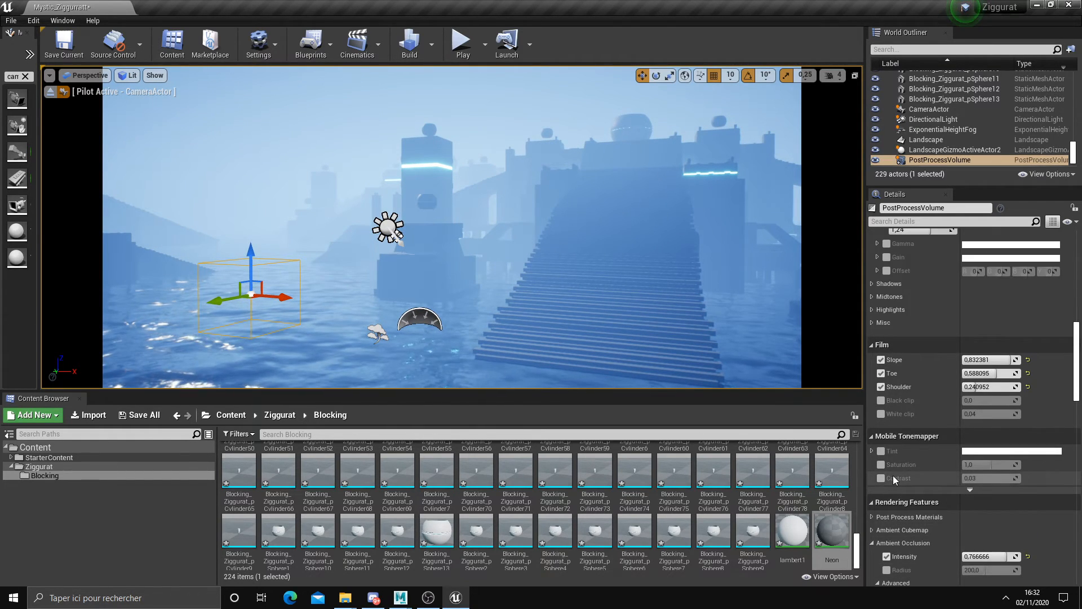
pyautogui.scroll(15, 896, 454)
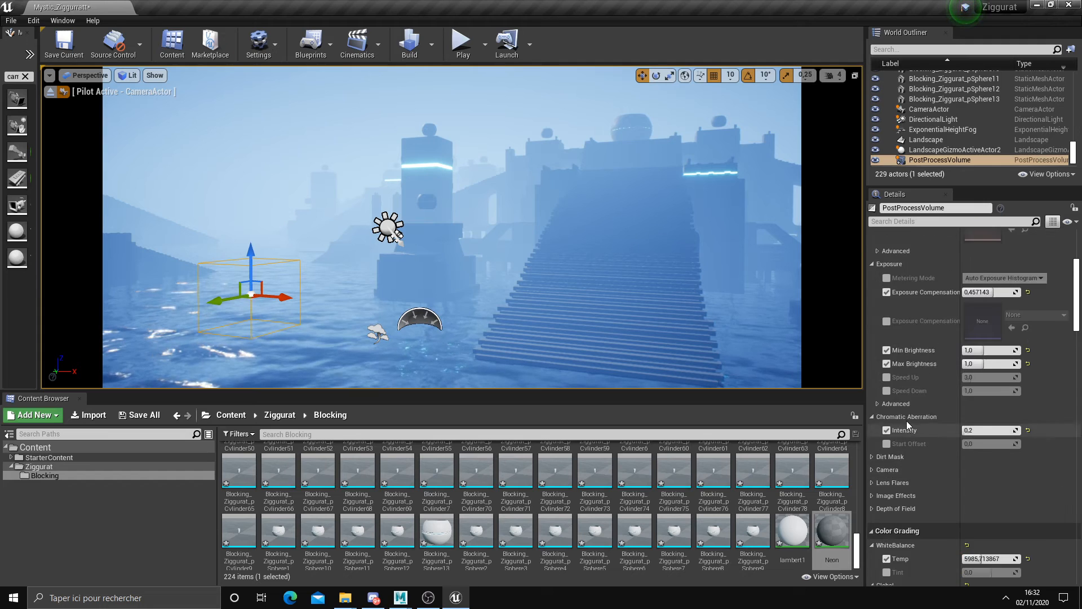
pyautogui.scroll(-2, 890, 418)
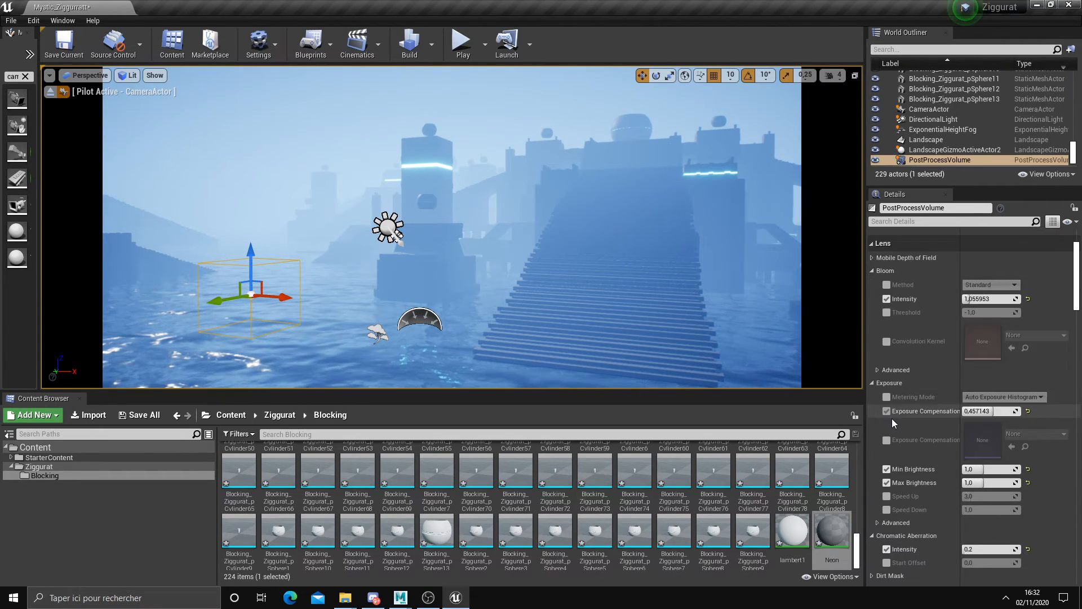
# - Enlarge the viewport, pull the piloted camera back, and set the PostProcessVolume's Bloom Intensity to about 1.37
pyautogui.moveTo(979, 298)
pyautogui.mouseDown()
pyautogui.moveTo(1009, 298)
pyautogui.moveTo(976, 299)
pyautogui.mouseUp()
pyautogui.moveTo(704, 237)
pyautogui.mouseDown(button='right')
pyautogui.moveTo(721, 241)
pyautogui.moveTo(699, 240)
pyautogui.mouseUp(button='right')
pyautogui.press('s')
pyautogui.moveTo(647, 390); pyautogui.dragTo(659, 514)
pyautogui.moveTo(979, 298)
pyautogui.mouseDown()
pyautogui.moveTo(993, 298)
pyautogui.moveTo(978, 298)
pyautogui.mouseUp()
# - Expand the advanced Bloom settings and enable the #1 Tint and #2 Tint overrides
pyautogui.click(877, 370)
pyautogui.scroll(-1, 983, 290)
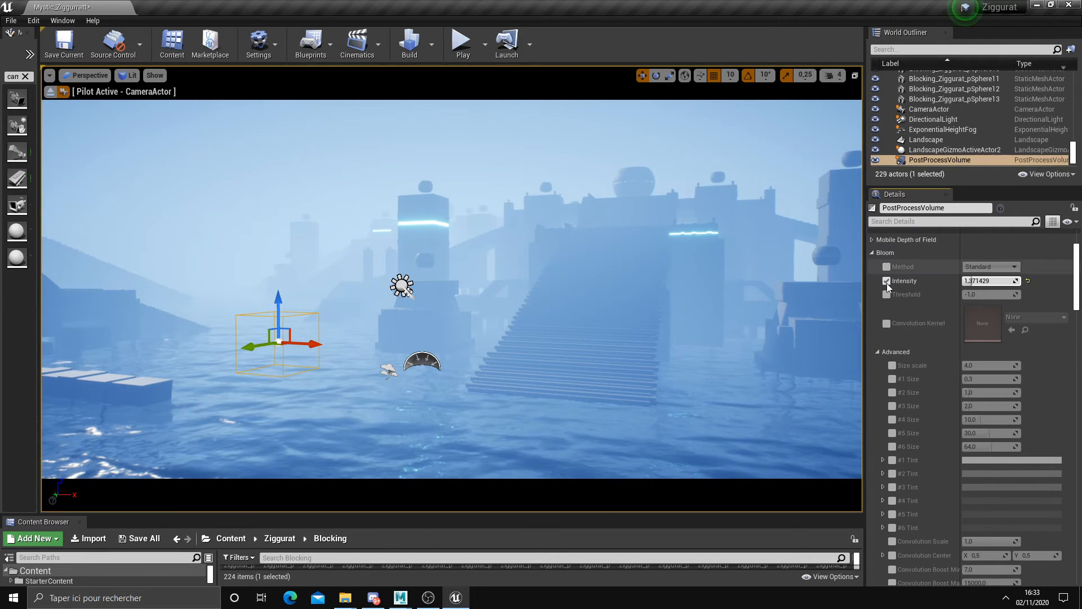
pyautogui.scroll(-1, 884, 437)
pyautogui.click(891, 441)
pyautogui.click(891, 455)
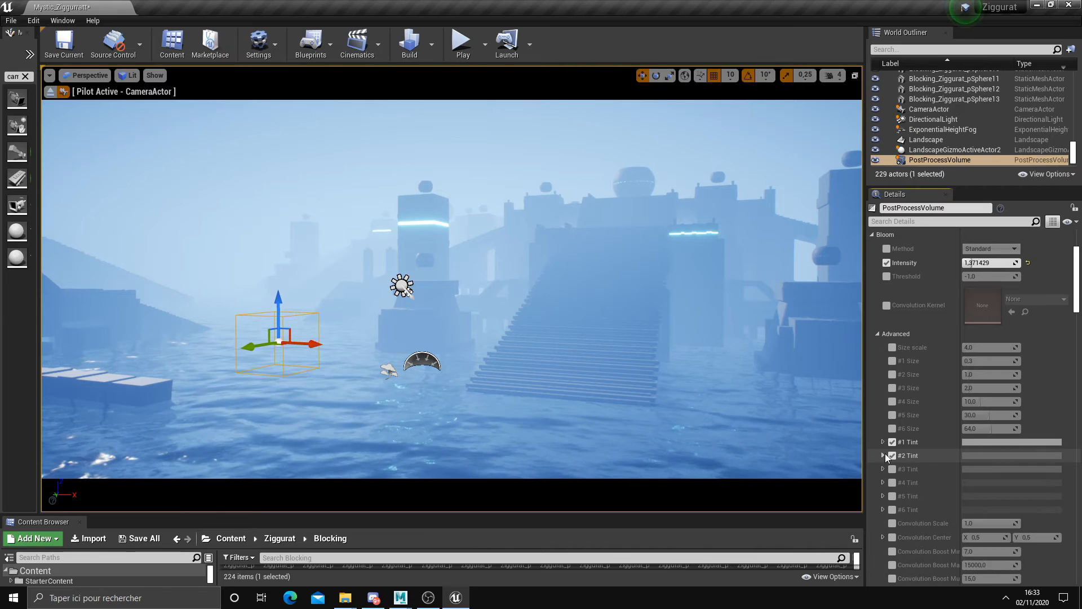
# - Set the Bloom #2 Tint to a bright pink, hex sRGB FF73EFFF, and accept the colour
pyautogui.click(978, 455)
pyautogui.moveTo(809, 371); pyautogui.dragTo(826, 340)
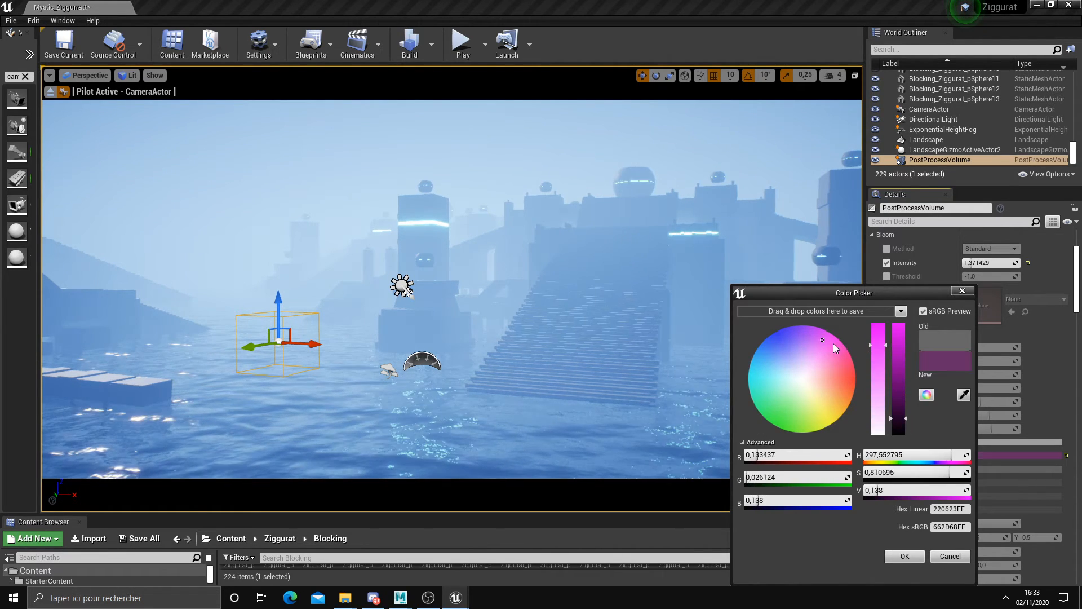
pyautogui.moveTo(897, 344); pyautogui.dragTo(839, 360)
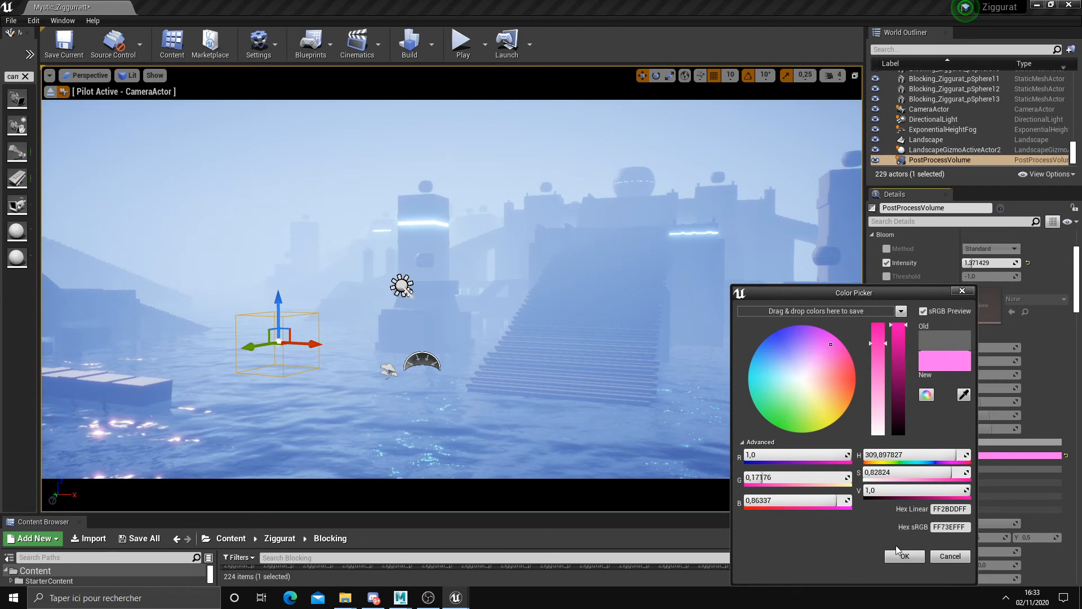
pyautogui.click(903, 556)
# - Set the Bloom #1 Tint to a light pink at full brightness and accept the colour
pyautogui.click(980, 441)
pyautogui.click(818, 354)
pyautogui.moveTo(818, 354)
pyautogui.mouseDown()
pyautogui.moveTo(809, 347)
pyautogui.moveTo(777, 369)
pyautogui.moveTo(831, 355)
pyautogui.moveTo(841, 381)
pyautogui.moveTo(830, 355)
pyautogui.mouseUp()
pyautogui.moveTo(903, 350); pyautogui.dragTo(901, 325)
pyautogui.click(906, 555)
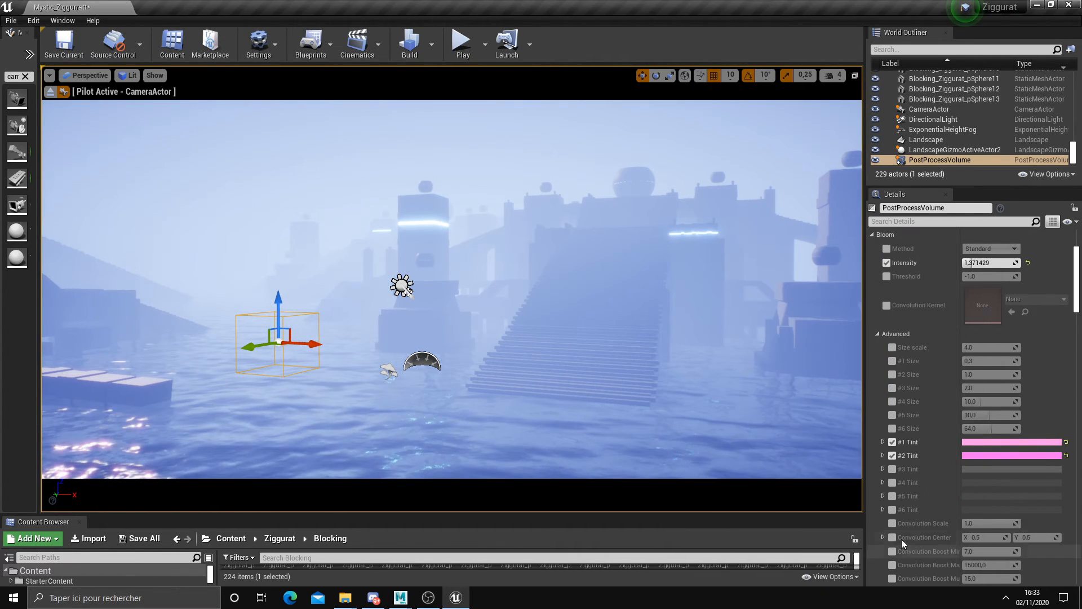
# - Enable the Bloom size overrides and set #1 Size to about 0.45, #2 Size to about 0.70 and #3 Size to about 6.27
pyautogui.scroll(2, 950, 377)
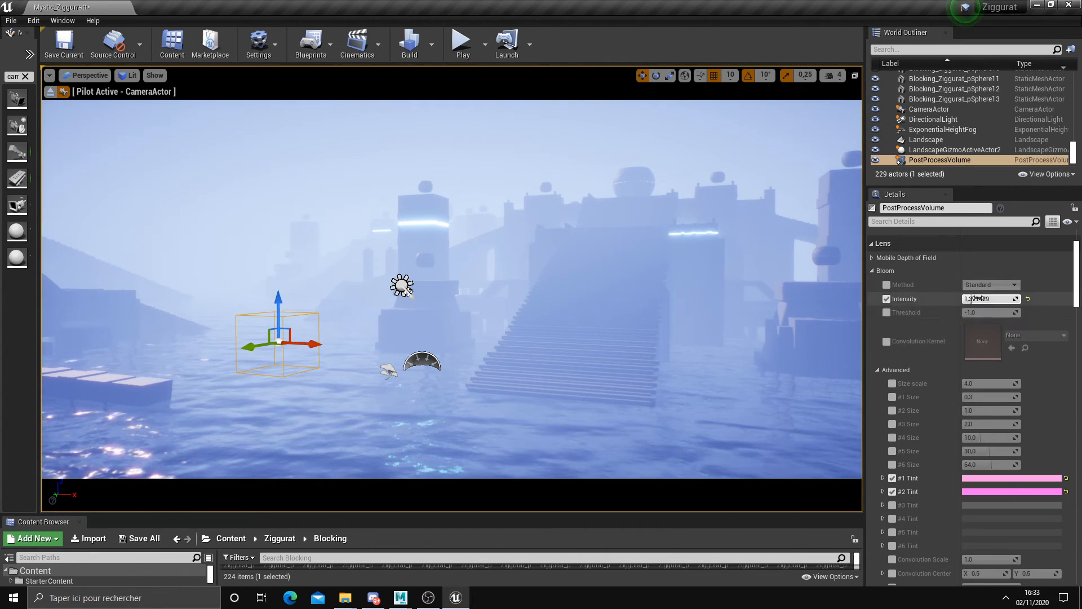
pyautogui.click(892, 396)
pyautogui.click(892, 411)
pyautogui.moveTo(967, 411); pyautogui.dragTo(990, 412)
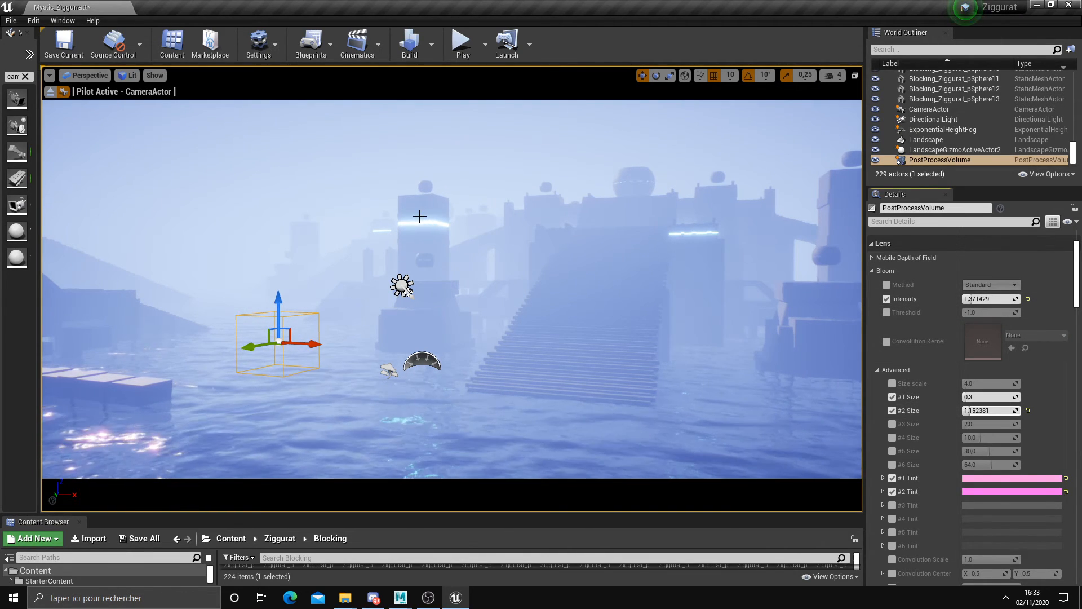
pyautogui.press('w')
pyautogui.moveTo(424, 217); pyautogui.dragTo(410, 187, button='right')
pyautogui.moveTo(975, 410)
pyautogui.mouseDown()
pyautogui.moveTo(1000, 411)
pyautogui.moveTo(966, 410)
pyautogui.moveTo(976, 397)
pyautogui.moveTo(981, 424)
pyautogui.mouseUp()
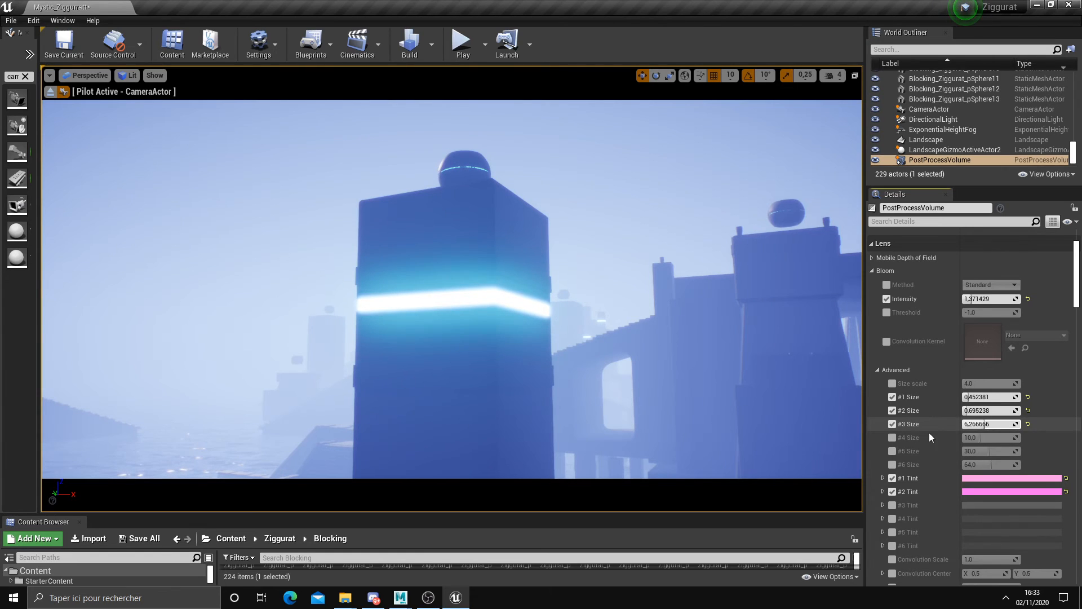
# - Enable the Bloom #4 Size override and set it to about 6.65
pyautogui.click(893, 438)
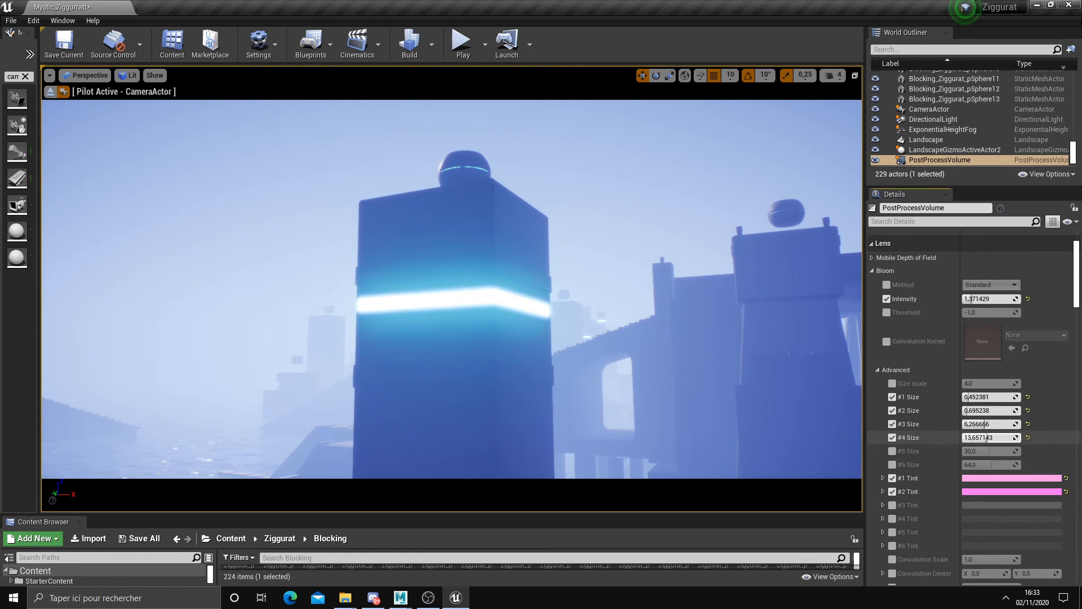
pyautogui.scroll(-2, 961, 436)
pyautogui.scroll(2, 925, 437)
# - Pull the piloted camera back from the neon pillar and lower the Bloom Intensity to about 0.53
pyautogui.moveTo(732, 412)
pyautogui.mouseDown(button='right')
pyautogui.moveTo(744, 434)
pyautogui.moveTo(737, 479)
pyautogui.moveTo(730, 417)
pyautogui.mouseUp(button='right')
pyautogui.press('s')
pyautogui.press('s')
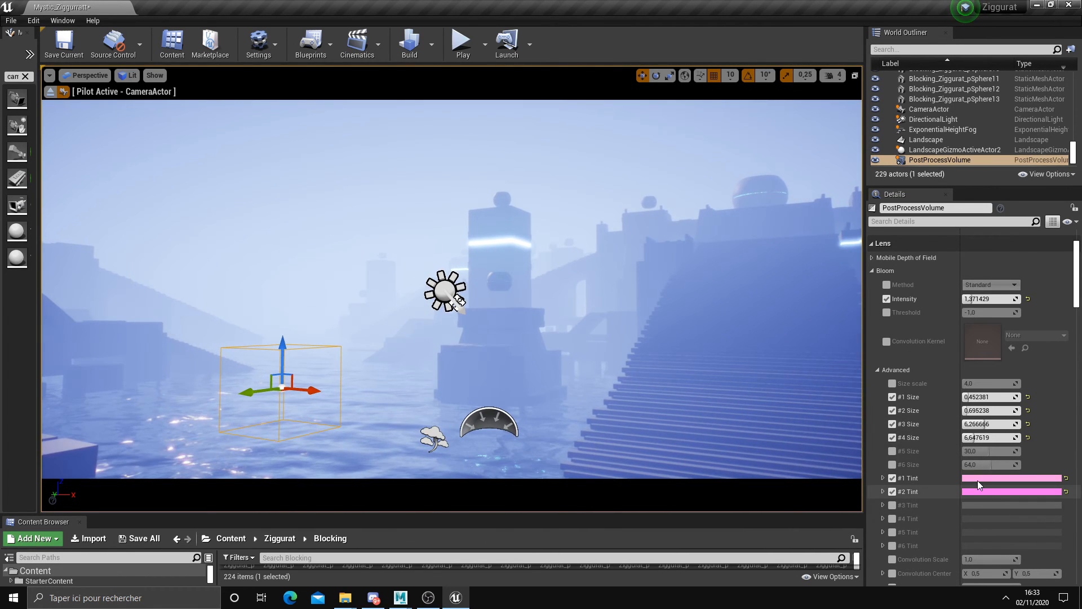
pyautogui.moveTo(976, 300); pyautogui.dragTo(967, 300)
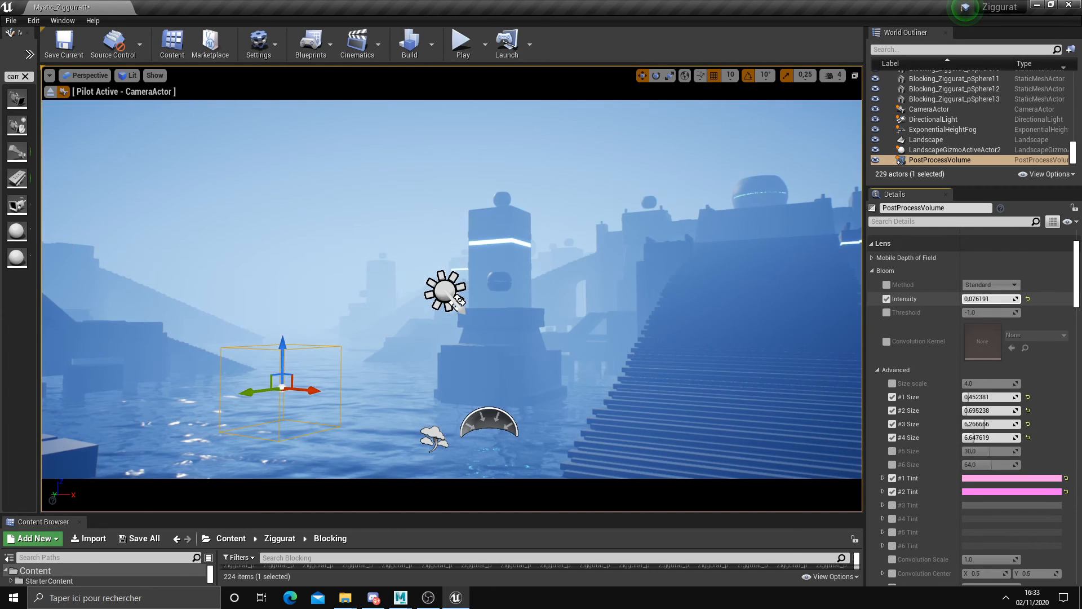
# - Fly the piloted camera around and above the ziggurat to examine the glow and fog over the whole structure
pyautogui.press('w')
pyautogui.moveTo(733, 327); pyautogui.dragTo(825, 310, button='right')
pyautogui.moveTo(698, 326); pyautogui.dragTo(727, 333, button='right')
pyautogui.press('s')
pyautogui.moveTo(451, 289); pyautogui.dragTo(449, 358, button='right')
pyautogui.press('s')
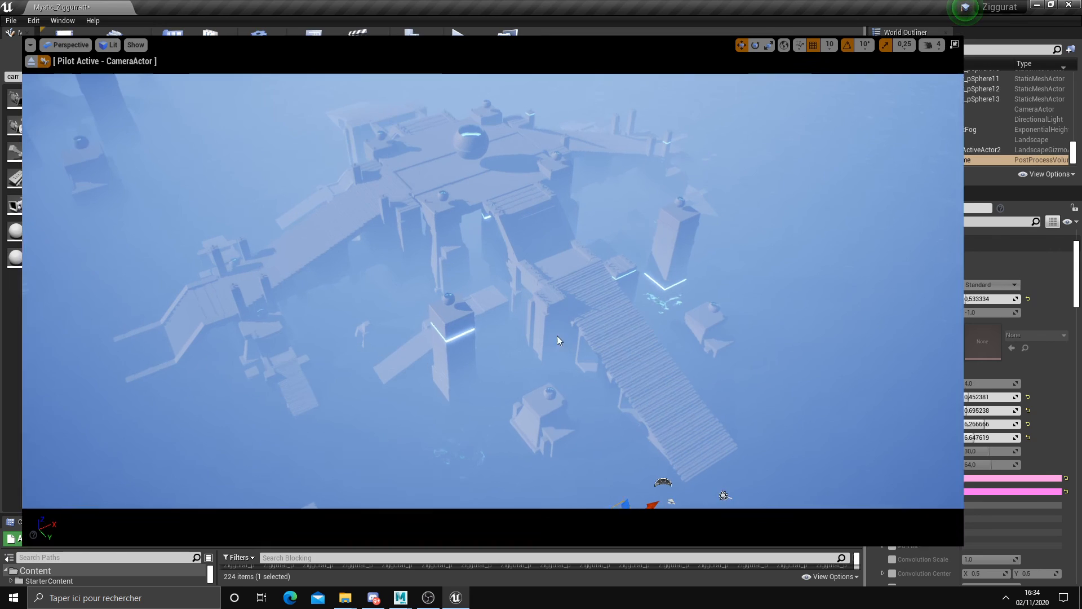
# - Make the viewport fullscreen and reframe the piloted camera low over the water, facing the ziggurat's main staircase and neon pillars
pyautogui.press('F11')
pyautogui.moveTo(541, 293); pyautogui.dragTo(508, 304, button='right')
pyautogui.press('w')
pyautogui.press('s')
pyautogui.press('q')
pyautogui.press('e')
pyautogui.press('w')
pyautogui.press('s')
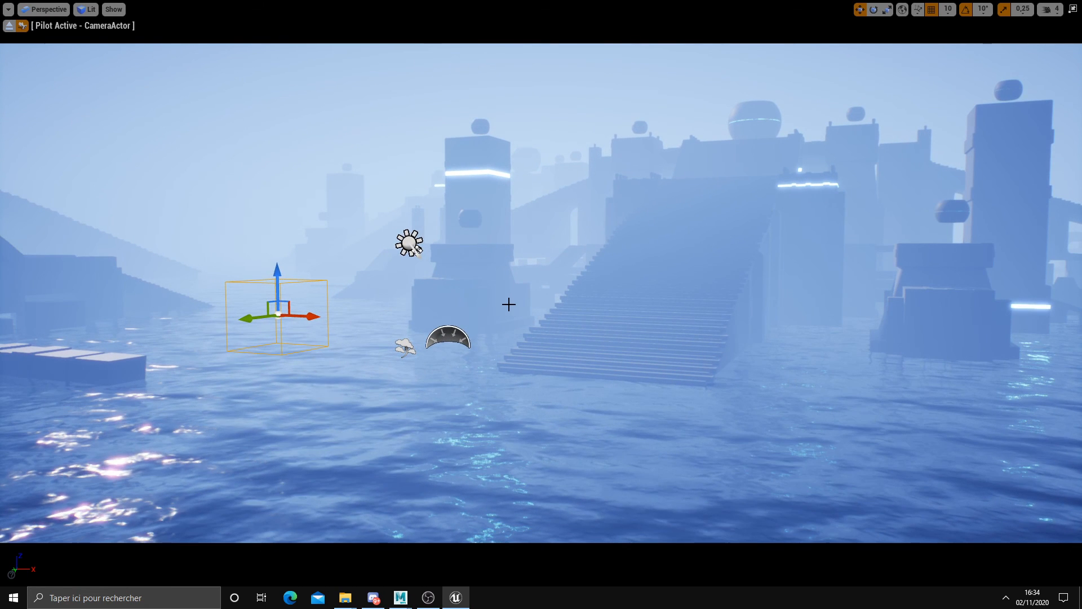